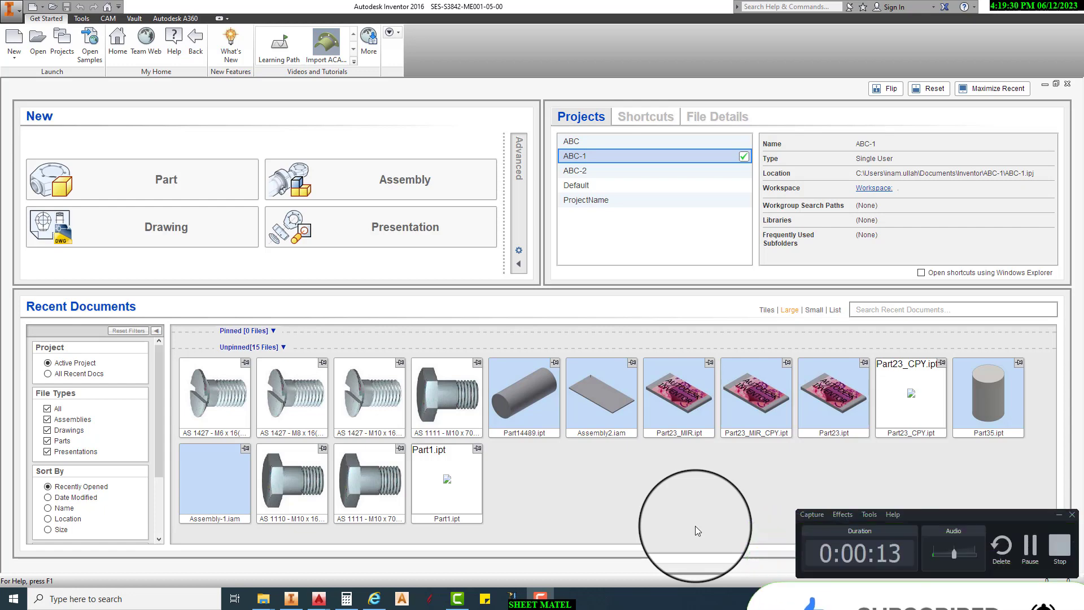
# - Create a new part from the metric Sheet Metal (mm).ipt template
pyautogui.click(12, 41)
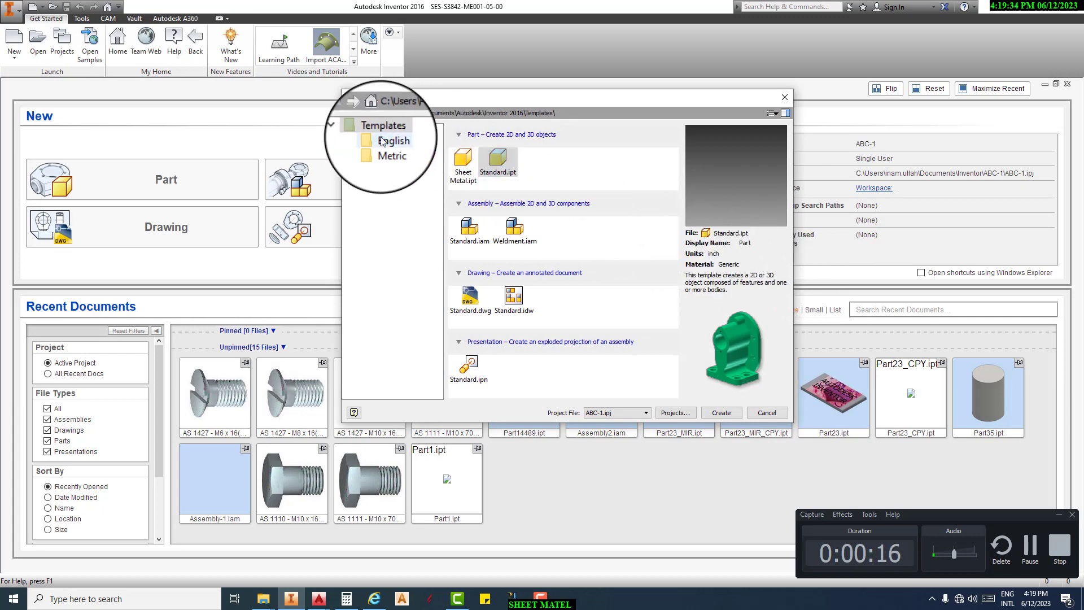
pyautogui.click(388, 149)
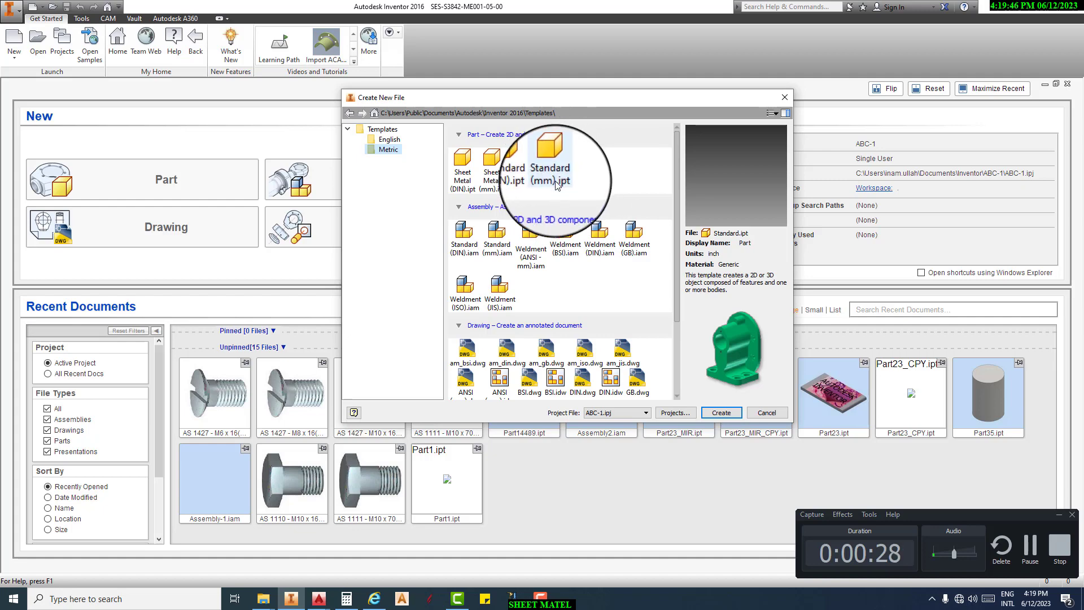
pyautogui.doubleClick(498, 190)
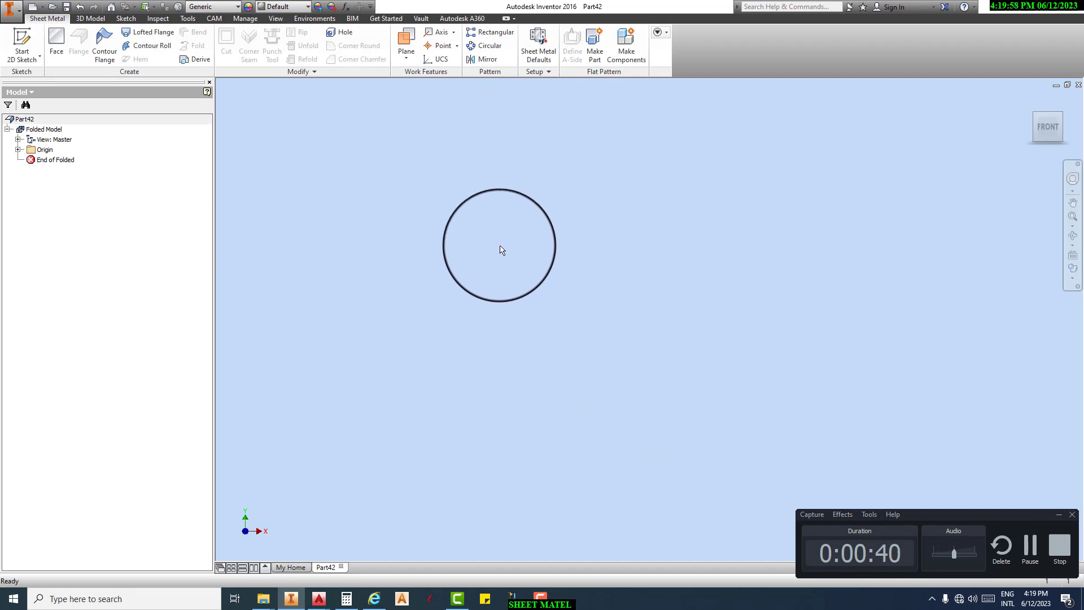
# - Sketch a two-point rectangle around the origin on the XY Plane and finish the sketch
pyautogui.click(18, 149)
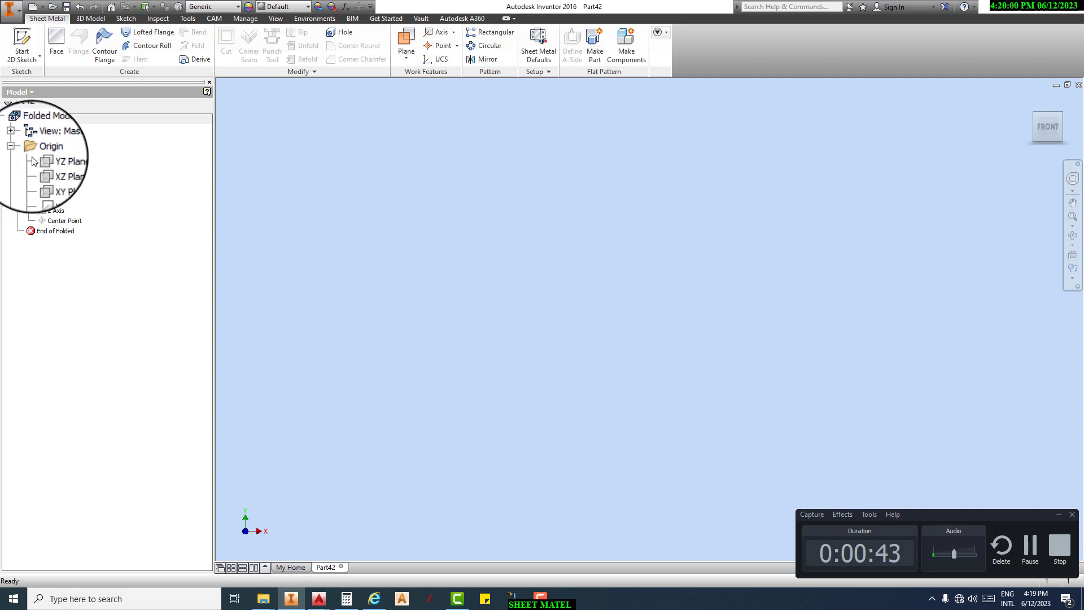
pyautogui.click(59, 180)
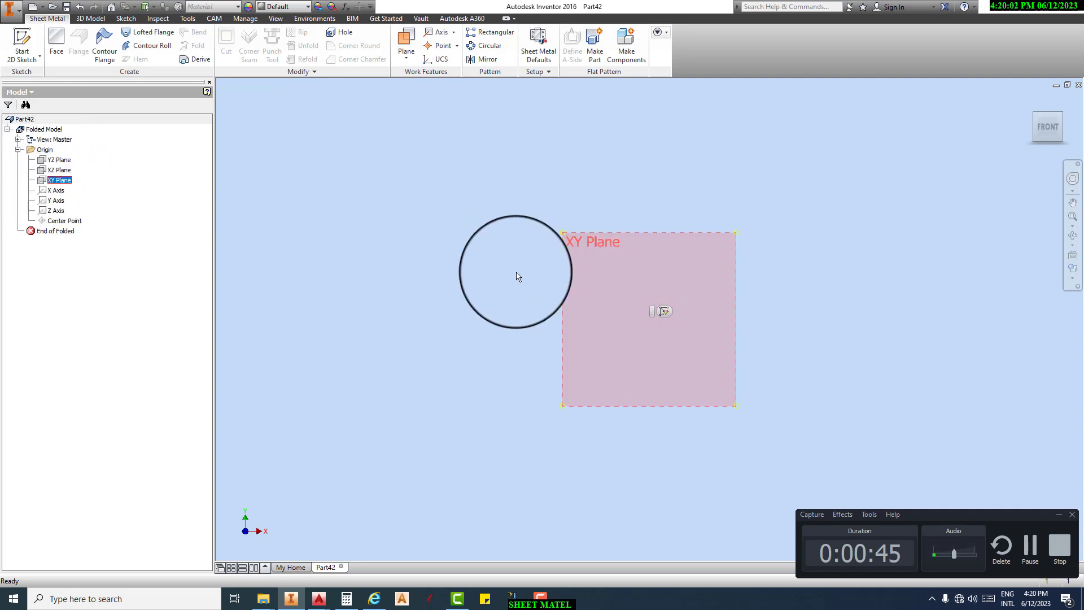
pyautogui.click(22, 42)
pyautogui.click(143, 42)
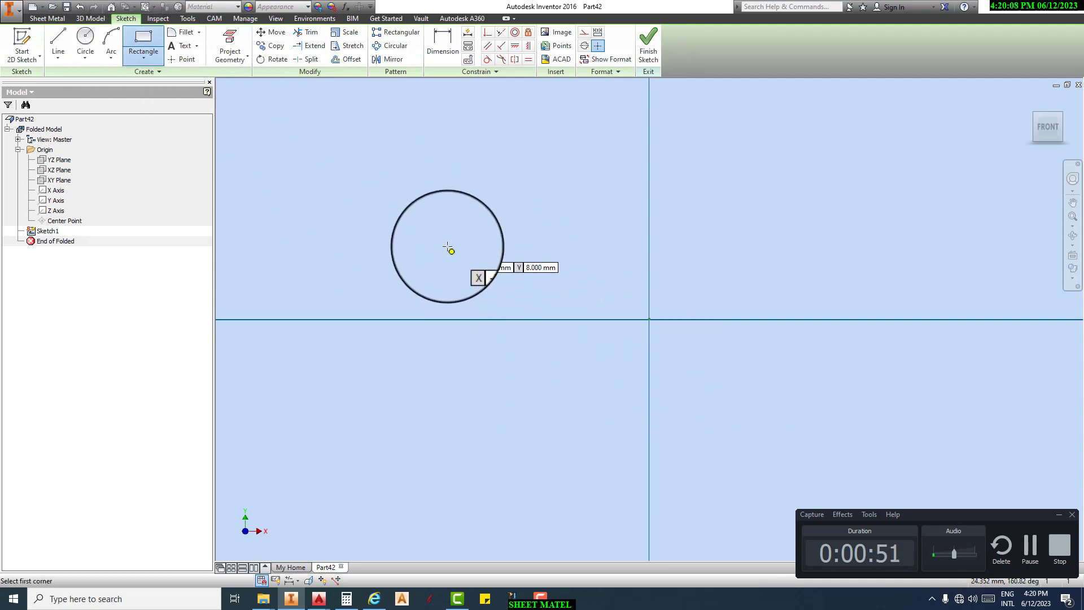
pyautogui.click(450, 250)
pyautogui.click(823, 433)
pyautogui.click(648, 42)
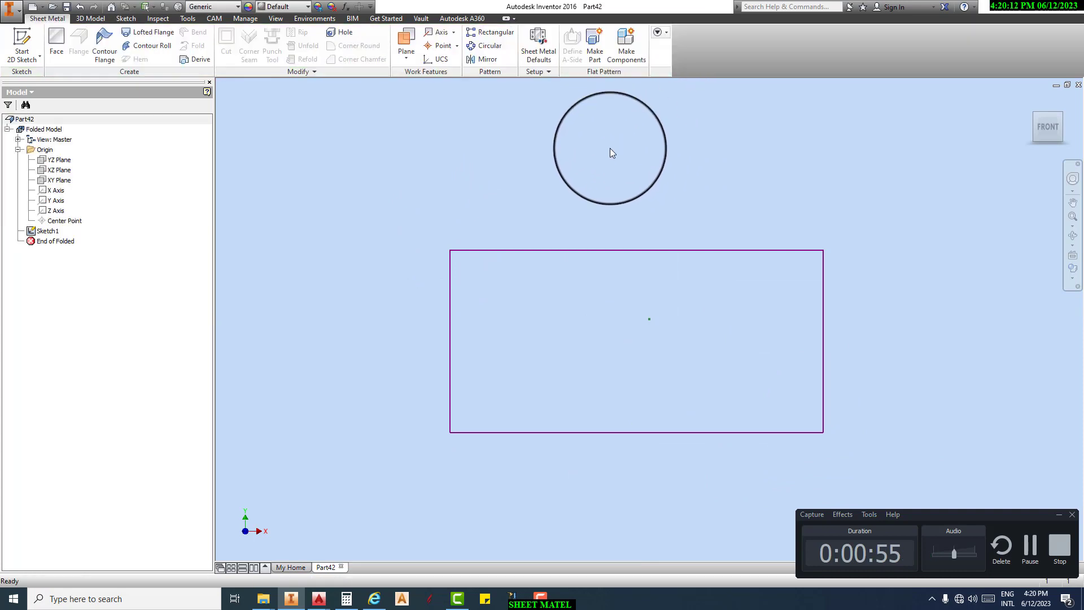
# - Create a sheet metal face from the rectangle profile
pyautogui.click(56, 39)
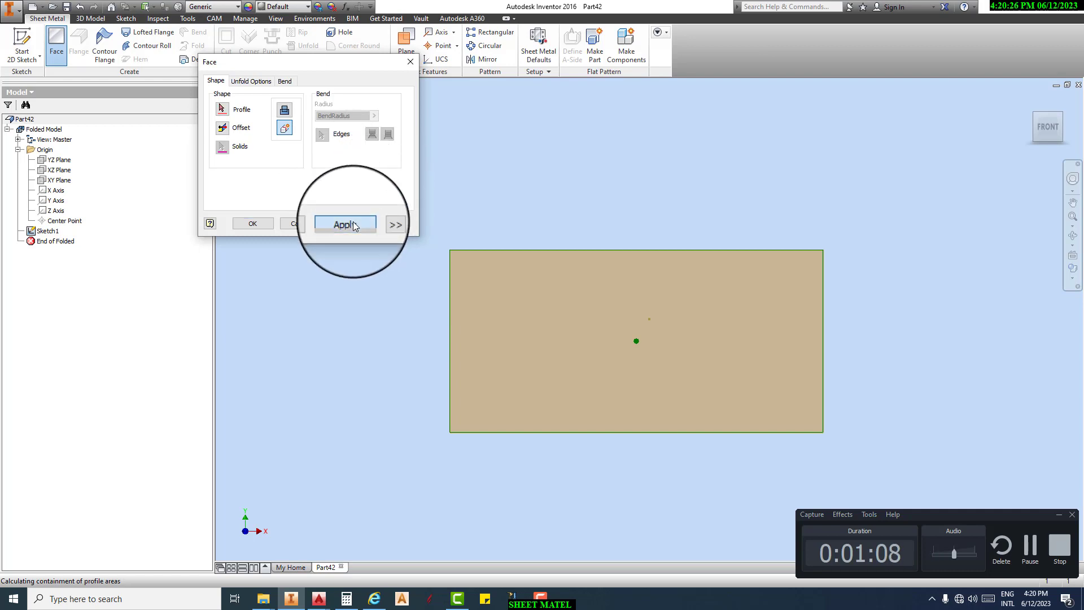
pyautogui.click(350, 224)
pyautogui.click(291, 223)
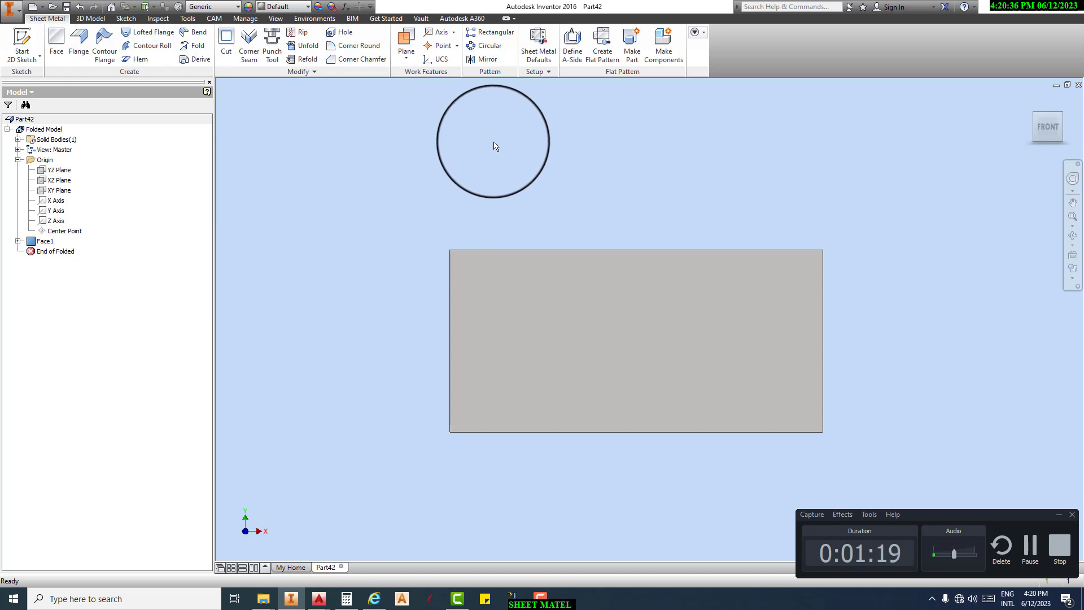
# - Turn off Use Thickness from Rule in the sheet metal defaults and set the thickness to 0.1 mm
pyautogui.click(539, 44)
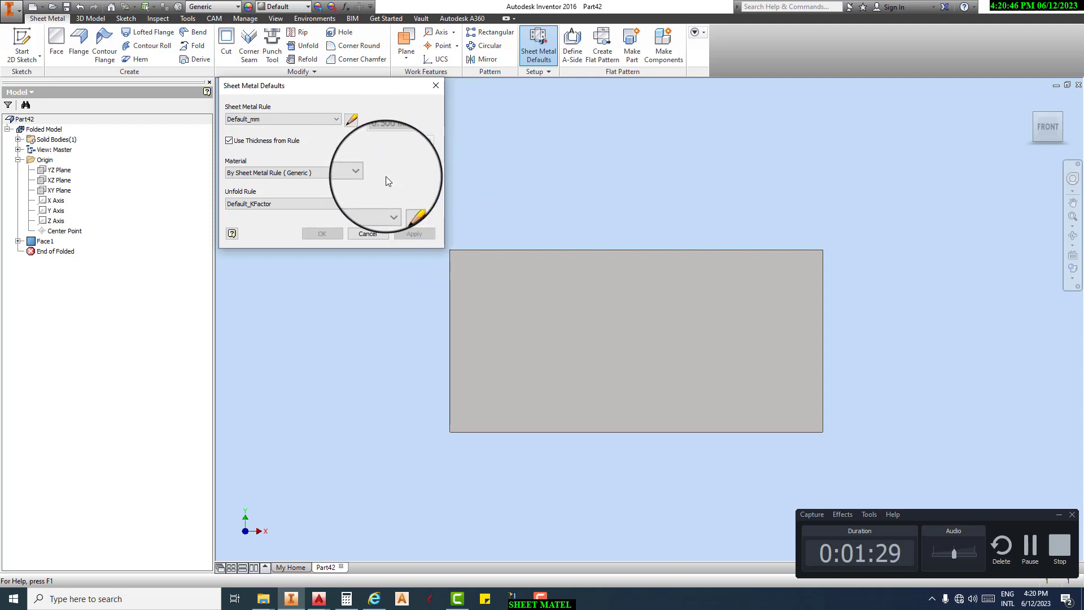
pyautogui.click(229, 140)
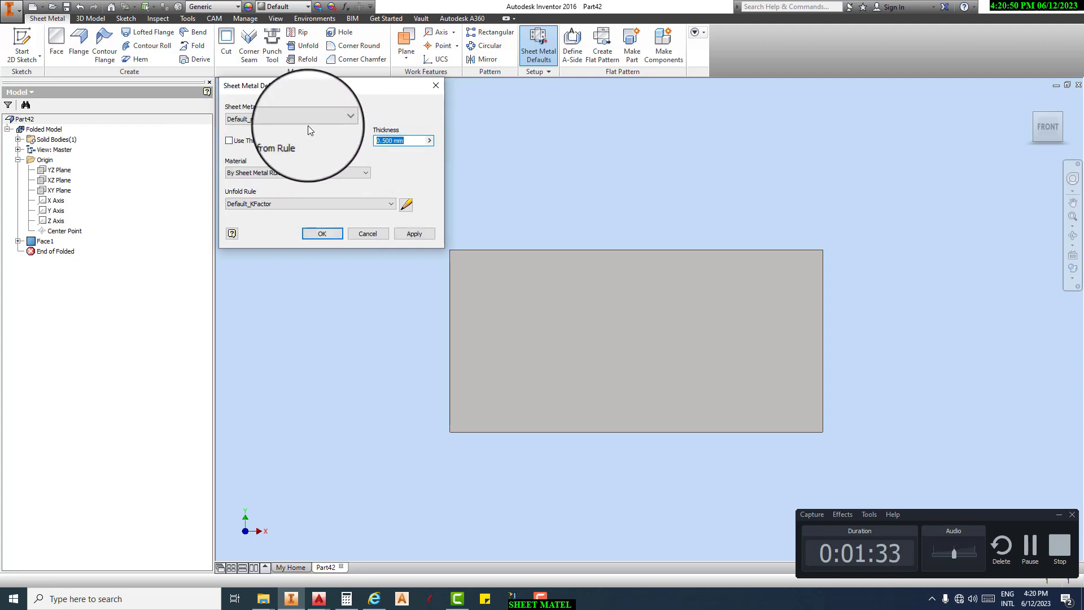
pyautogui.write('0.1')
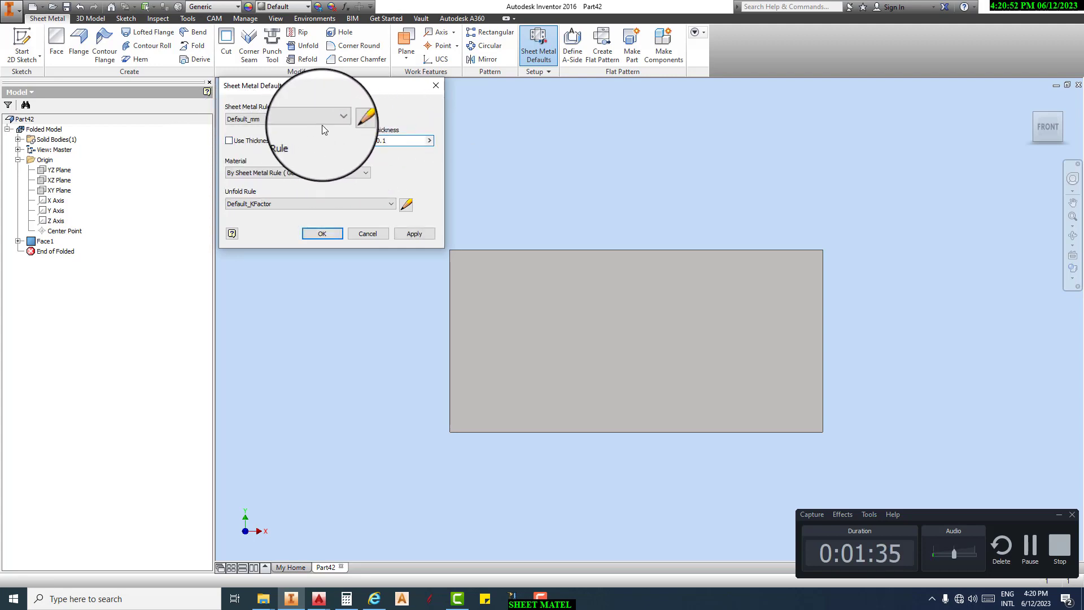
pyautogui.click(322, 233)
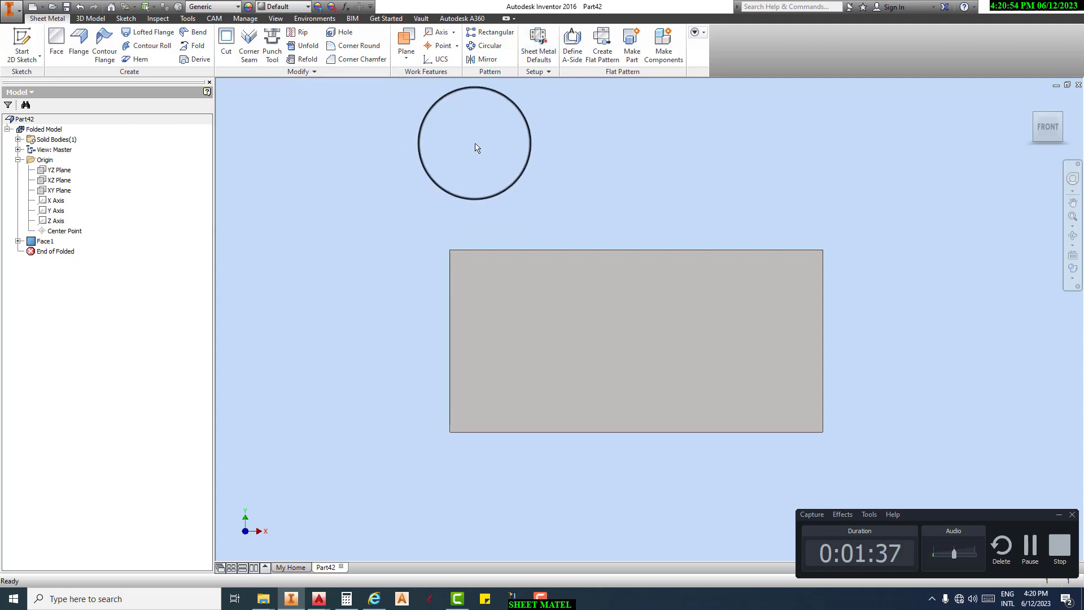
# - Measure the plate's thickness along the vertical edge at one corner in the isometric view
pyautogui.press('F6')
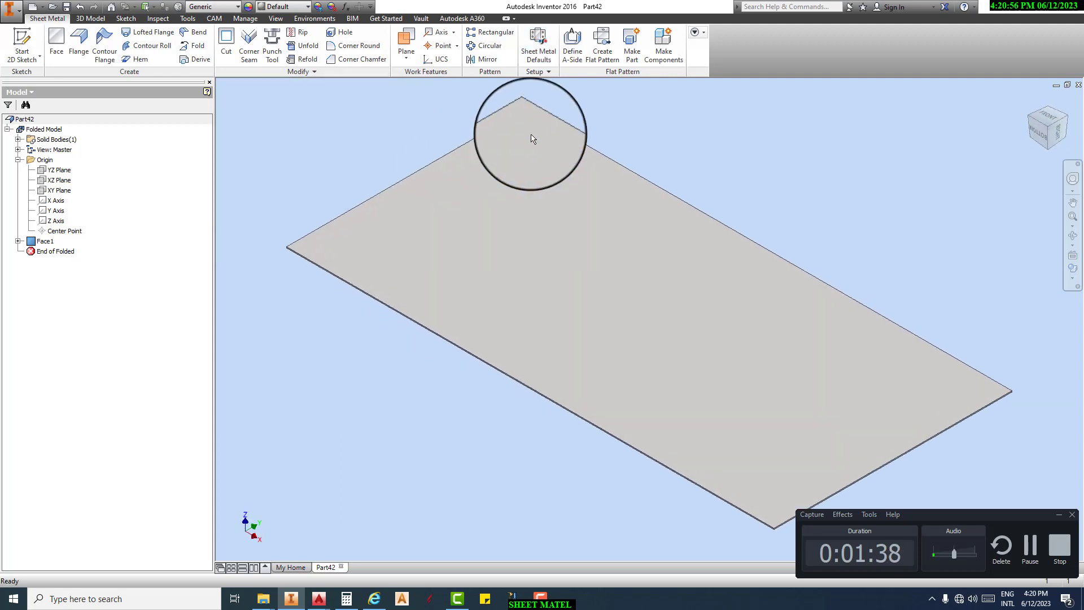
pyautogui.scroll(5, 390, 237)
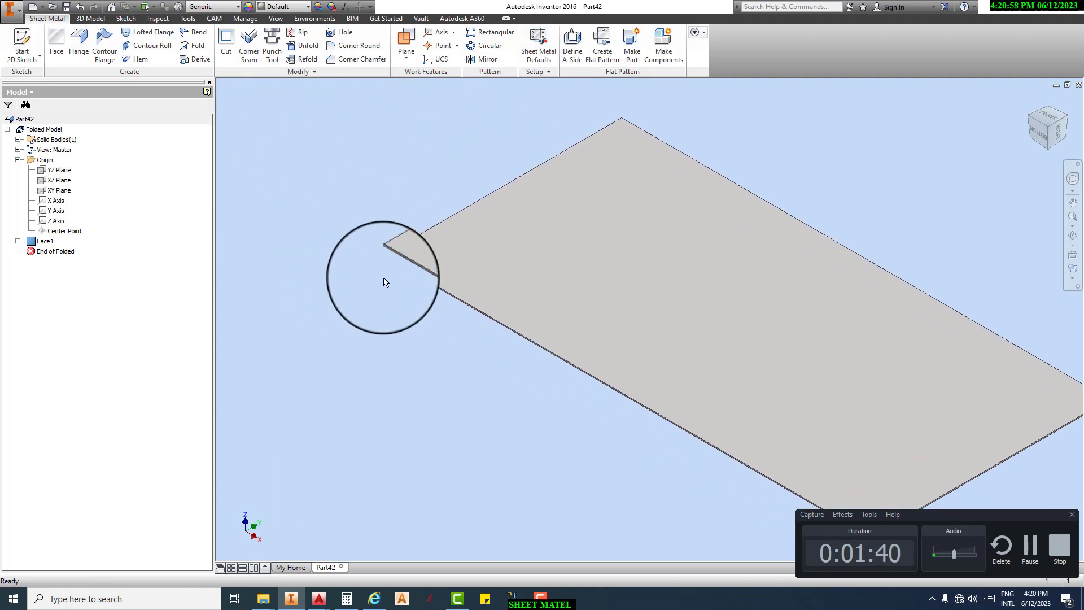
pyautogui.press('m')
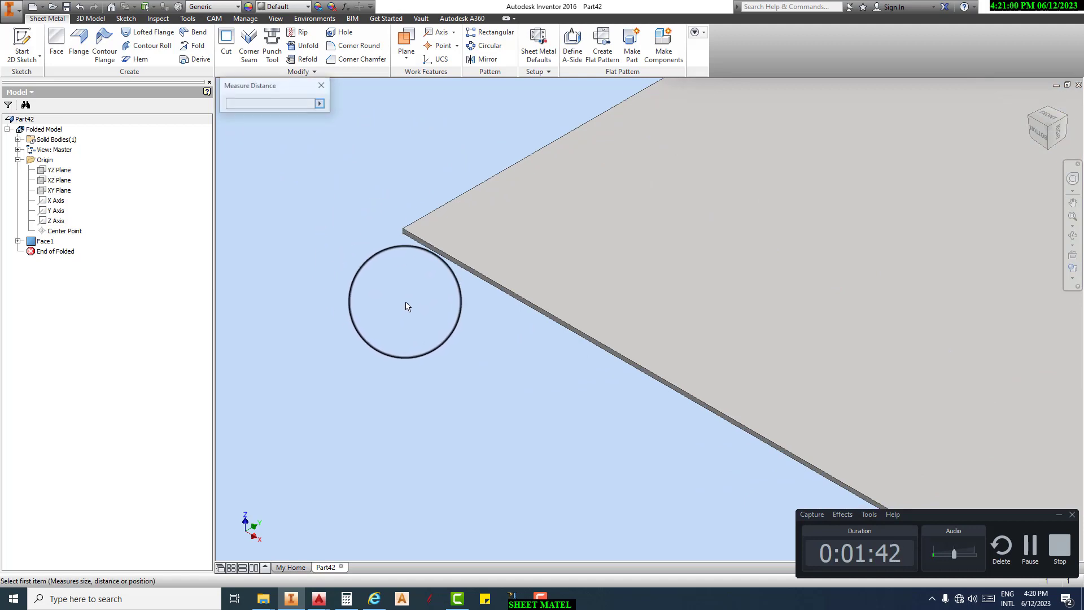
pyautogui.scroll(4, 395, 249)
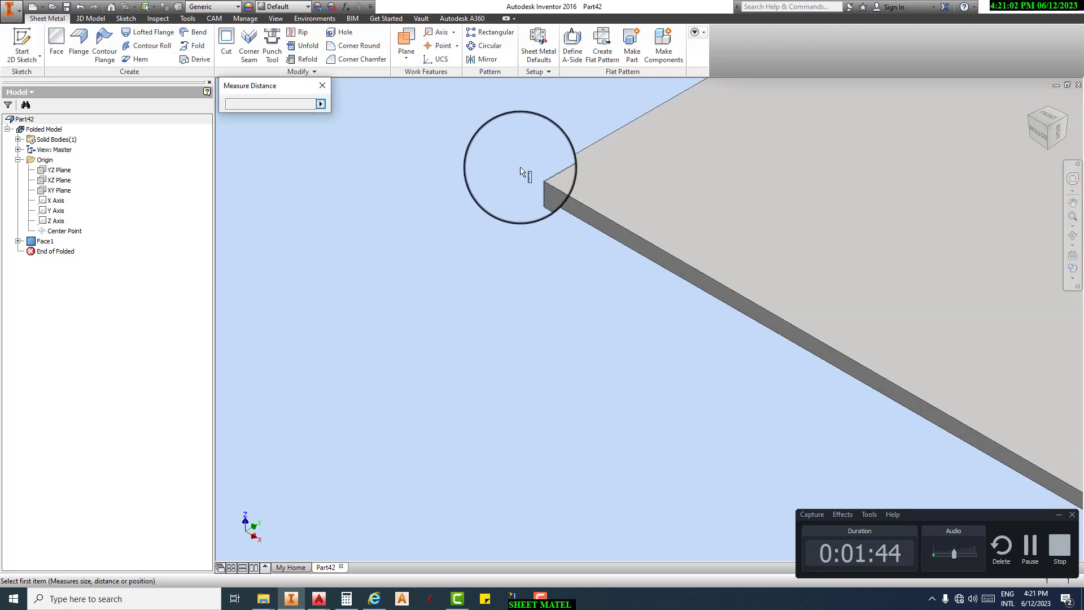
pyautogui.scroll(3, 536, 186)
pyautogui.click(543, 187)
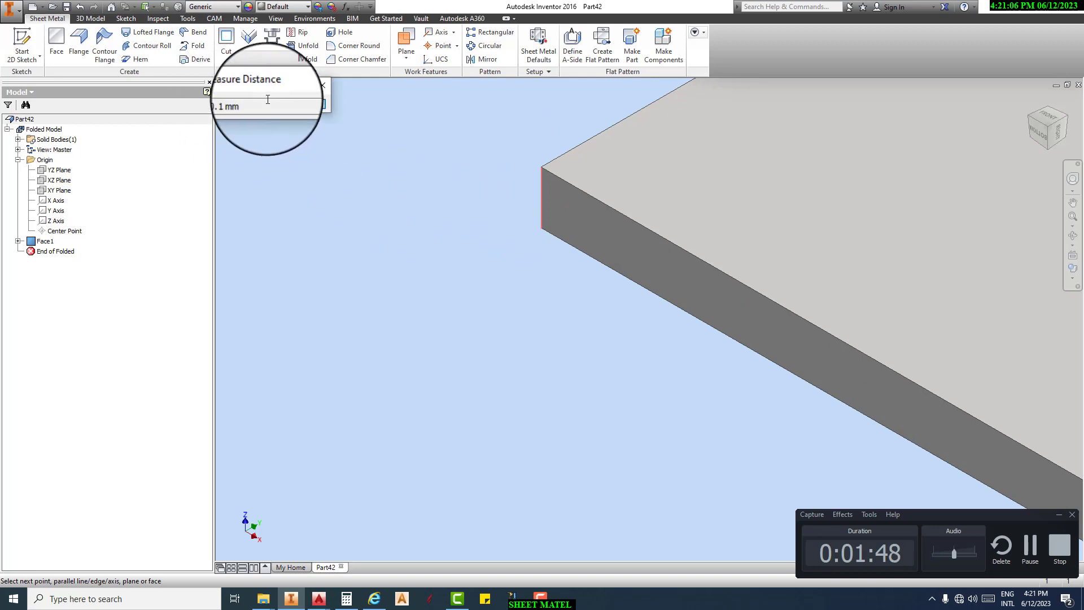
pyautogui.click(322, 86)
pyautogui.scroll(-5, 445, 228)
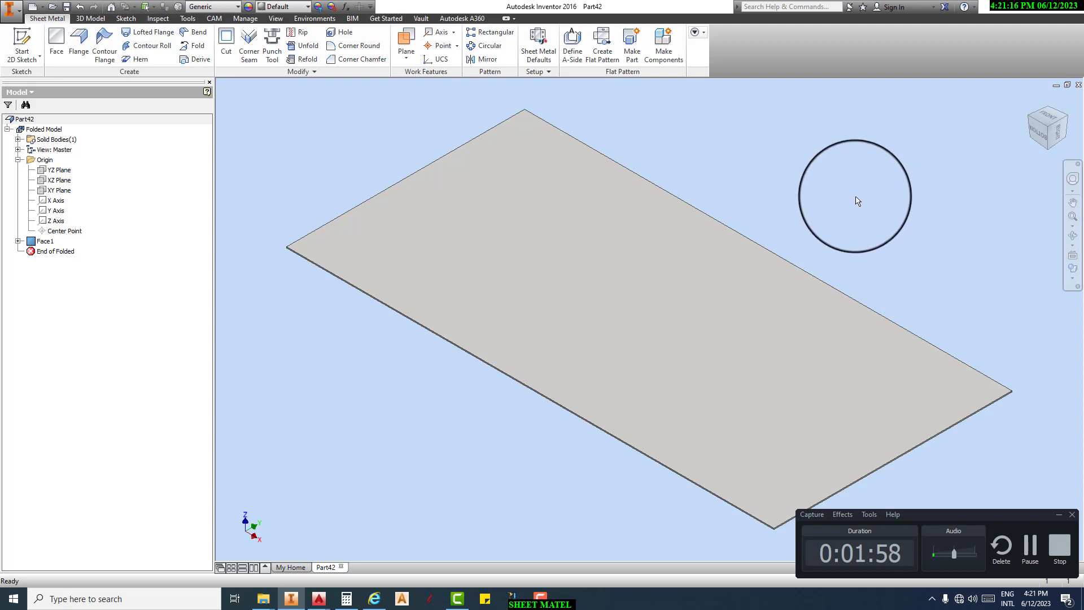
pyautogui.scroll(-2, 856, 200)
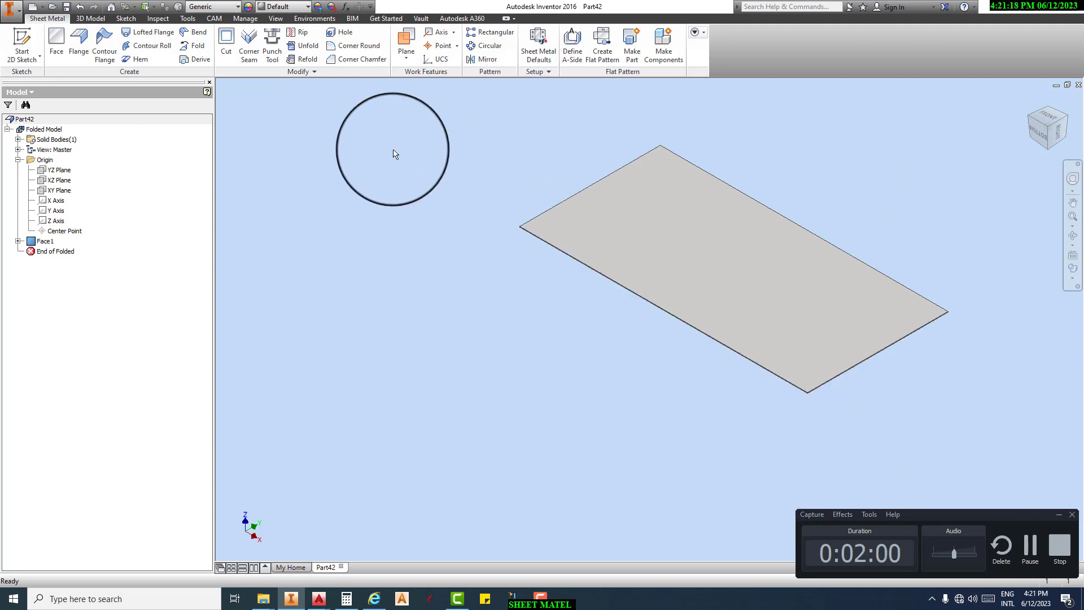
# - Set up a 25 mm, 90° flange on both short edges and one long edge of the plate
pyautogui.click(79, 42)
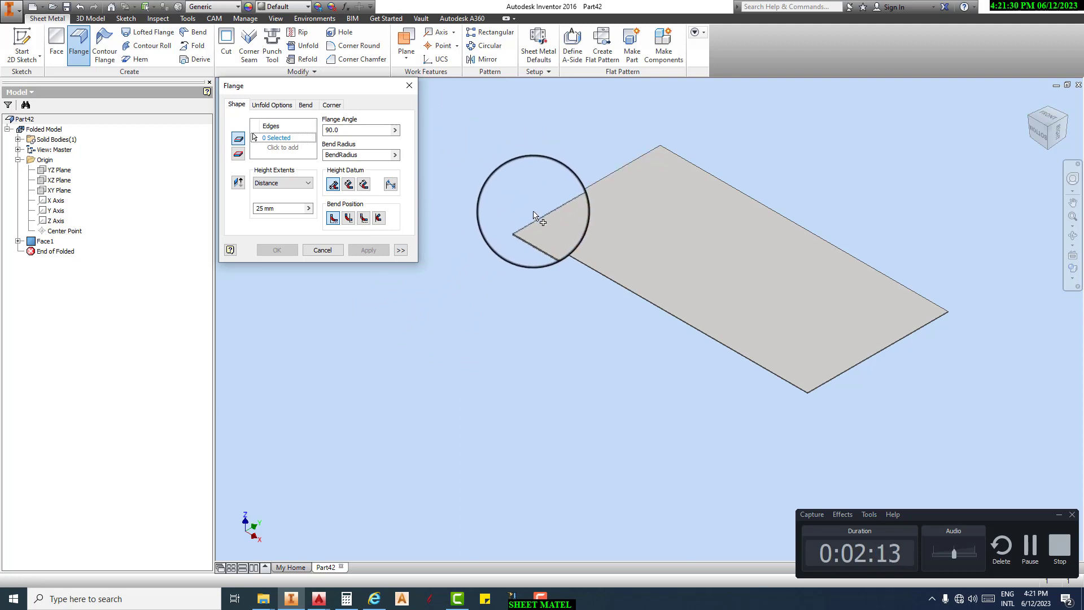
pyautogui.scroll(-3, 533, 226)
pyautogui.click(535, 236)
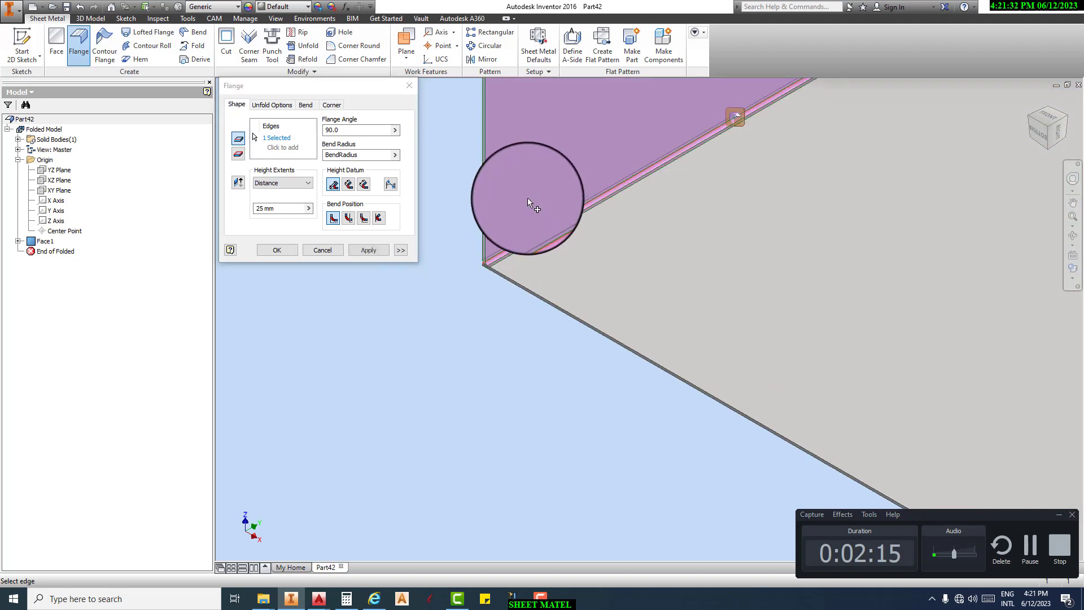
pyautogui.scroll(2, 525, 226)
pyautogui.scroll(-4, 526, 221)
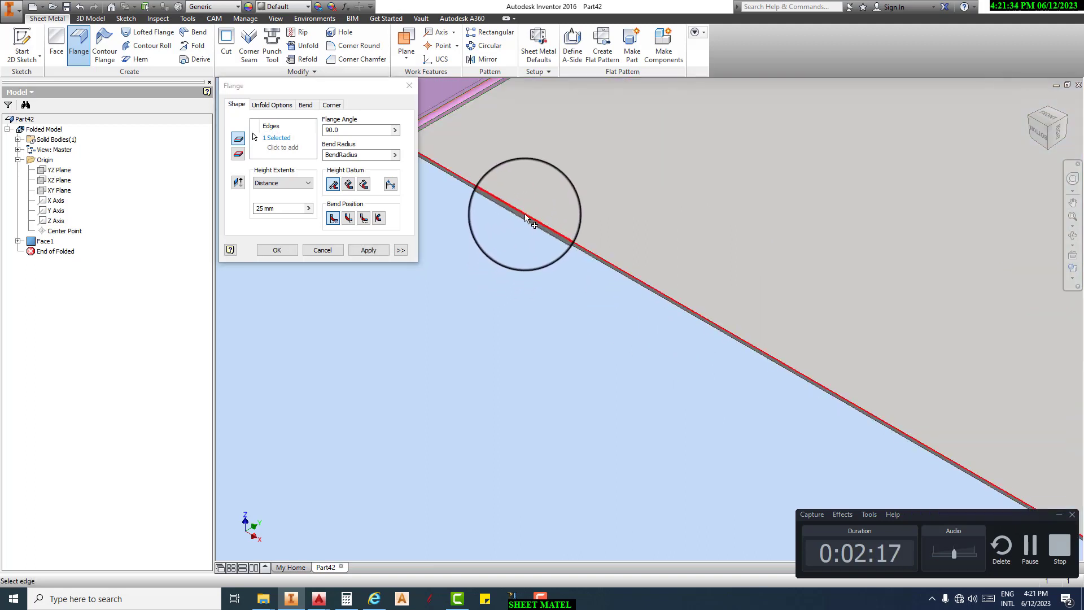
pyautogui.click(525, 222)
pyautogui.scroll(4, 503, 271)
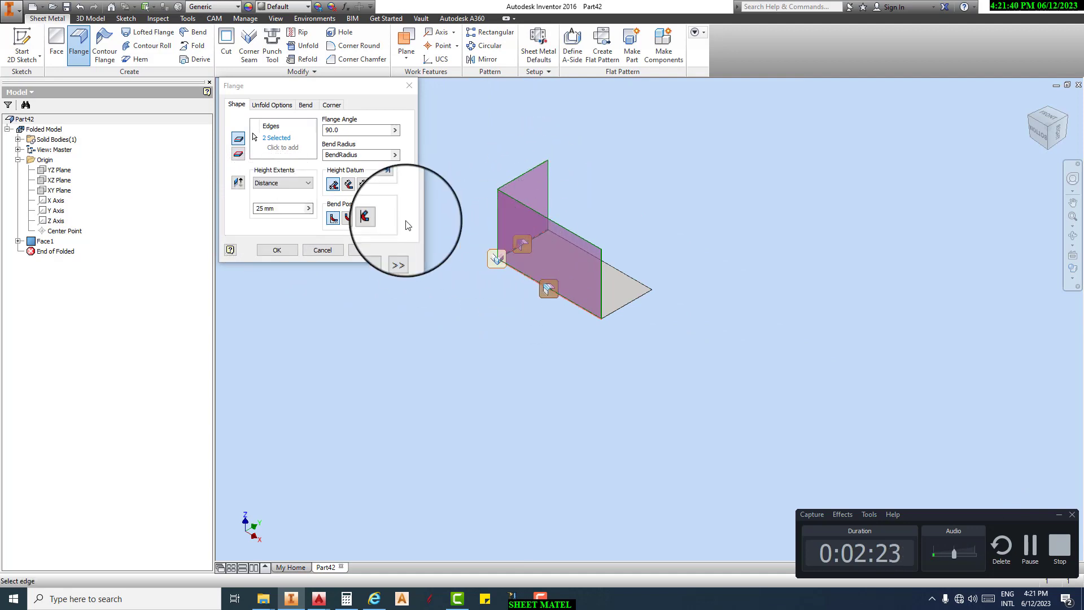
pyautogui.scroll(5, 621, 309)
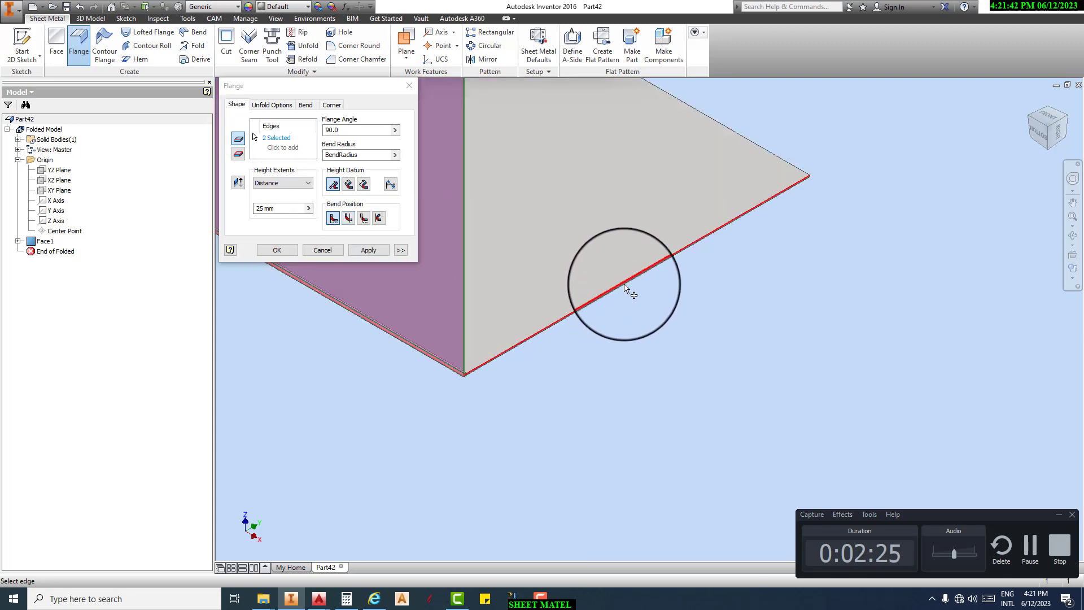
pyautogui.scroll(-8, 624, 280)
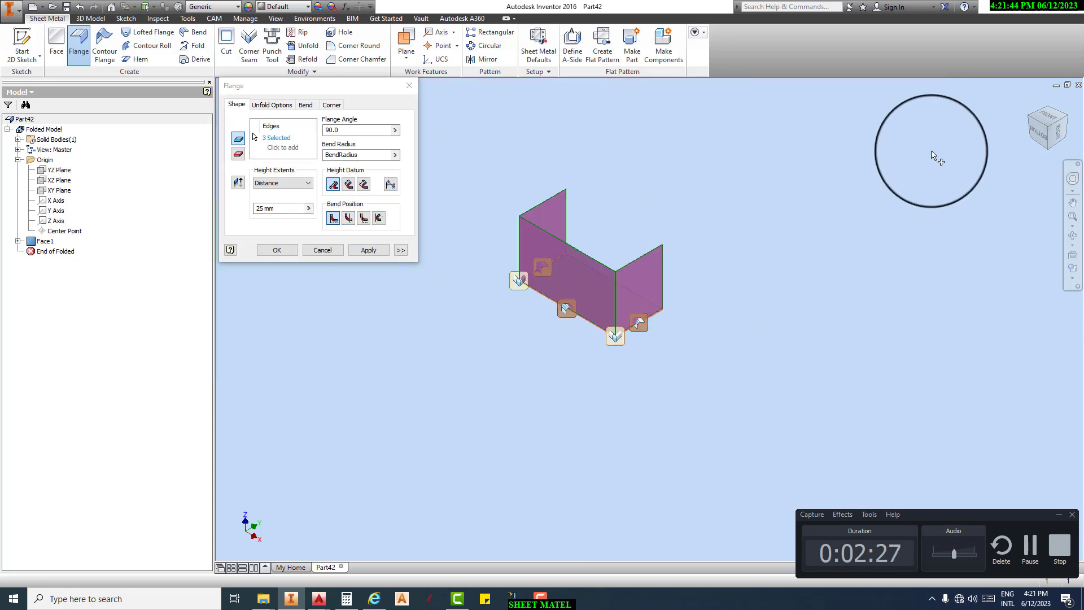
# - Add the remaining long edge to the selection and create 25 mm, 90° flanges on all four sides
pyautogui.click(1066, 118)
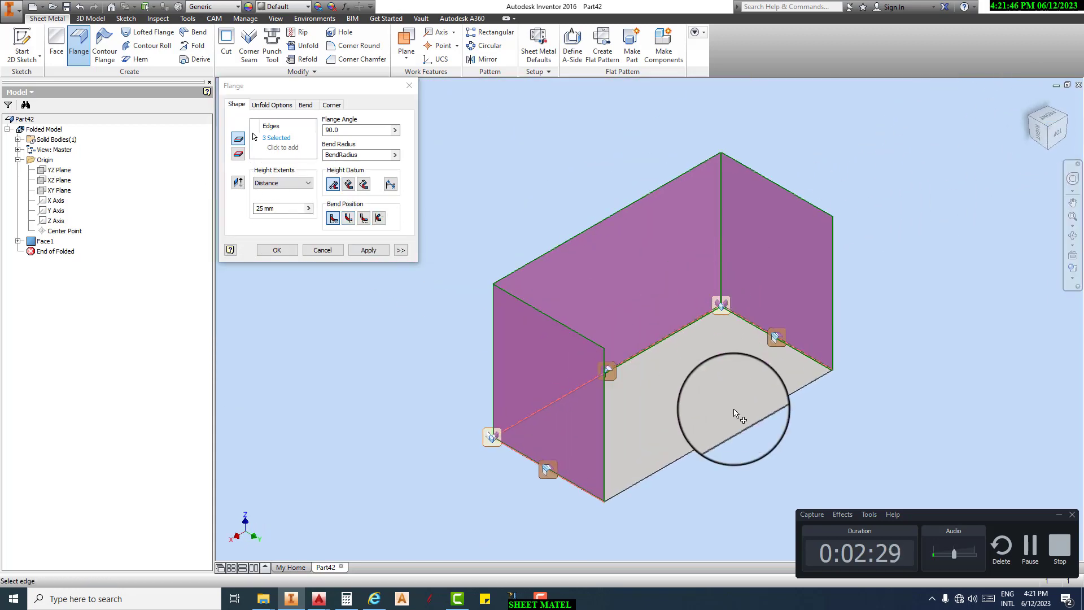
pyautogui.scroll(6, 799, 449)
pyautogui.click(871, 481)
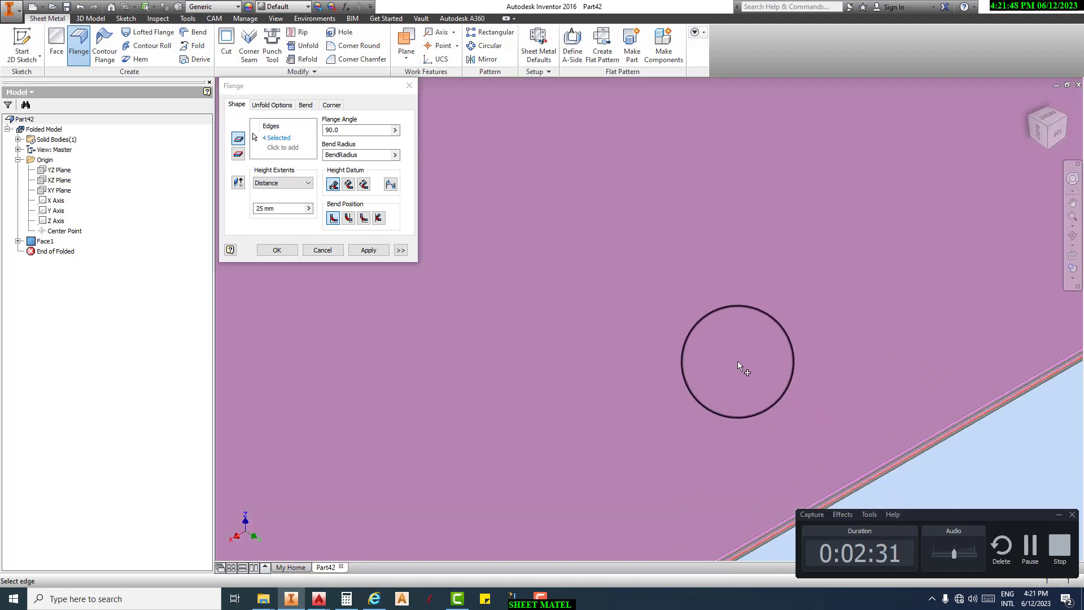
pyautogui.scroll(-7, 738, 363)
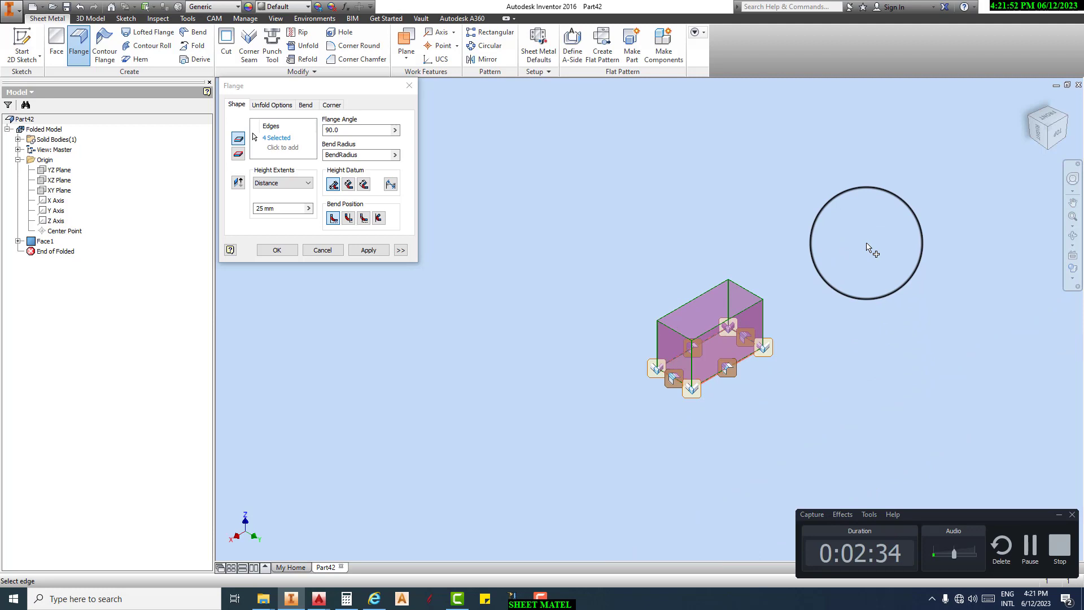
pyautogui.scroll(3, 762, 386)
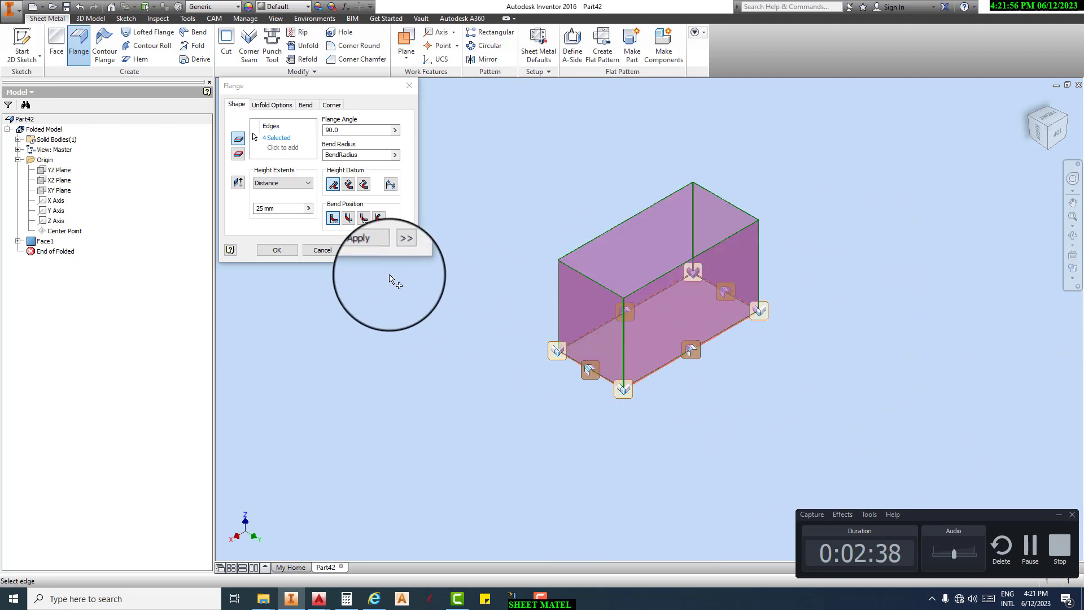
pyautogui.click(357, 251)
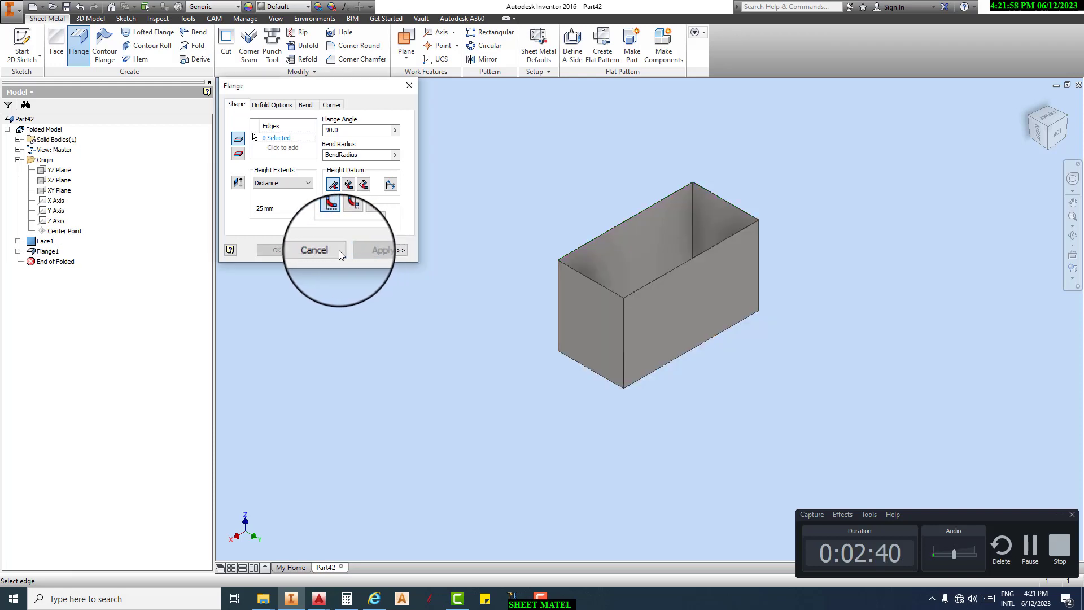
pyautogui.click(319, 249)
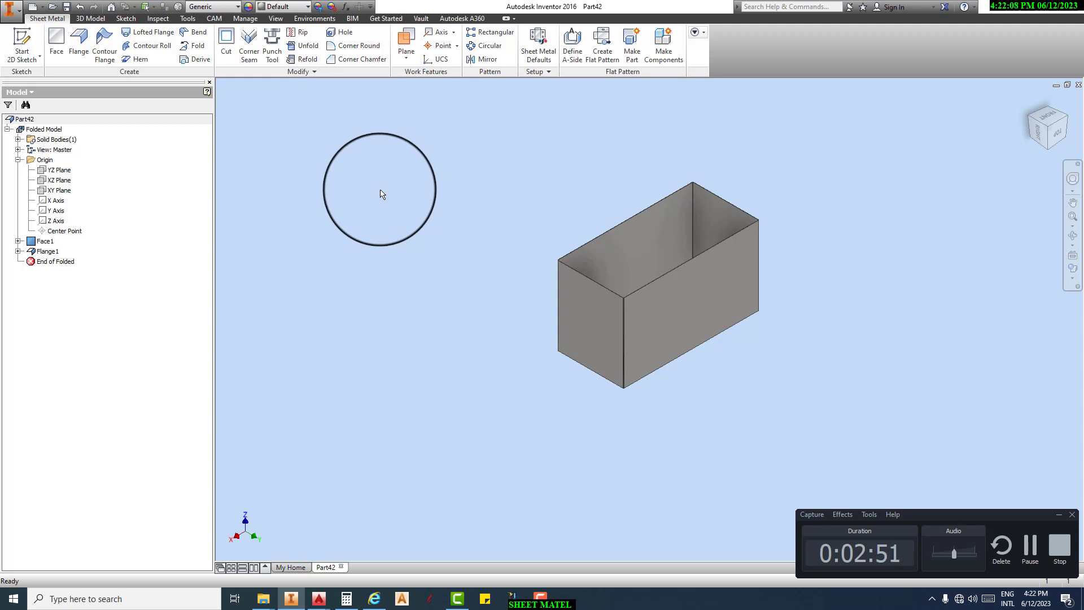
# - Delete the four-sided flange feature from the plate
pyautogui.rightClick(38, 249)
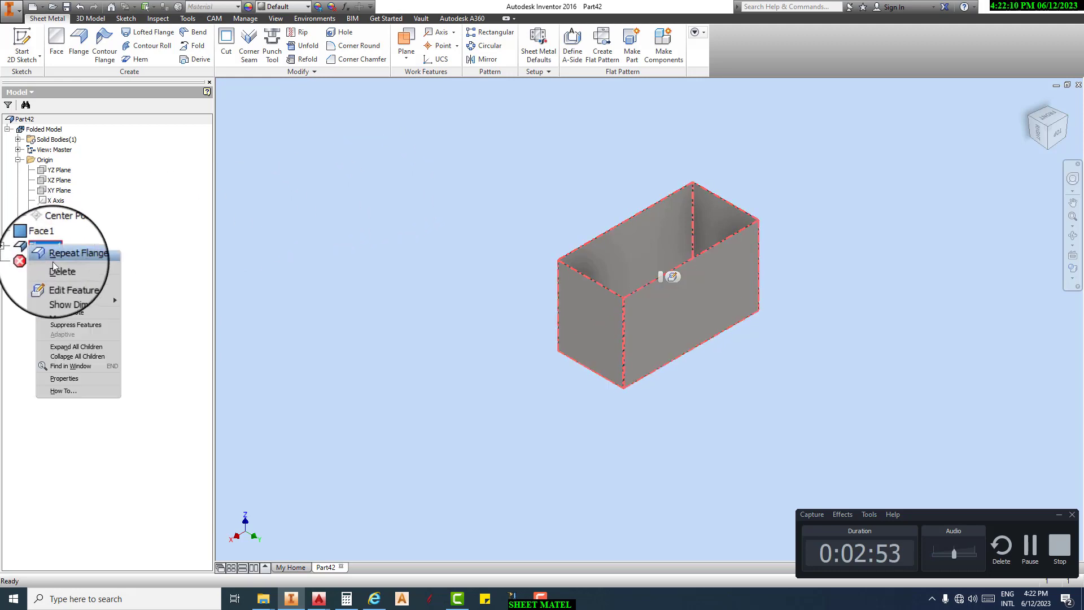
pyautogui.click(59, 269)
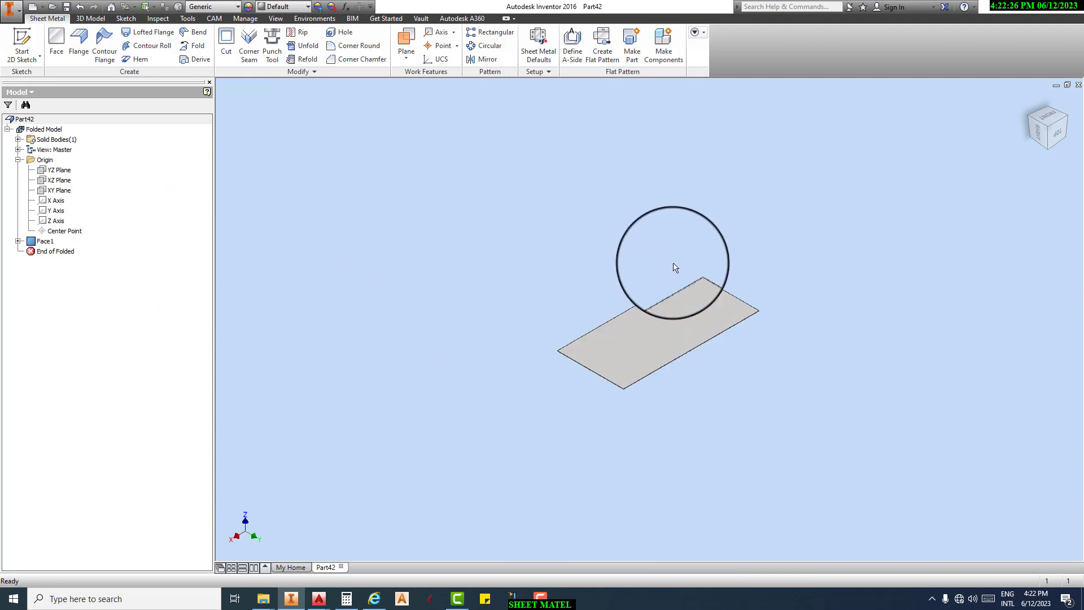
pyautogui.scroll(-3, 762, 335)
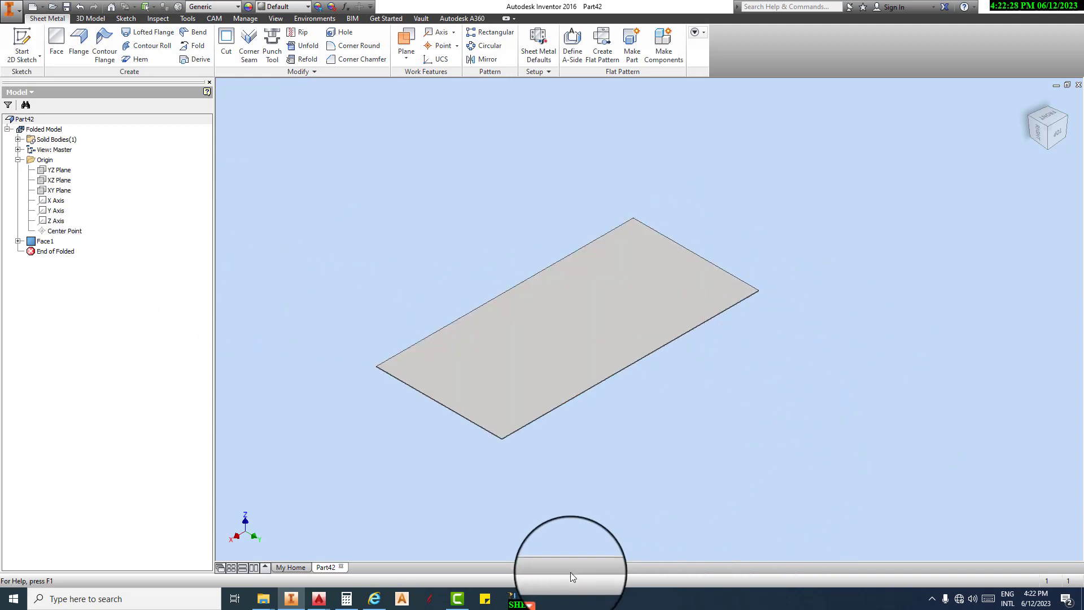
pyautogui.click(541, 597)
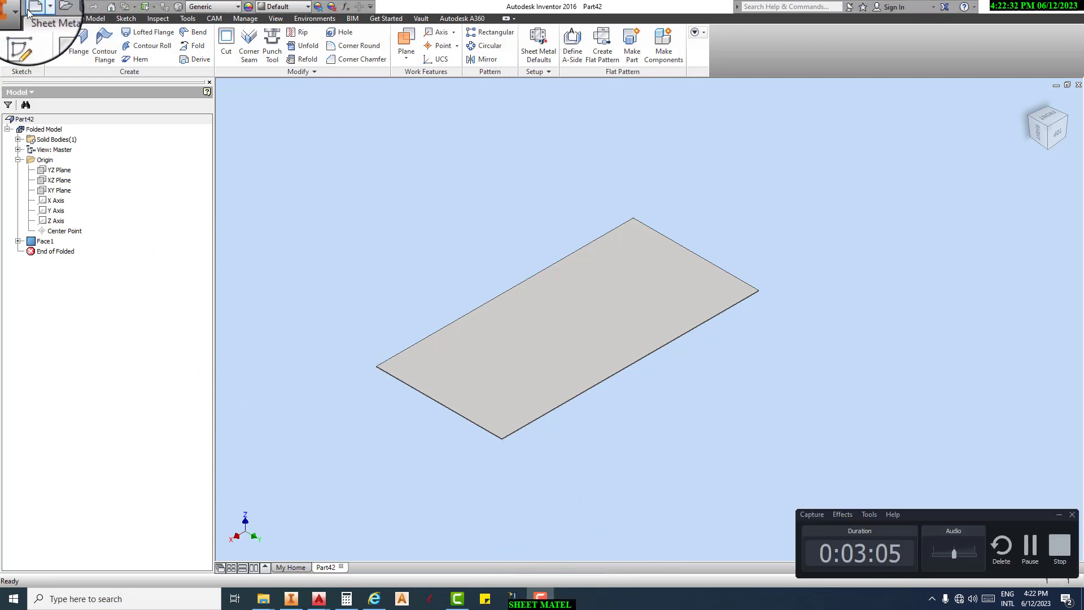
# - Start a 2D sketch on the thin long side face of the plate and project the face's outline into it
pyautogui.click(22, 45)
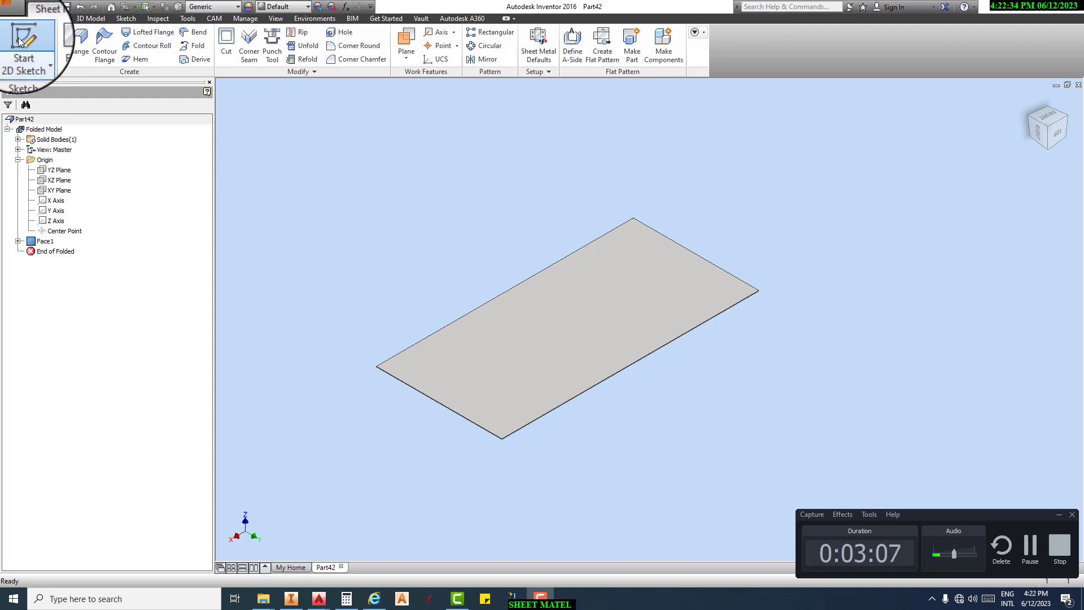
pyautogui.scroll(-5, 759, 298)
pyautogui.scroll(-3, 695, 223)
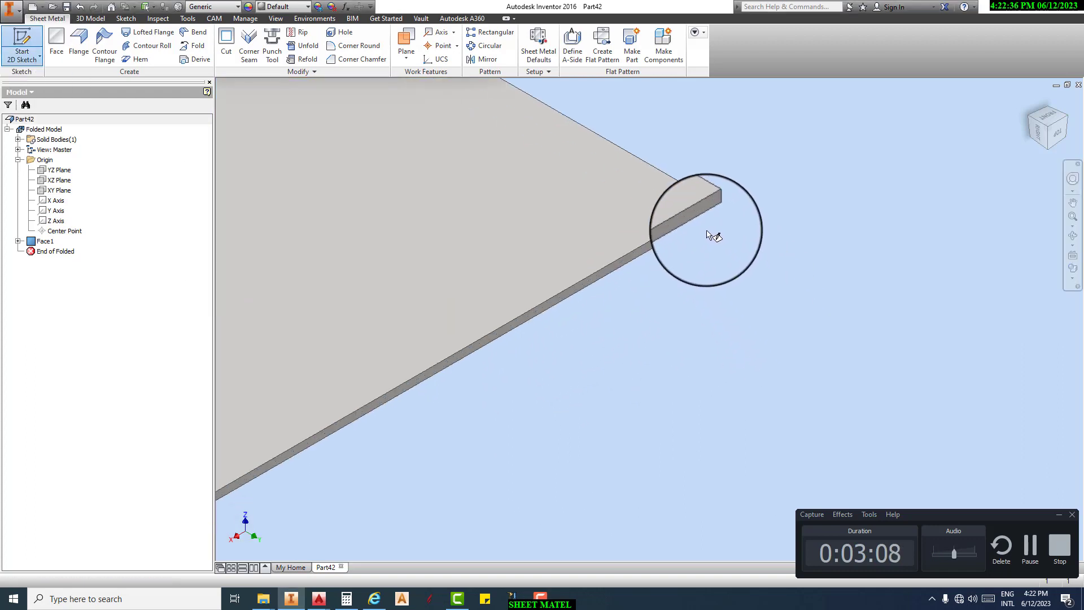
pyautogui.click(684, 206)
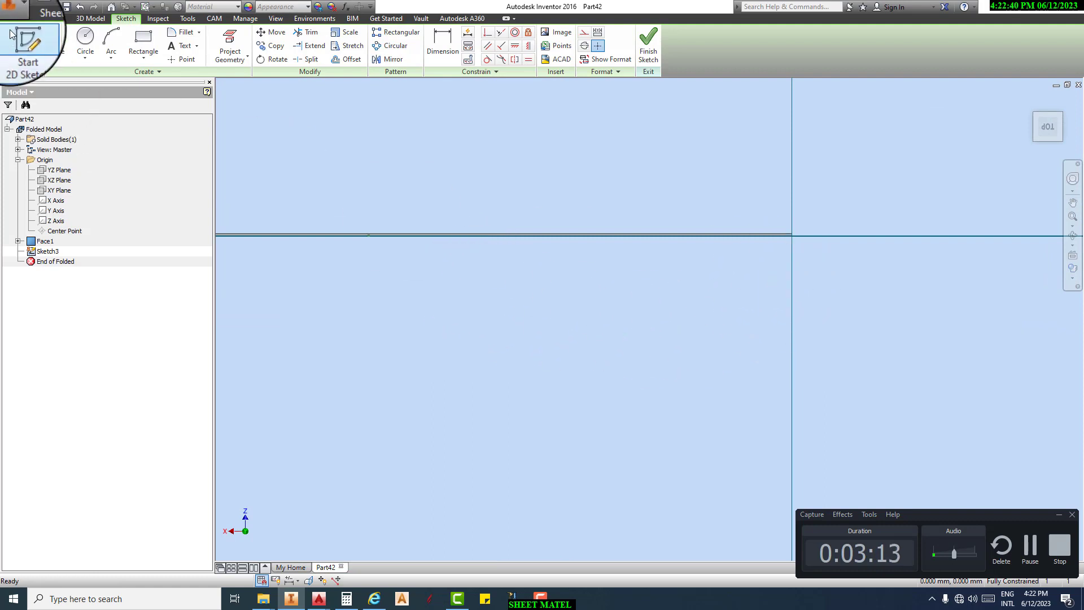
pyautogui.click(231, 39)
pyautogui.scroll(-3, 790, 243)
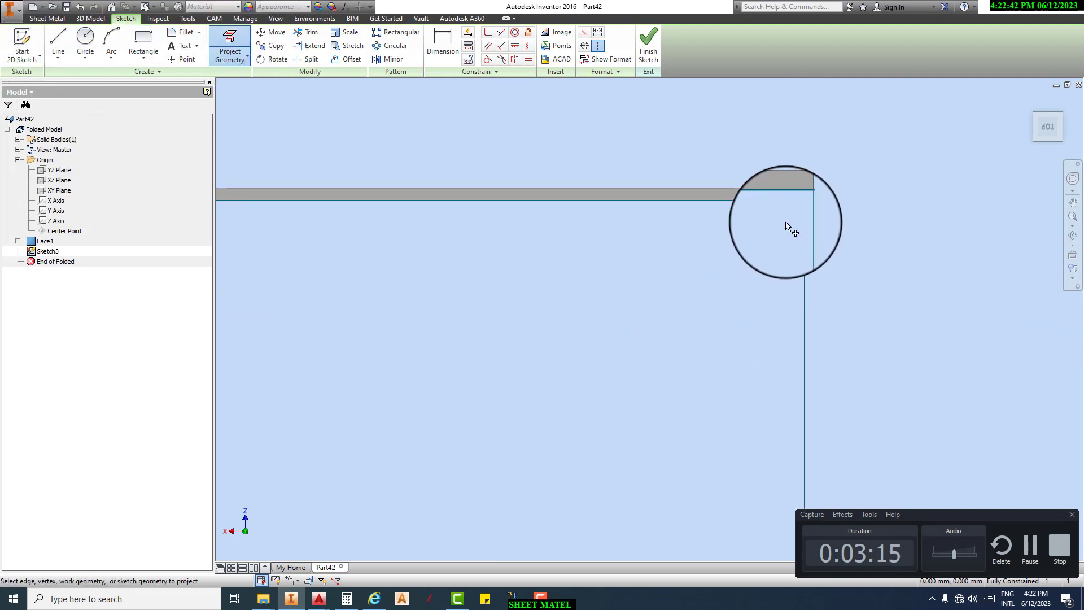
pyautogui.scroll(3, 604, 286)
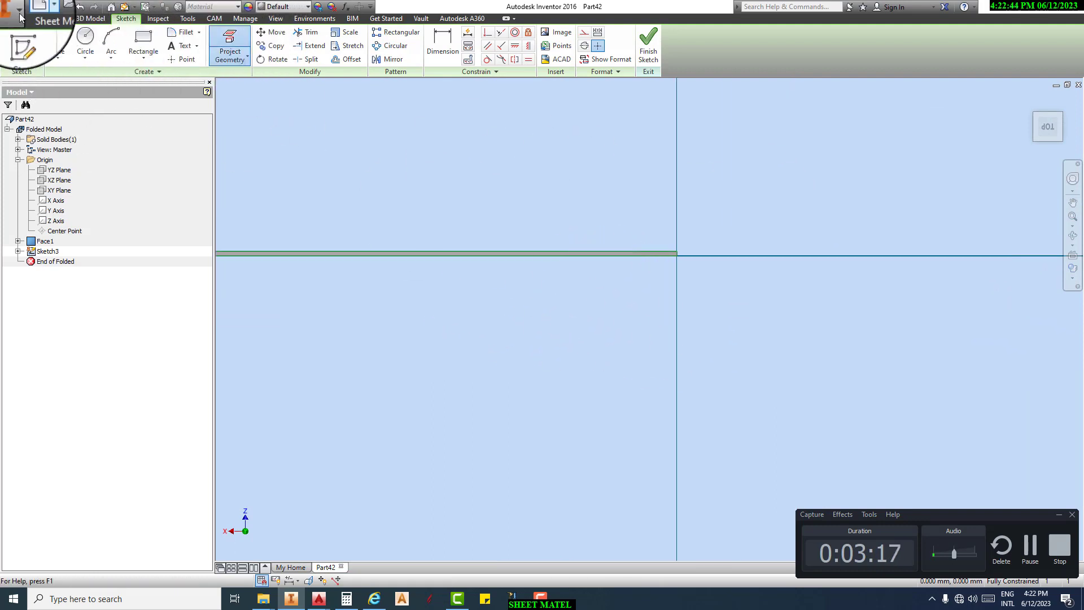
# - Draw an S-shaped interpolation spline from the plate's upper end corner, curling up and back over the plate, and finish the sketch
pyautogui.click(62, 57)
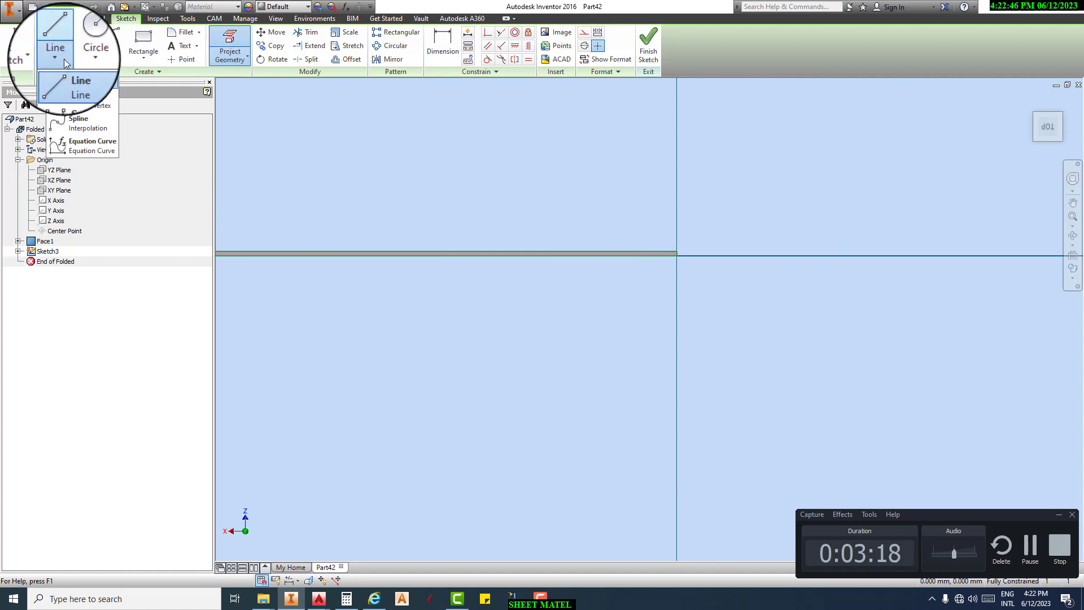
pyautogui.click(67, 108)
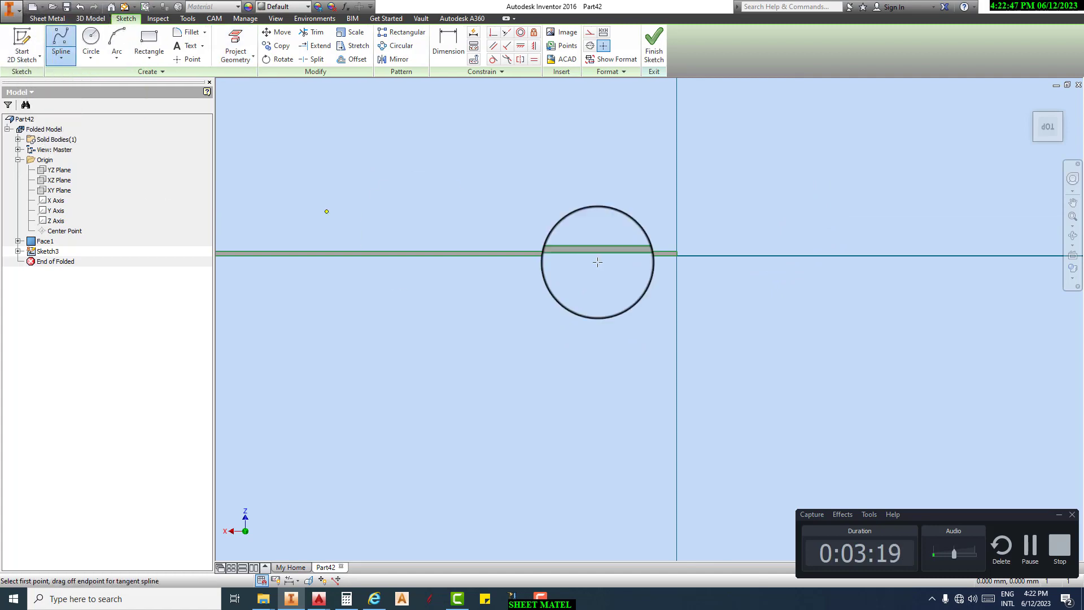
pyautogui.click(676, 250)
pyautogui.scroll(4, 718, 249)
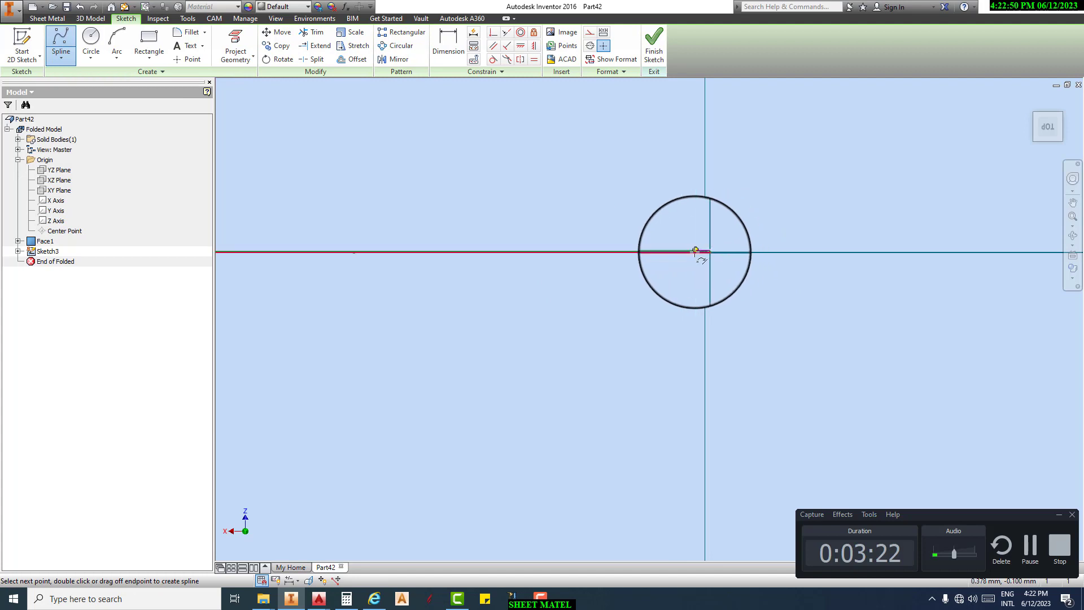
pyautogui.scroll(-5, 694, 252)
pyautogui.scroll(2, 802, 237)
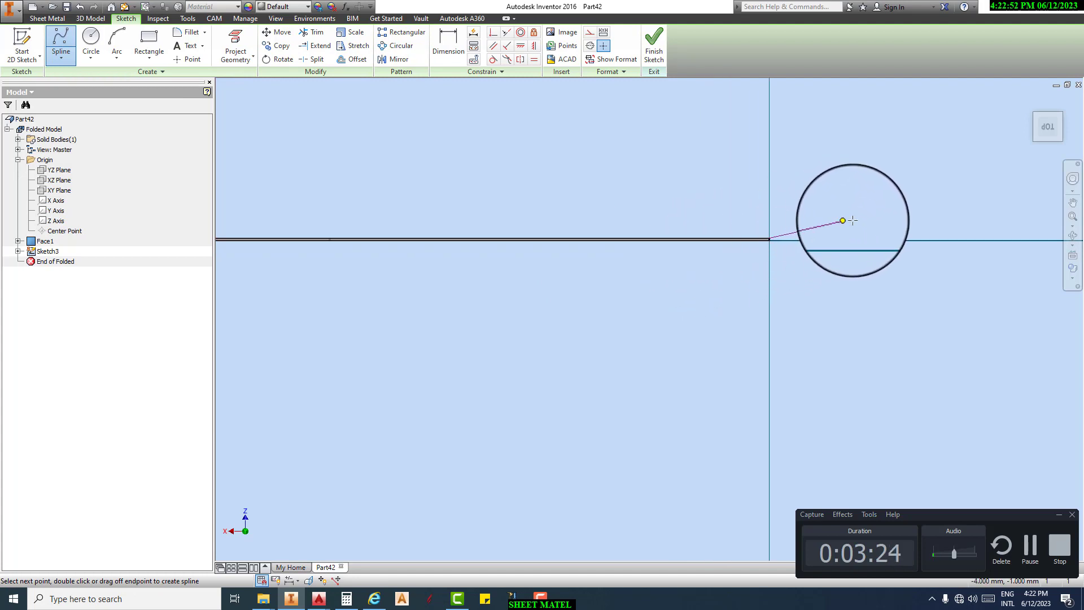
pyautogui.click(877, 214)
pyautogui.scroll(6, 935, 176)
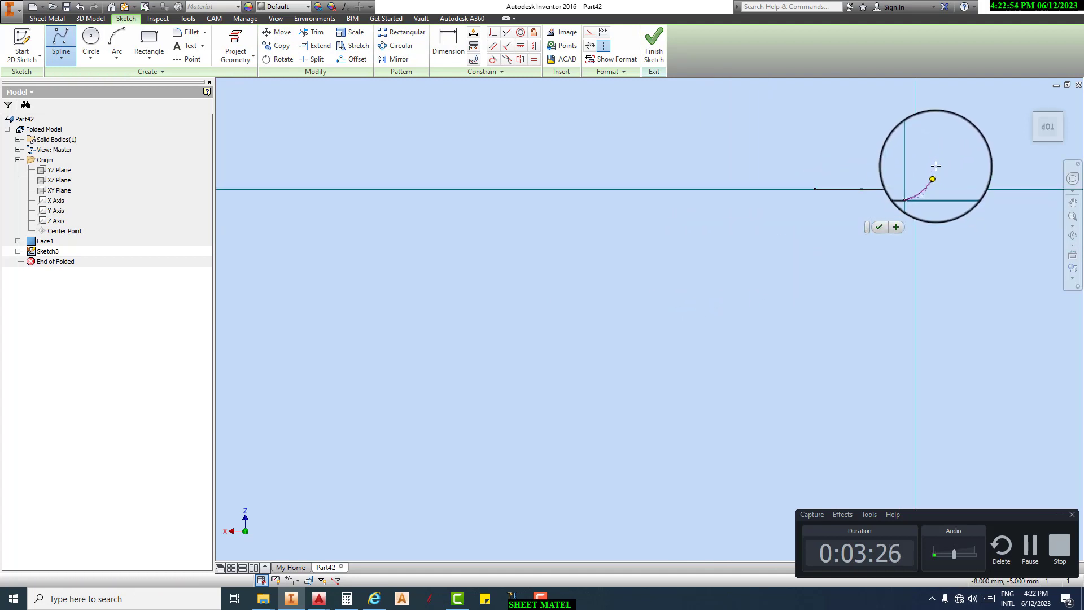
pyautogui.click(948, 160)
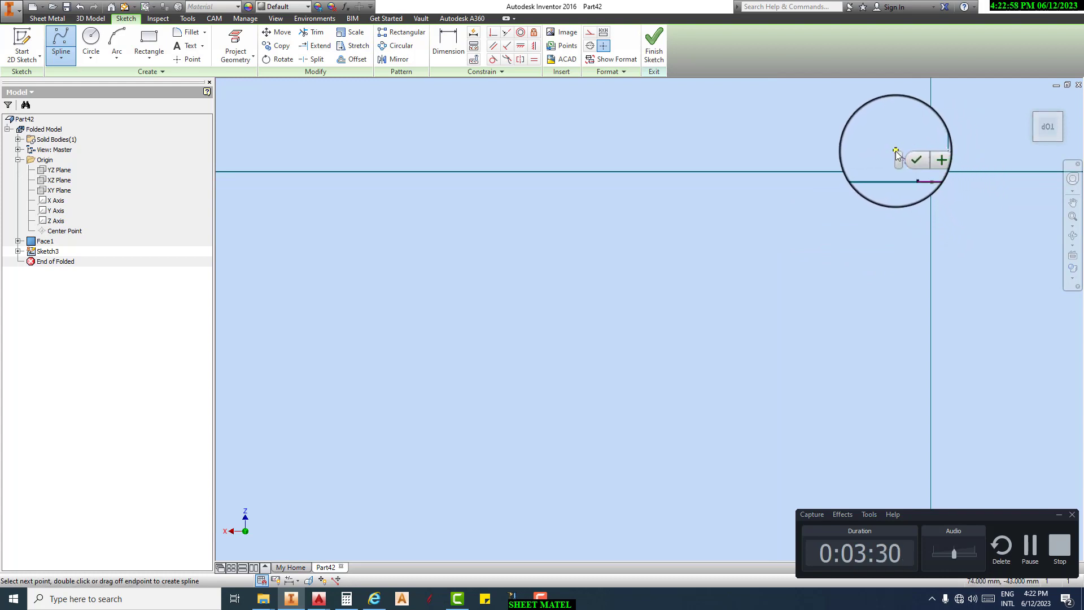
pyautogui.click(915, 160)
pyautogui.scroll(3, 991, 162)
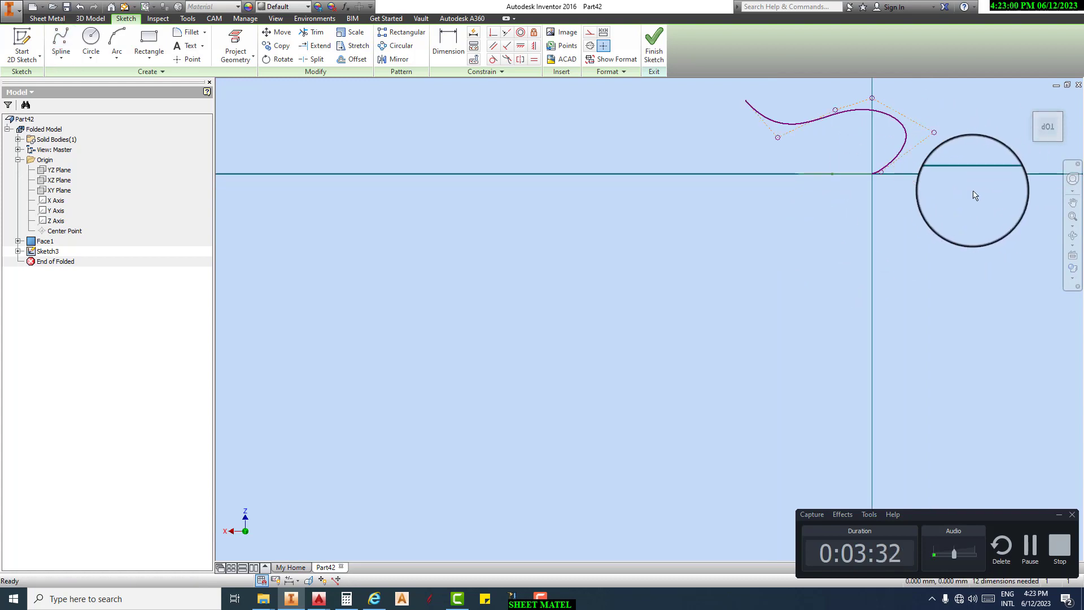
pyautogui.moveTo(975, 194); pyautogui.dragTo(644, 303, button='middle')
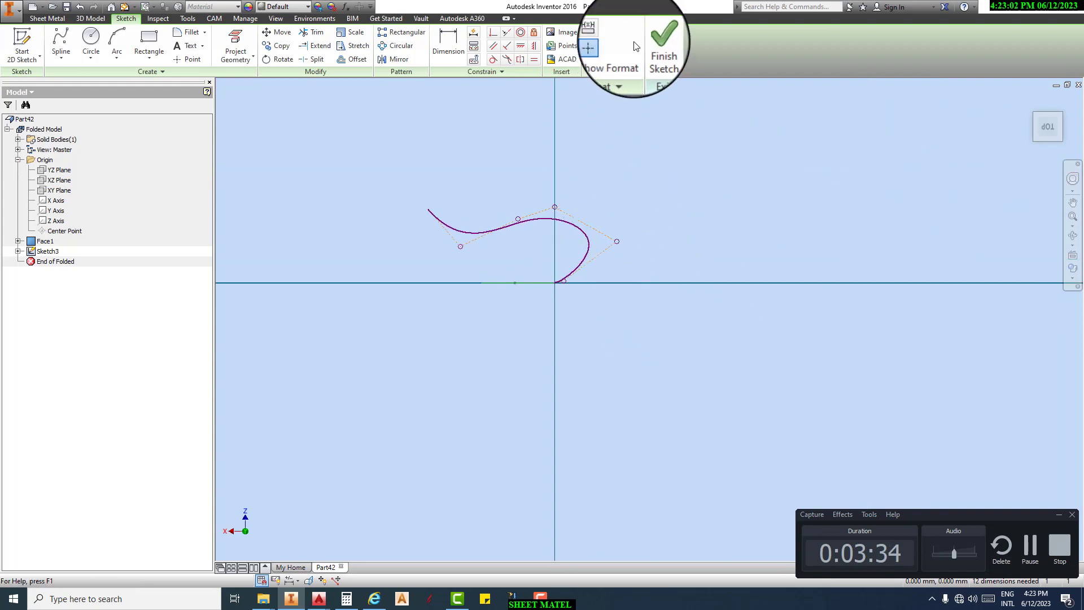
pyautogui.click(654, 45)
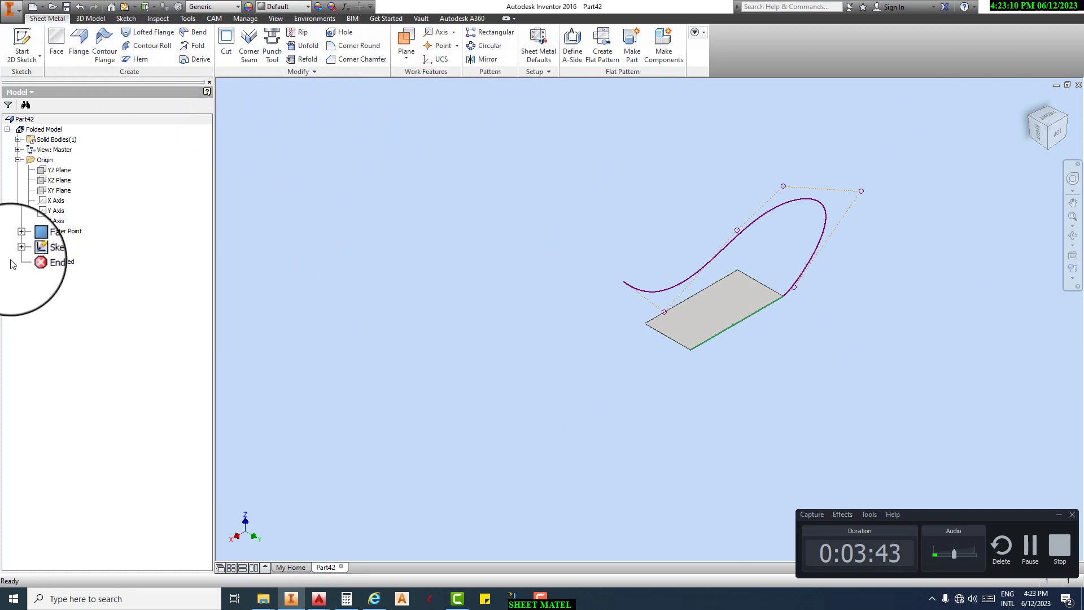
# - Edit the spline sketch to make the spline tangent to the plate's projected top edge, and finish the sketch
pyautogui.doubleClick(51, 251)
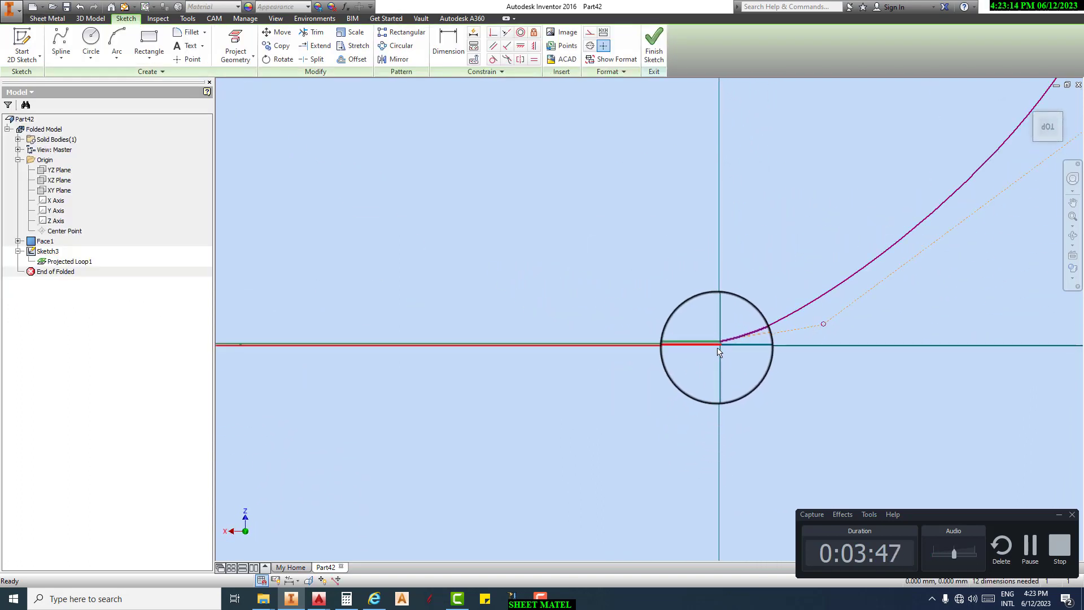
pyautogui.click(492, 62)
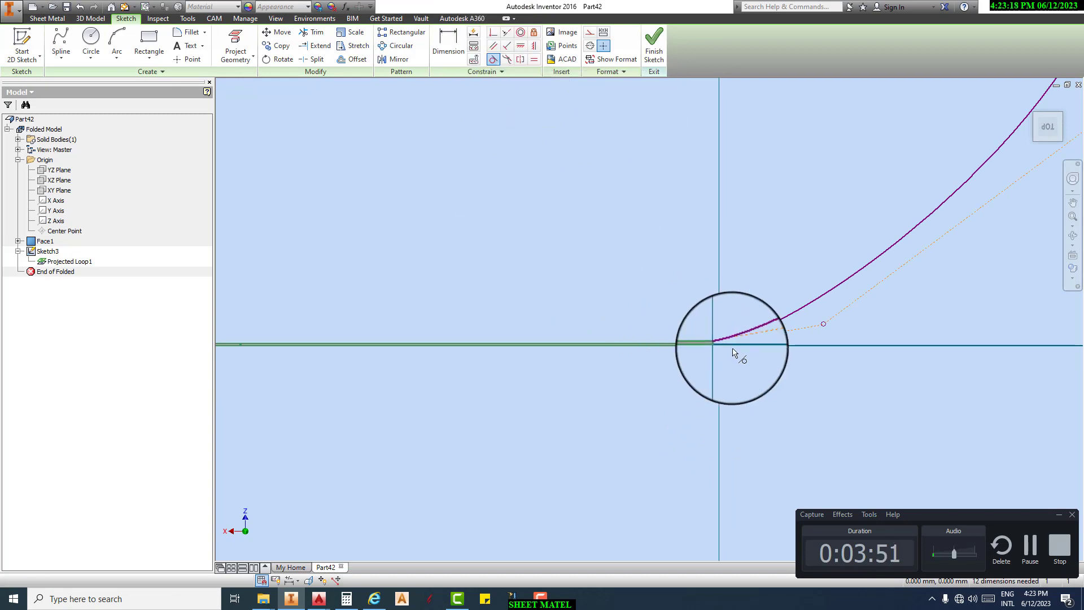
pyautogui.scroll(5, 737, 350)
pyautogui.click(717, 306)
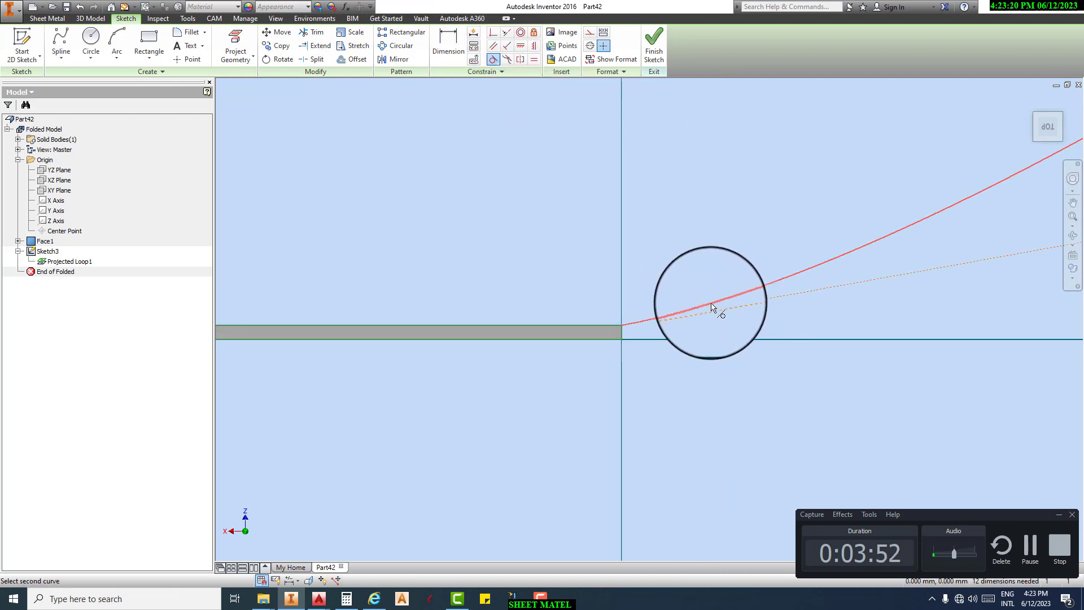
pyautogui.click(601, 326)
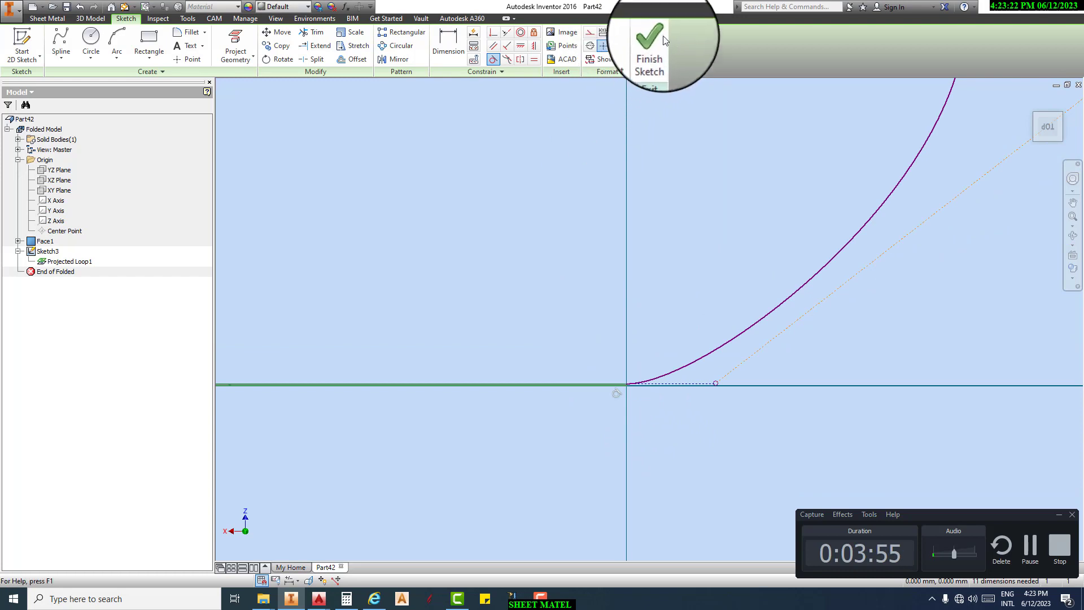
pyautogui.click(654, 38)
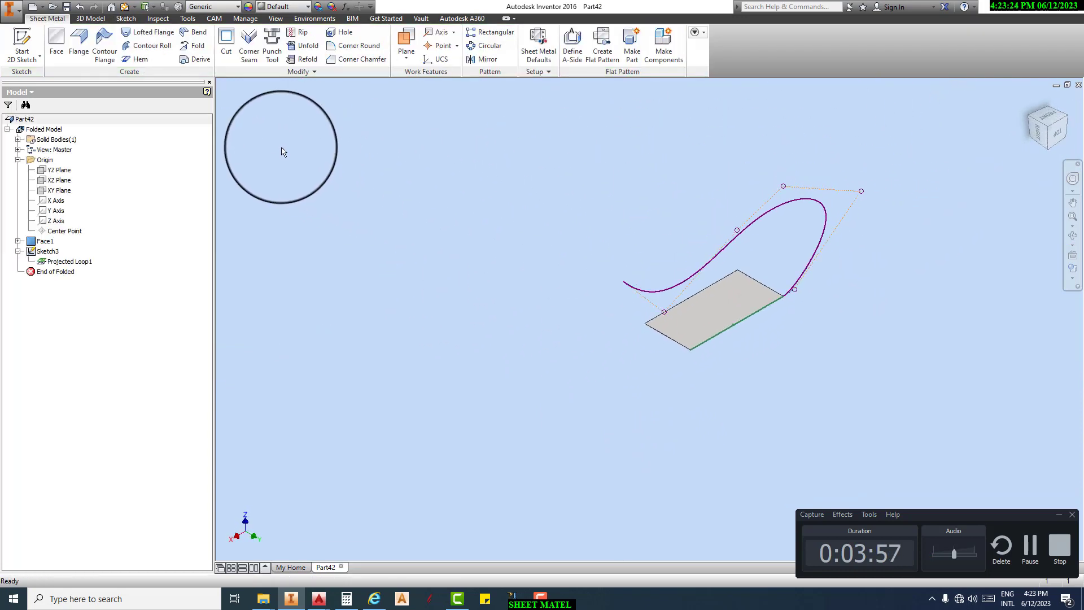
# - Create a contour flange from the spline profile along the adjoining short edge of the plate
pyautogui.click(111, 57)
pyautogui.scroll(-5, 818, 310)
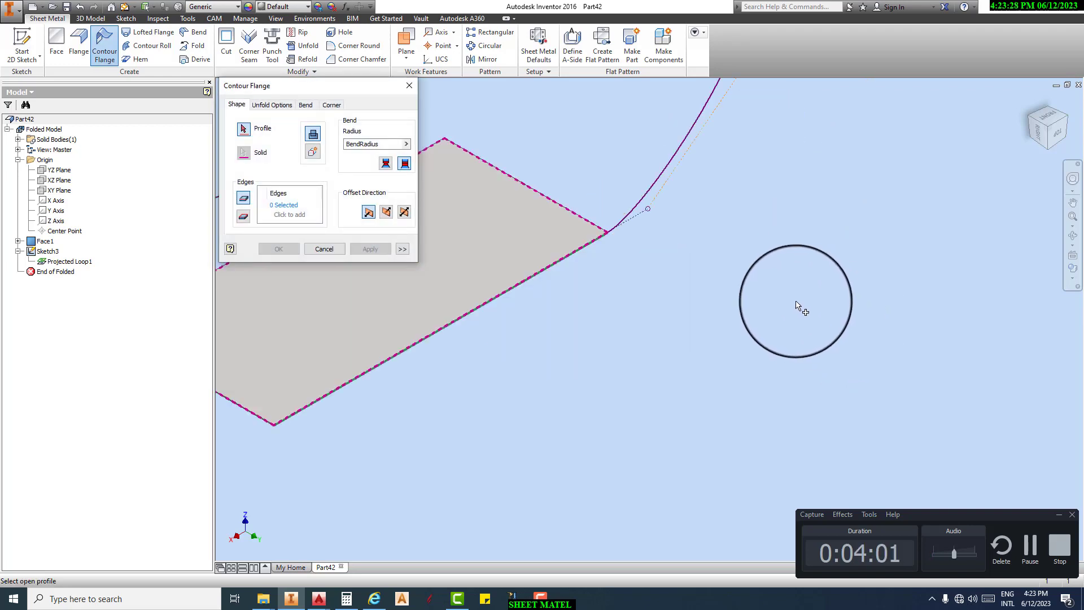
pyautogui.click(667, 165)
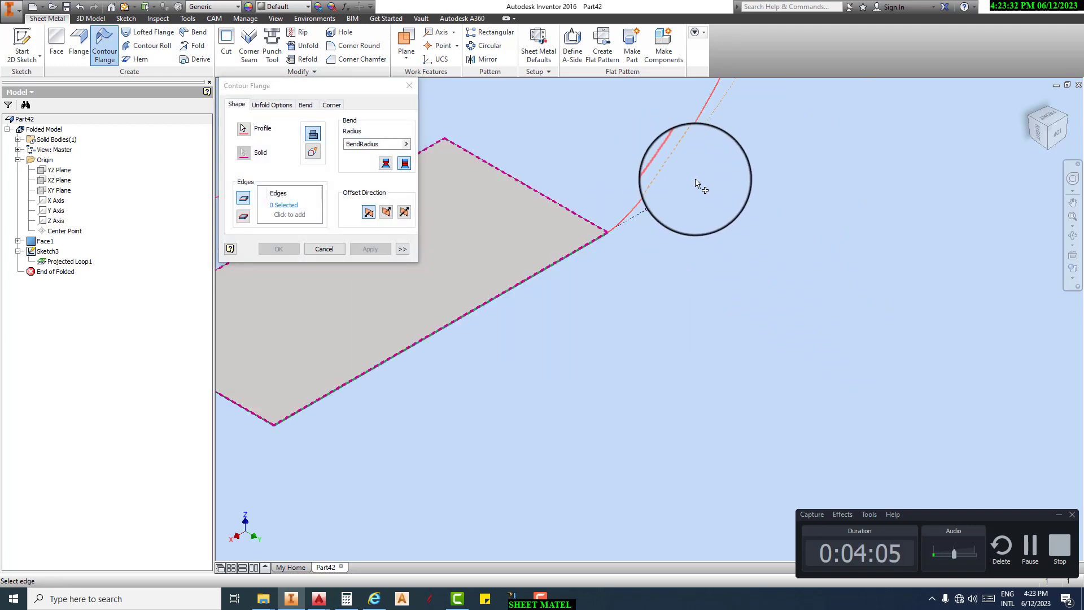
pyautogui.scroll(5, 706, 215)
pyautogui.scroll(-5, 649, 220)
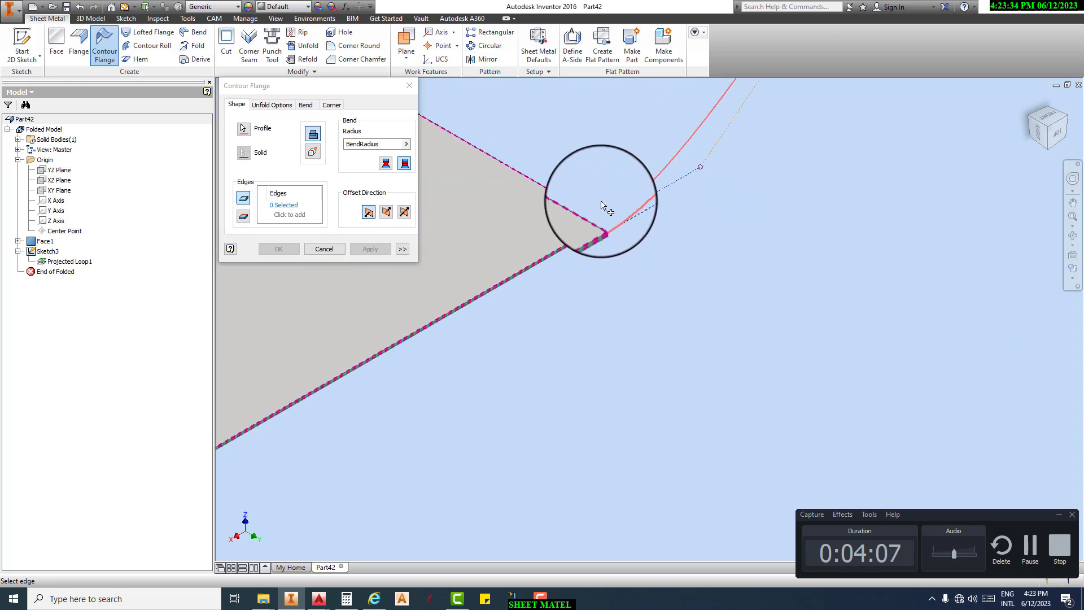
pyautogui.click(598, 224)
pyautogui.scroll(3, 688, 270)
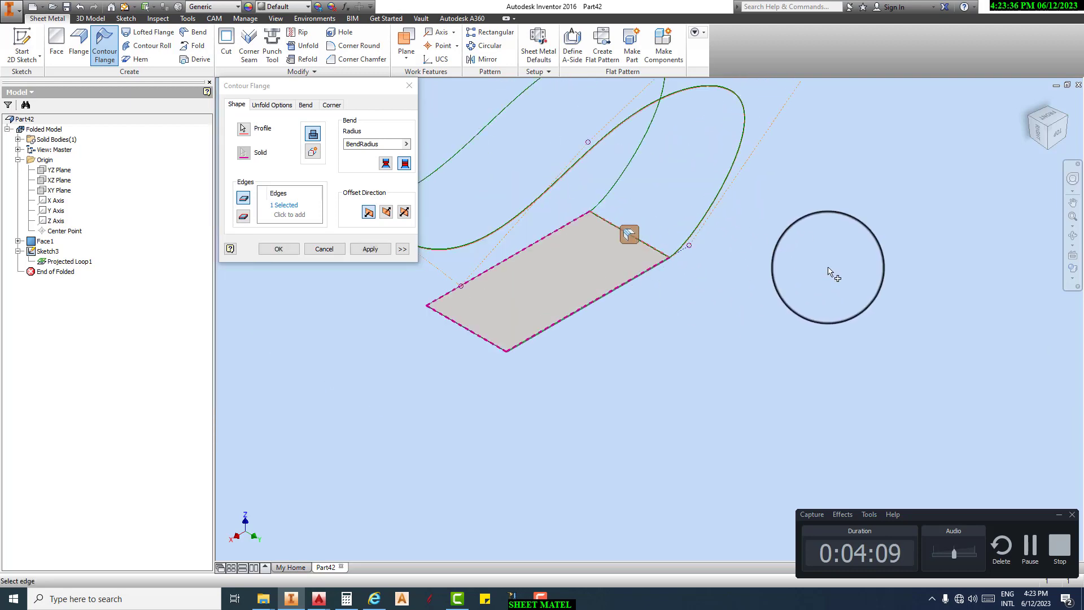
pyautogui.scroll(3, 870, 274)
pyautogui.keyDown('shift'); pyautogui.moveTo(773, 182); pyautogui.dragTo(632, 240, button='middle'); pyautogui.keyUp('shift')
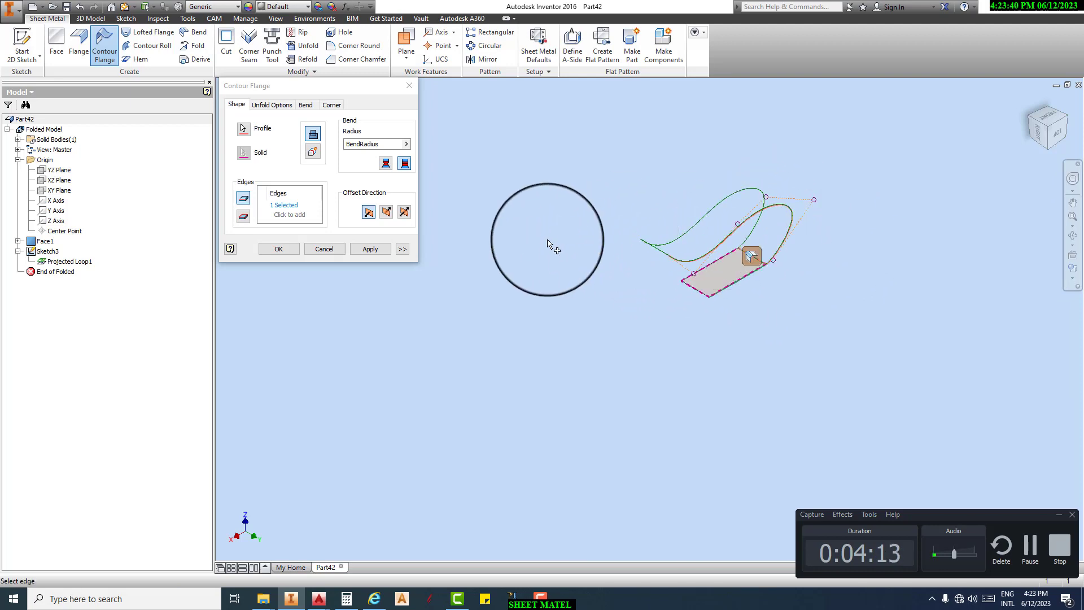
pyautogui.click(377, 249)
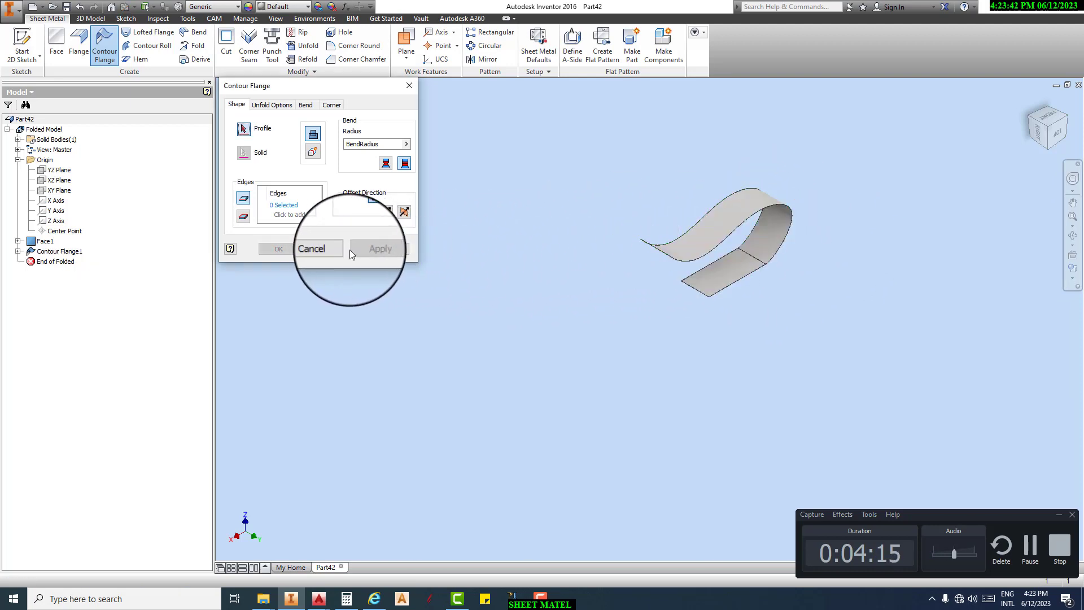
pyautogui.click(315, 248)
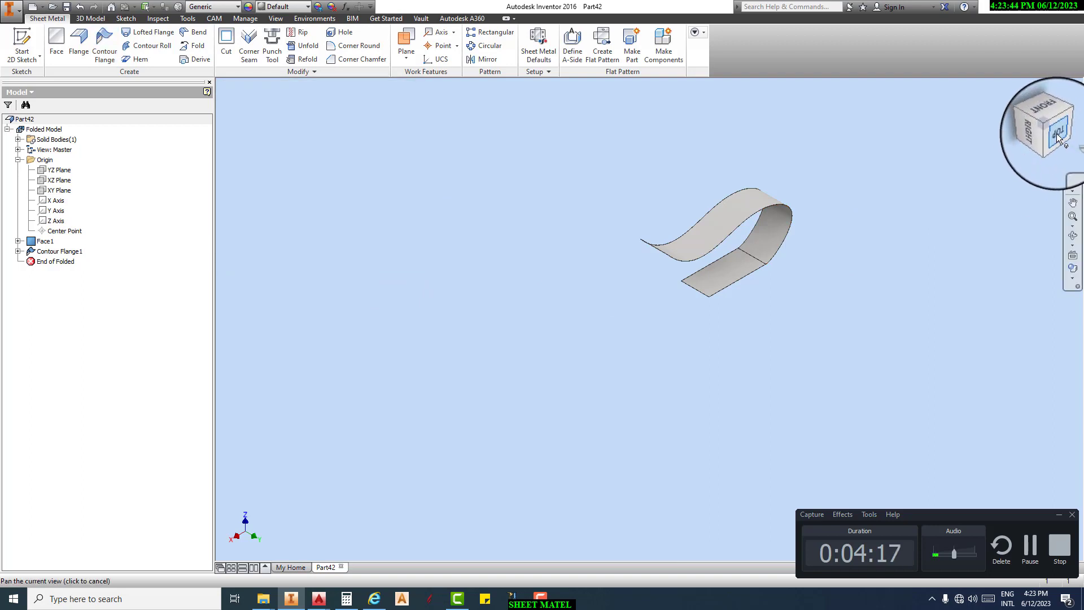
# - Delete the contour flange feature together with its consumed sketch
pyautogui.click(1058, 138)
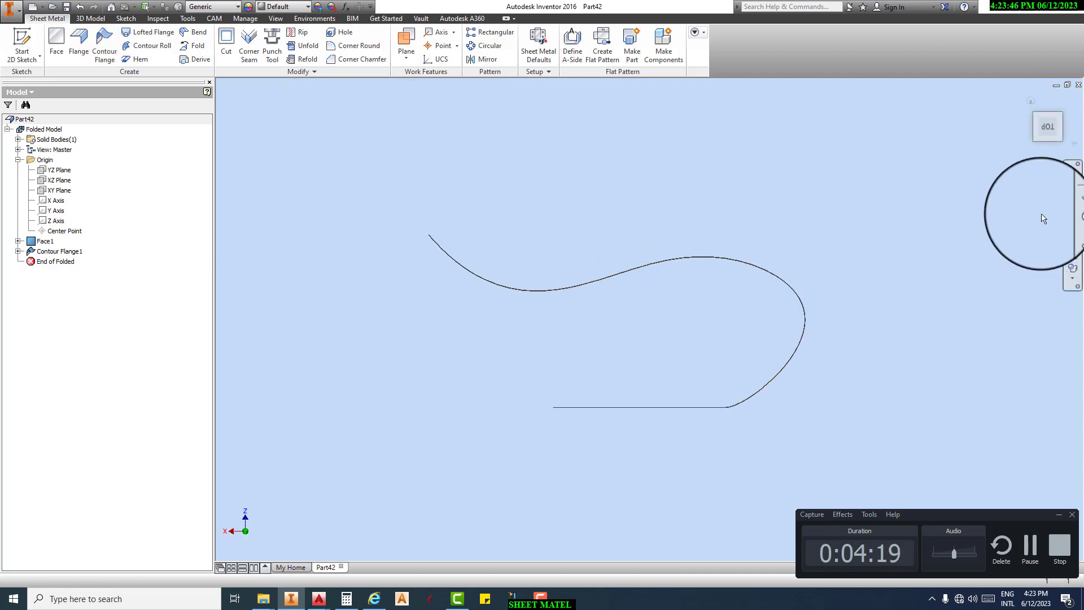
pyautogui.click(1073, 236)
pyautogui.moveTo(751, 310); pyautogui.dragTo(688, 343)
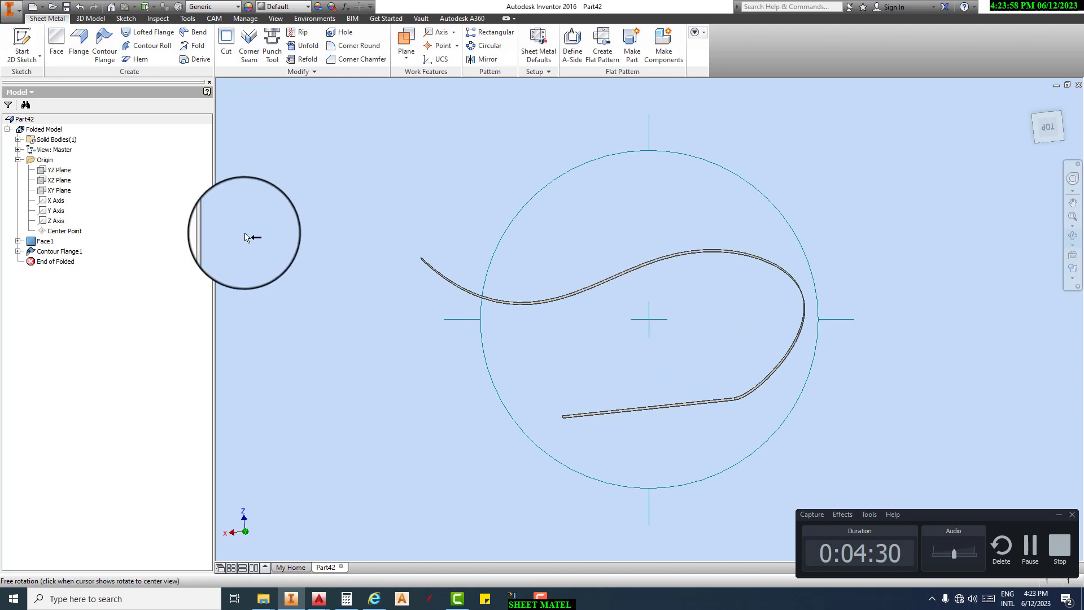
pyautogui.rightClick(686, 175)
pyautogui.click(740, 181)
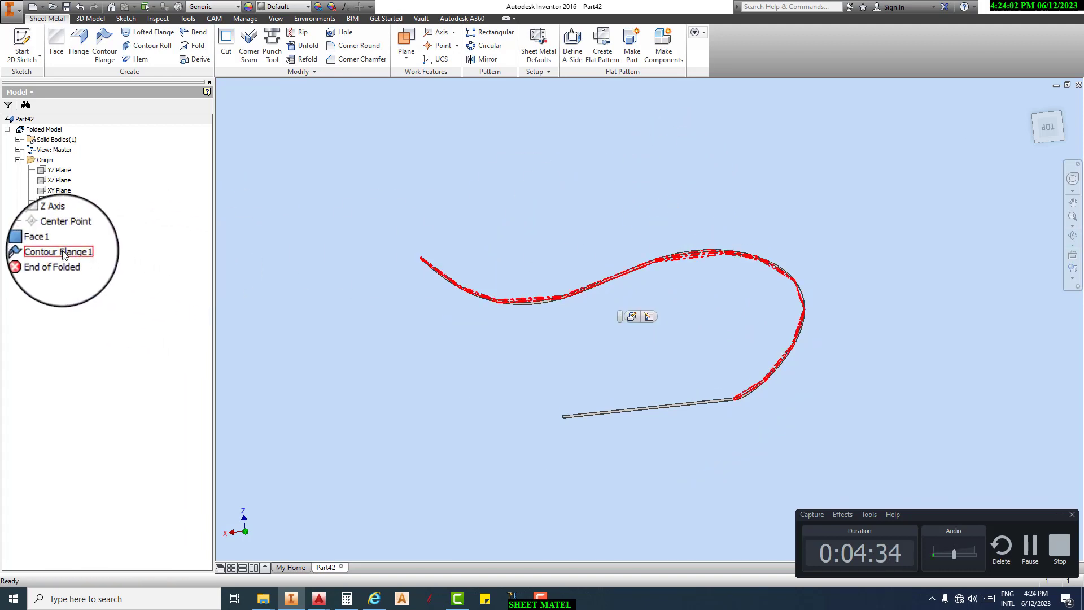
pyautogui.rightClick(60, 251)
pyautogui.click(83, 275)
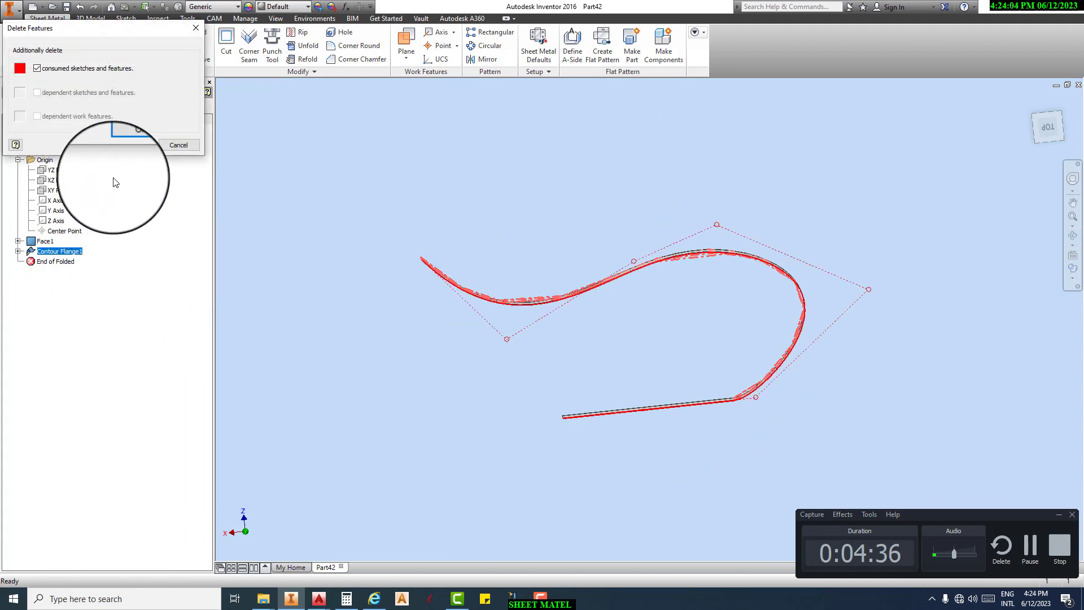
pyautogui.click(143, 145)
# - Delete the base face feature of the plate together with its consumed sketch
pyautogui.rightClick(45, 244)
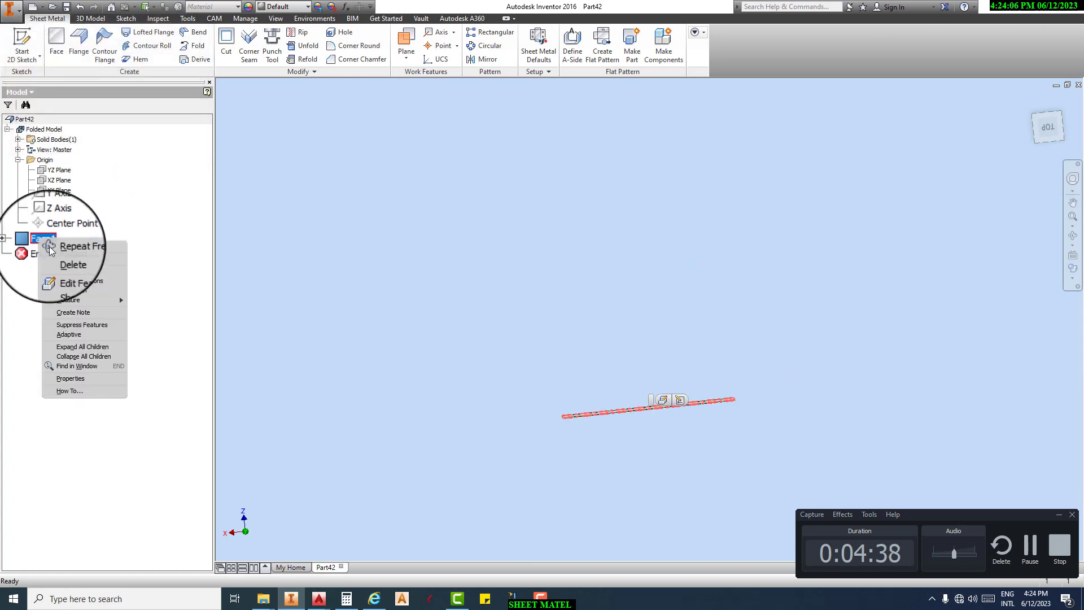
pyautogui.click(67, 266)
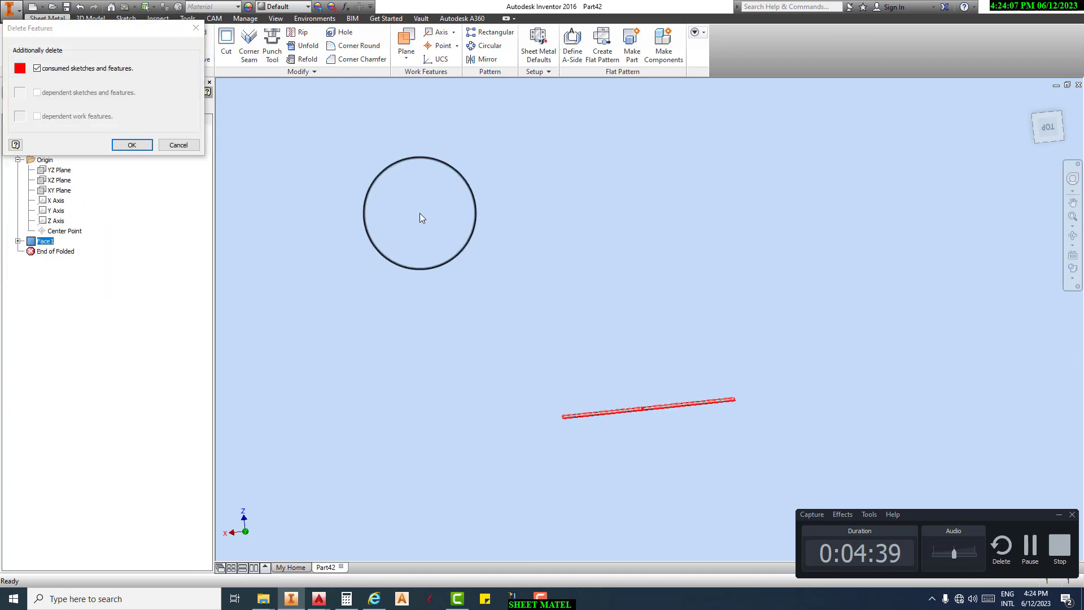
pyautogui.click(140, 141)
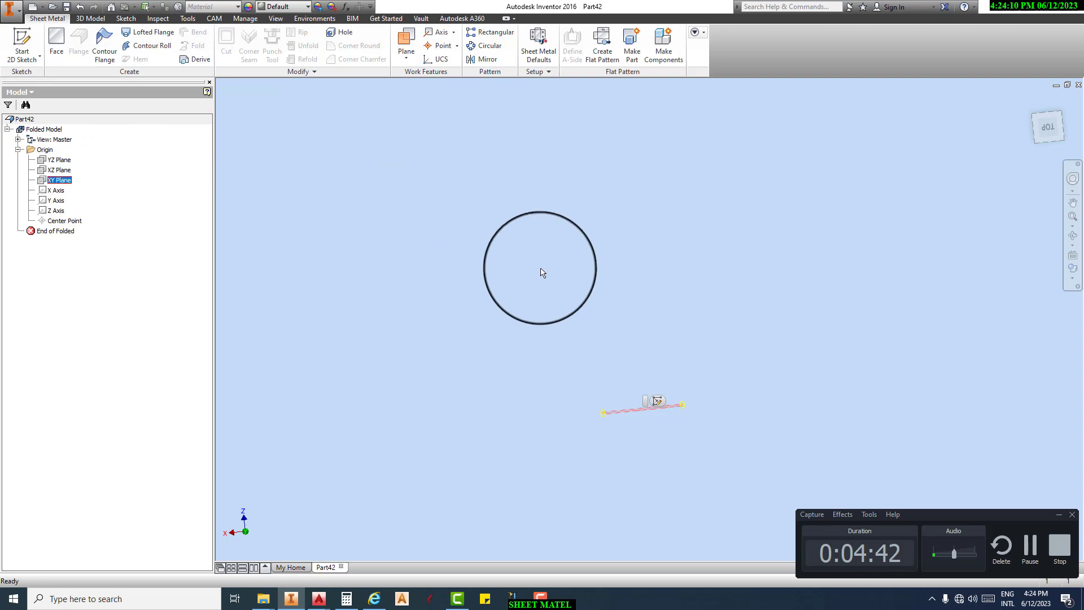
# - Sketch a two-point rectangle around the origin on the XY plane and finish the sketch
pyautogui.click(22, 44)
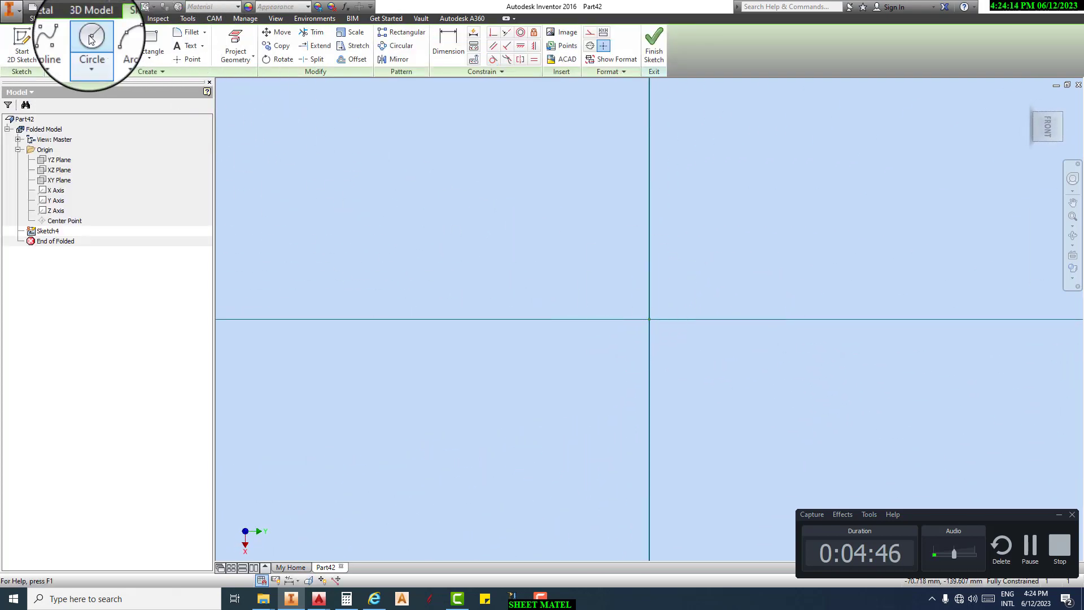
pyautogui.click(149, 43)
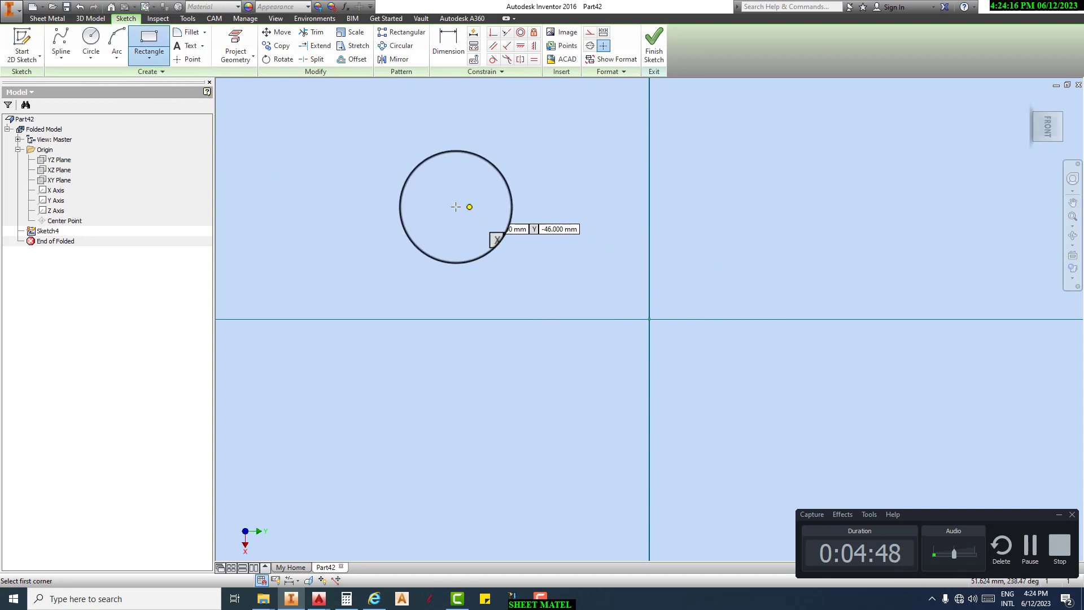
pyautogui.click(452, 199)
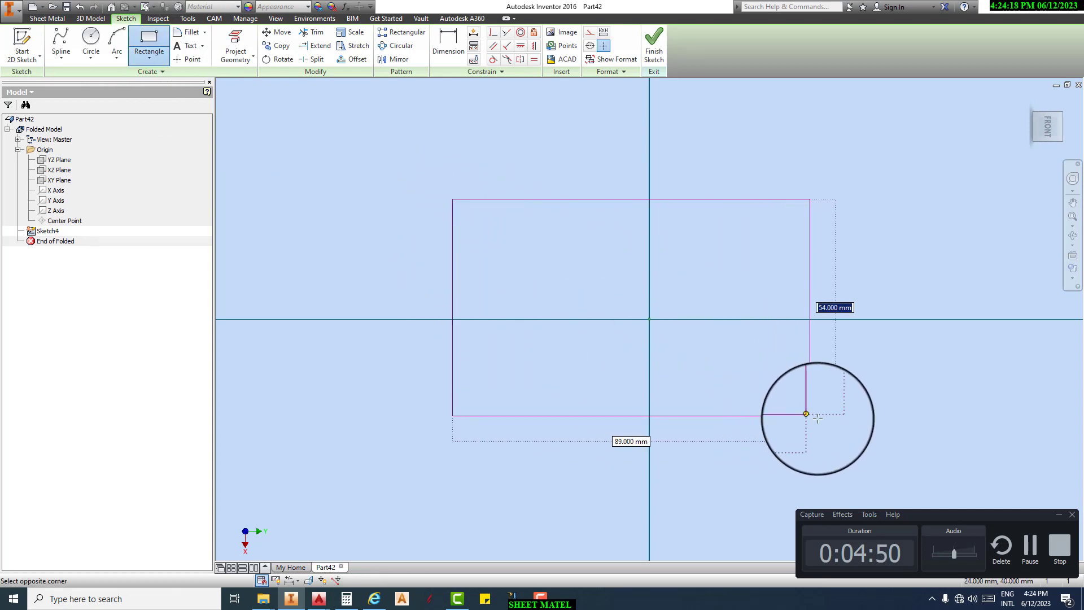
pyautogui.click(842, 419)
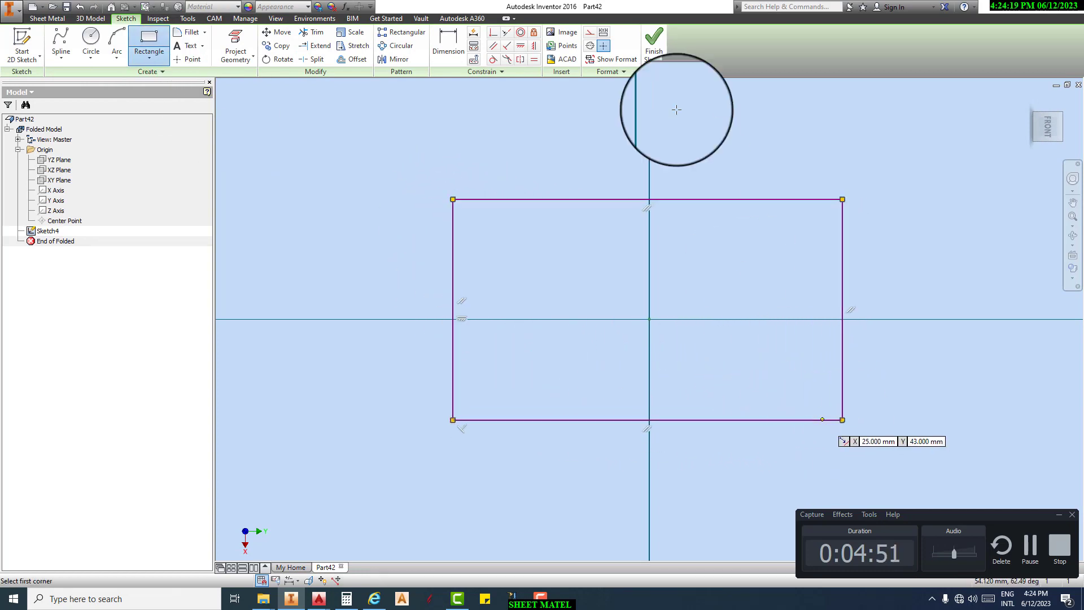
pyautogui.click(655, 35)
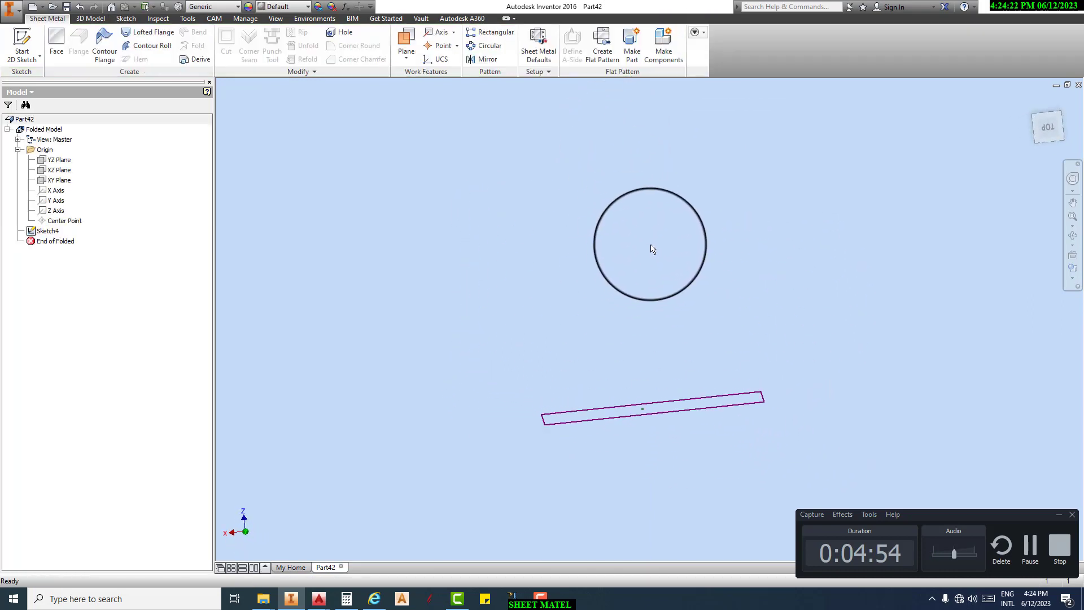
# - Create a work plane offset 75.75 mm above the XY plane
pyautogui.press('F6')
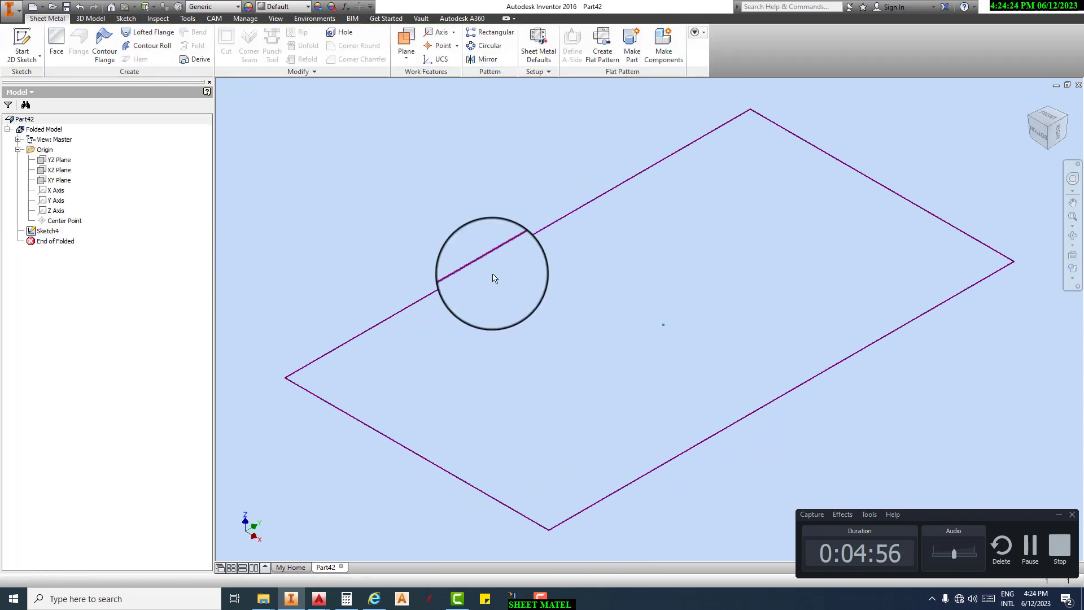
pyautogui.scroll(-5, 564, 274)
pyautogui.click(406, 40)
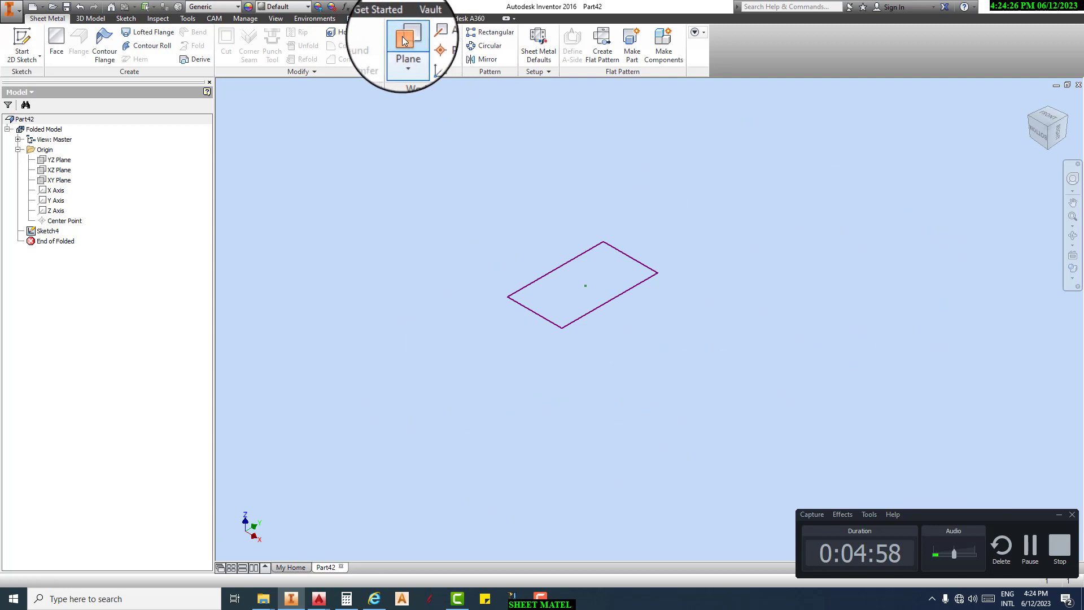
pyautogui.click(62, 181)
pyautogui.moveTo(617, 281); pyautogui.dragTo(599, 194)
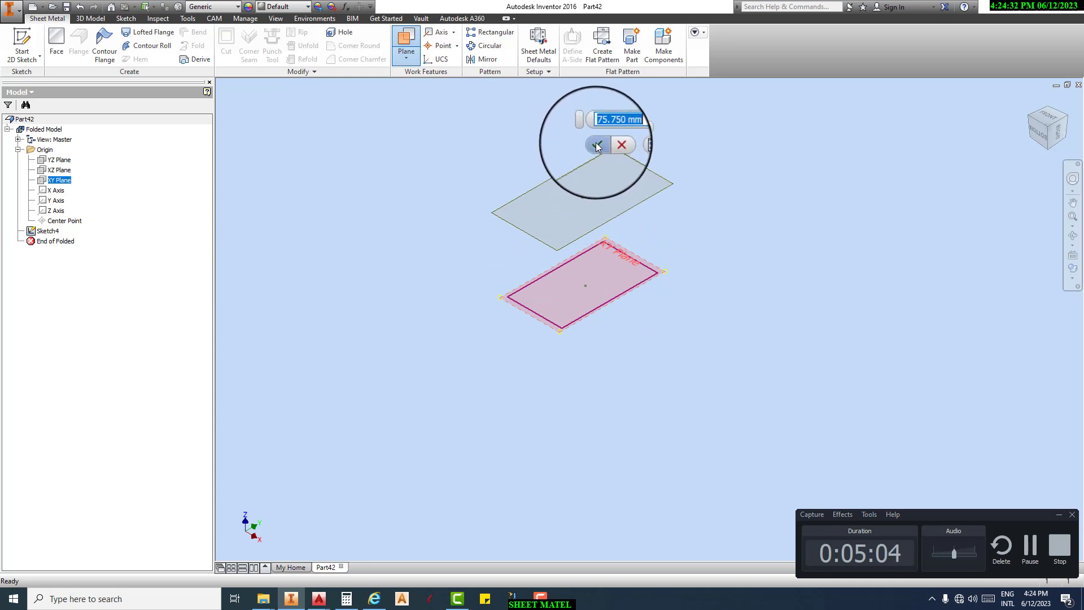
pyautogui.click(596, 144)
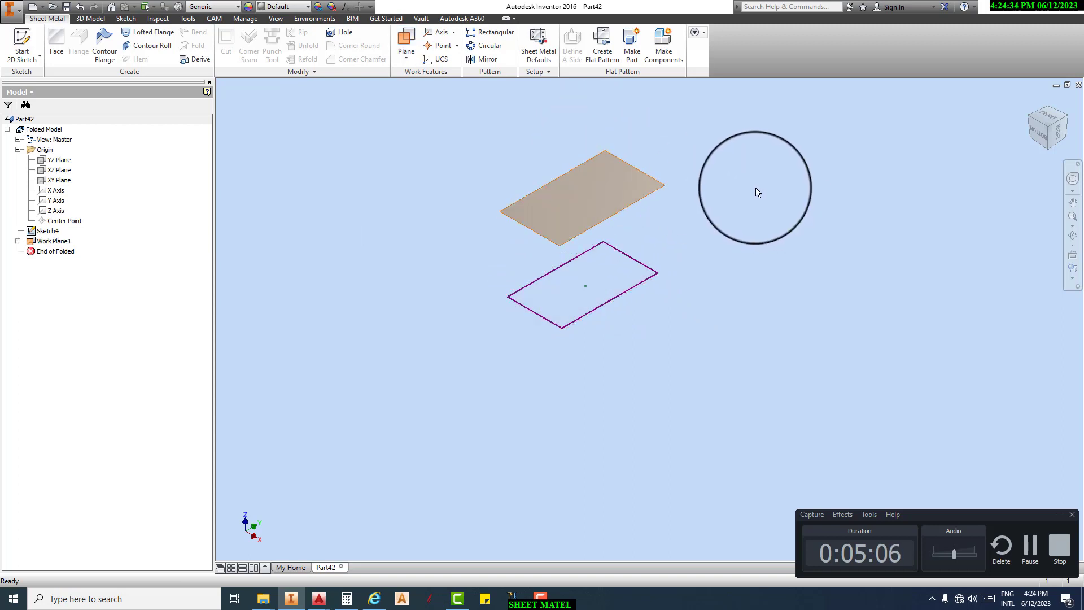
# - Sketch a circle centred on the origin on the offset work plane, slightly narrower than the rectangle, and finish the sketch
pyautogui.click(22, 42)
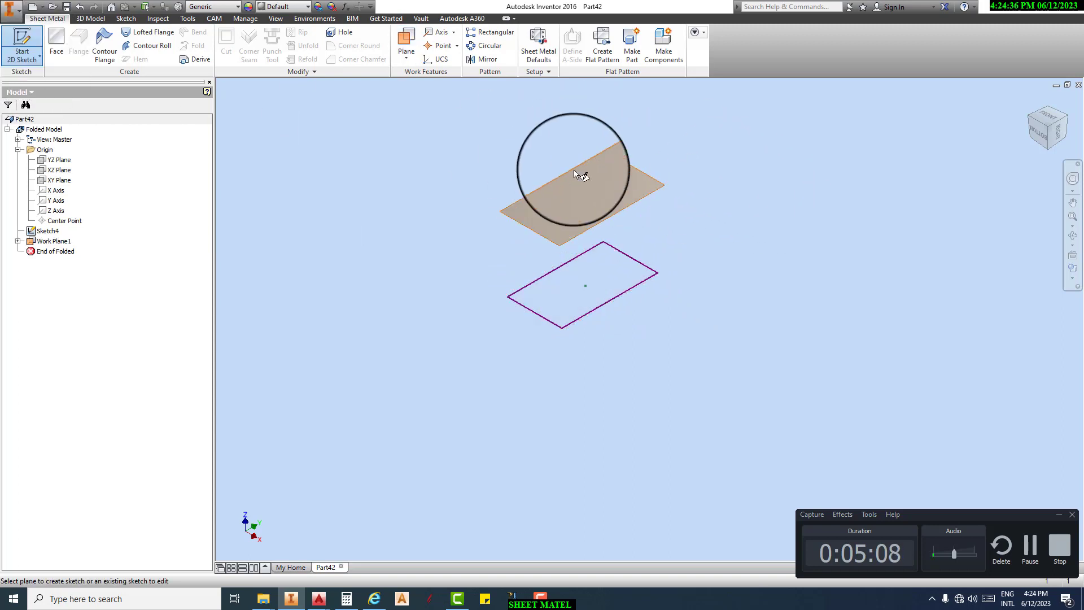
pyautogui.click(593, 227)
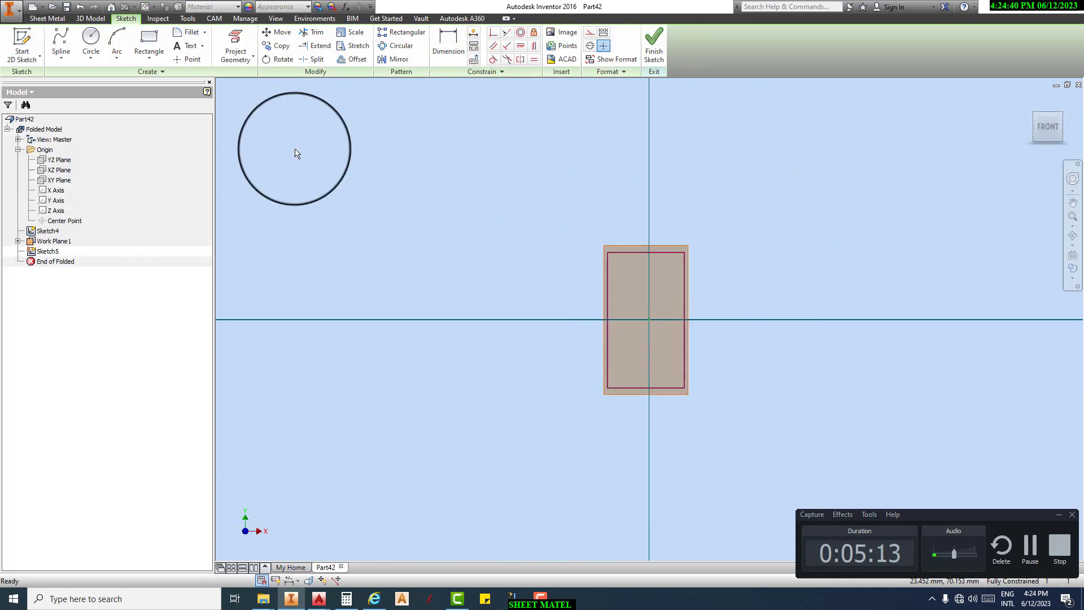
pyautogui.click(87, 41)
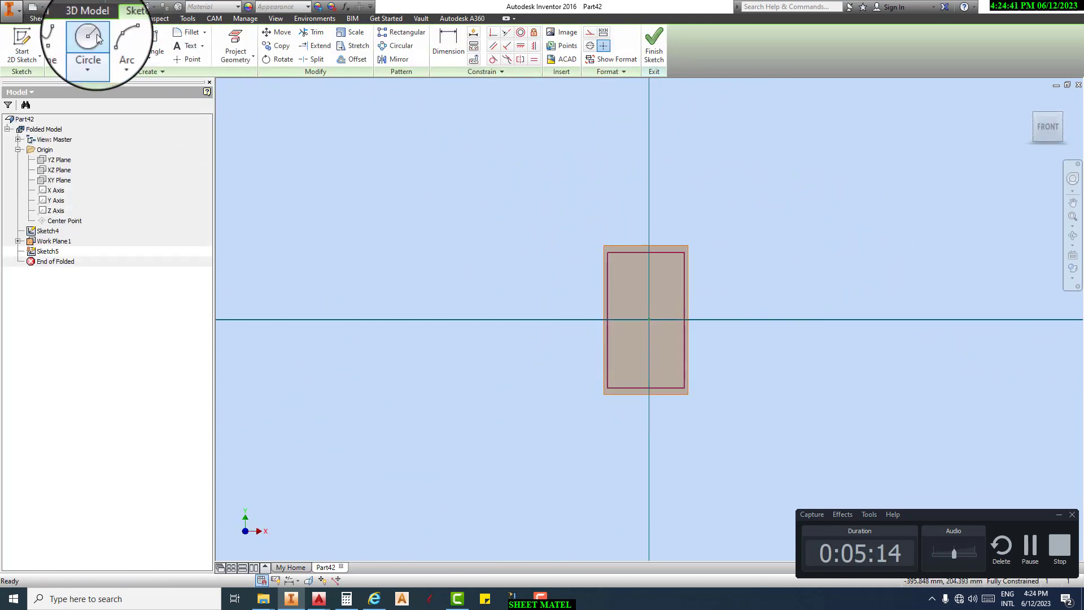
pyautogui.click(650, 319)
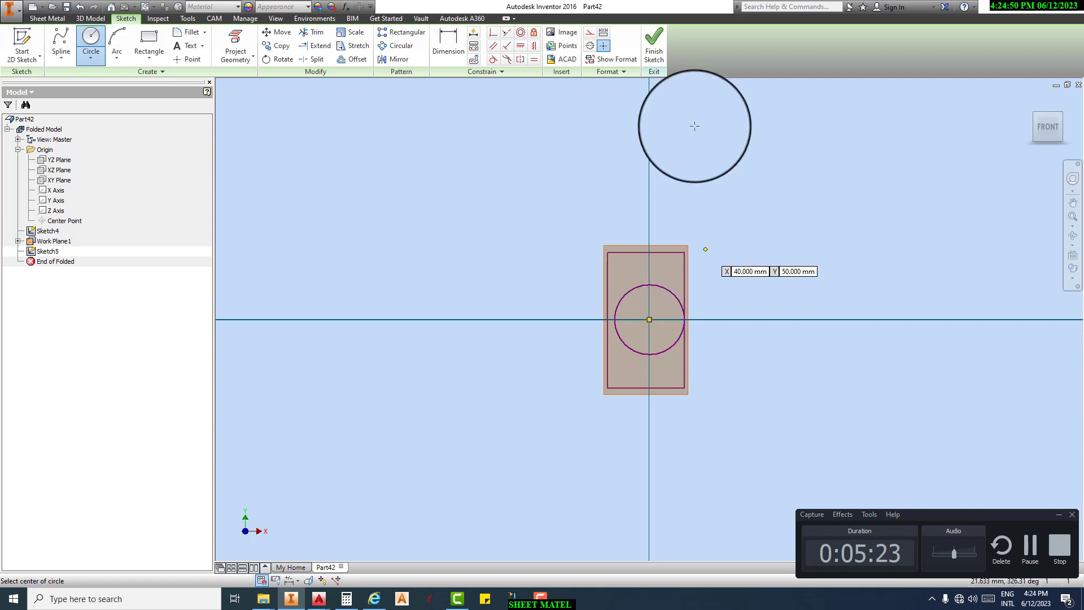
pyautogui.click(654, 45)
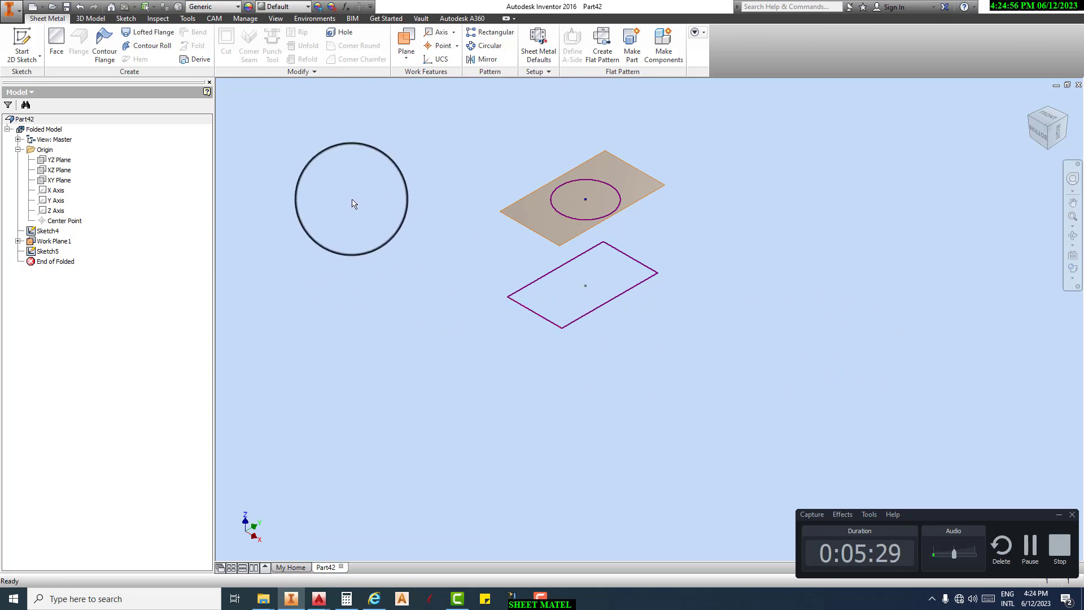
# - Try to create a lofted flange between the rectangle and the circle above it
pyautogui.click(149, 32)
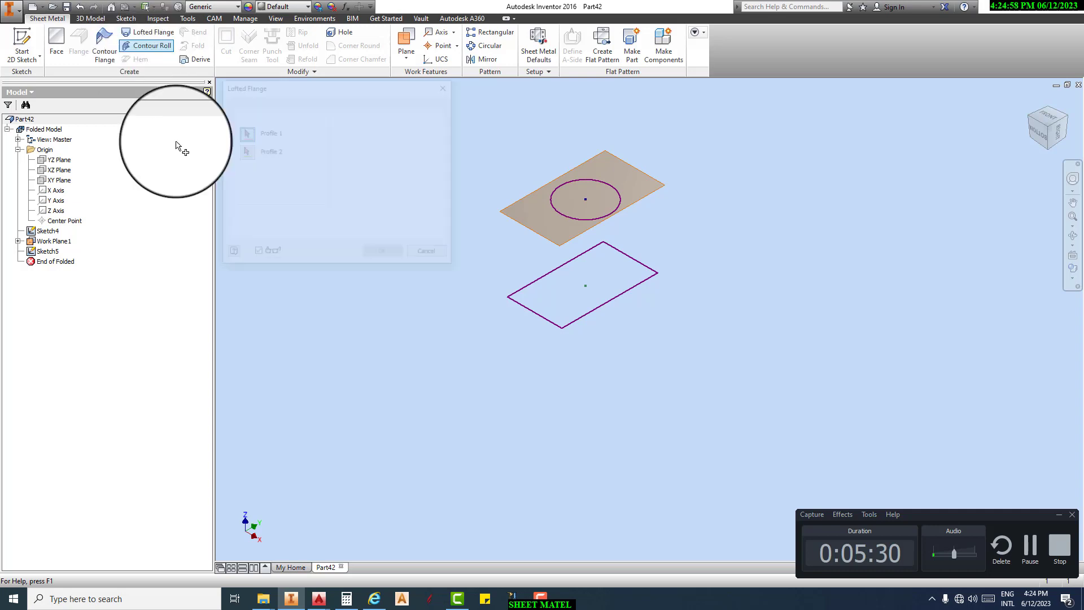
pyautogui.click(580, 322)
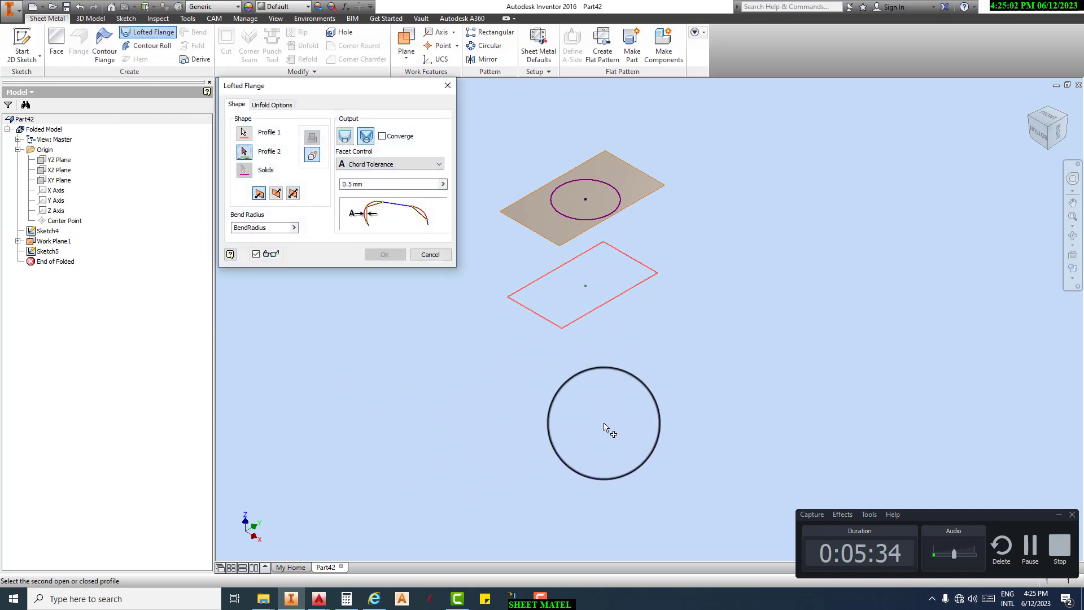
pyautogui.click(614, 210)
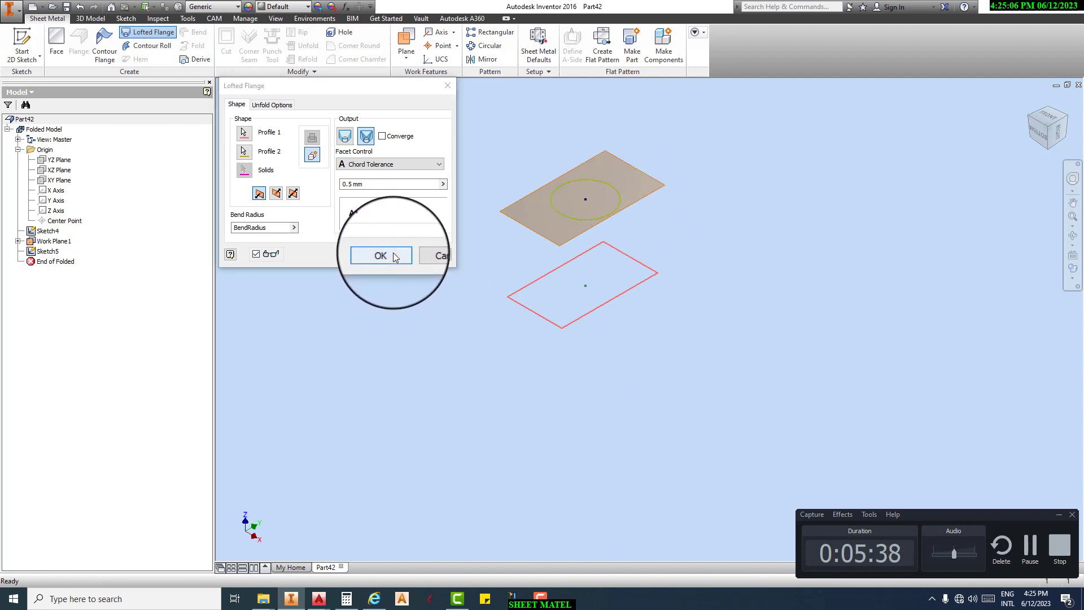
pyautogui.click(394, 258)
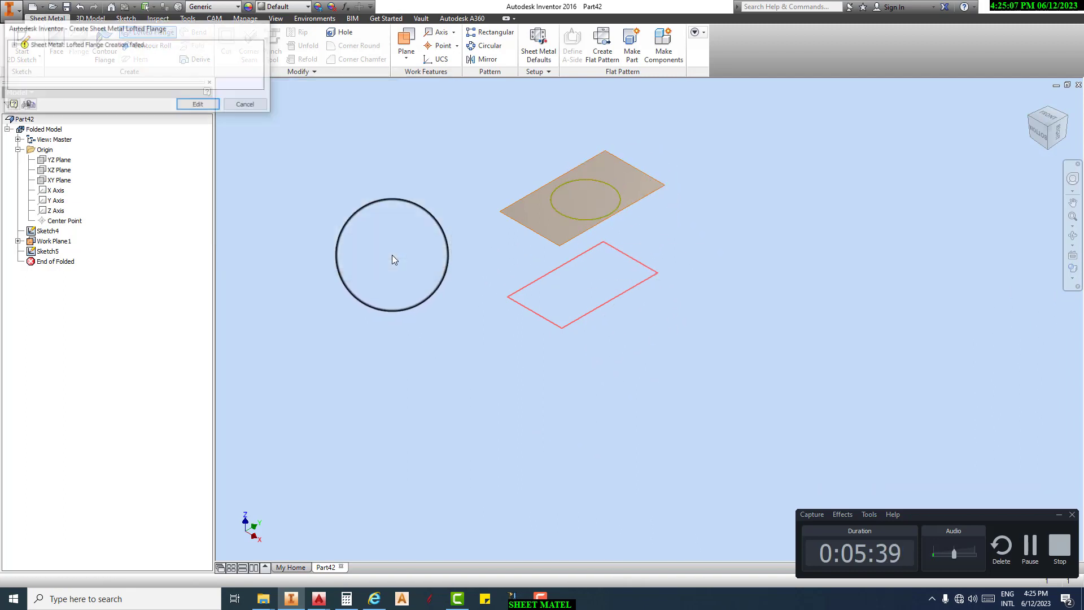
pyautogui.click(247, 106)
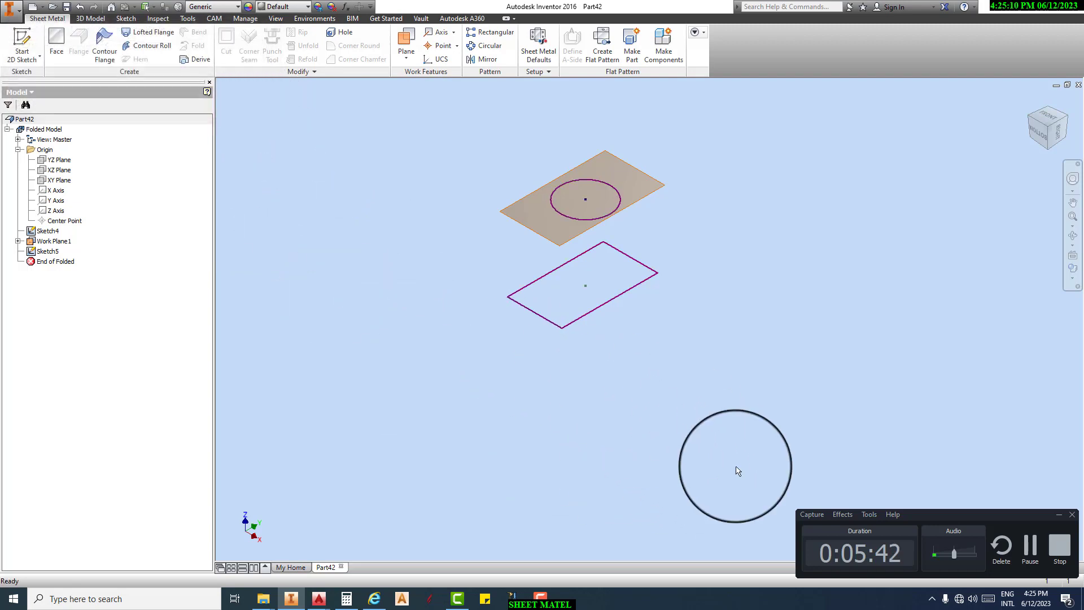
pyautogui.click(1030, 545)
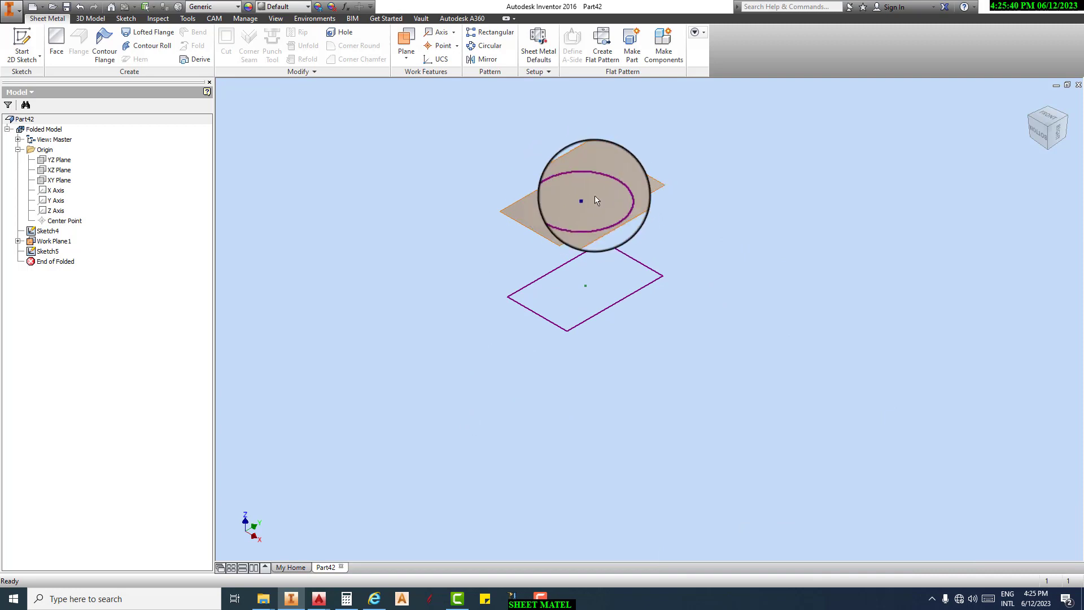
# - Create a lofted flange with the rectangle as the first profile and the circle as the second profile
pyautogui.click(1043, 122)
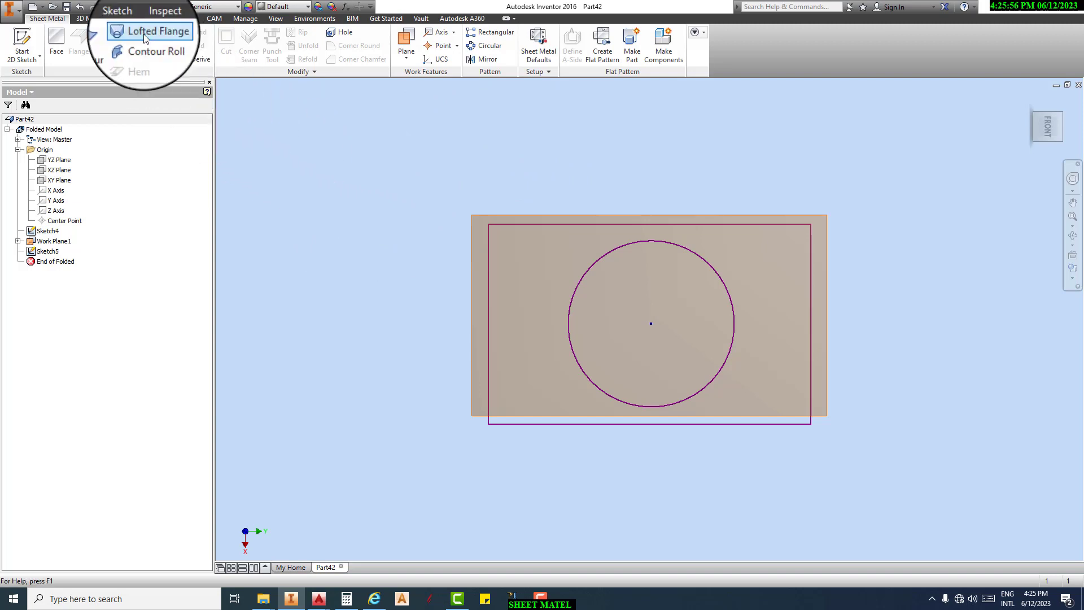
pyautogui.click(148, 32)
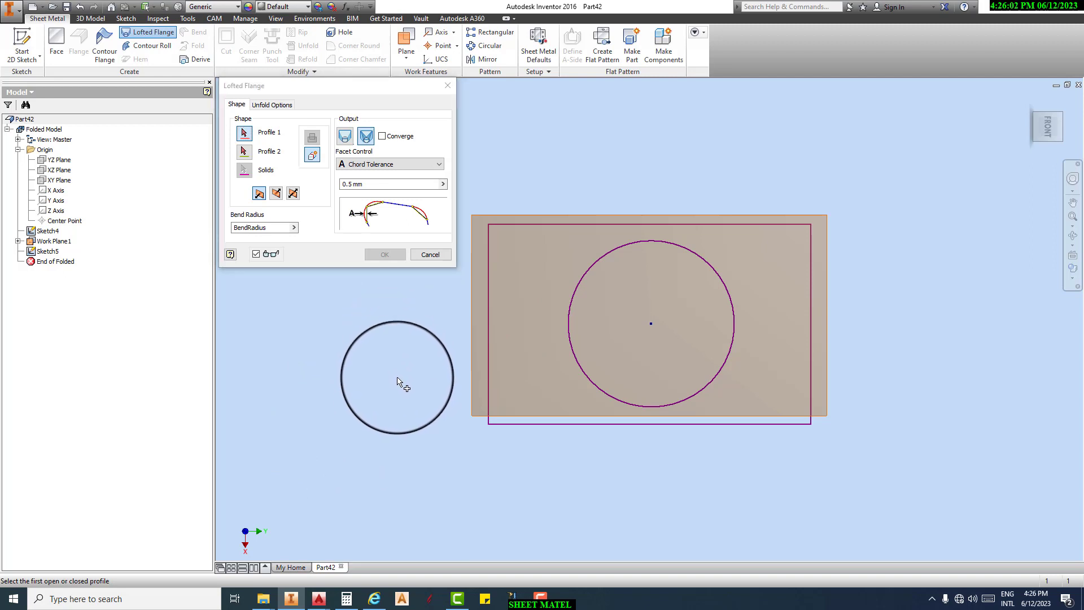
pyautogui.press('F6')
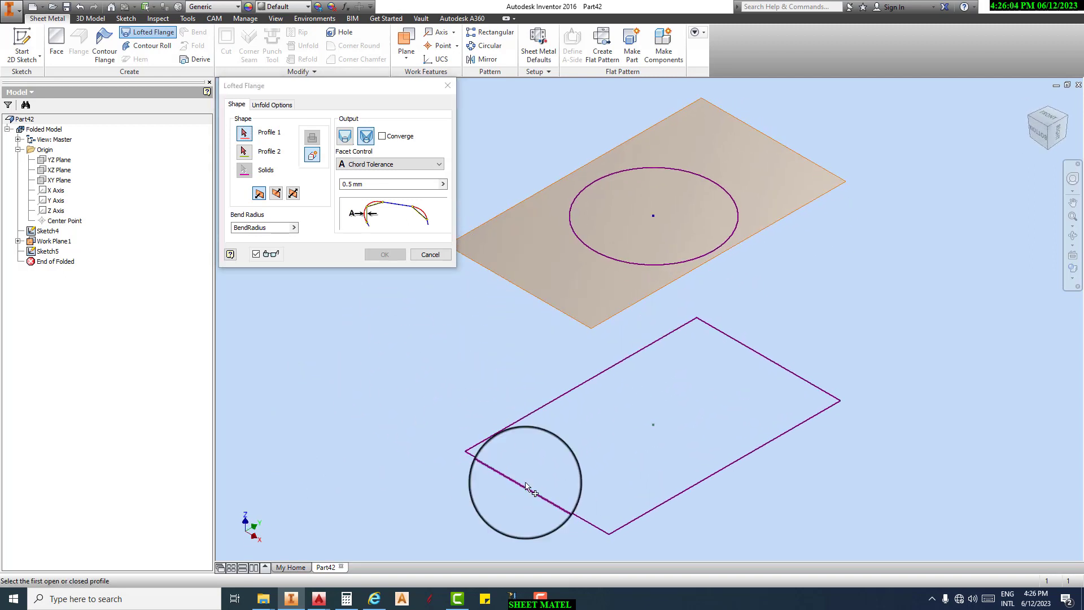
pyautogui.click(683, 497)
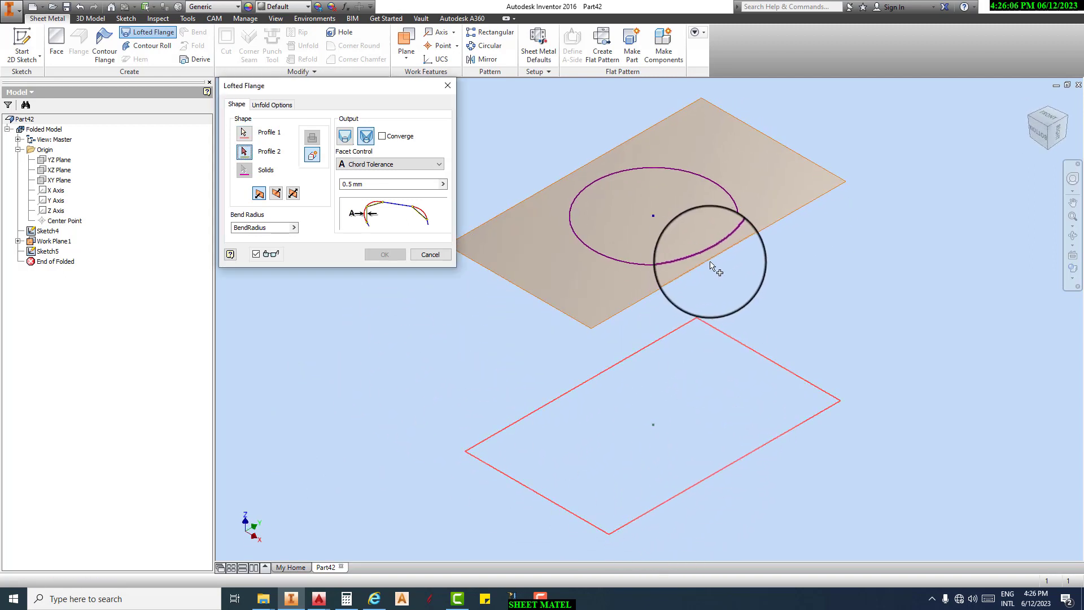
pyautogui.click(731, 275)
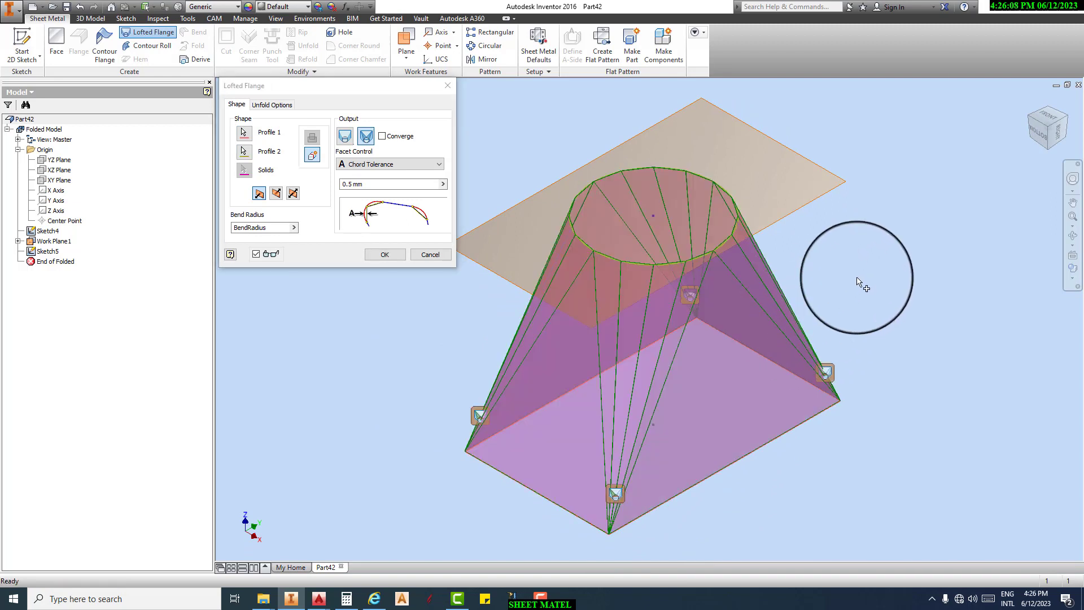
pyautogui.click(391, 255)
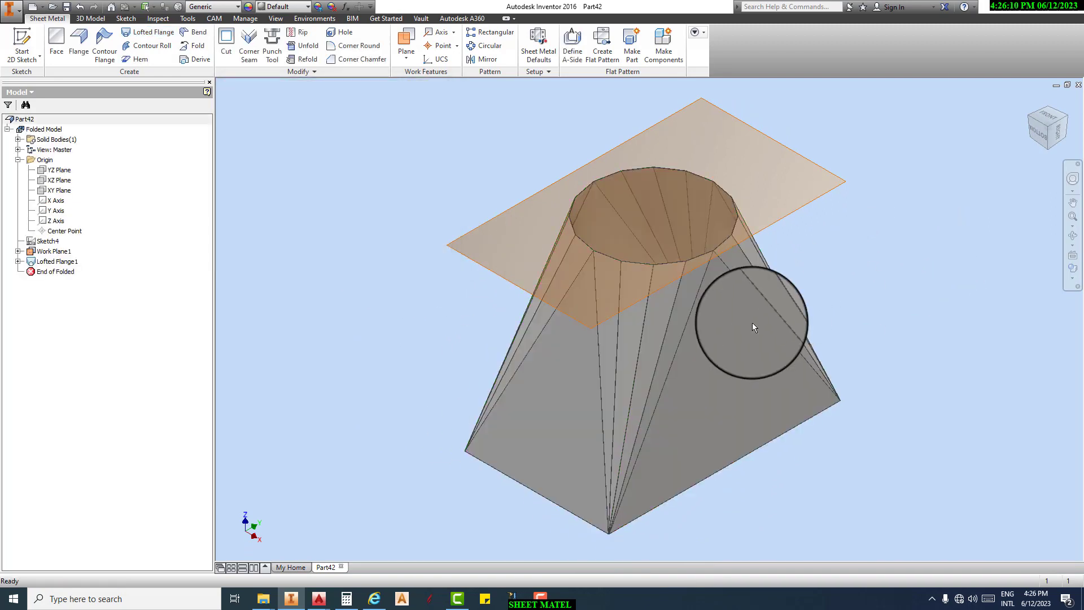
pyautogui.scroll(-2, 877, 285)
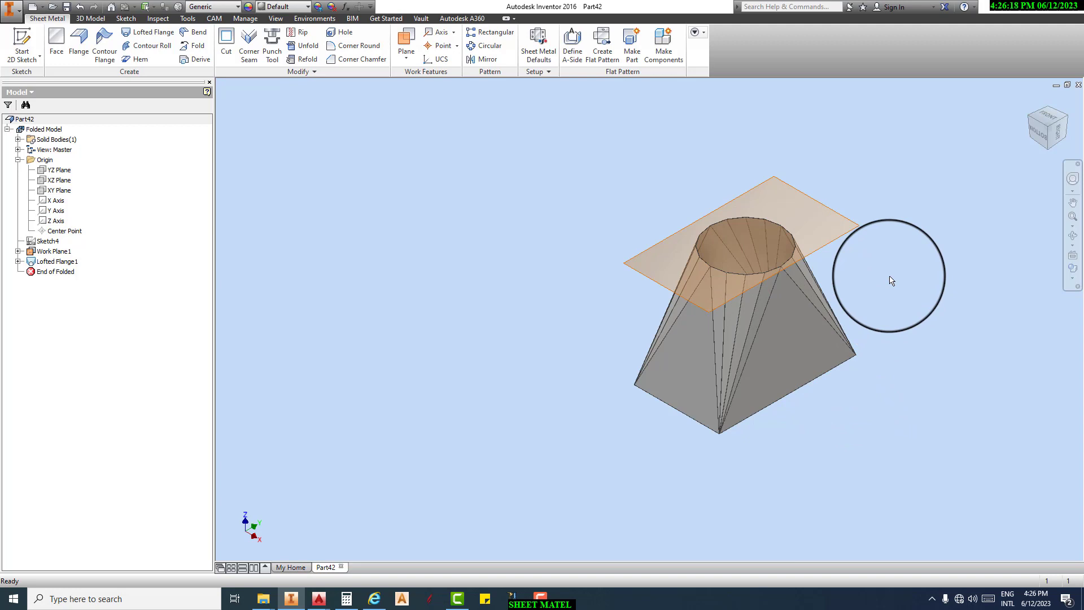
pyautogui.moveTo(897, 315); pyautogui.dragTo(769, 283, button='middle')
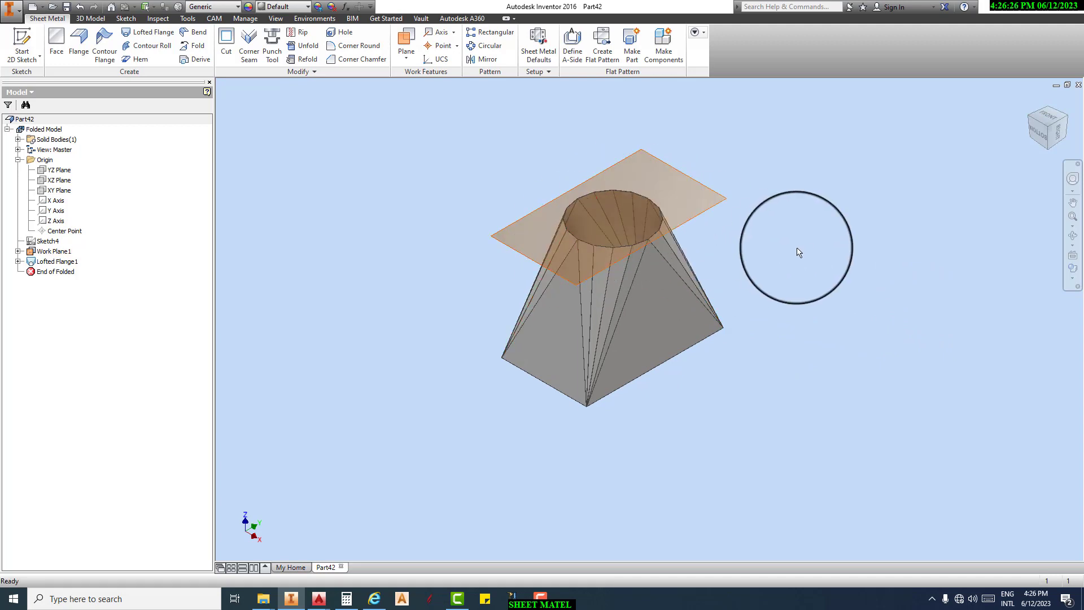
pyautogui.moveTo(828, 264); pyautogui.dragTo(762, 260, button='middle')
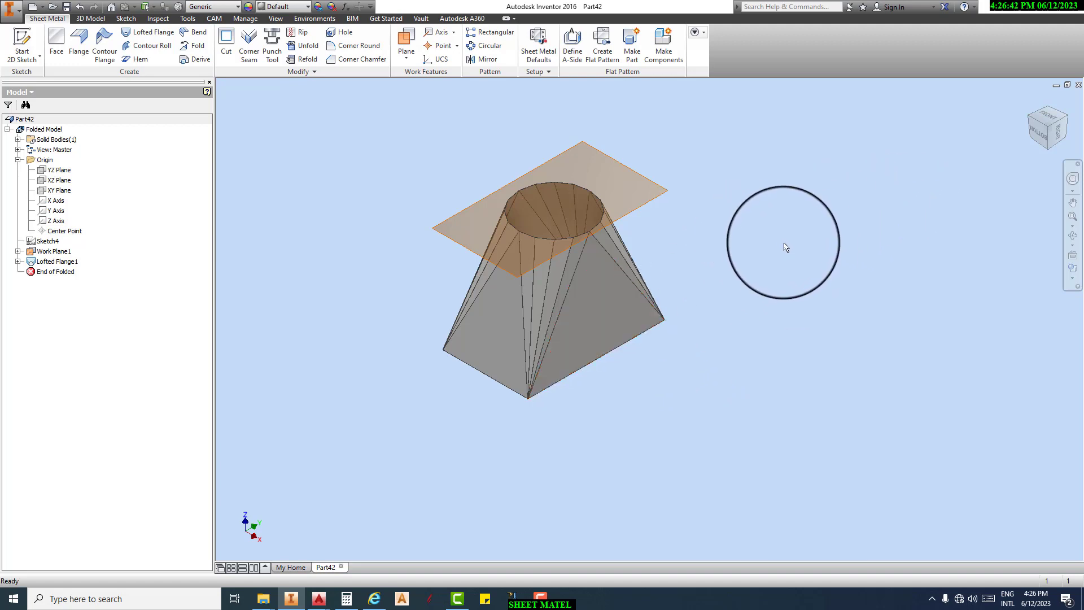
pyautogui.moveTo(712, 244); pyautogui.dragTo(705, 268, button='middle')
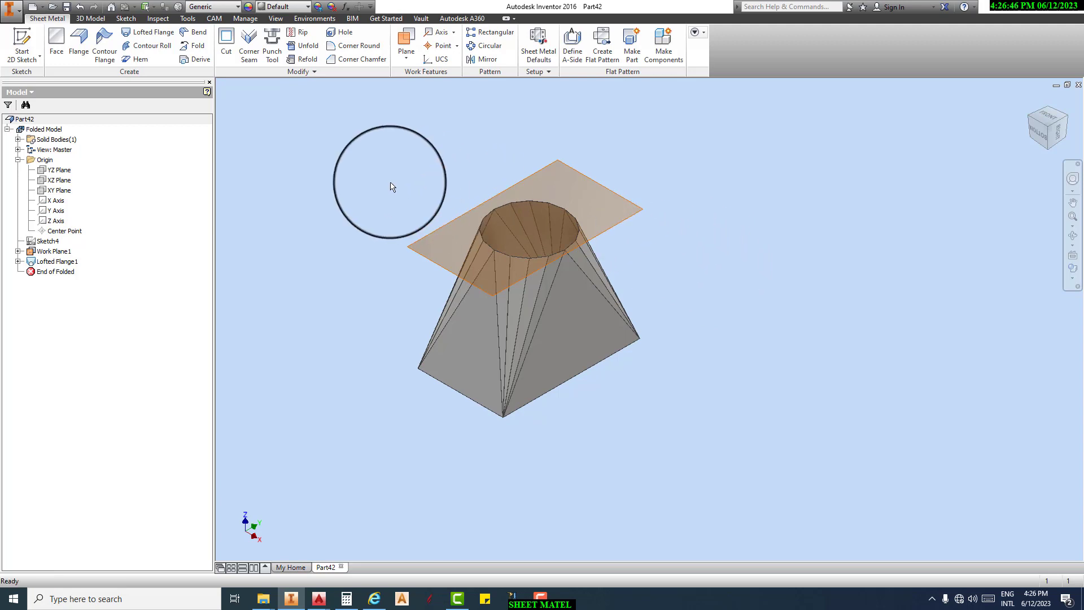
# - Rip the narrow triangular face beside the large flat side with a single-point rip at its upper corner, using the GapSize gap
pyautogui.click(297, 33)
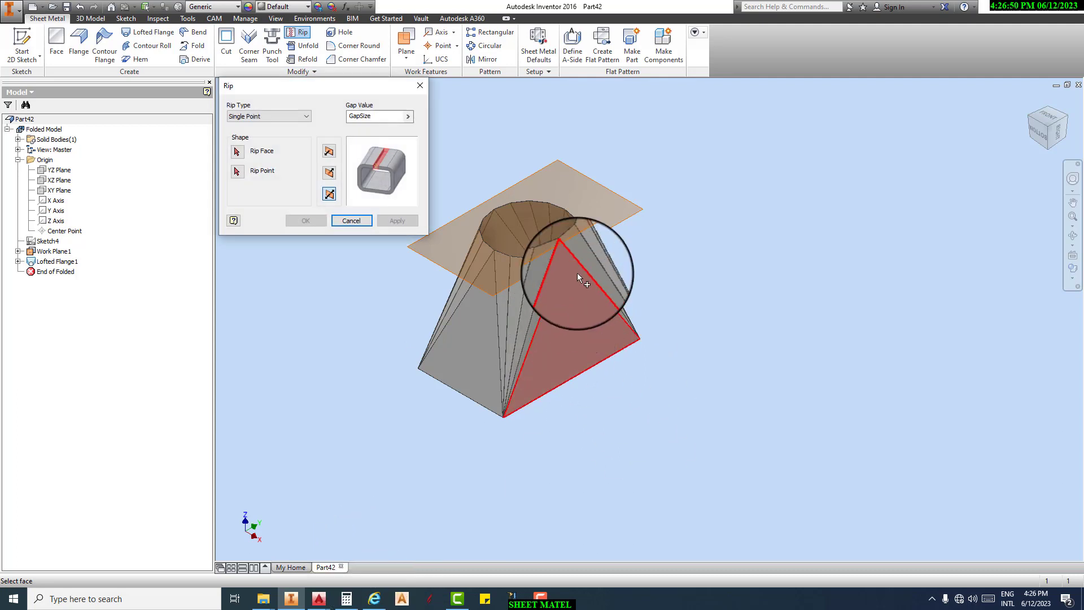
pyautogui.scroll(-5, 559, 233)
pyautogui.click(559, 232)
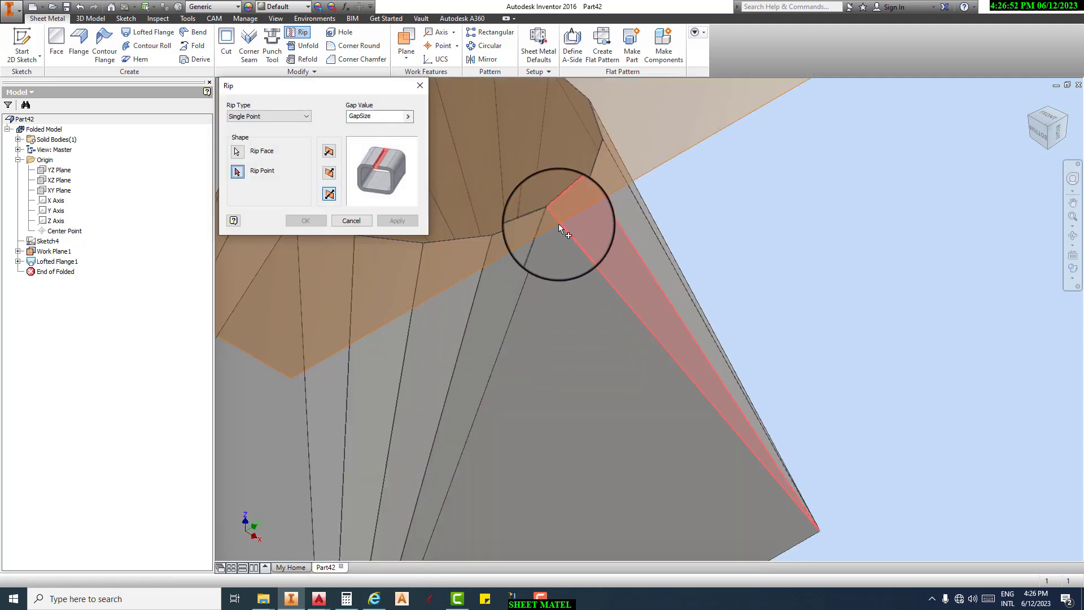
pyautogui.click(551, 212)
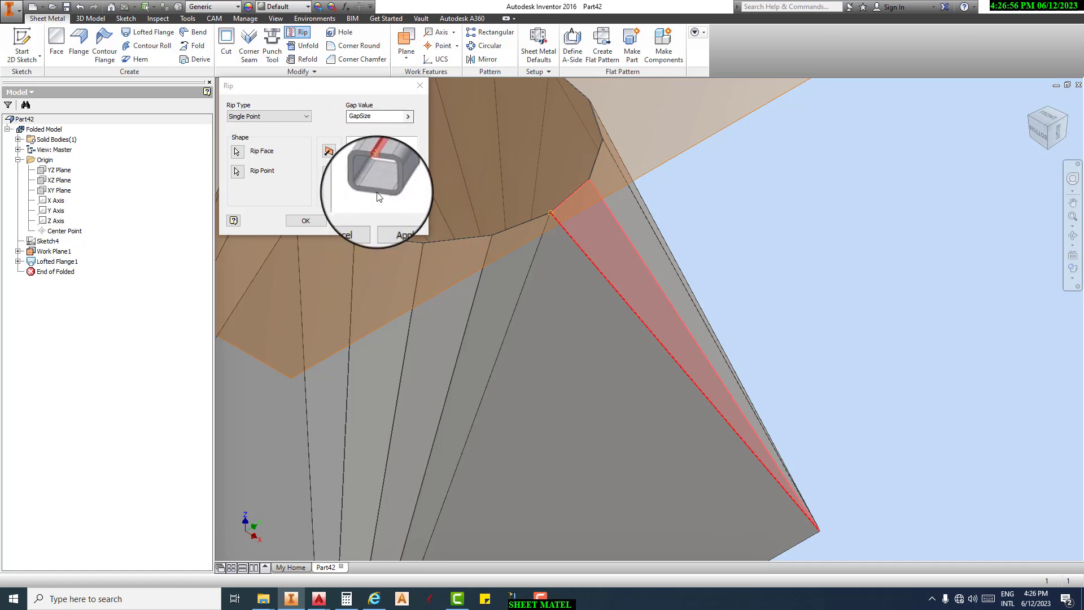
pyautogui.click(393, 221)
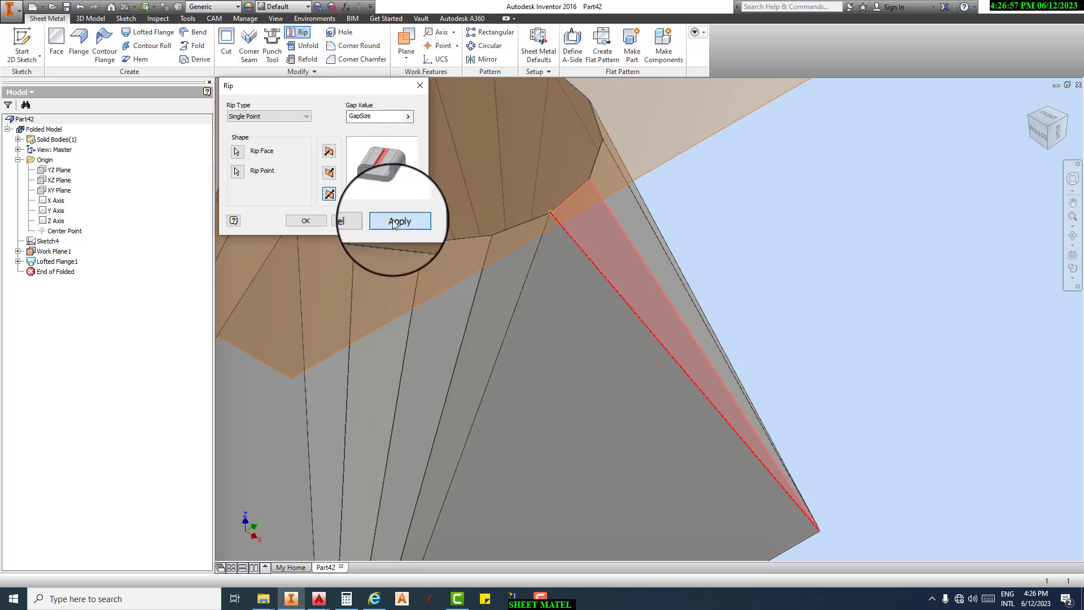
pyautogui.click(348, 221)
pyautogui.scroll(3, 655, 245)
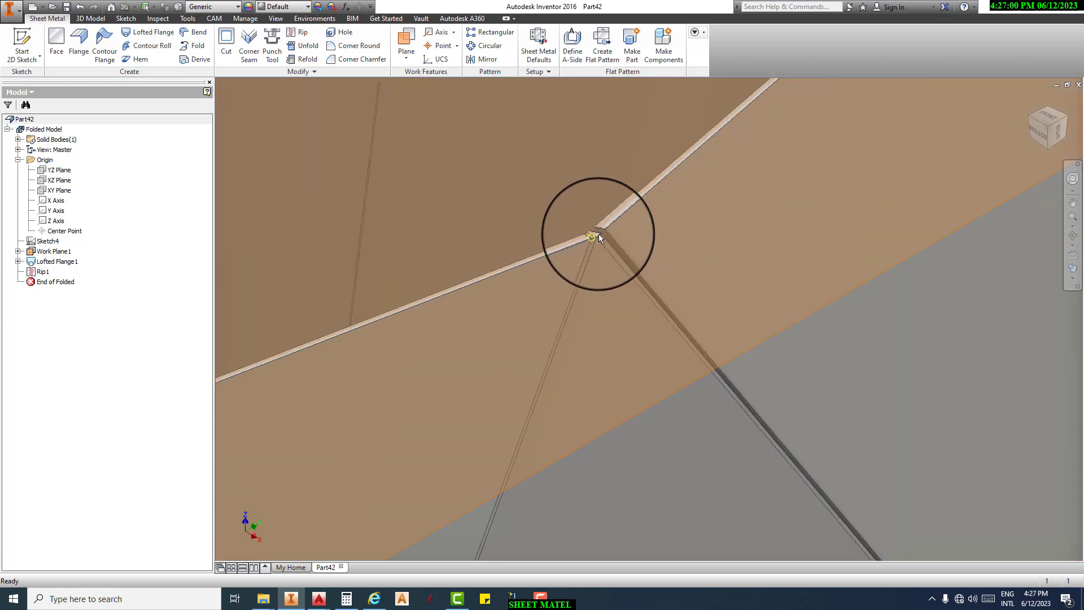
# - Check the sheet metal defaults and create the flat pattern of the ripped lofted flange
pyautogui.scroll(-4, 599, 234)
pyautogui.scroll(-4, 566, 305)
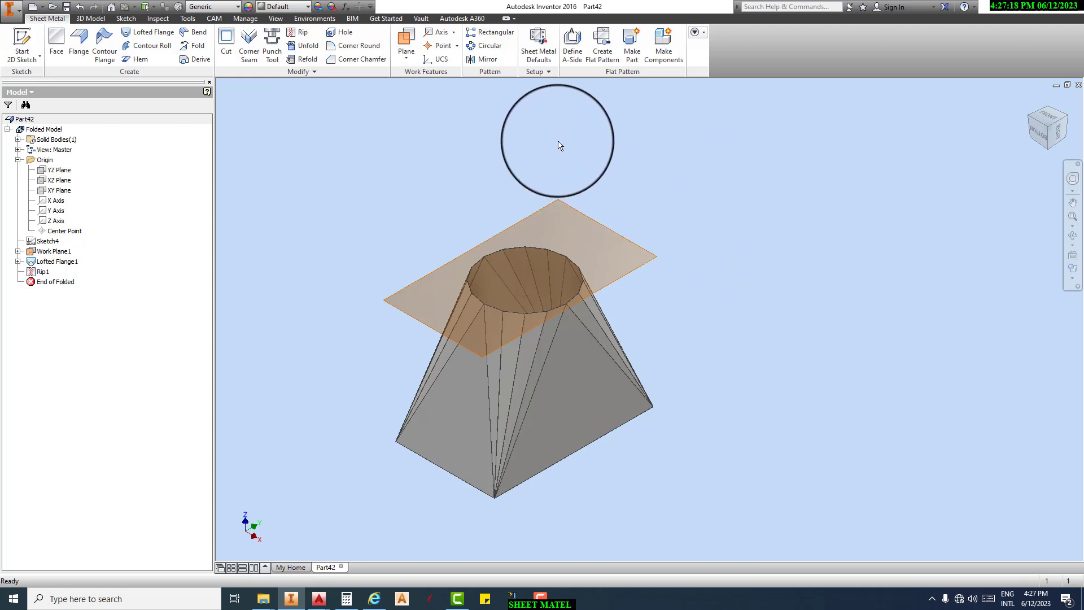
pyautogui.click(546, 45)
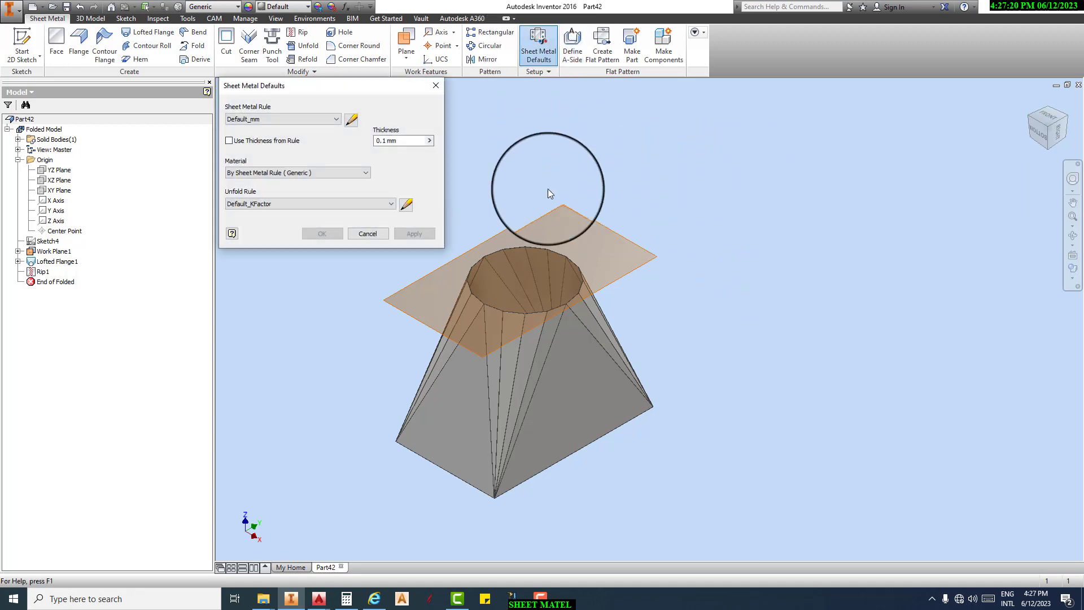
pyautogui.click(442, 79)
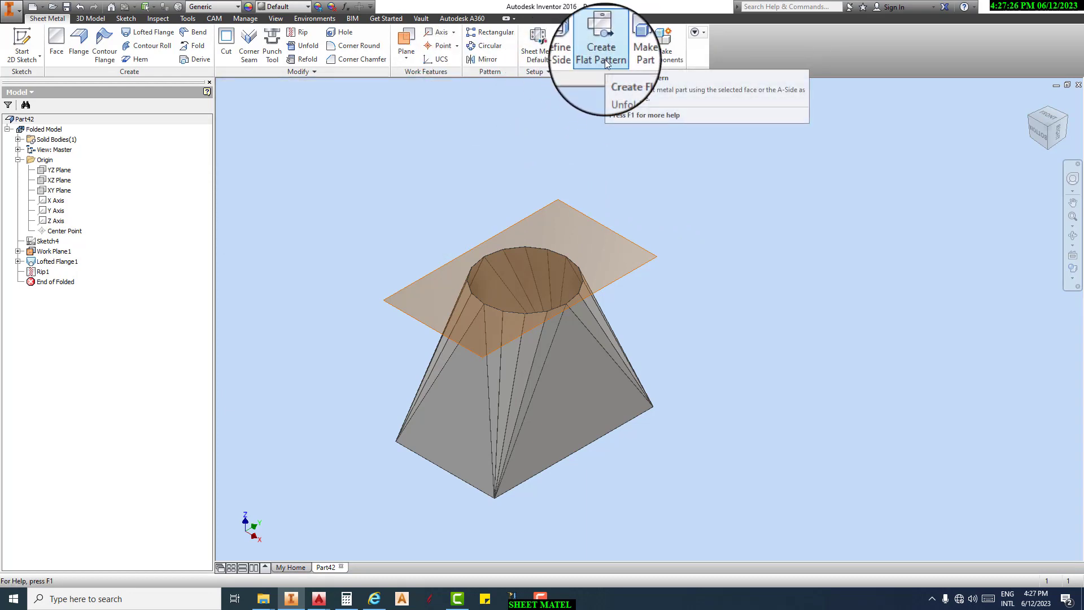
pyautogui.click(605, 60)
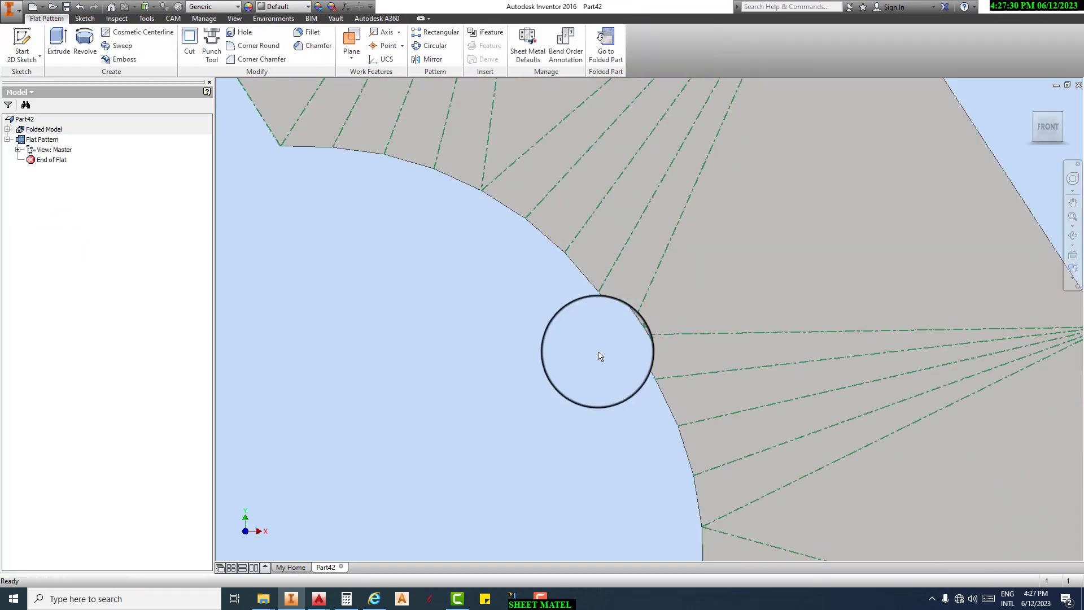
pyautogui.scroll(-5, 599, 352)
pyautogui.scroll(2, 601, 310)
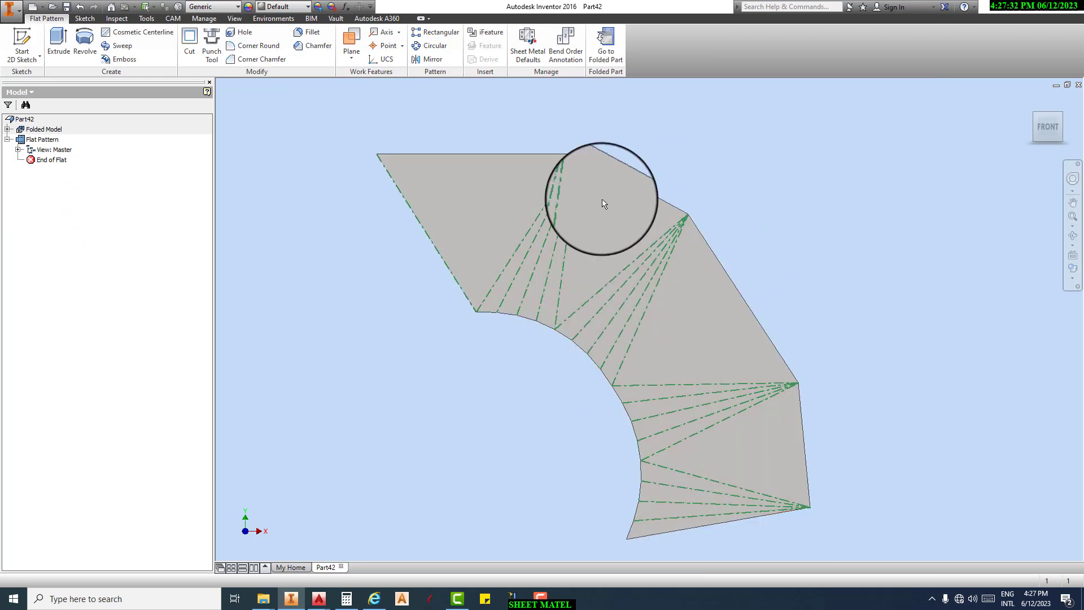
# - Review the sheet metal defaults from the flat pattern and return to the folded part
pyautogui.click(548, 276)
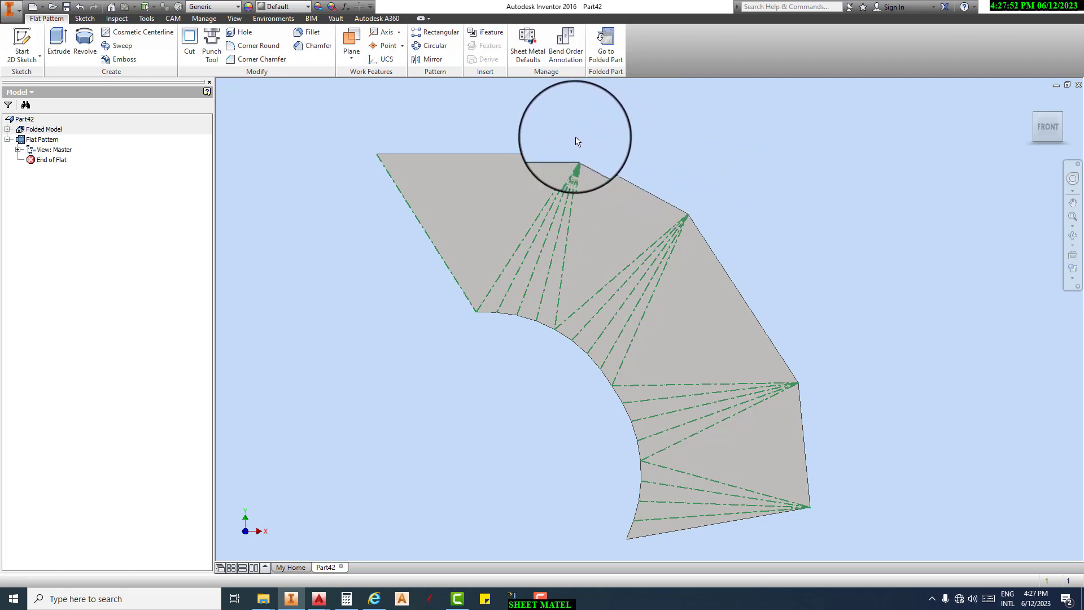
pyautogui.click(526, 47)
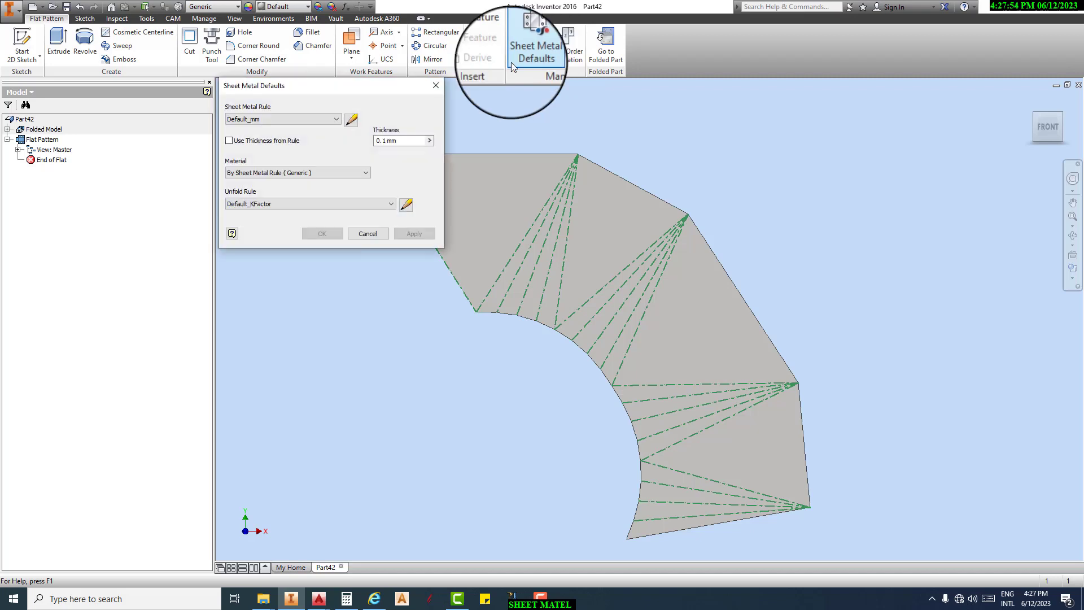
pyautogui.click(436, 86)
pyautogui.click(606, 46)
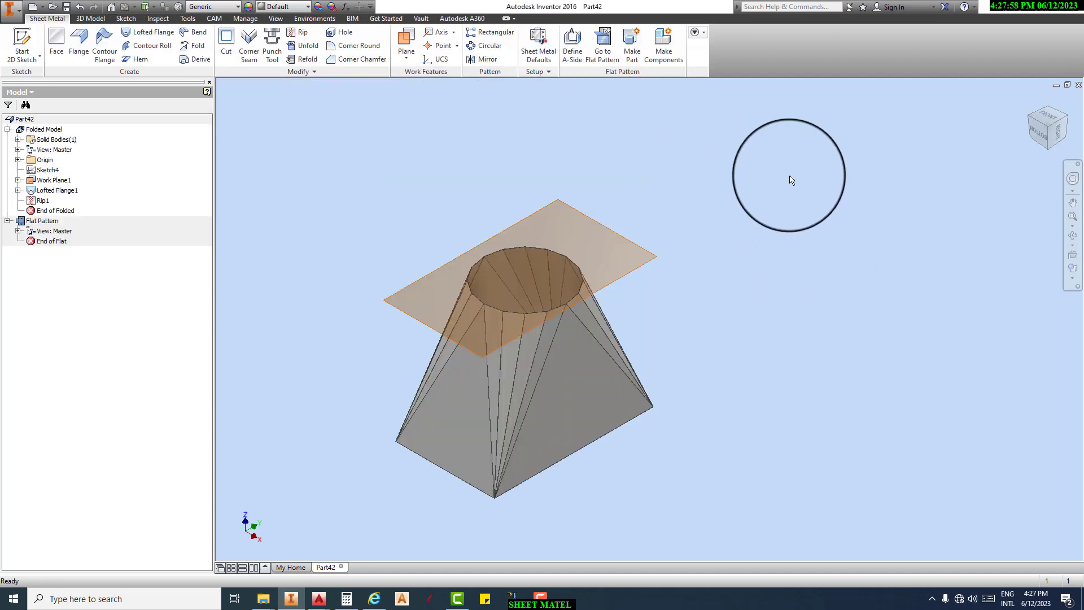
# - Examine the rip gap at the circular rim, where it meets the upper corner of the large flat side
pyautogui.scroll(2, 700, 254)
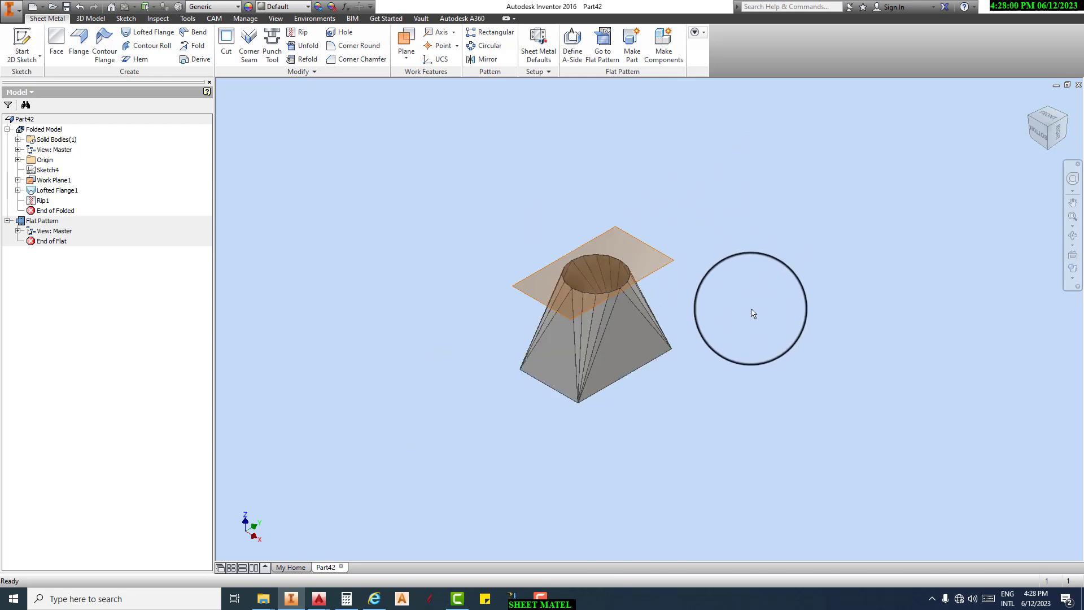
pyautogui.scroll(-2, 749, 314)
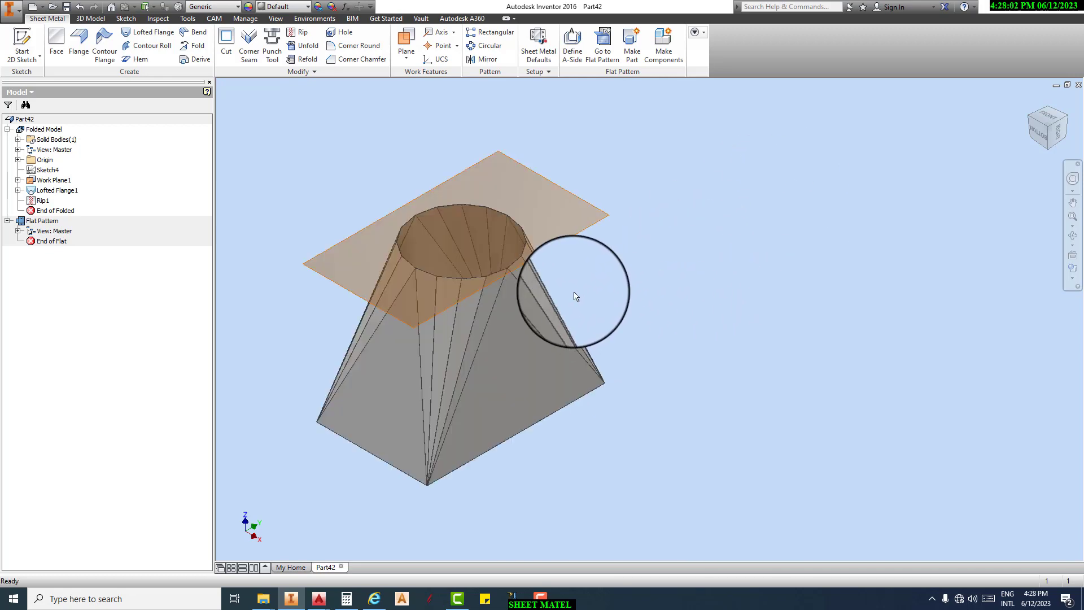
pyautogui.scroll(-2, 566, 295)
pyautogui.scroll(2, 650, 316)
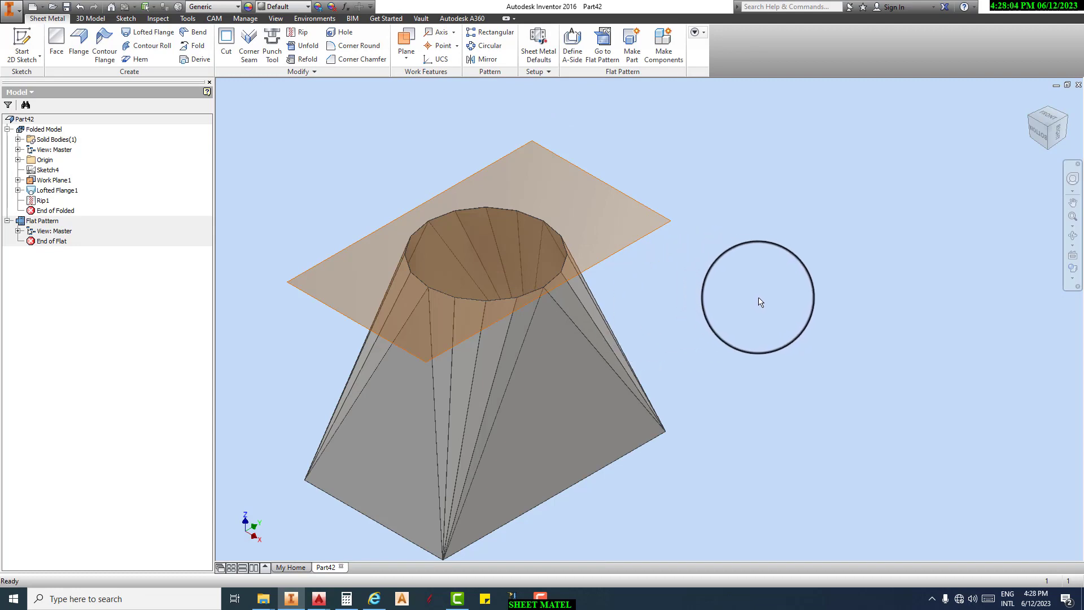
pyautogui.scroll(-7, 520, 298)
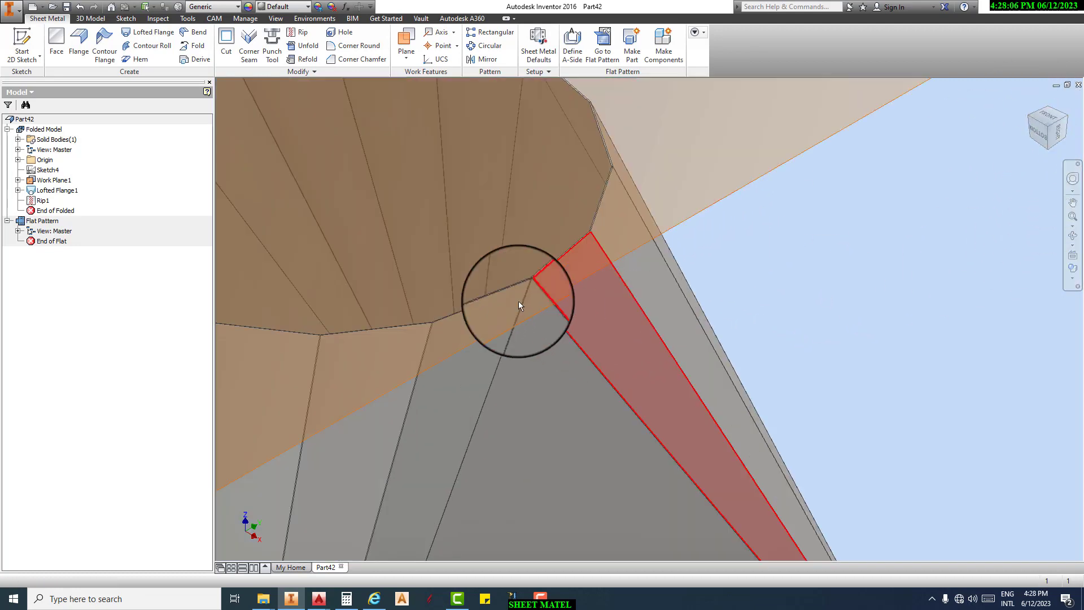
pyautogui.scroll(4, 560, 323)
pyautogui.scroll(-6, 581, 326)
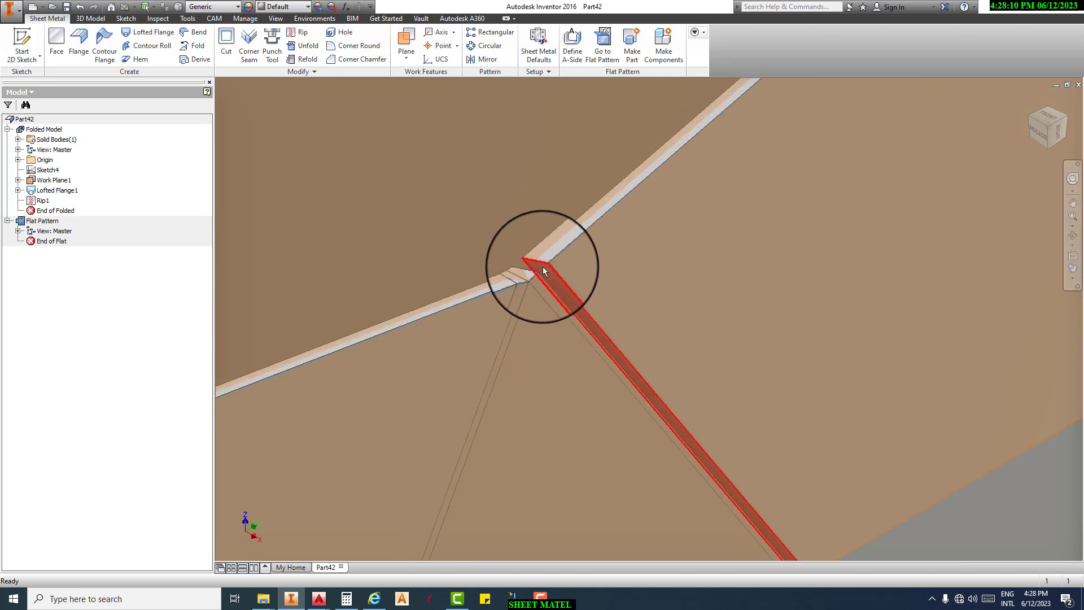
pyautogui.scroll(5, 605, 319)
pyautogui.scroll(5, 623, 360)
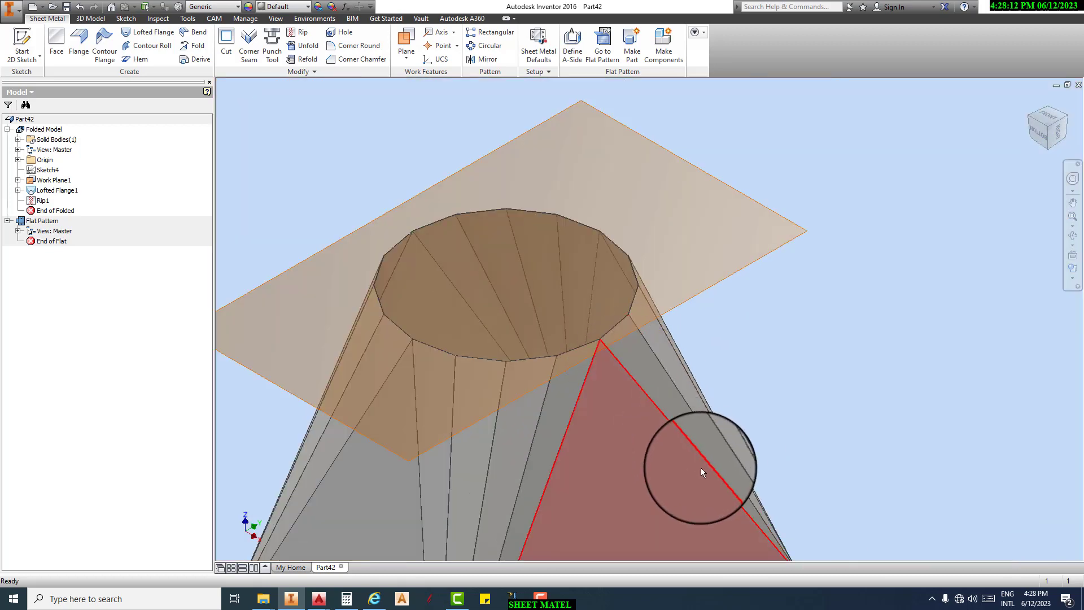
pyautogui.scroll(4, 791, 491)
pyautogui.moveTo(812, 440); pyautogui.dragTo(737, 353, button='middle')
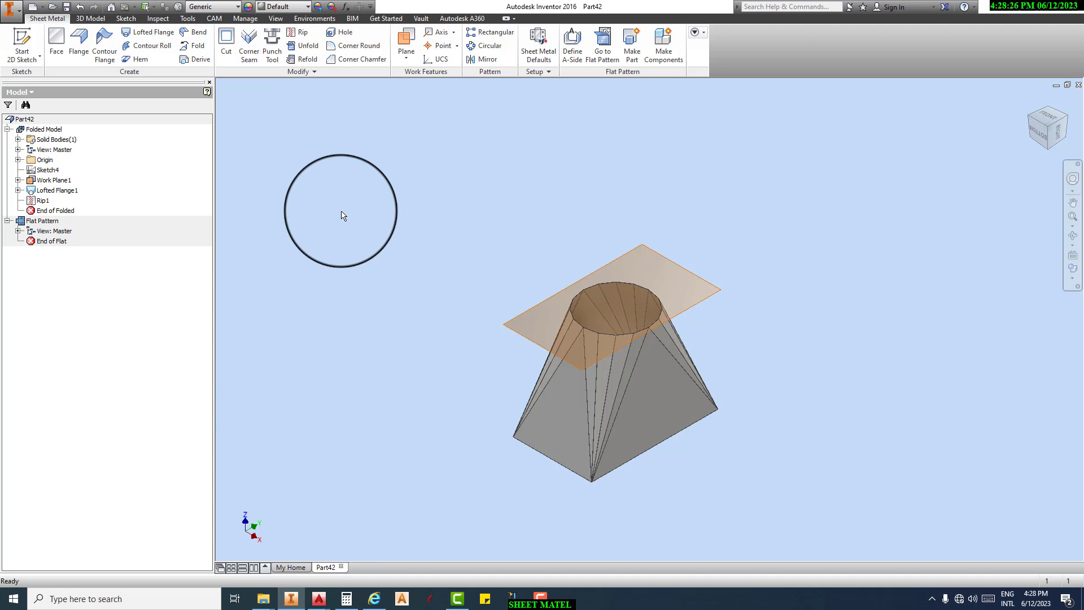
# - Delete the flat pattern and the lofted flange together with its dependent rip and circle sketch
pyautogui.rightClick(23, 226)
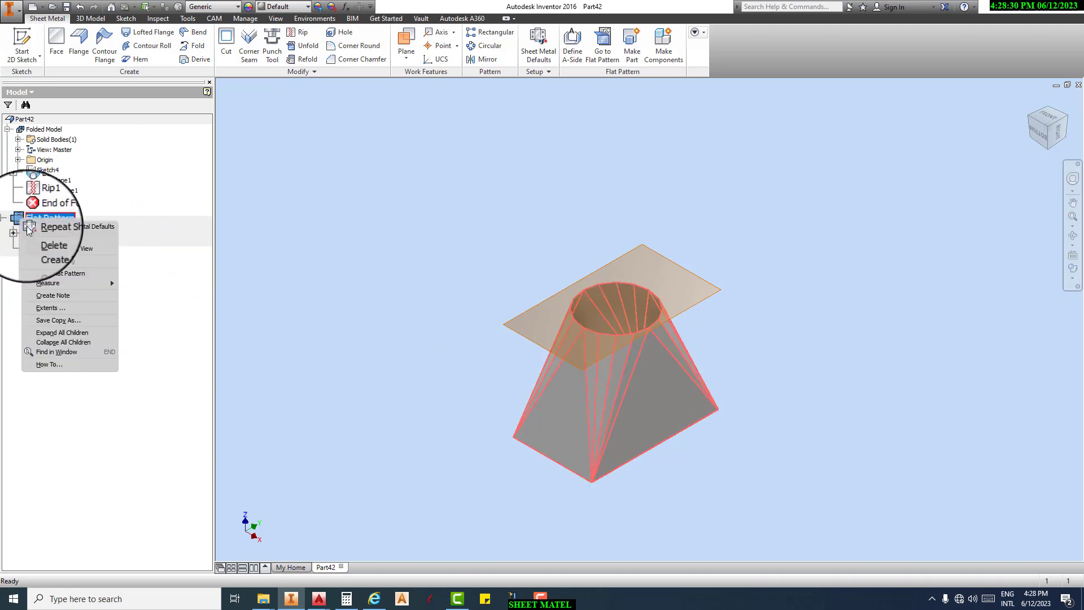
pyautogui.click(68, 235)
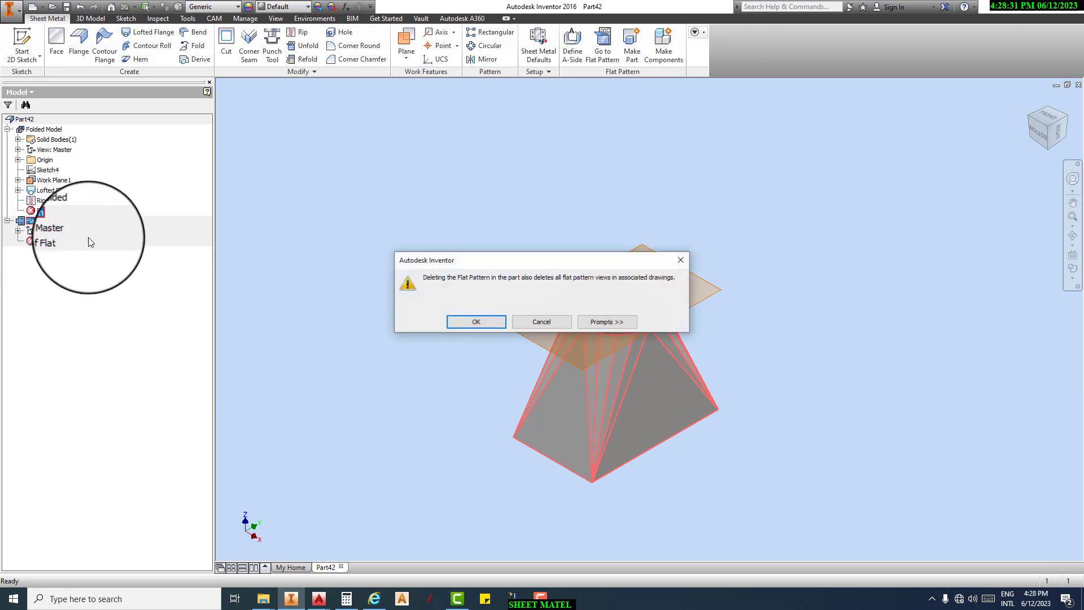
pyautogui.click(490, 323)
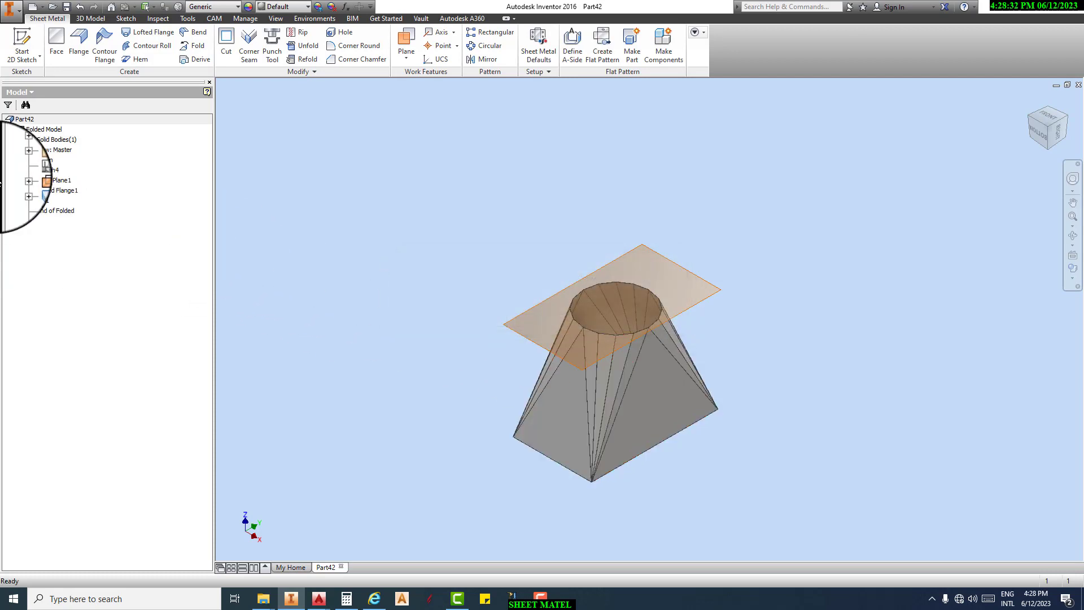
pyautogui.click(32, 193)
pyautogui.rightClick(32, 192)
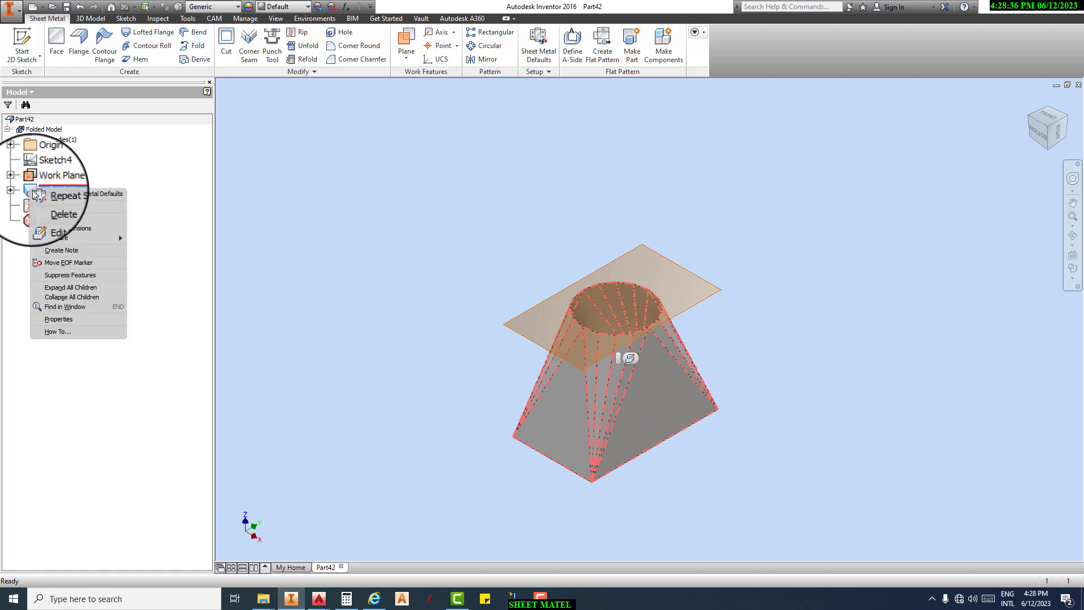
pyautogui.click(59, 206)
pyautogui.click(130, 139)
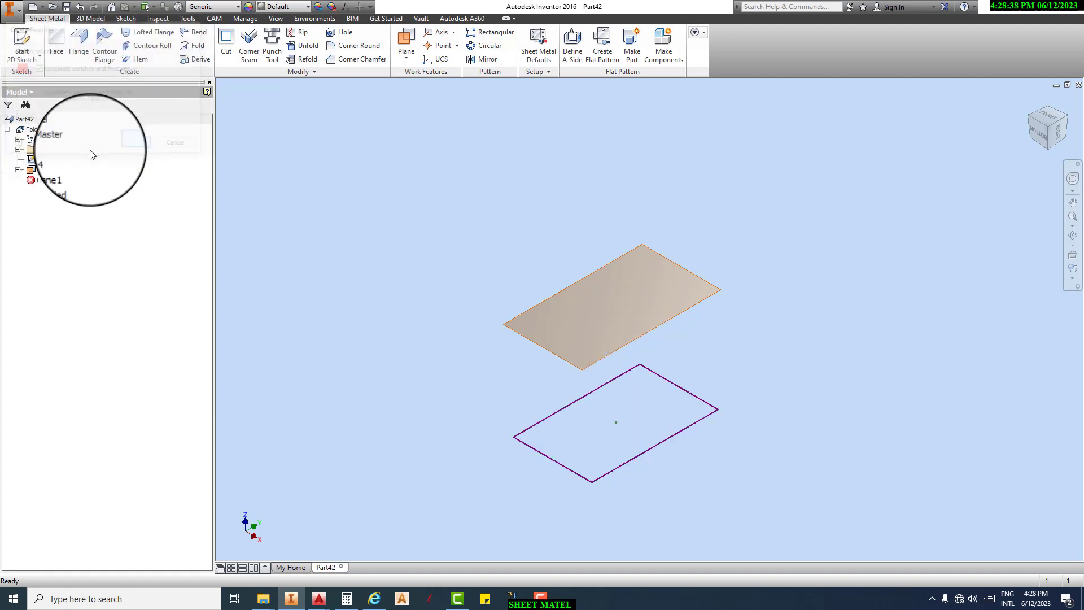
# - Delete the offset work plane and the rectangle sketch to empty the part
pyautogui.click(35, 170)
pyautogui.rightClick(35, 170)
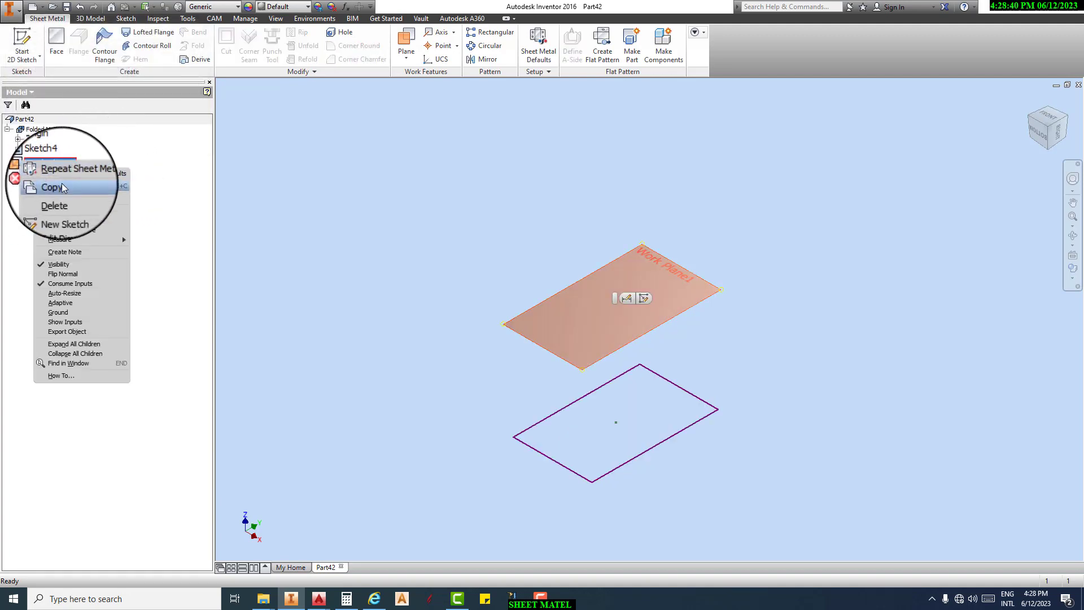
pyautogui.click(46, 198)
pyautogui.click(40, 162)
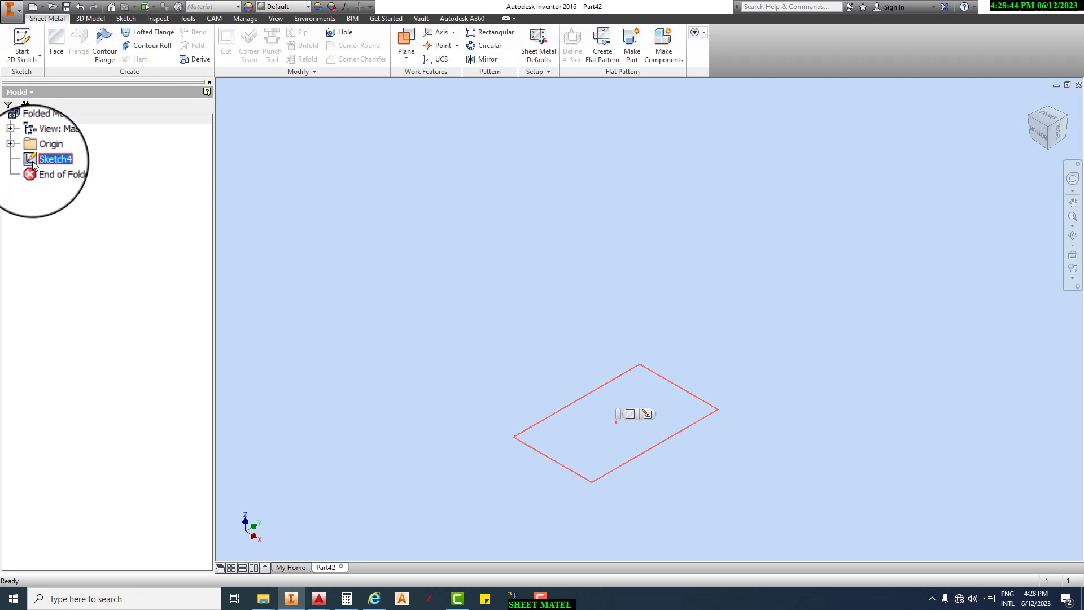
pyautogui.rightClick(35, 162)
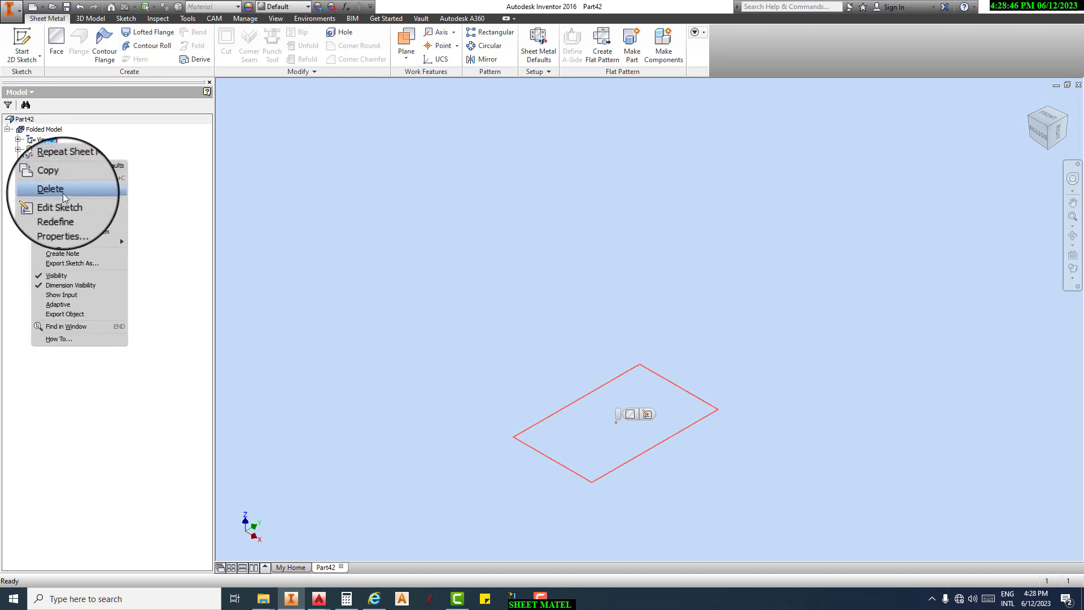
pyautogui.click(48, 192)
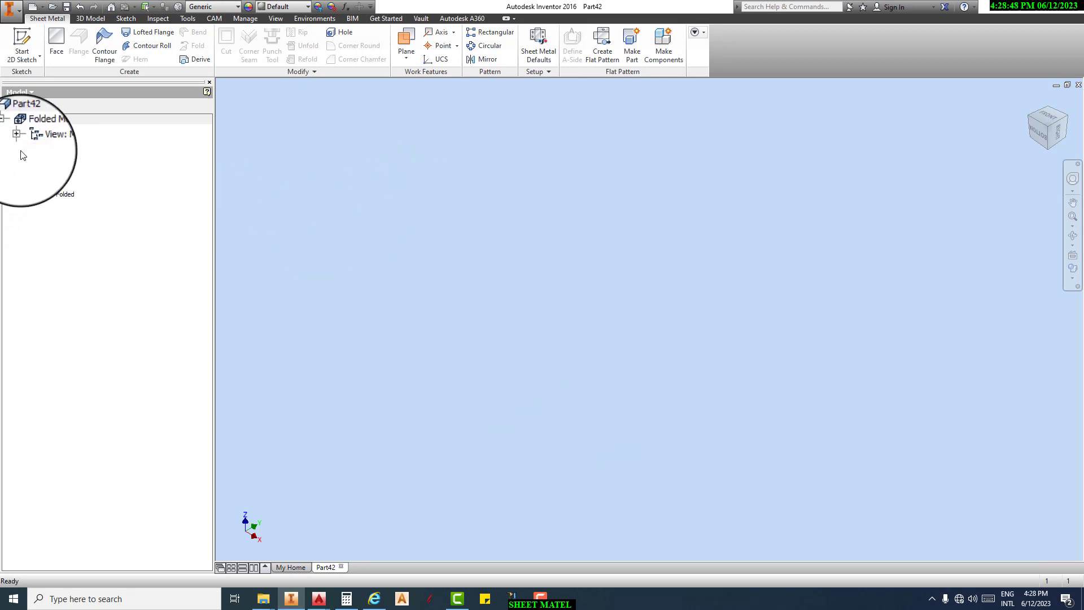
# - Start a new sketch on the XY plane and try the Rectangle tool without drawing anything
pyautogui.click(18, 149)
pyautogui.click(68, 180)
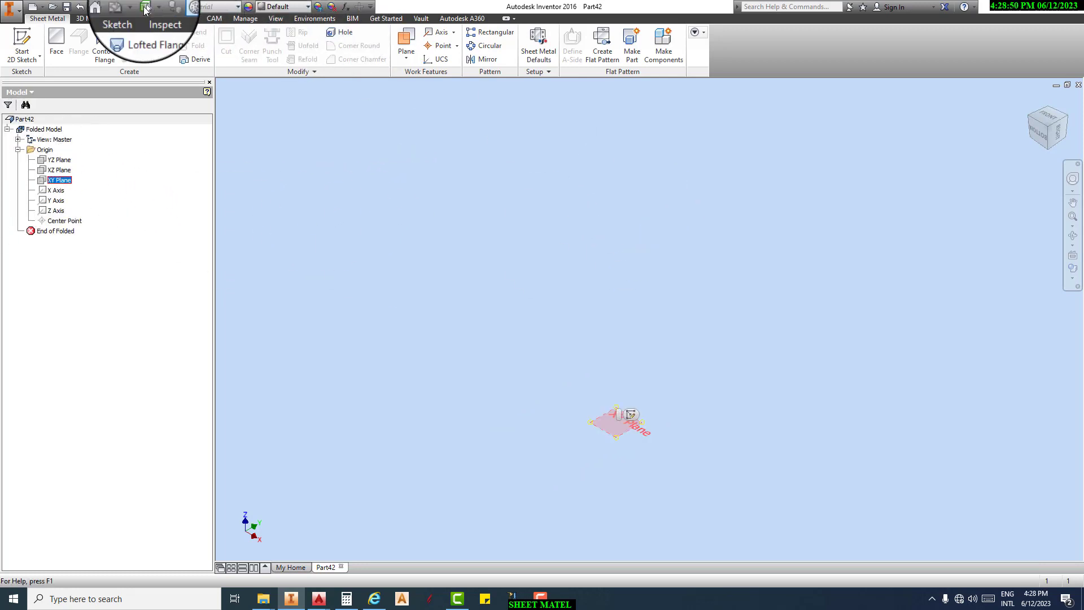
pyautogui.click(27, 39)
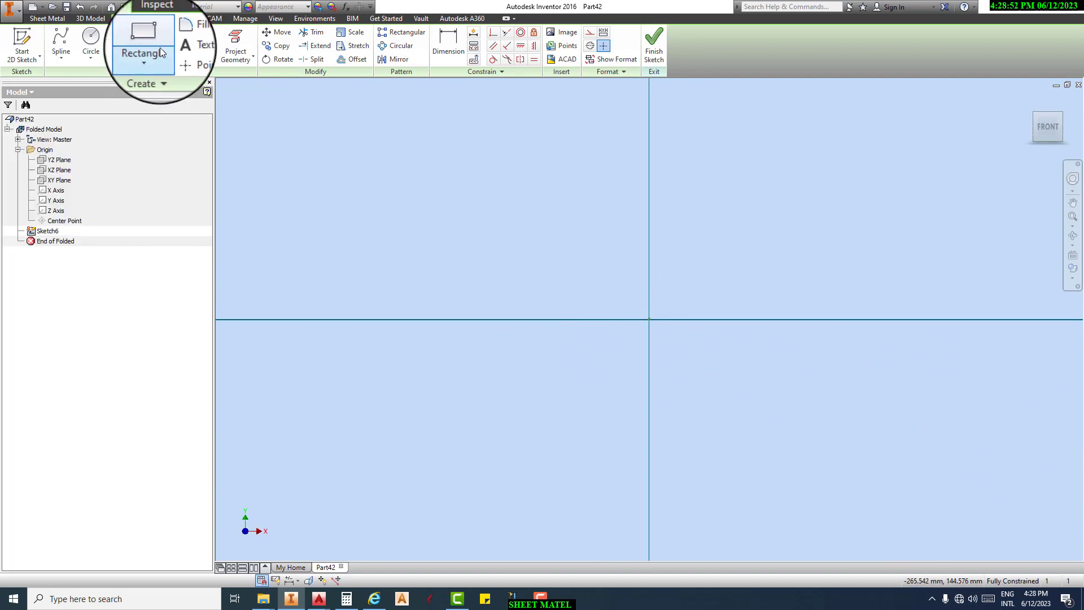
pyautogui.click(147, 39)
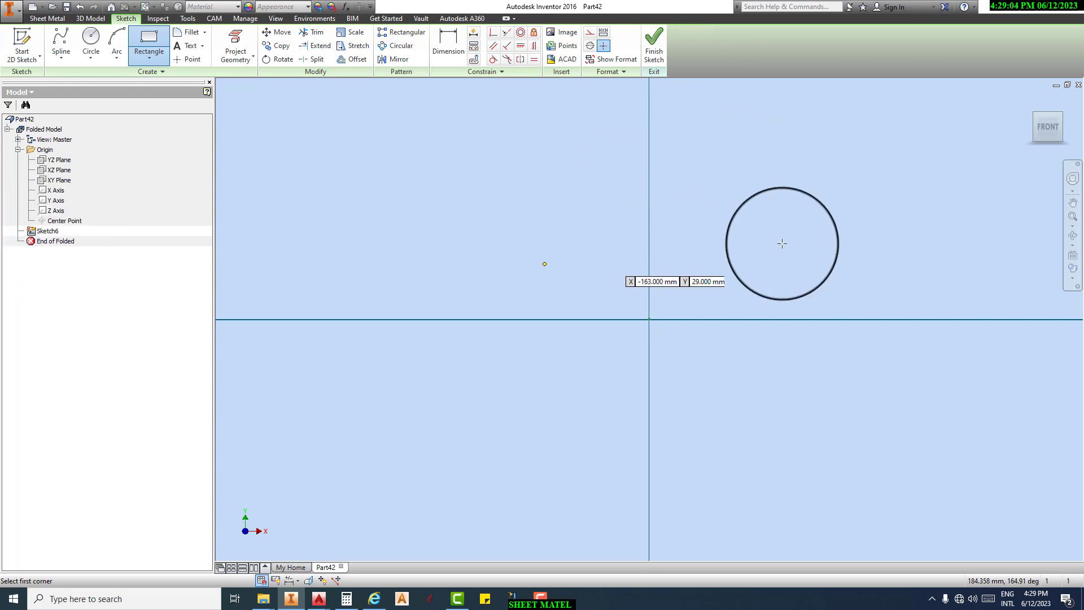
pyautogui.press('Escape')
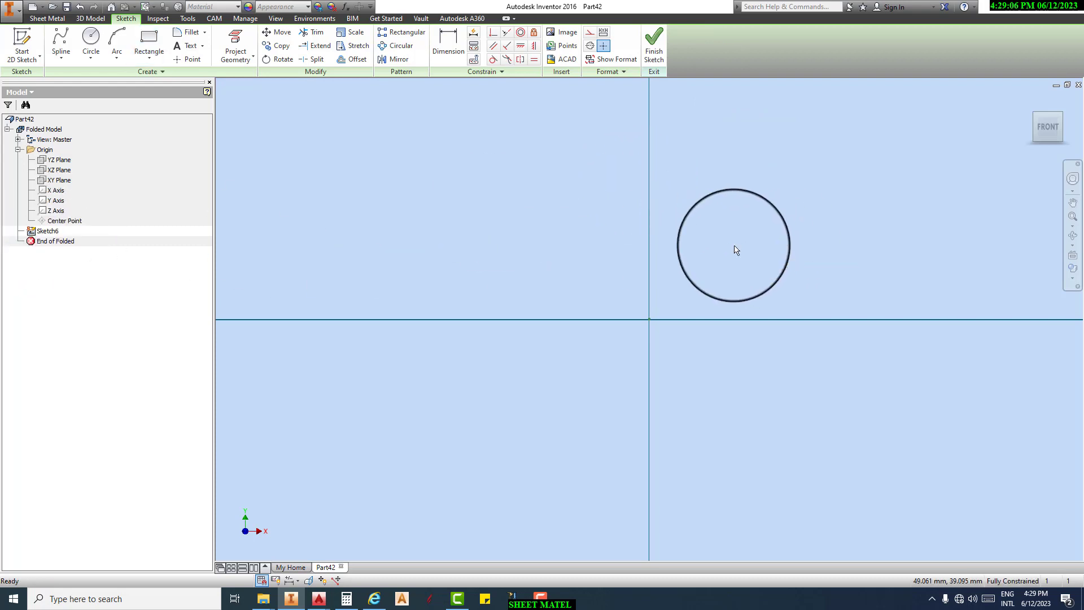
# - Delete the constraints of the empty sketch on the XY plane
pyautogui.rightClick(41, 228)
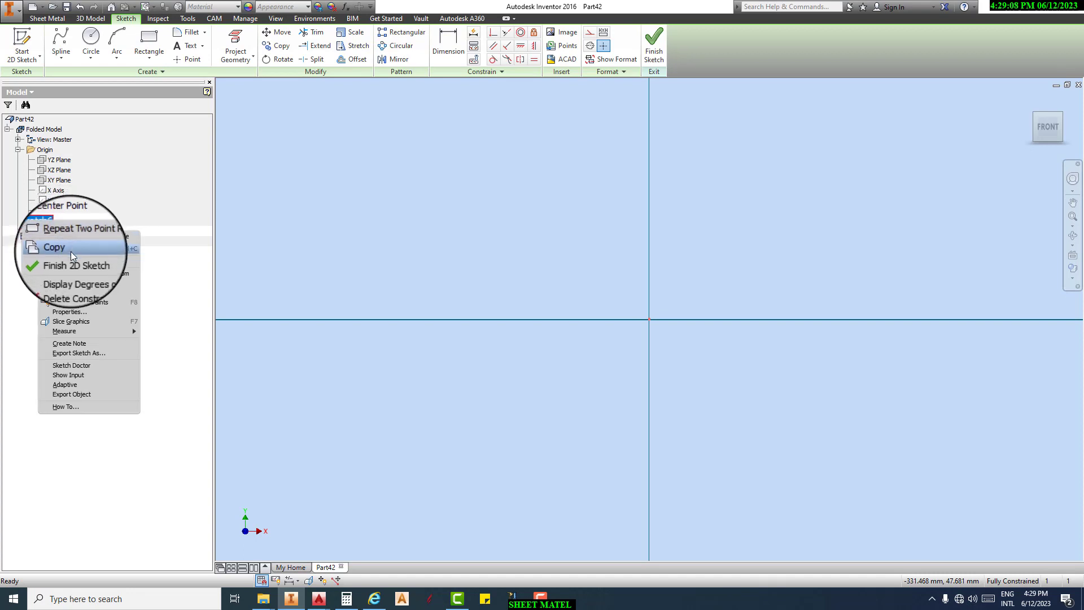
pyautogui.click(72, 284)
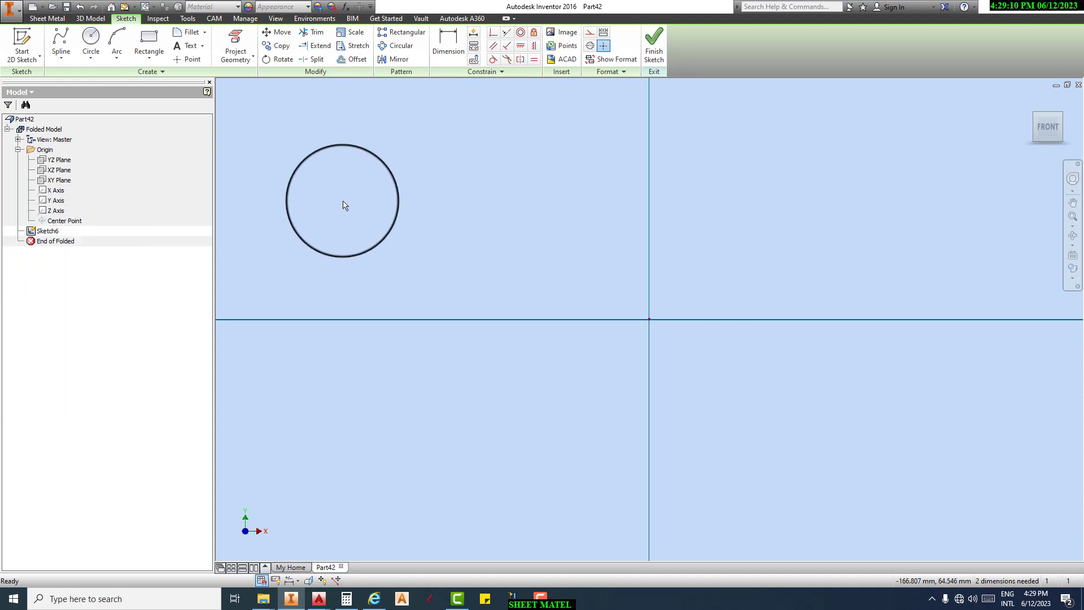
pyautogui.press('F6')
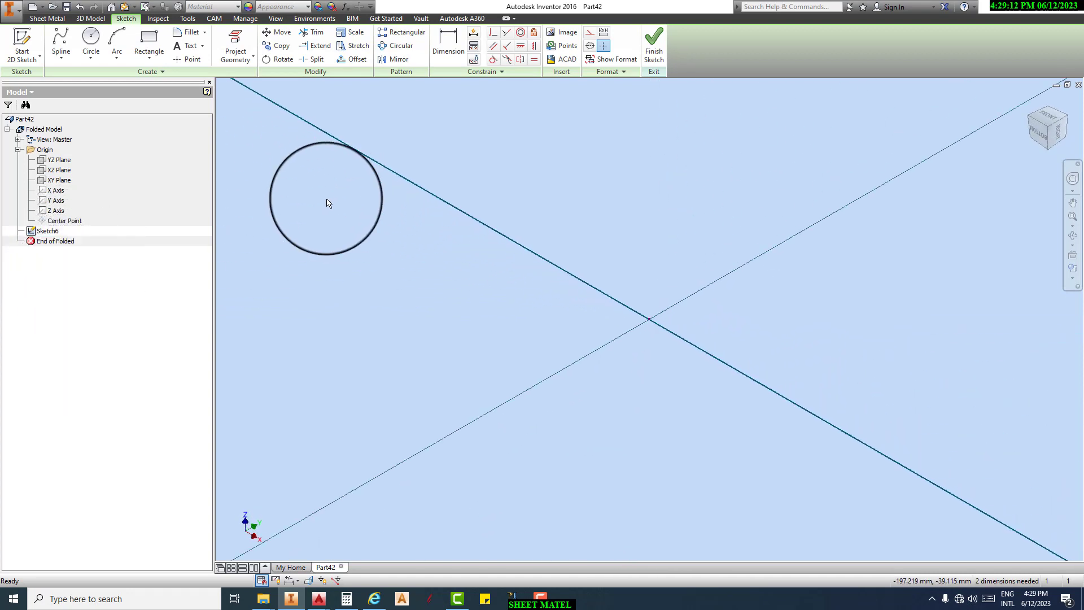
pyautogui.click(67, 160)
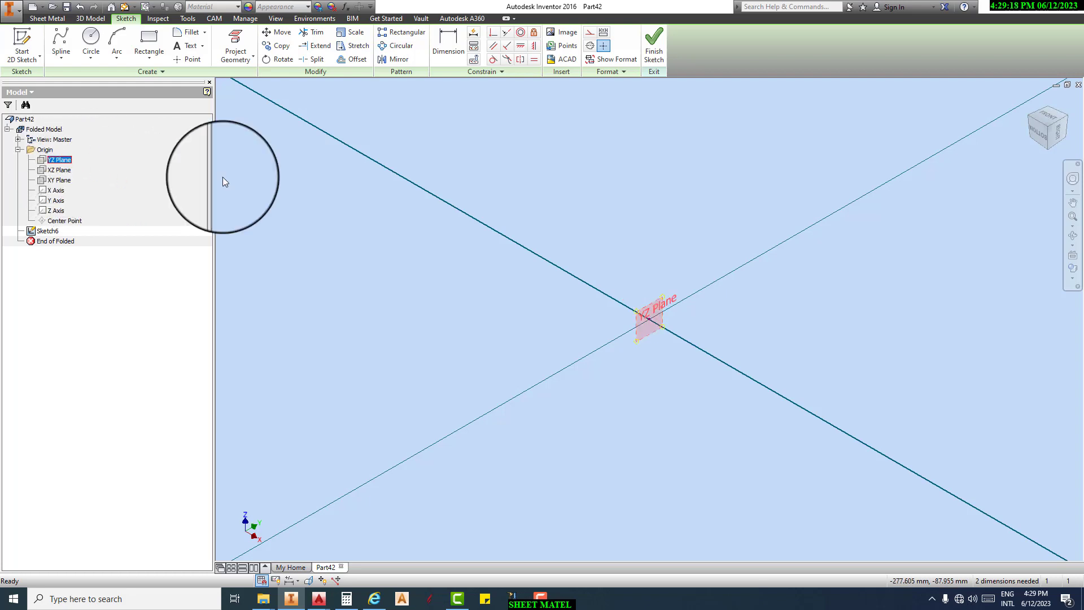
pyautogui.click(21, 42)
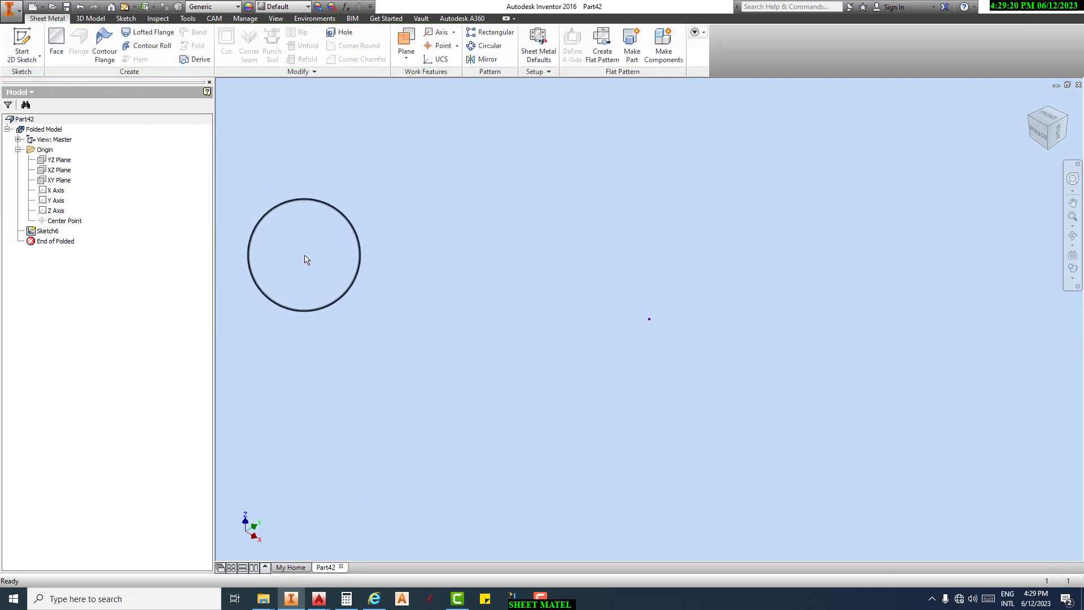
pyautogui.click(59, 159)
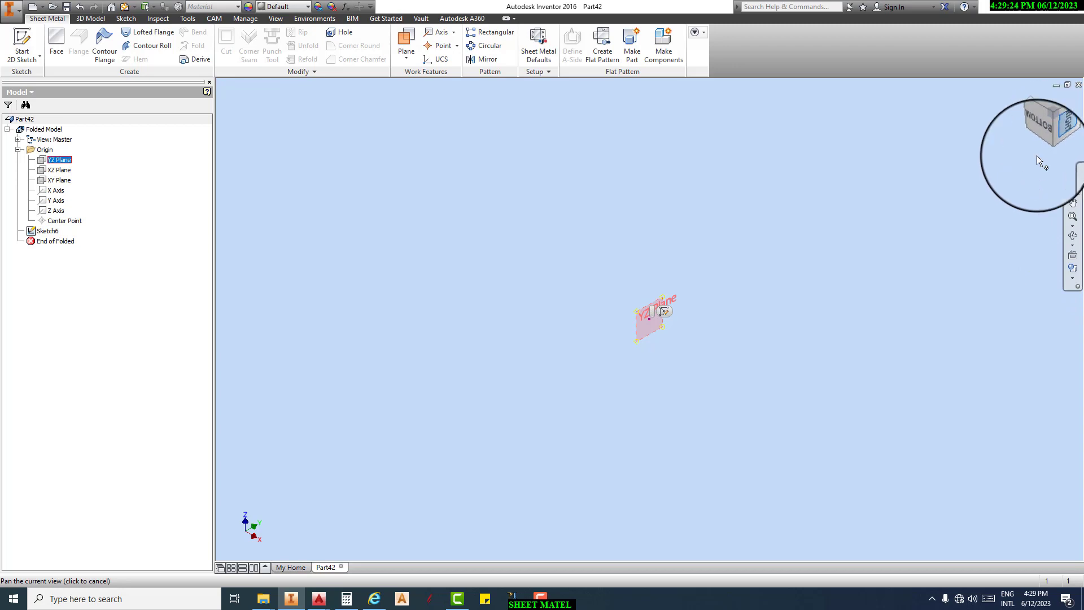
pyautogui.scroll(-5, 660, 330)
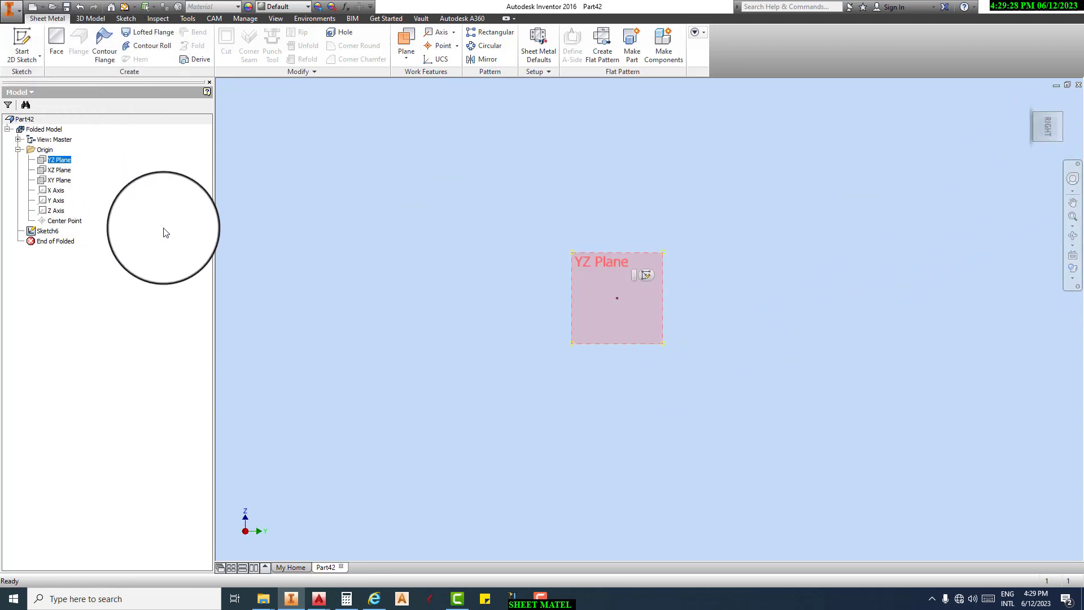
# - Reopen the empty XY-plane sketch and draw a wavy control vertex spline along the X axis, offset to its negative-Y side
pyautogui.doubleClick(47, 230)
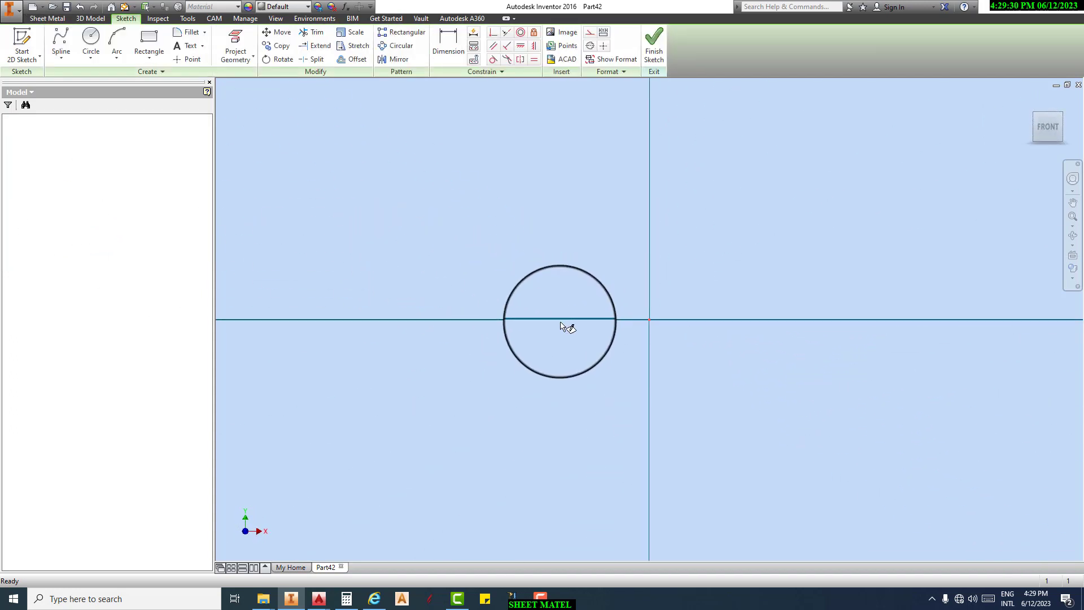
pyautogui.press('F6')
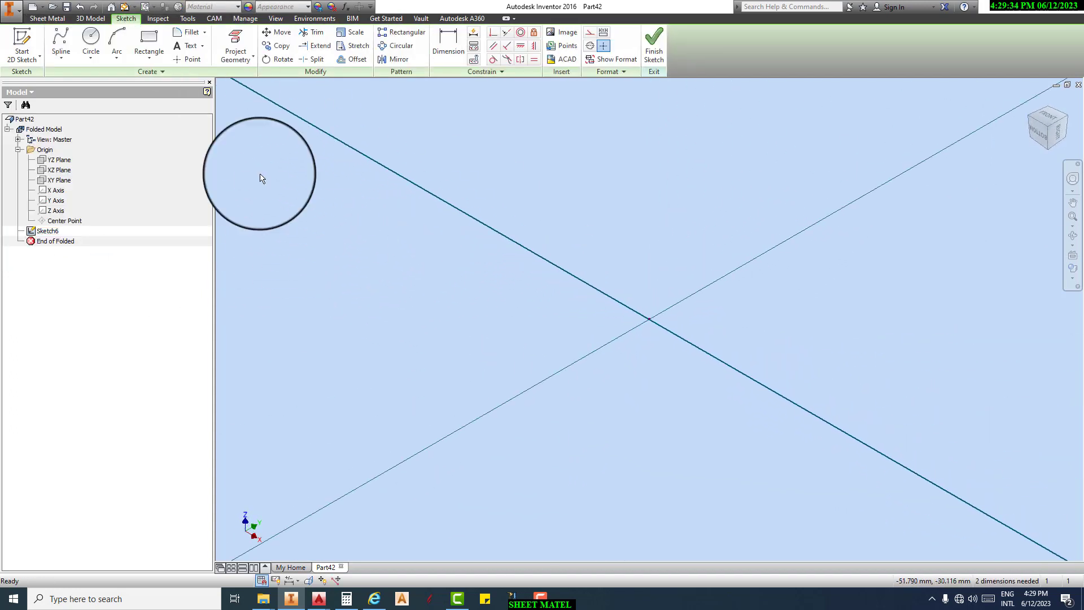
pyautogui.click(60, 35)
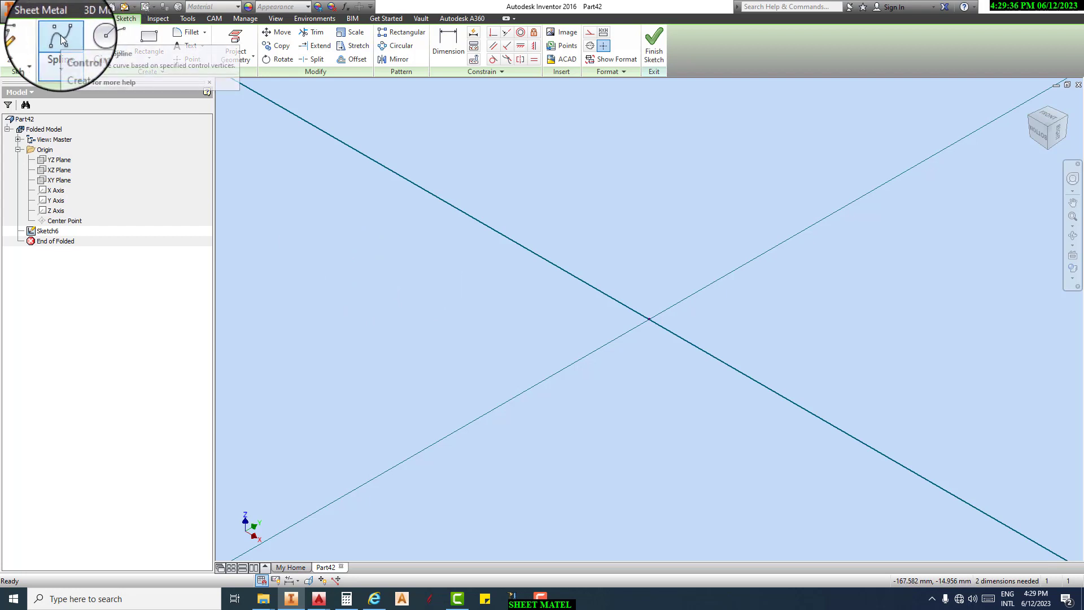
pyautogui.click(1048, 114)
pyautogui.scroll(-5, 537, 164)
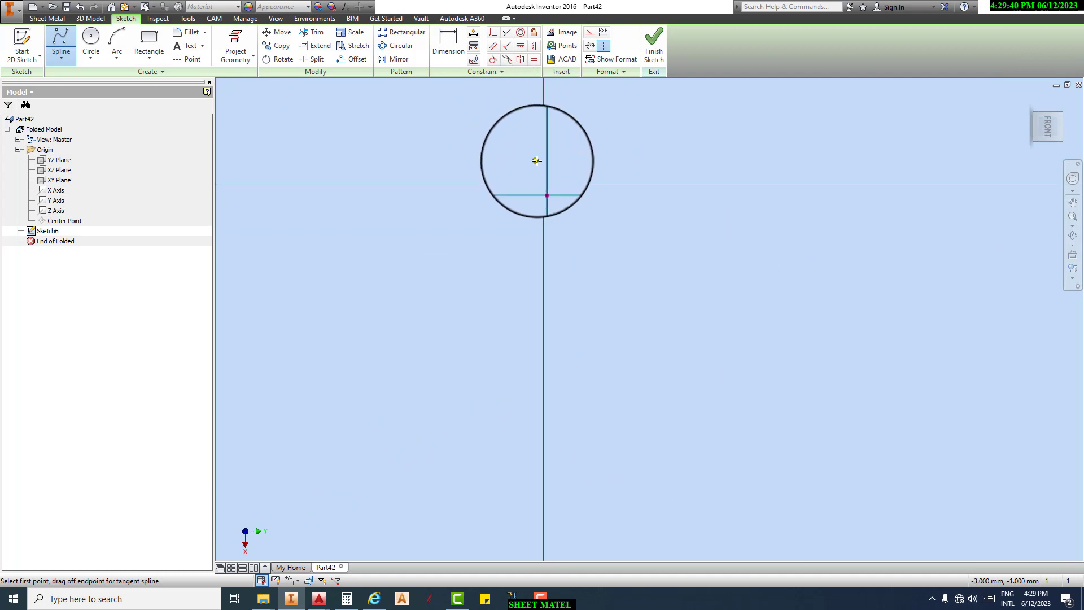
pyautogui.click(505, 83)
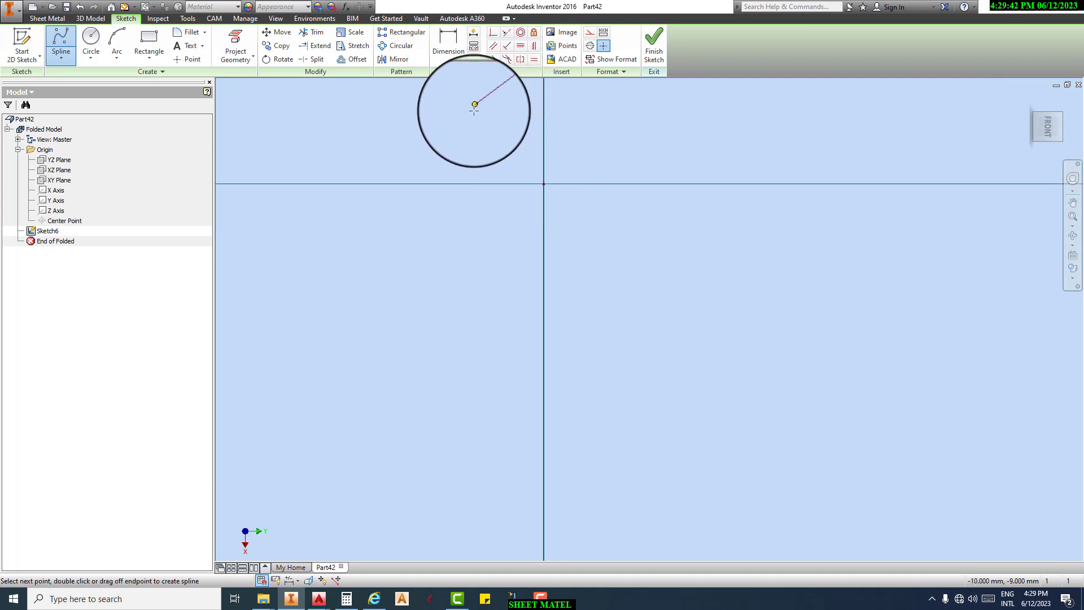
pyautogui.click(475, 106)
pyautogui.click(489, 199)
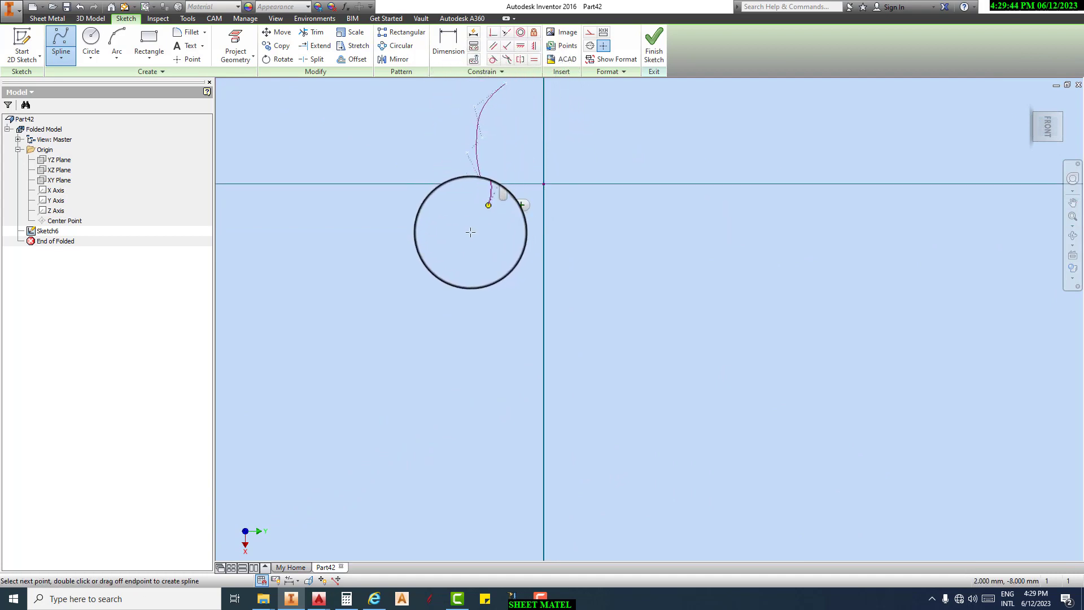
pyautogui.click(460, 247)
pyautogui.click(489, 292)
pyautogui.click(455, 352)
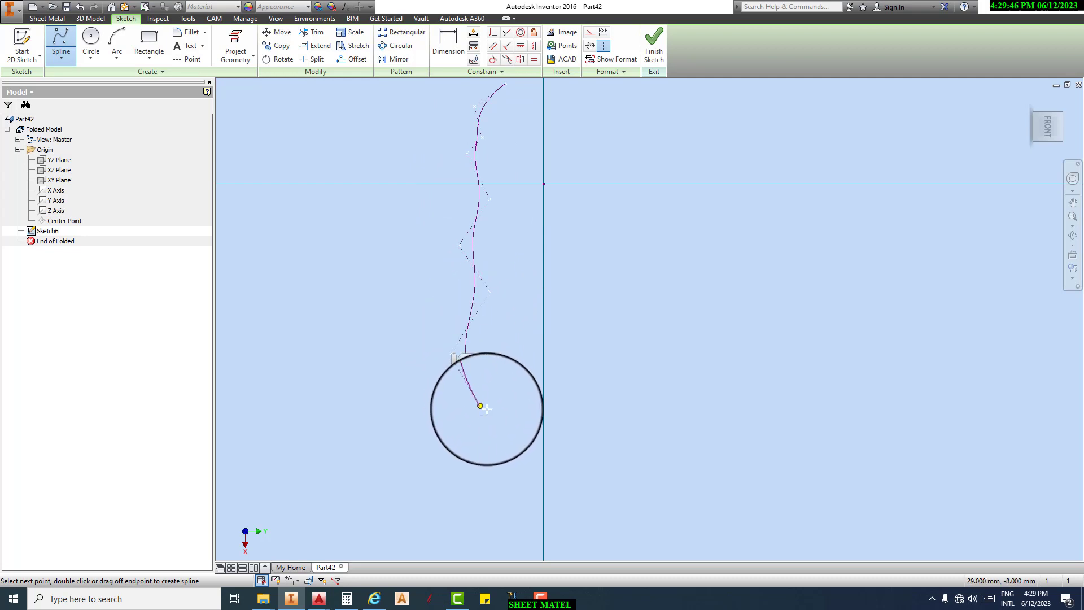
pyautogui.click(504, 423)
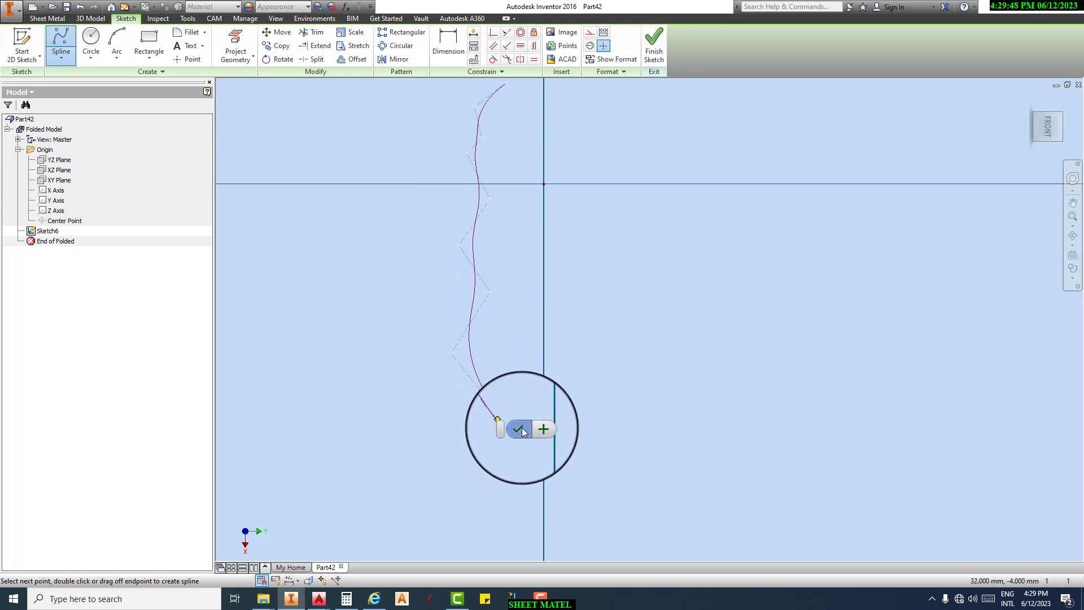
pyautogui.click(526, 431)
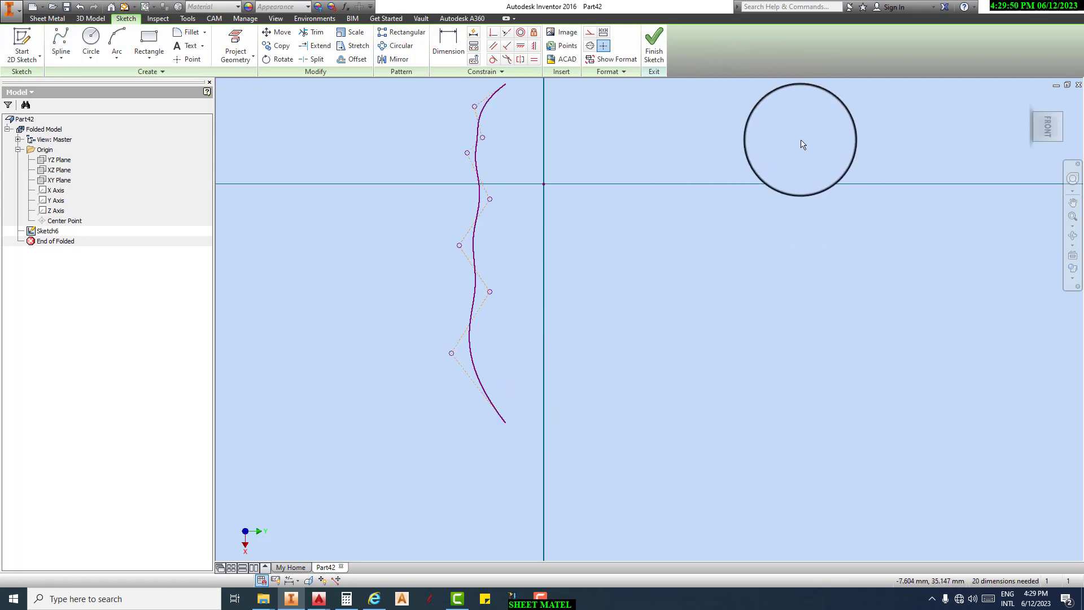
# - Draw a straight line about 17 mm long from the origin along the negative X axis, and finish the sketch
pyautogui.click(60, 58)
pyautogui.click(63, 71)
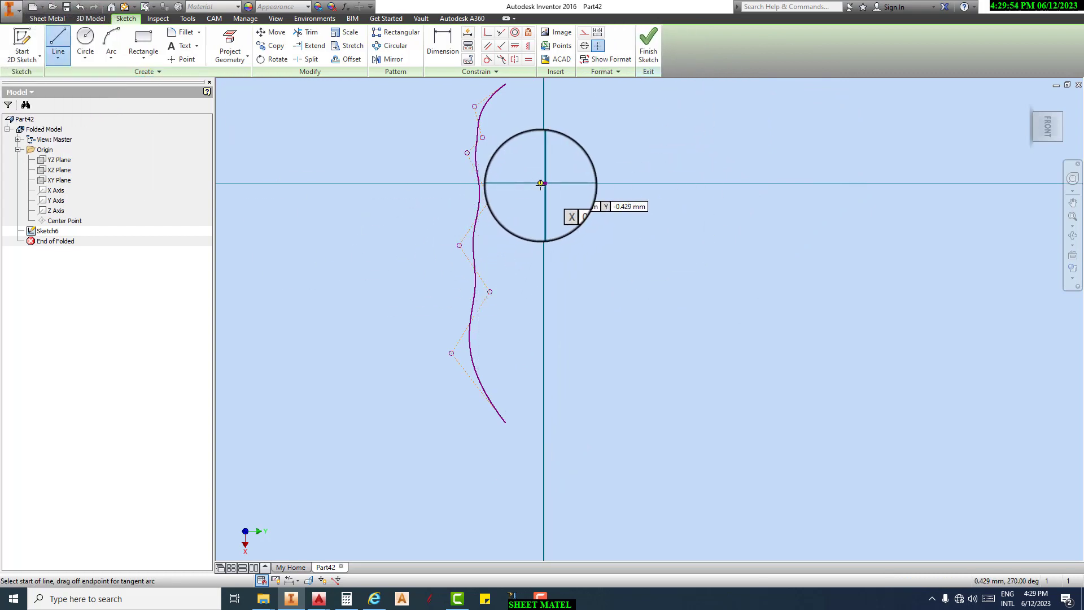
pyautogui.click(544, 183)
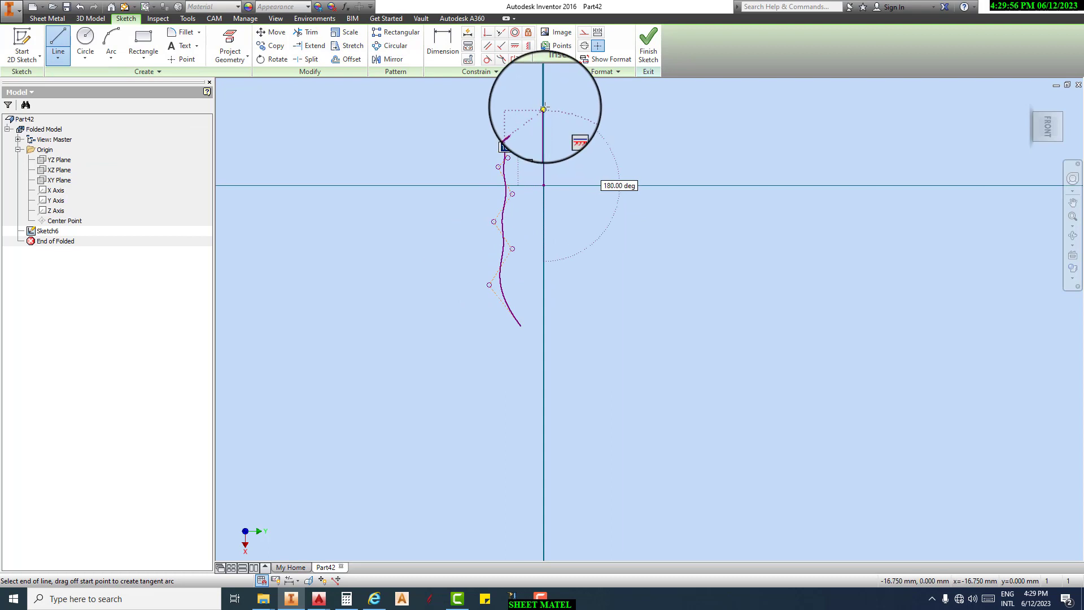
pyautogui.click(655, 36)
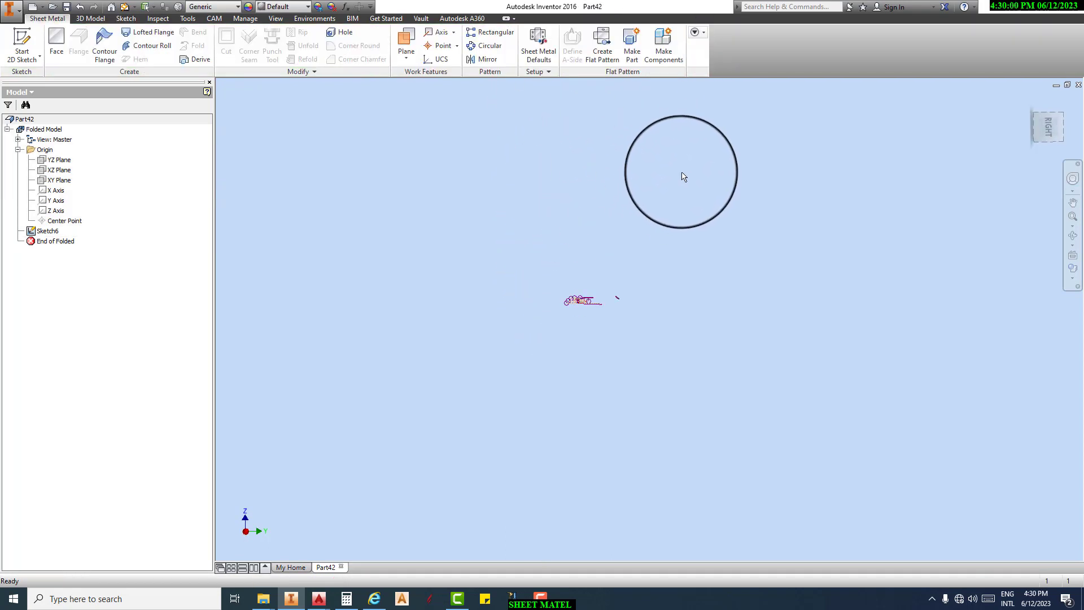
# - Set up a Contour Roll with the spline as profile, the straight line as axis and a rolled angle of 180 degrees
pyautogui.scroll(-5, 646, 284)
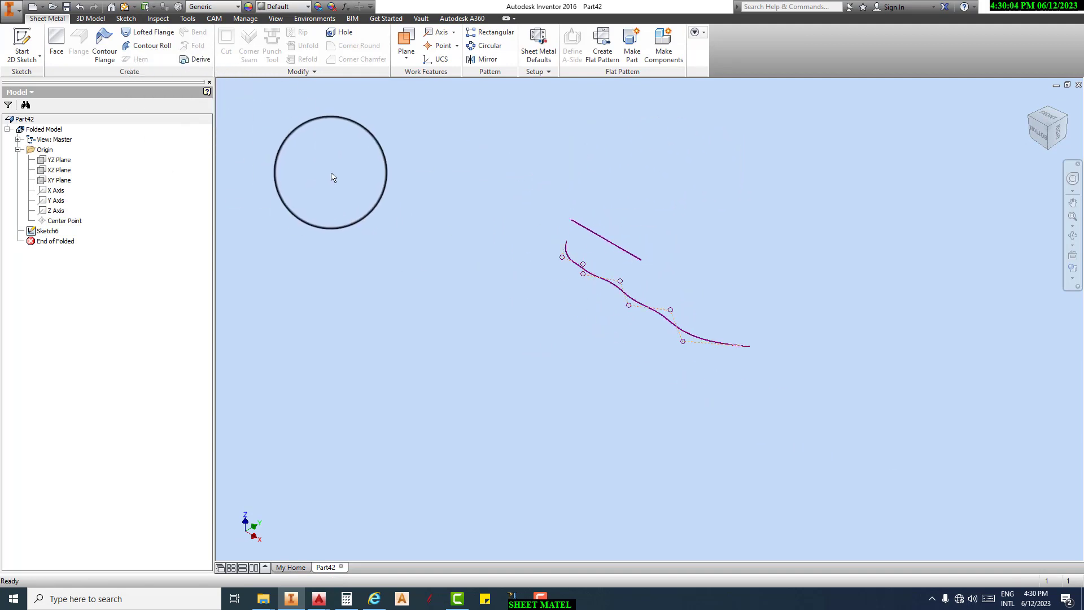
pyautogui.click(147, 45)
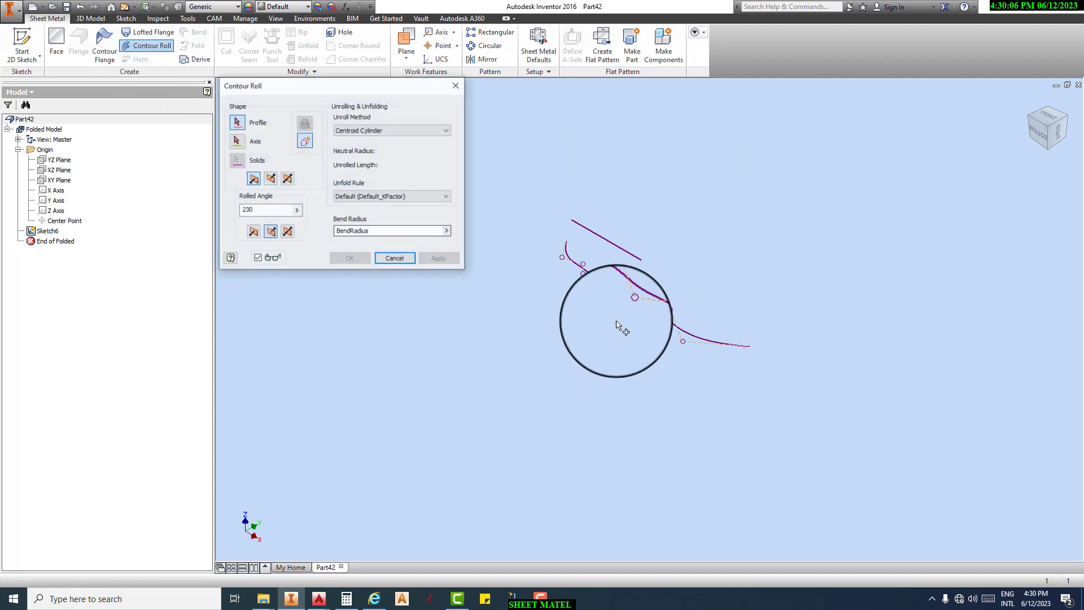
pyautogui.click(619, 290)
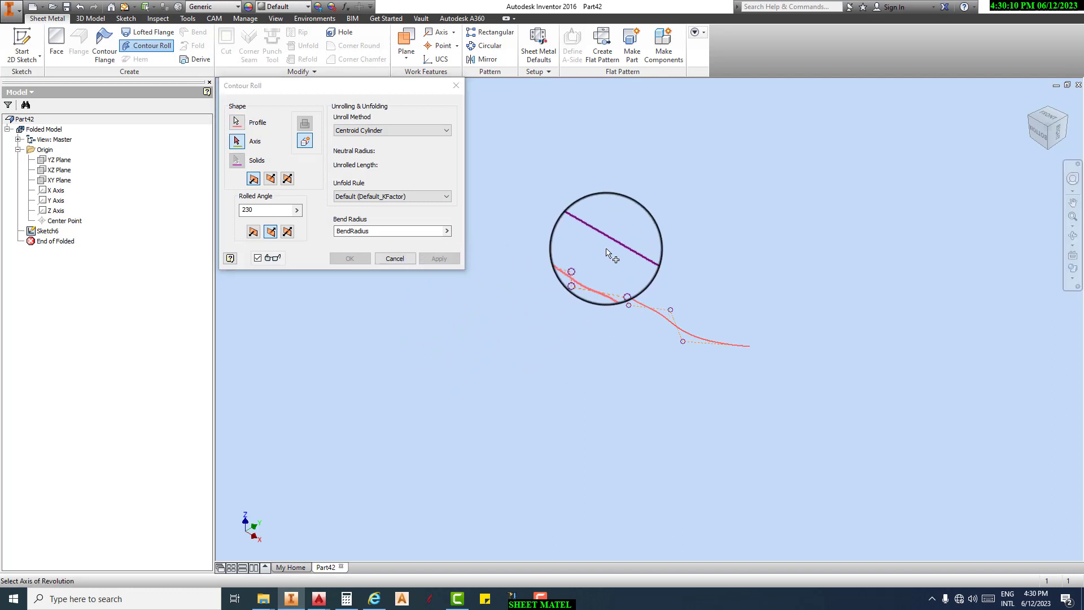
pyautogui.click(602, 237)
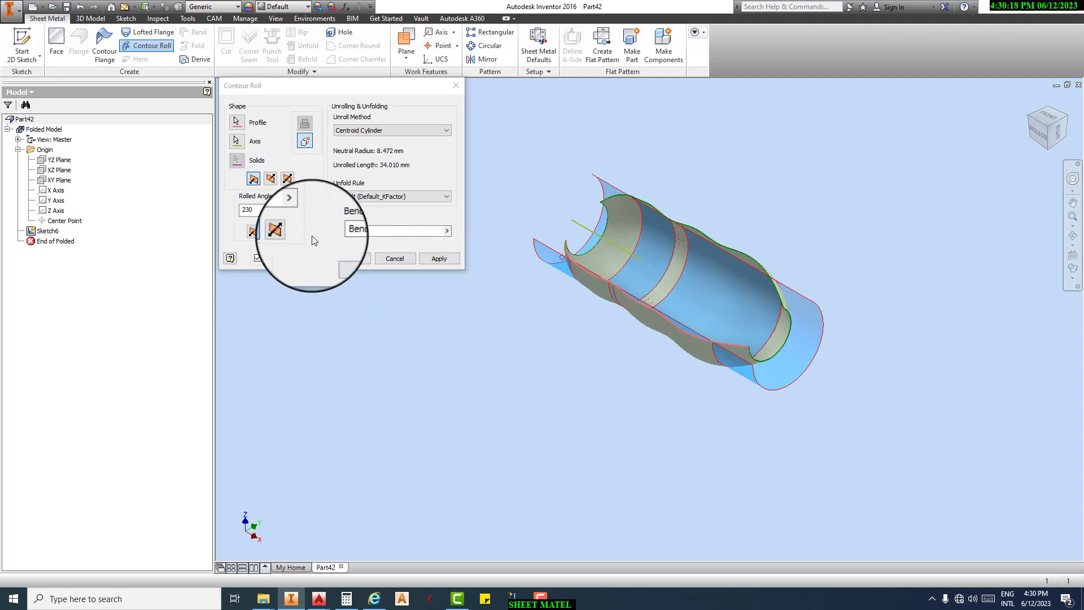
pyautogui.doubleClick(260, 209)
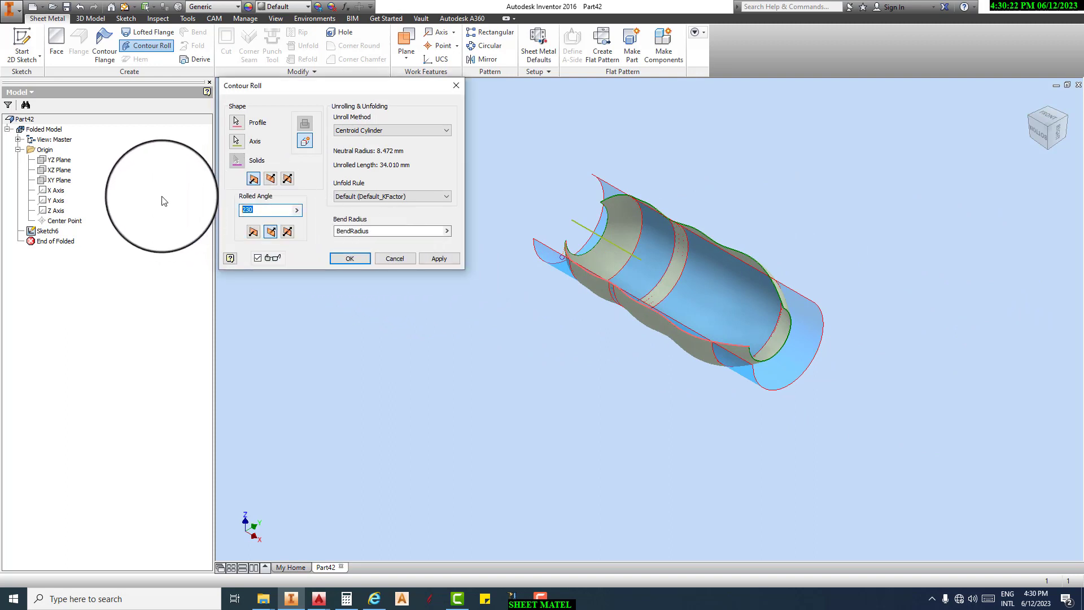
pyautogui.write('180')
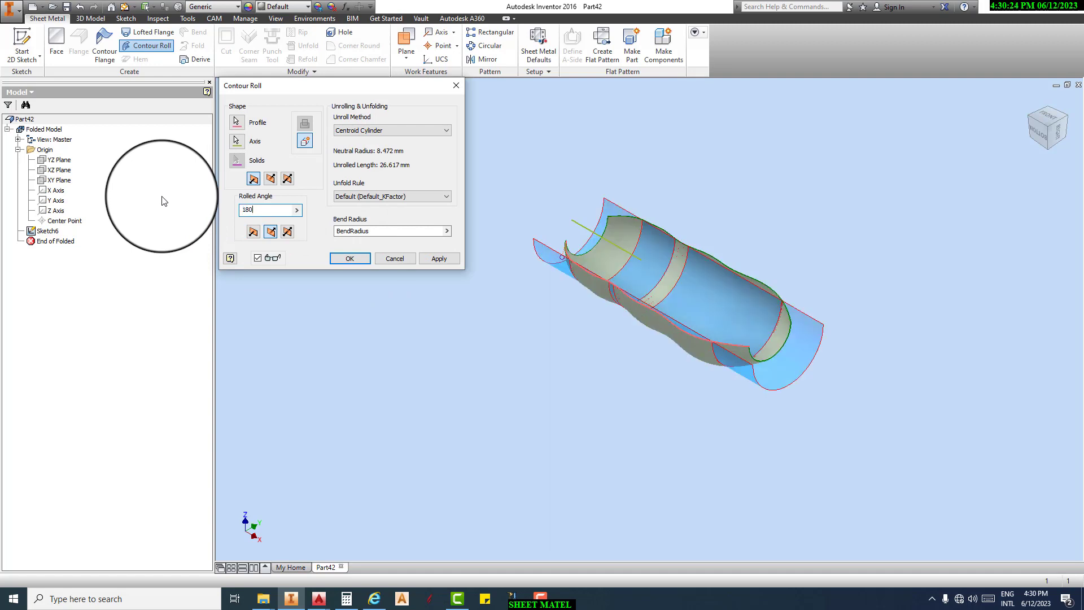
# - Set the rolled angle to 220 degrees and create the contour roll
pyautogui.click(1061, 130)
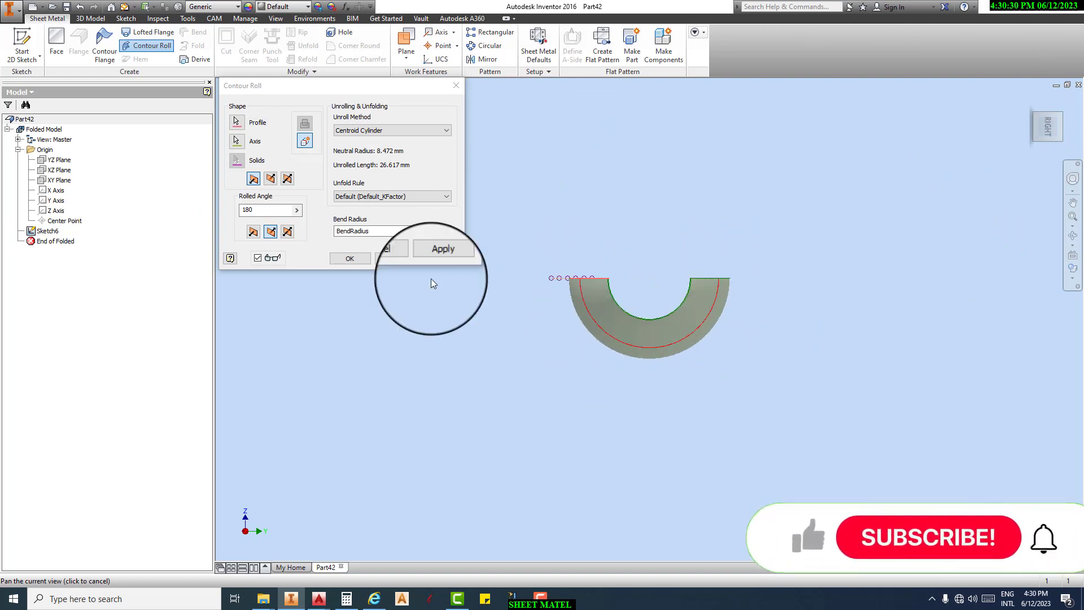
pyautogui.moveTo(258, 211); pyautogui.dragTo(204, 210)
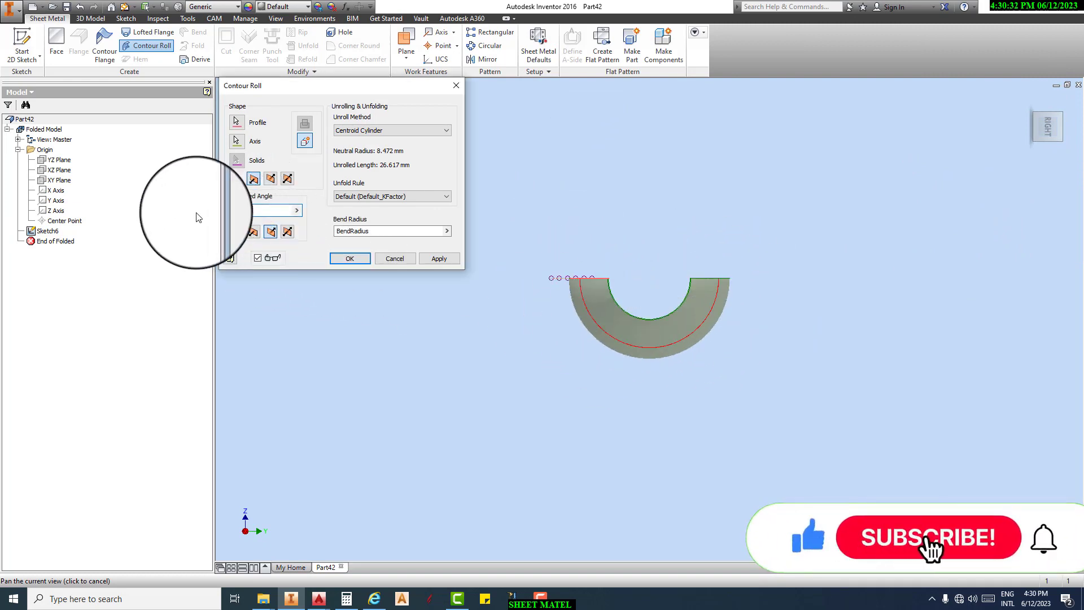
pyautogui.write('220')
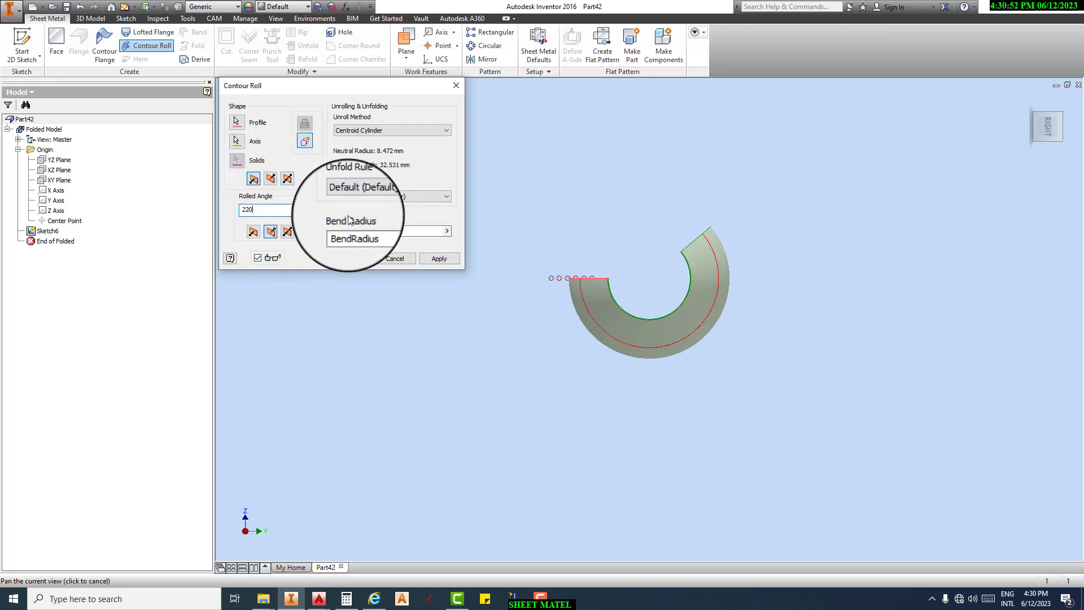
pyautogui.click(439, 258)
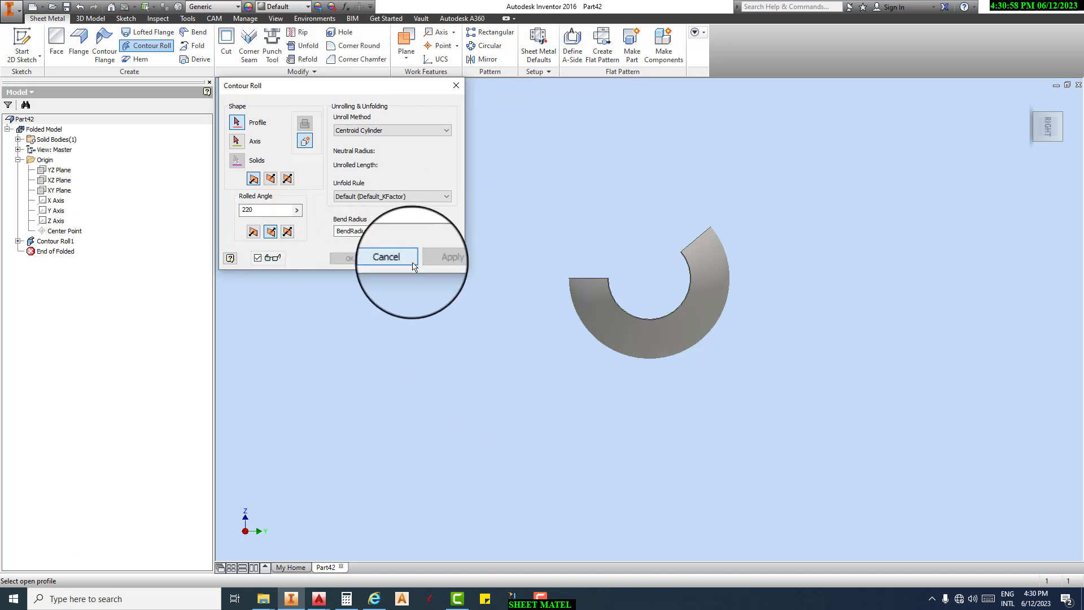
pyautogui.click(394, 258)
pyautogui.press('F6')
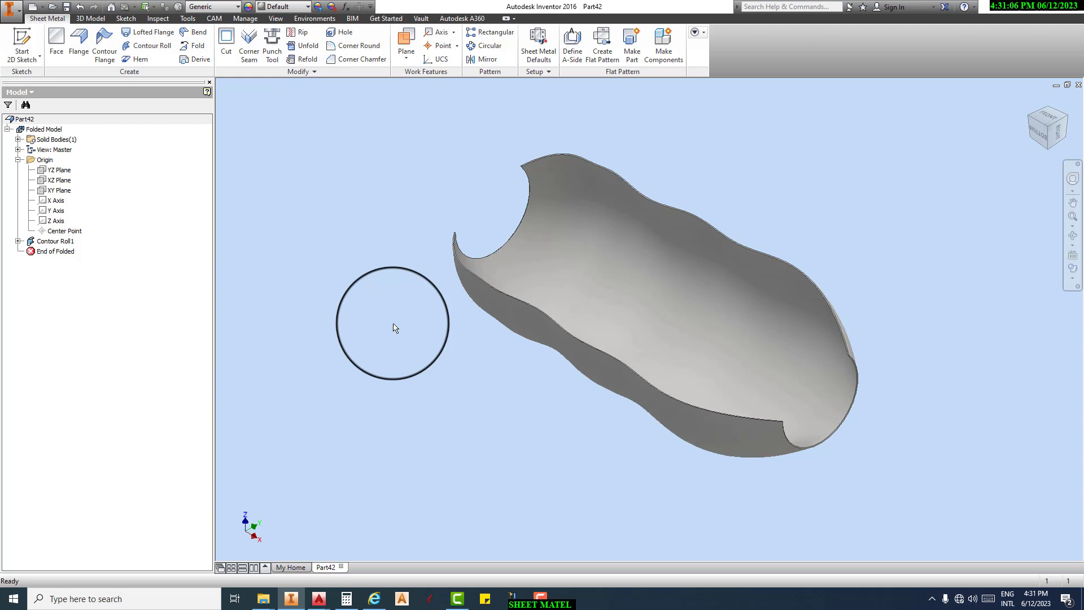
# - Delete the contour roll together with its consumed spline sketch
pyautogui.rightClick(54, 241)
pyautogui.click(87, 262)
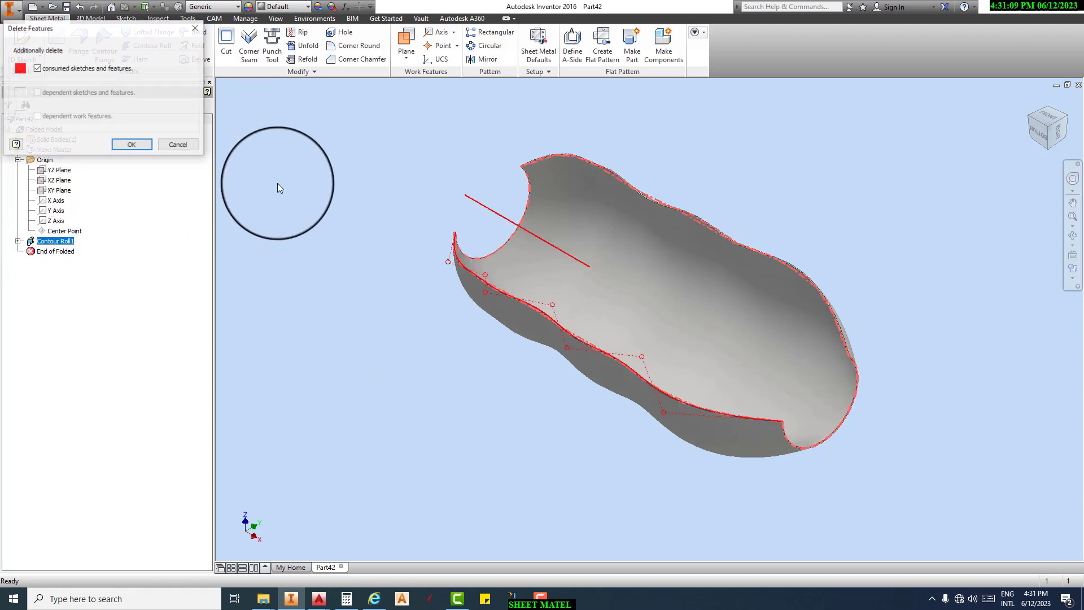
pyautogui.click(146, 141)
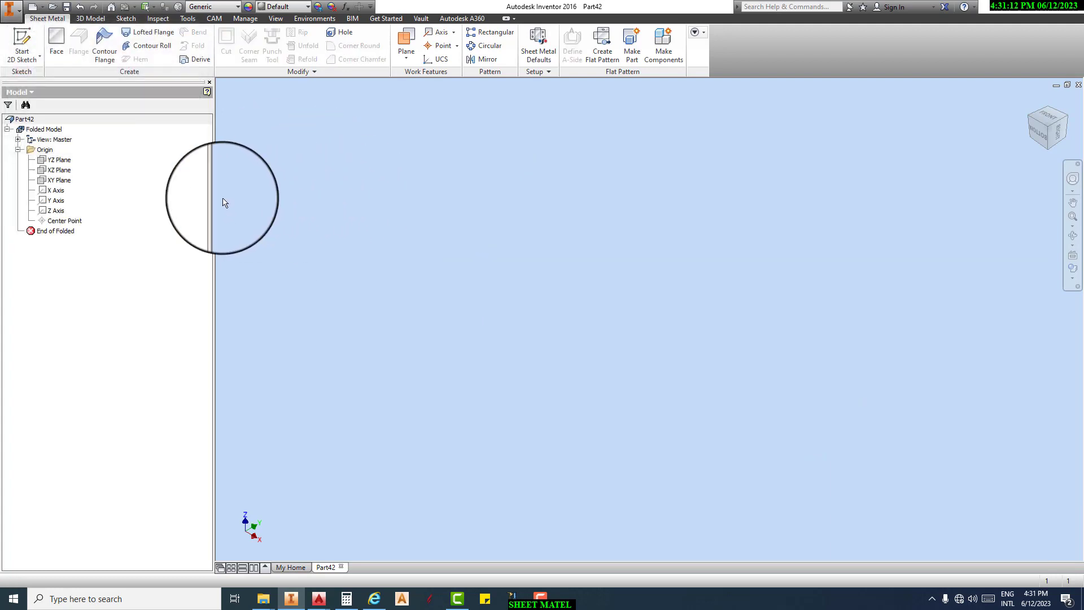
# - Sketch a two-point rectangle around the origin on the XY plane and finish the sketch
pyautogui.click(59, 180)
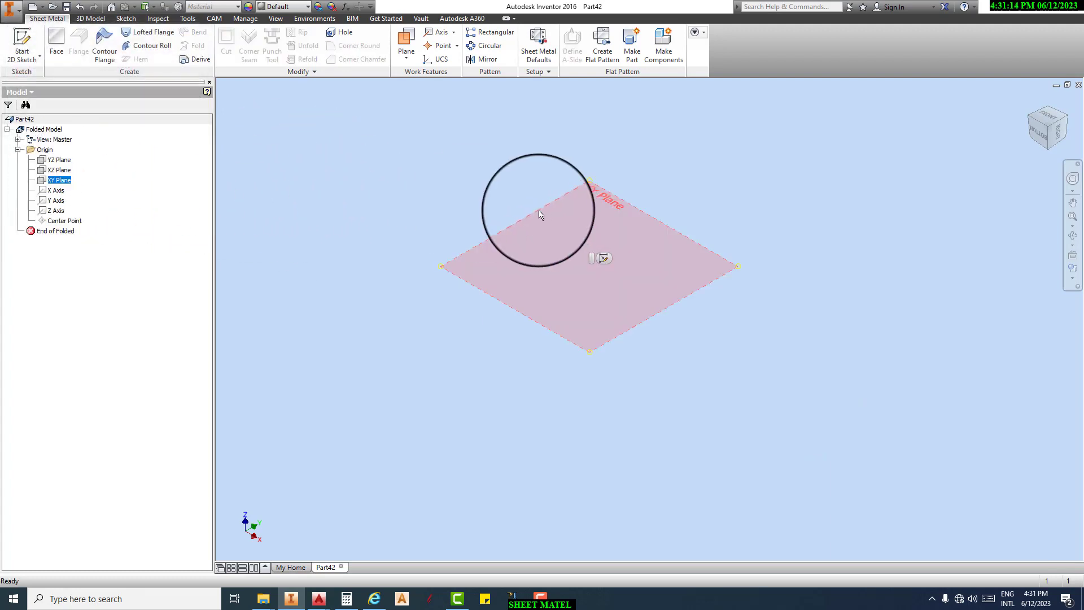
pyautogui.click(22, 45)
pyautogui.click(143, 42)
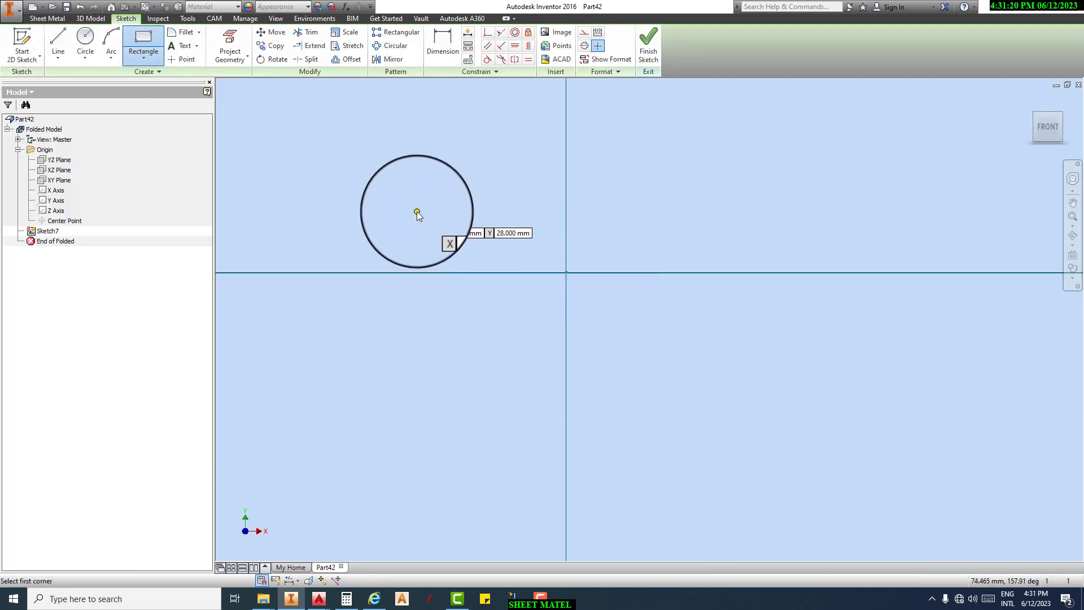
pyautogui.click(416, 212)
pyautogui.click(691, 356)
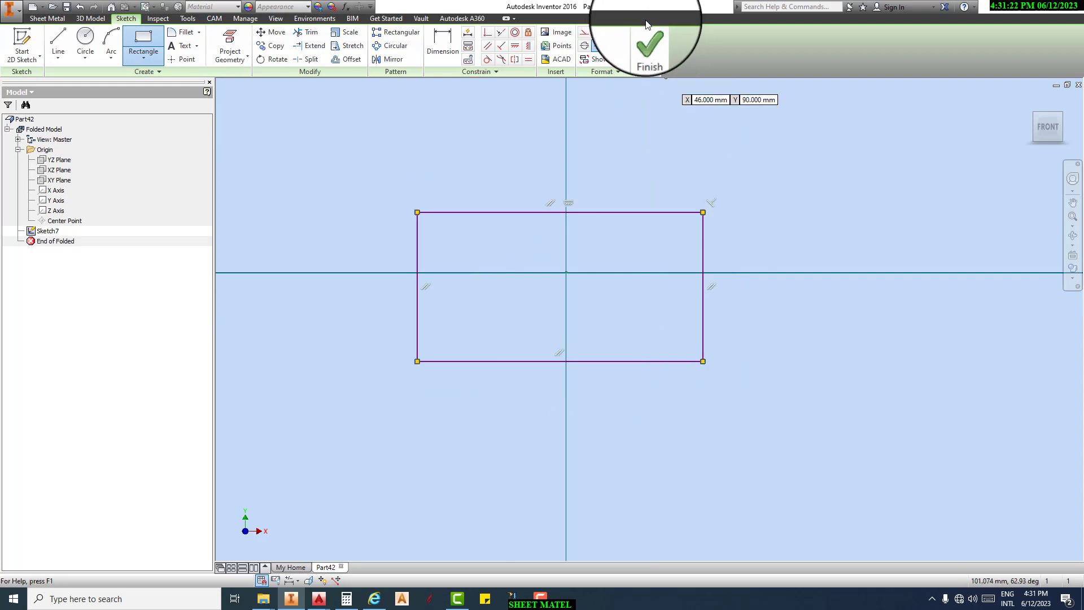
pyautogui.click(648, 45)
# - Create a flat sheet metal Face from the rectangle sketch and close the Face command
pyautogui.scroll(-8, 601, 248)
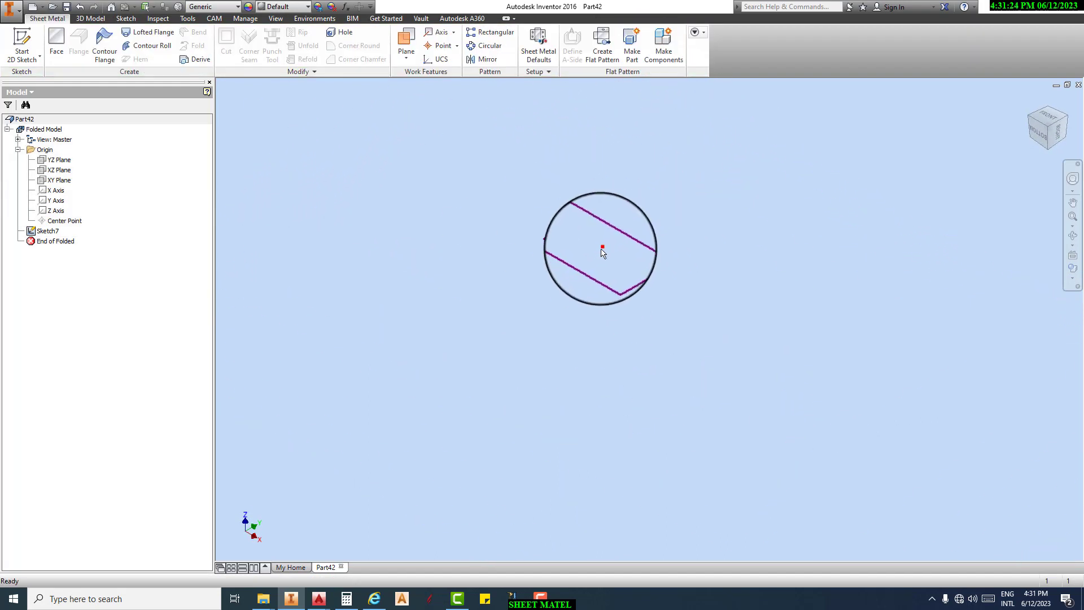
pyautogui.click(59, 39)
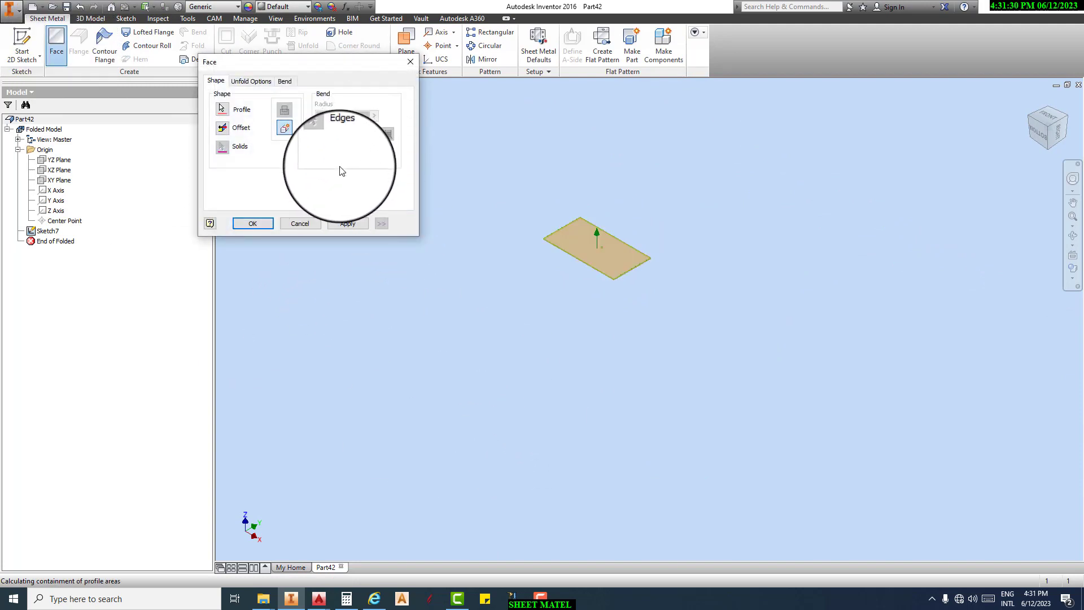
pyautogui.click(347, 224)
pyautogui.click(299, 224)
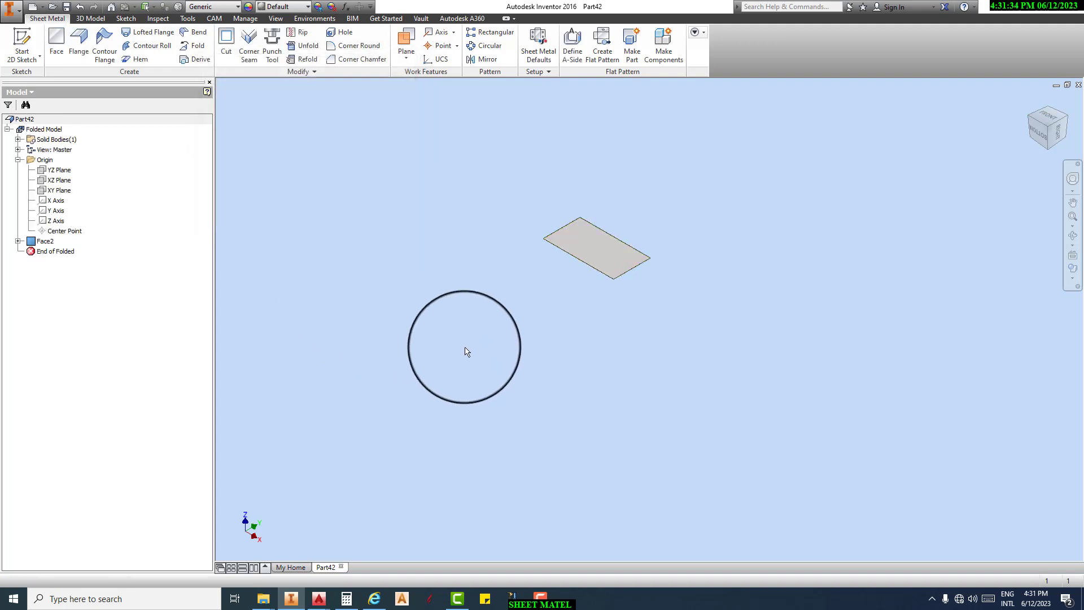
# - Start a Single hem on the upper short edge at the +X end of the face
pyautogui.scroll(4, 636, 249)
pyautogui.moveTo(775, 209); pyautogui.dragTo(732, 231, button='middle')
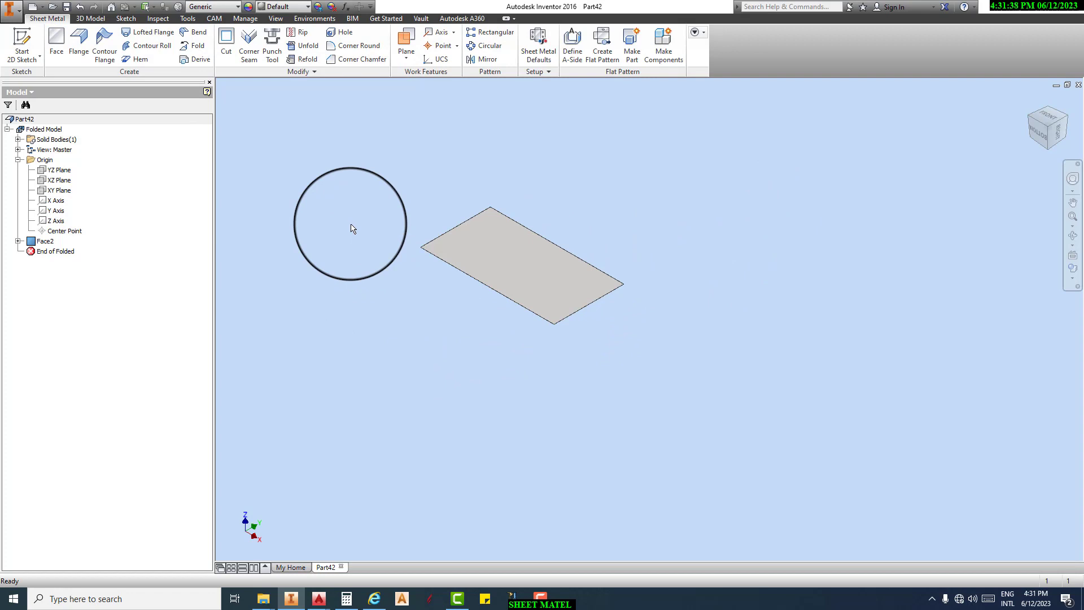
pyautogui.click(136, 59)
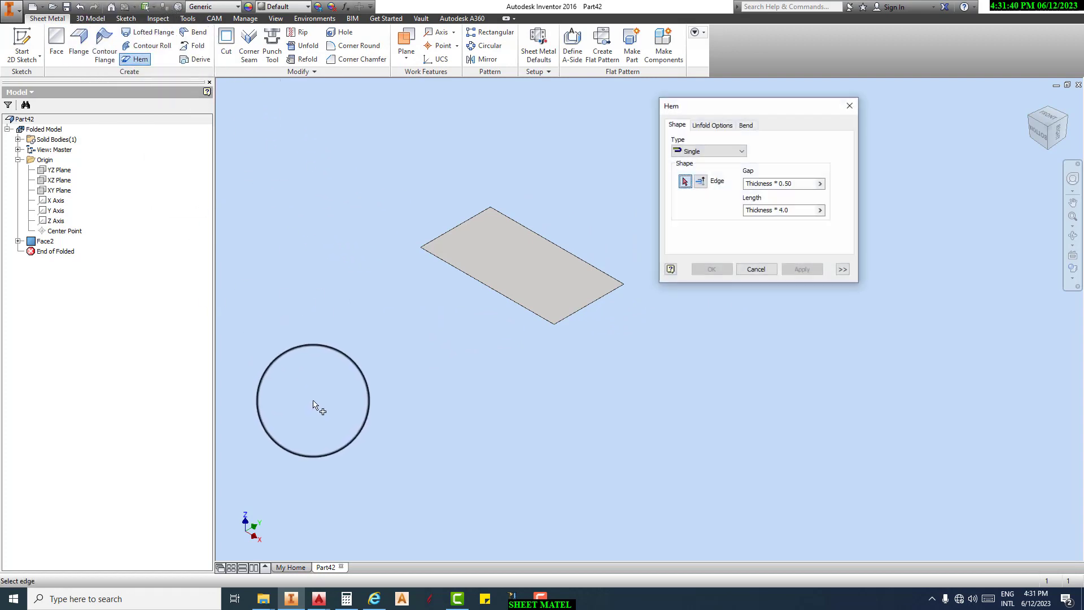
pyautogui.scroll(5, 533, 310)
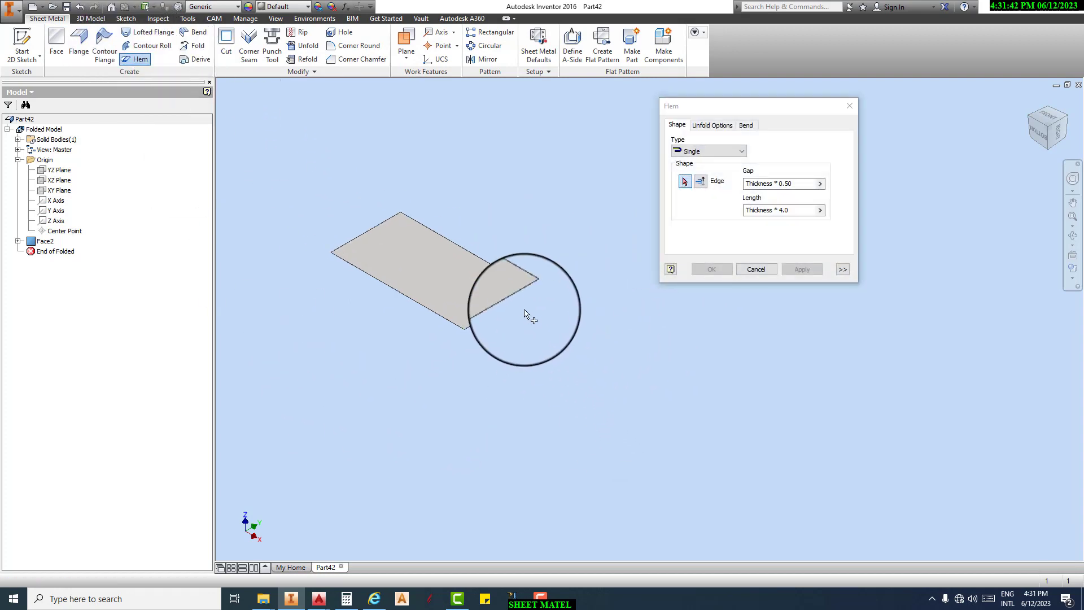
pyautogui.click(741, 151)
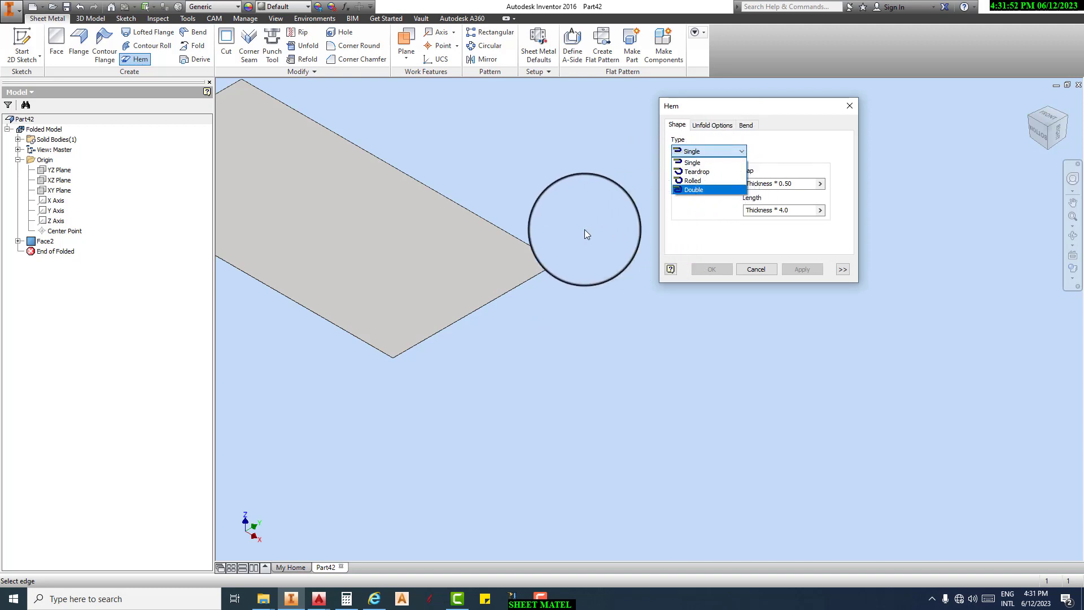
pyautogui.scroll(-3, 576, 223)
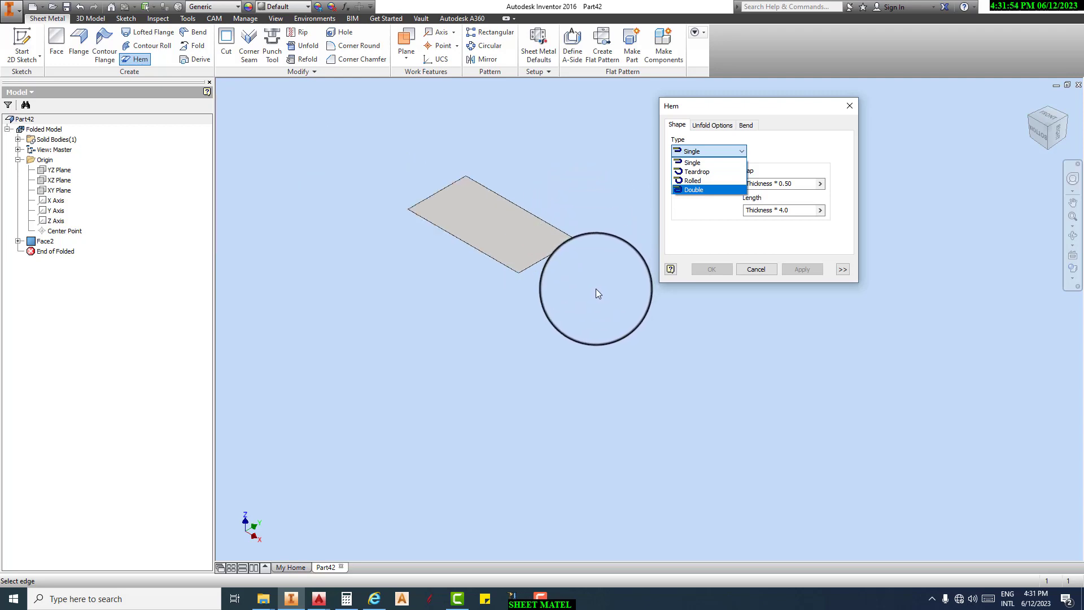
pyautogui.scroll(3, 595, 289)
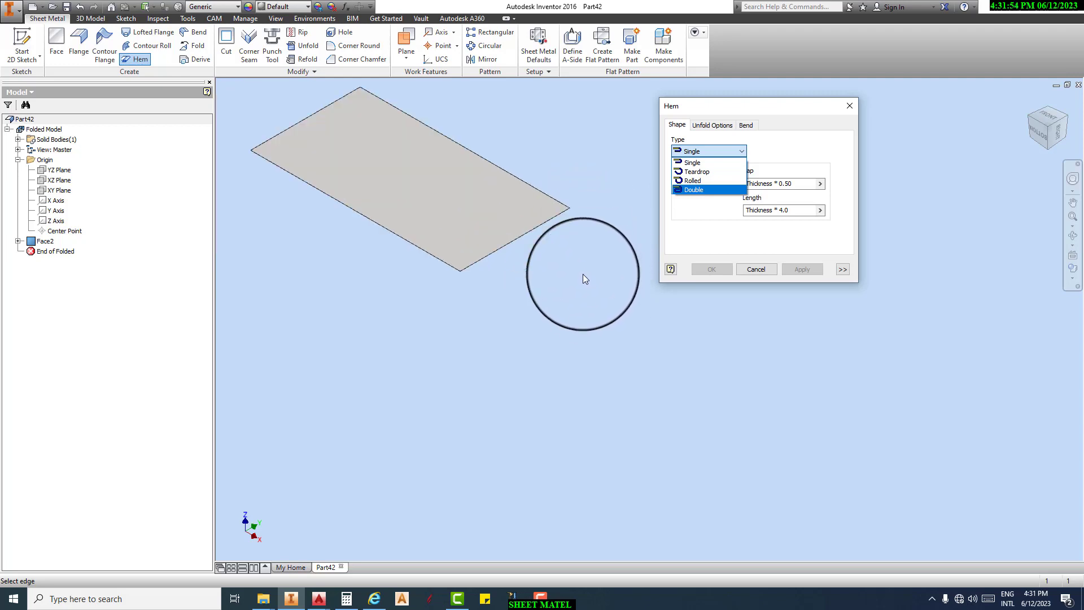
pyautogui.click(695, 151)
pyautogui.scroll(5, 517, 231)
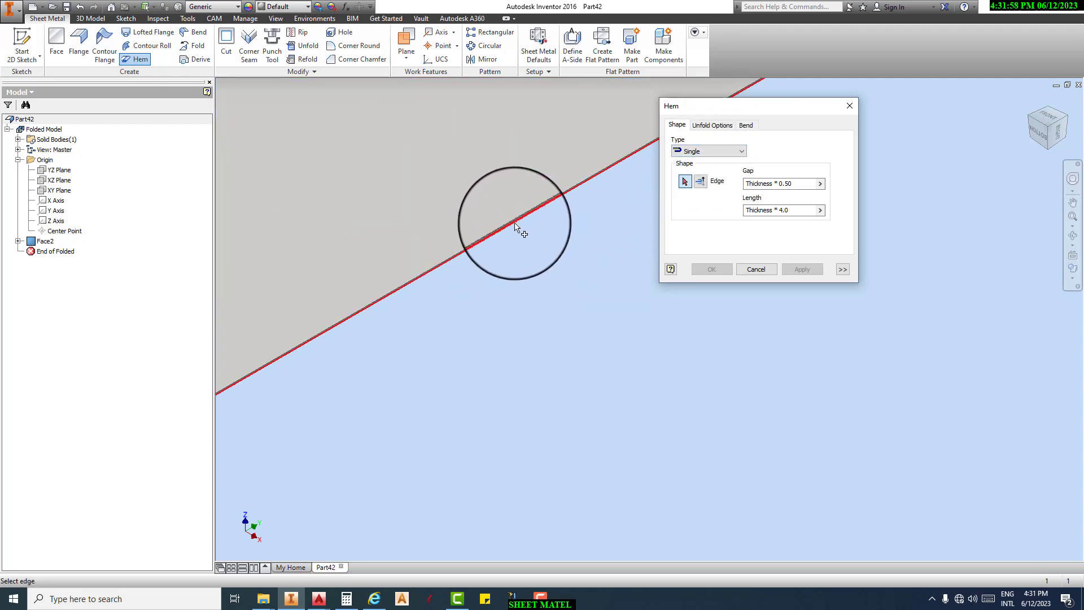
pyautogui.click(518, 225)
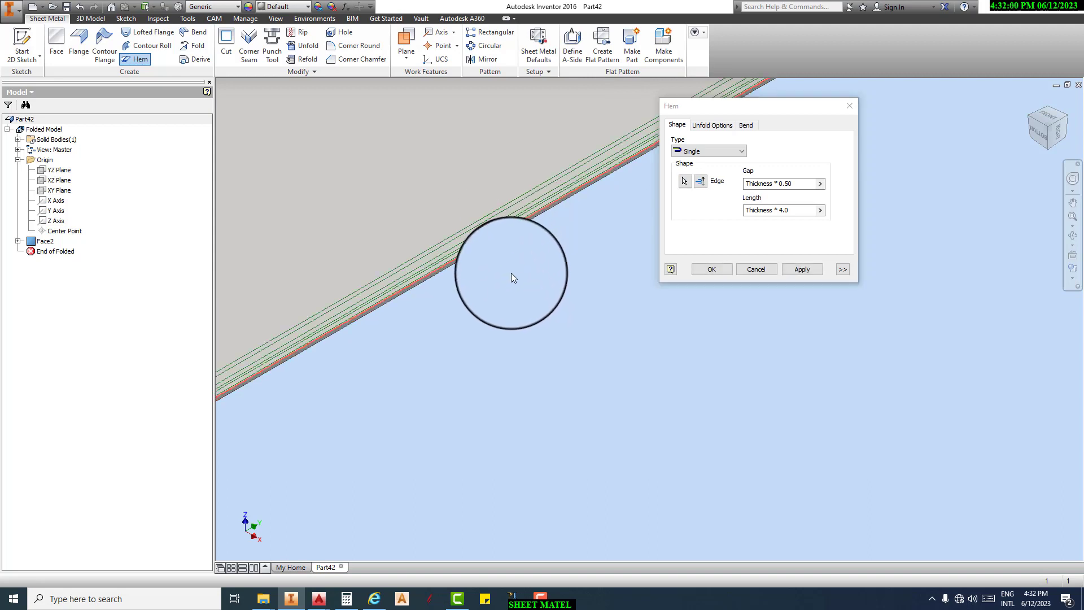
pyautogui.scroll(-3, 510, 273)
pyautogui.scroll(4, 327, 395)
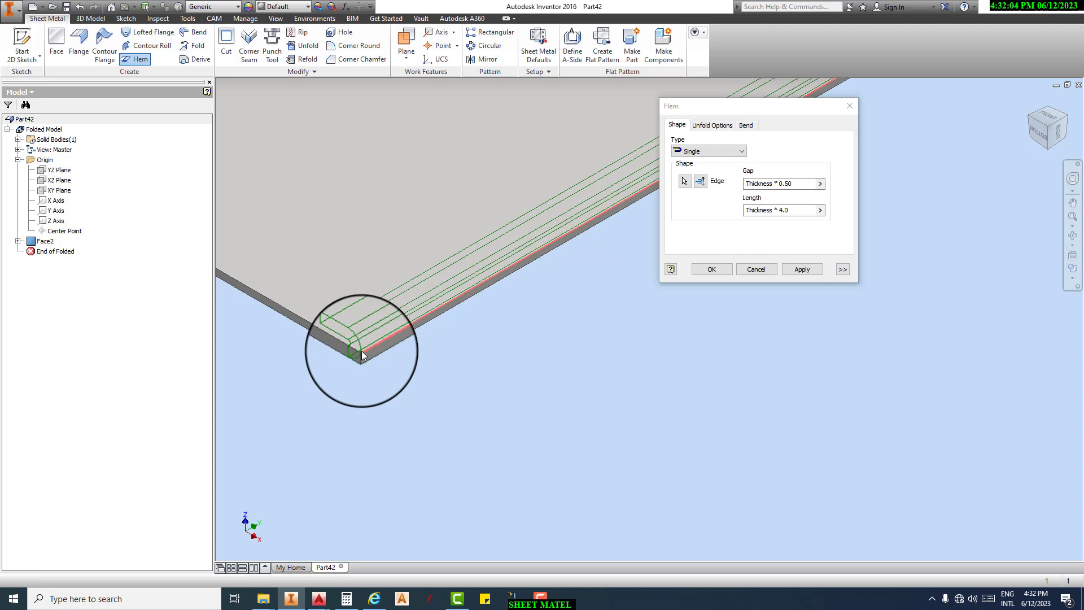
# - Set the hem's gap to Thickness * 10 and its length to Thickness * 50.0, create it and close the Hem command
pyautogui.click(783, 210)
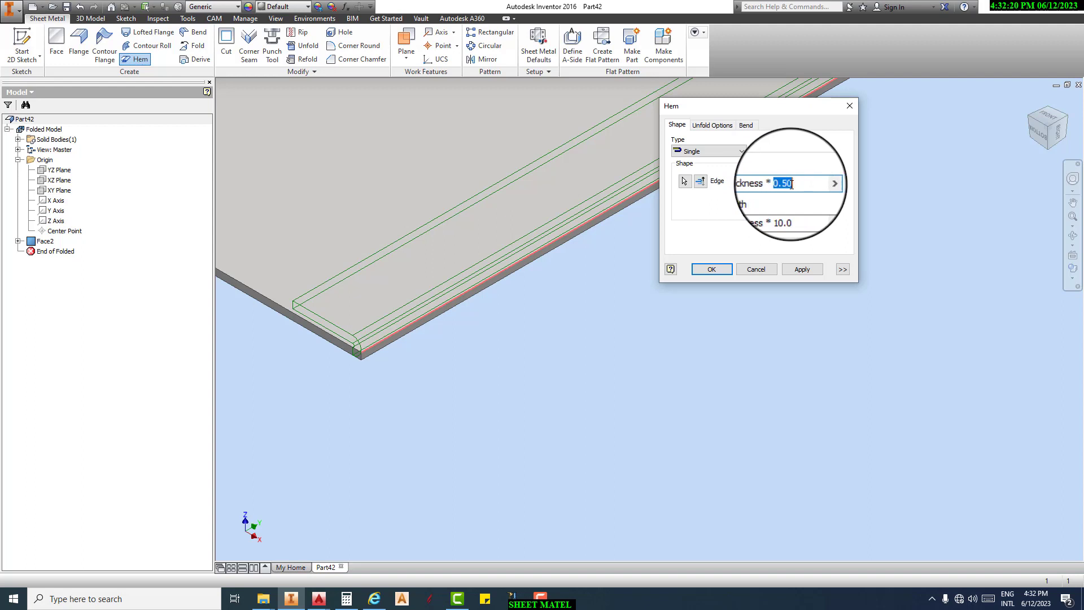
pyautogui.write('1')
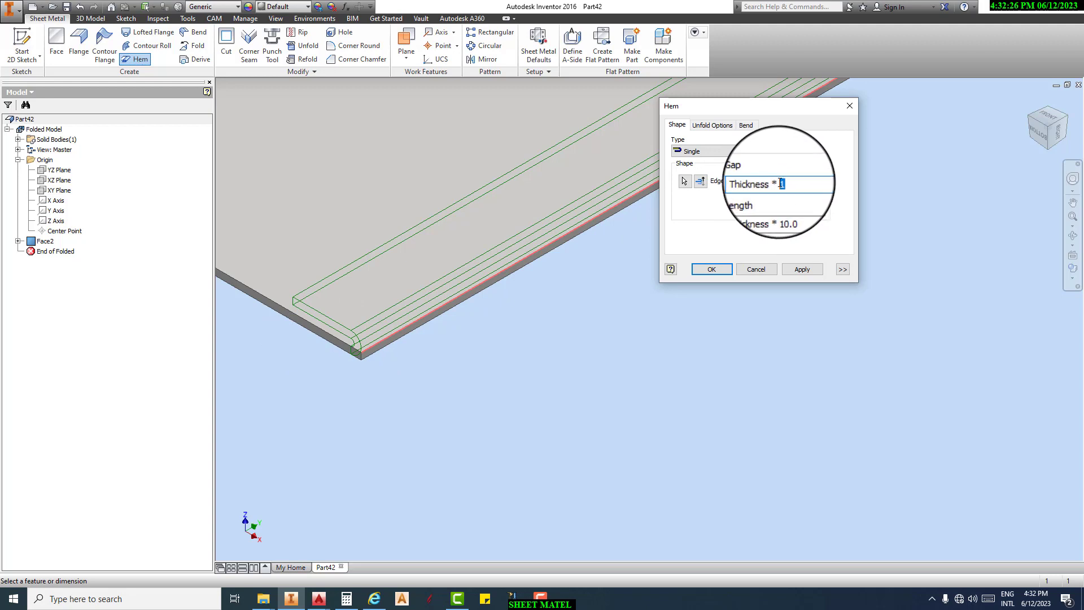
pyautogui.write('10')
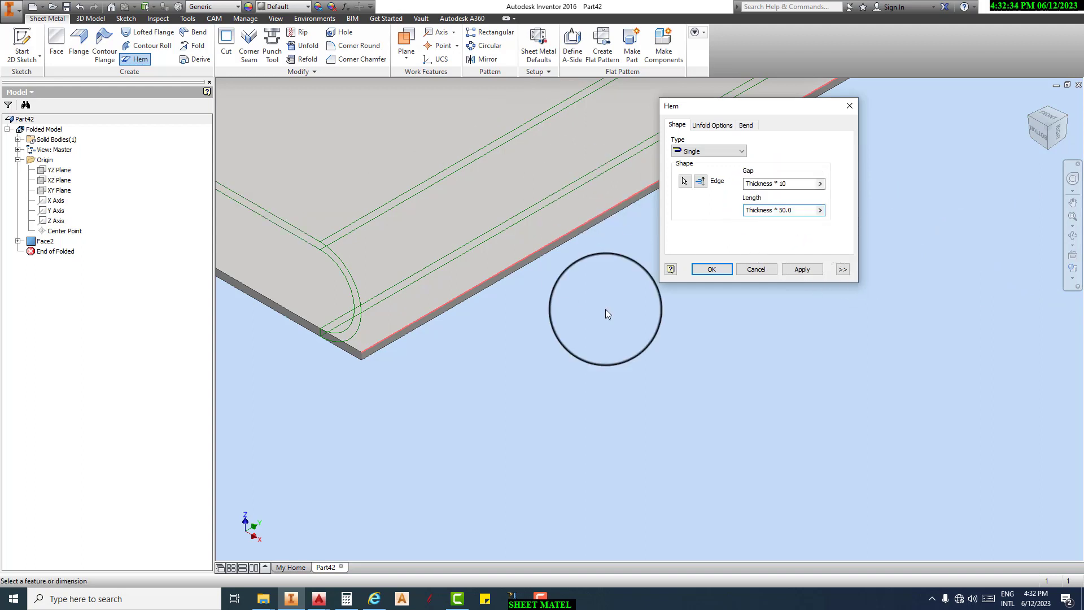
pyautogui.scroll(-5, 623, 361)
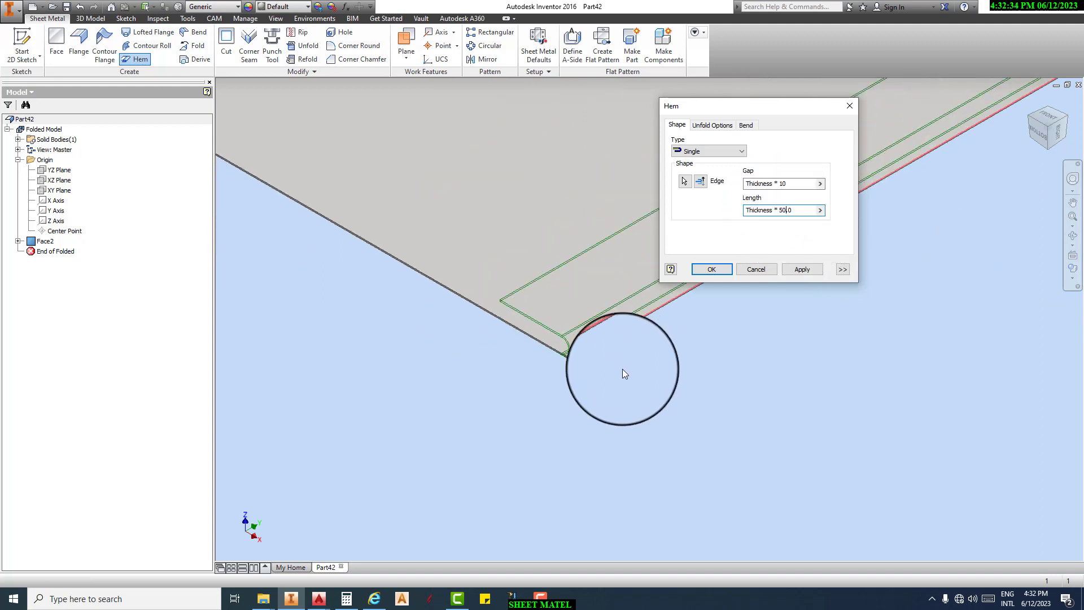
pyautogui.click(802, 269)
pyautogui.click(765, 271)
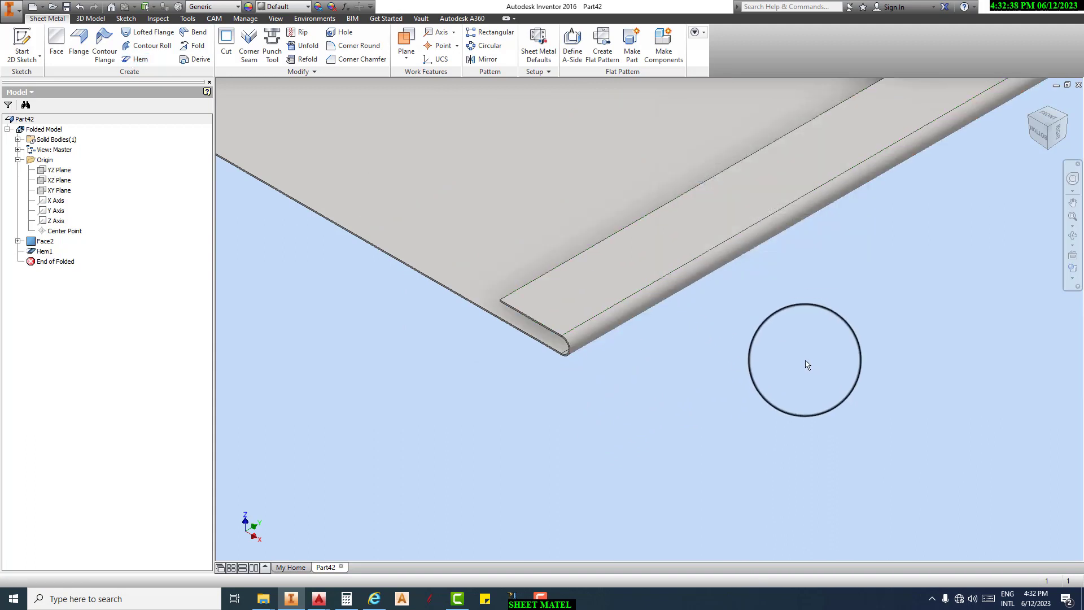
# - Start a Teardrop hem on the opposite short edge of the face
pyautogui.scroll(-3, 790, 378)
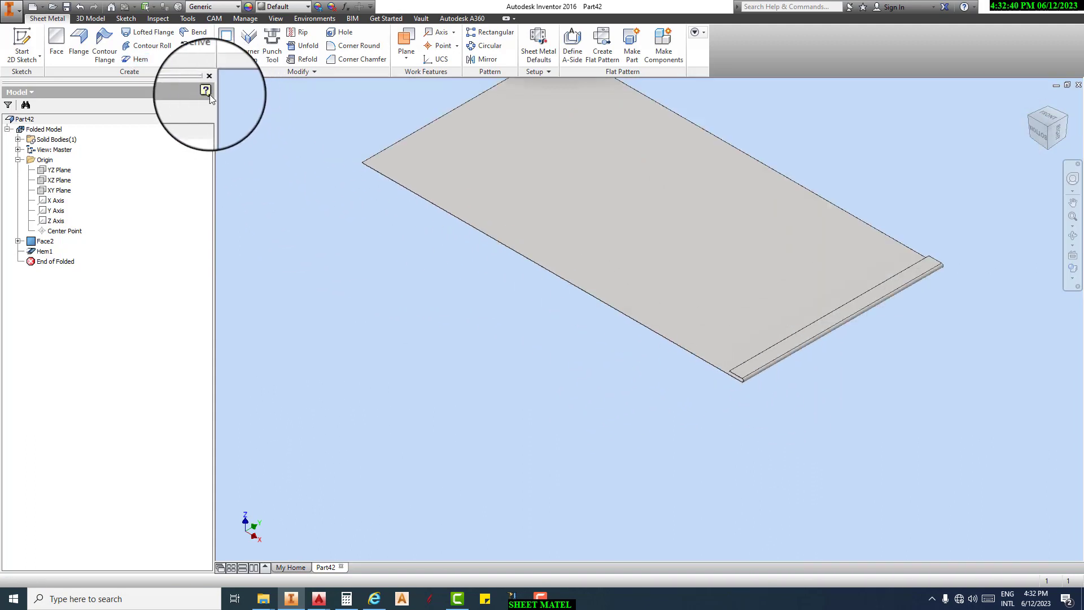
pyautogui.click(136, 59)
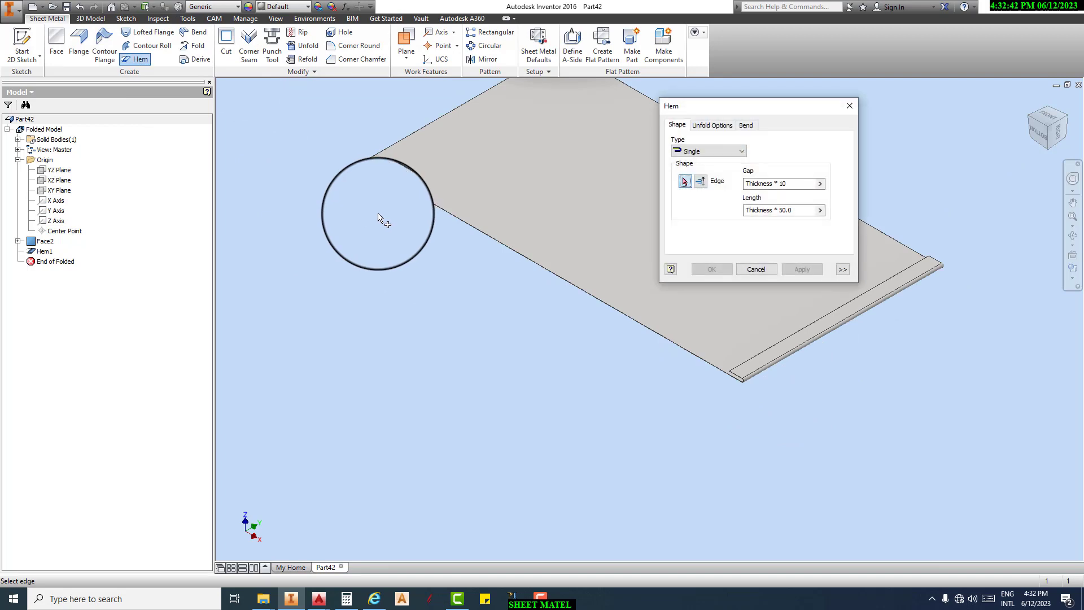
pyautogui.click(741, 151)
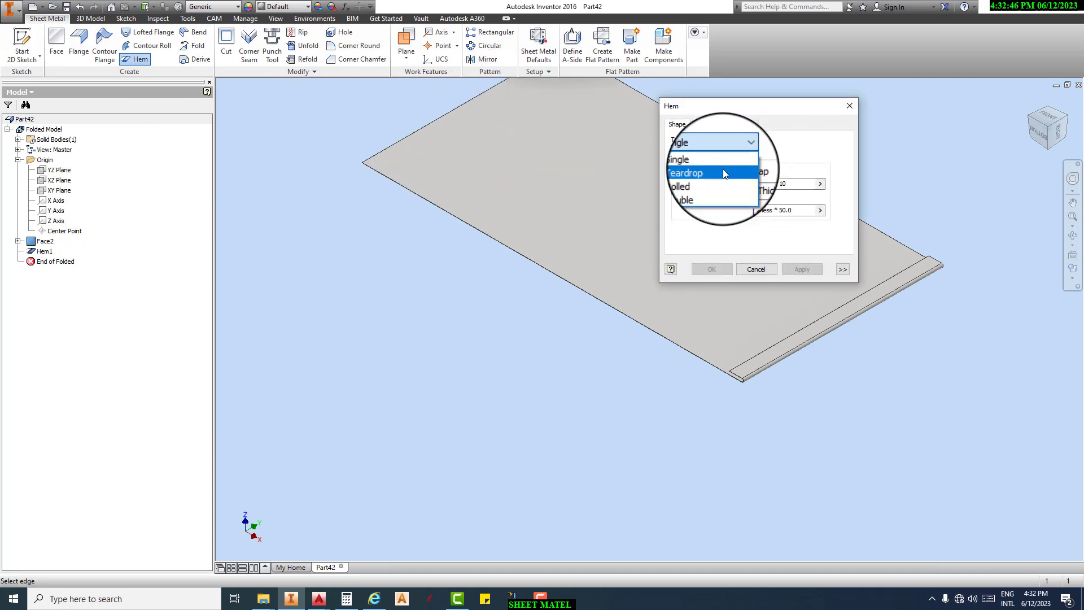
pyautogui.click(723, 168)
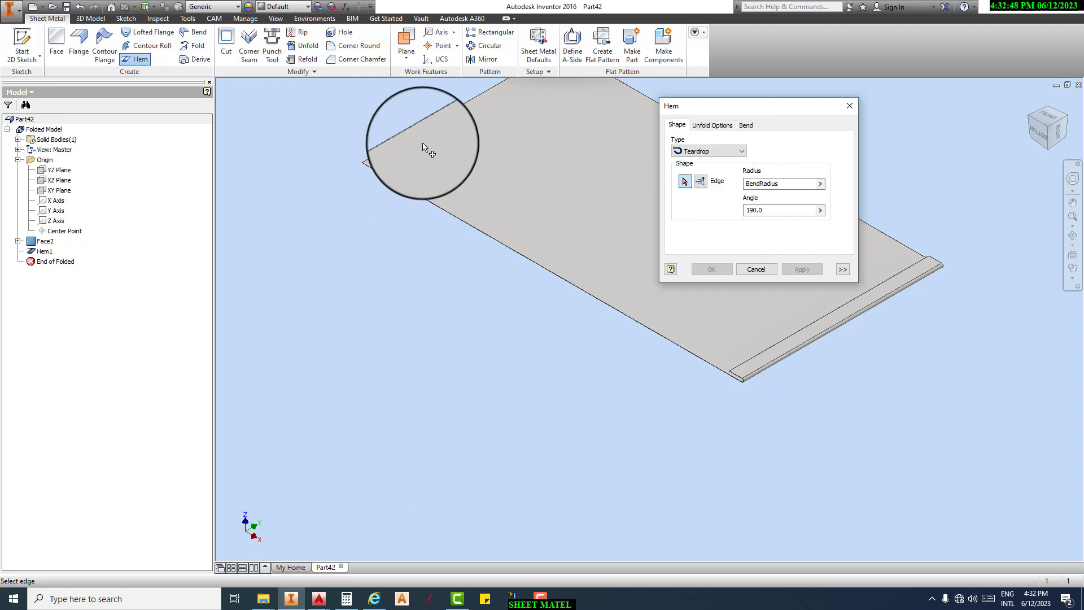
pyautogui.moveTo(421, 203); pyautogui.dragTo(392, 351, button='middle')
pyautogui.scroll(3, 385, 278)
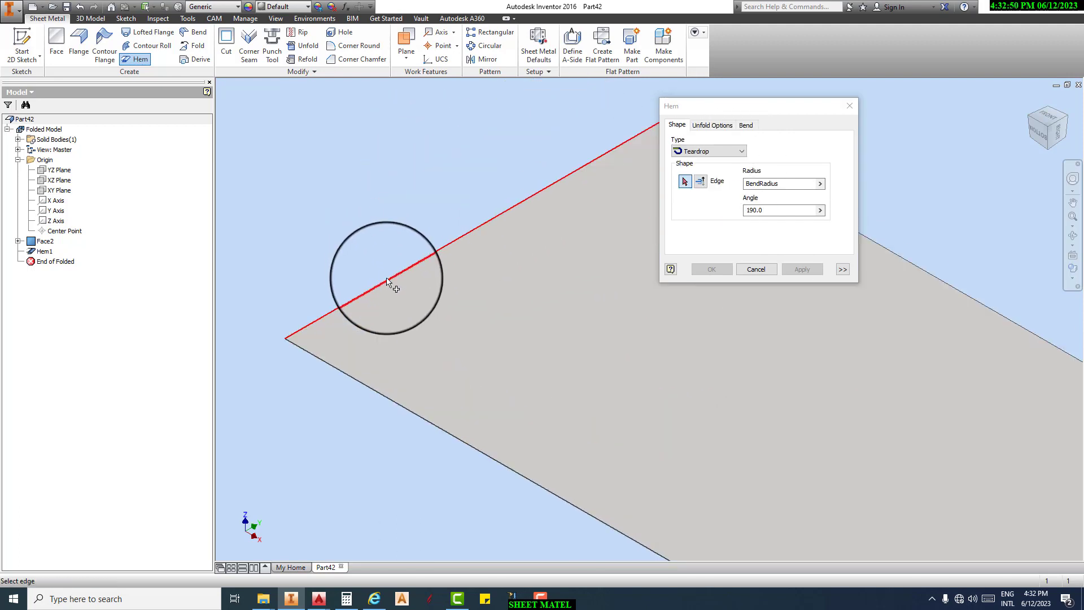
pyautogui.click(387, 278)
pyautogui.scroll(5, 293, 350)
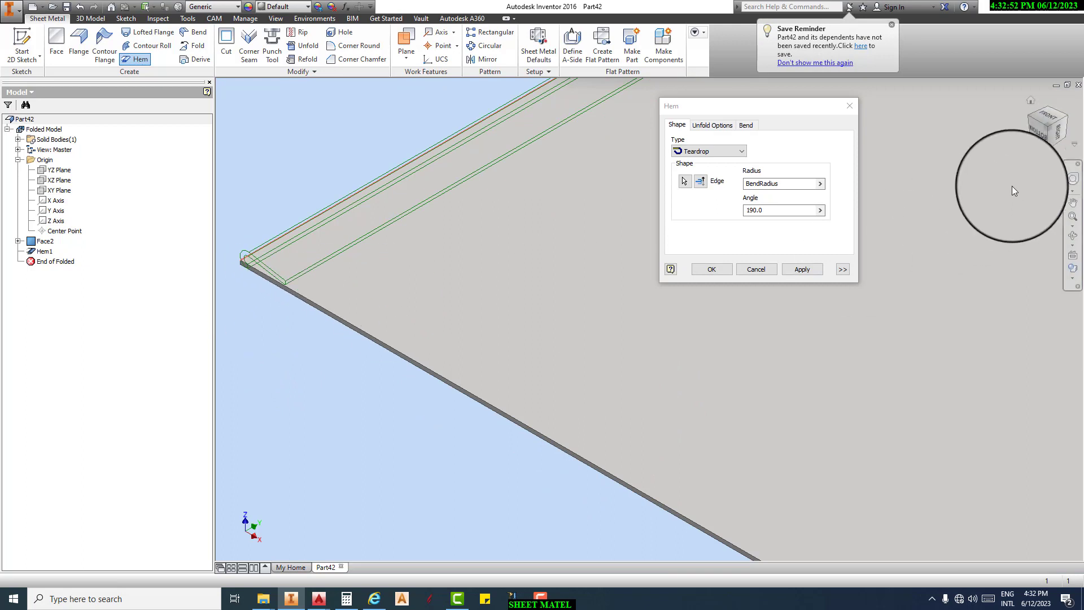
# - Create the teardrop hem with its default radius and angle and close the Hem command
pyautogui.click(1037, 132)
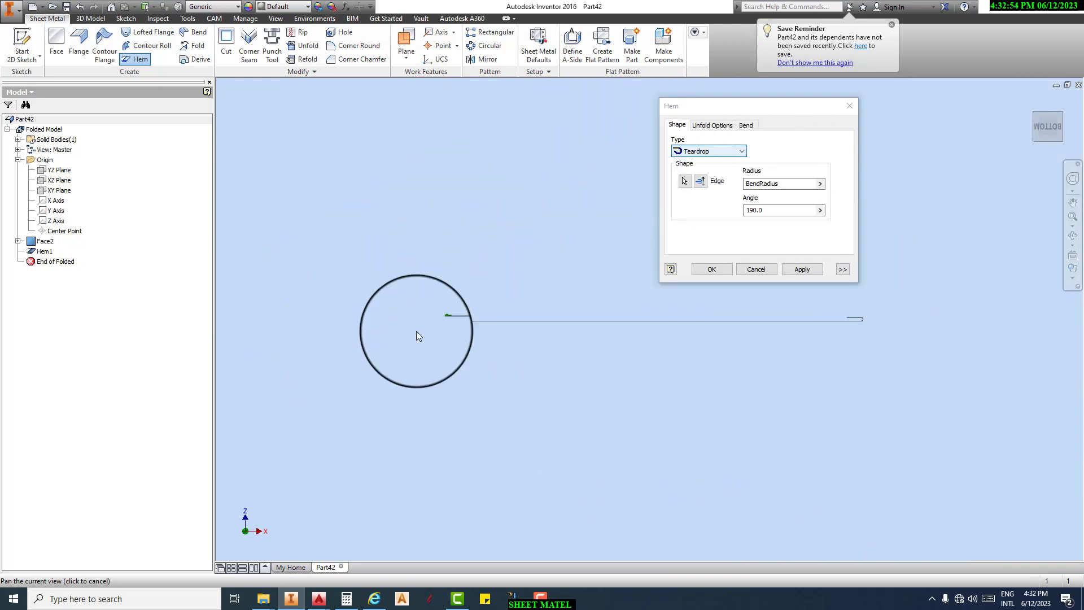
pyautogui.scroll(6, 480, 322)
pyautogui.moveTo(274, 334); pyautogui.dragTo(487, 343, button='middle')
pyautogui.scroll(5, 422, 338)
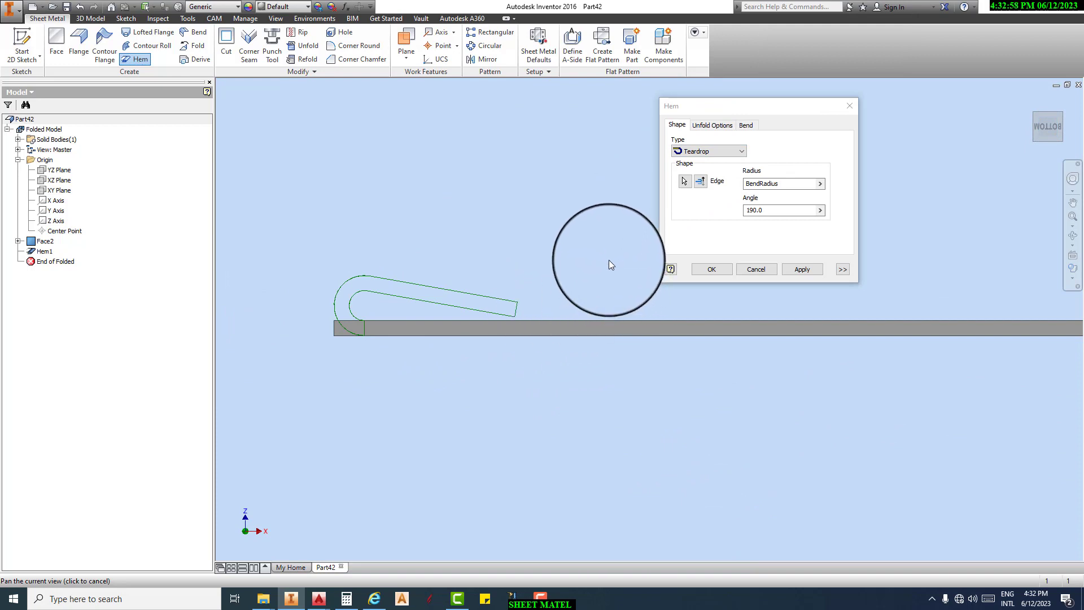
pyautogui.click(796, 269)
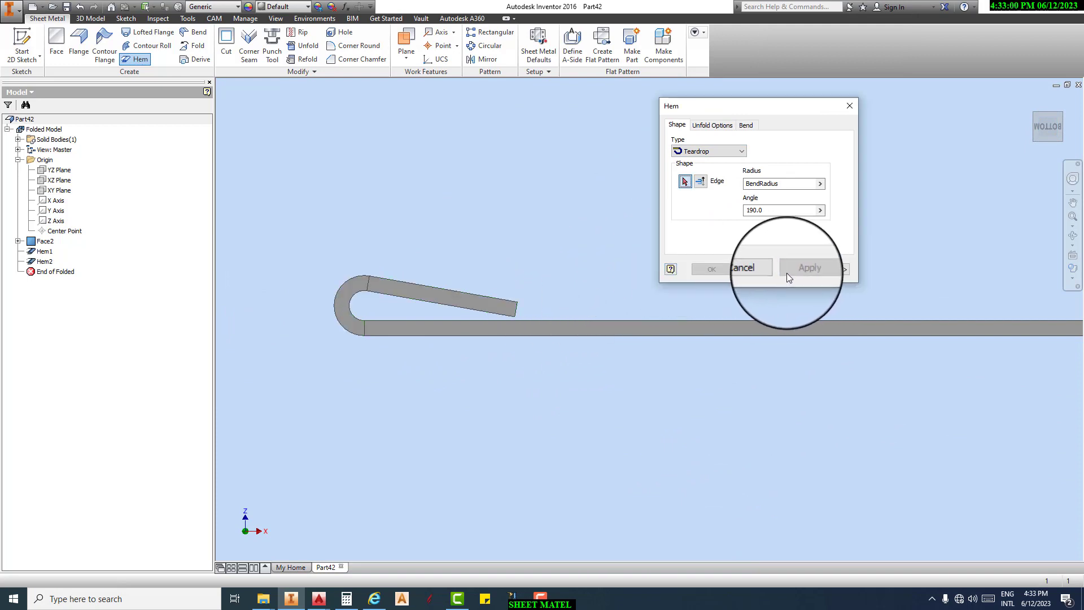
pyautogui.click(751, 269)
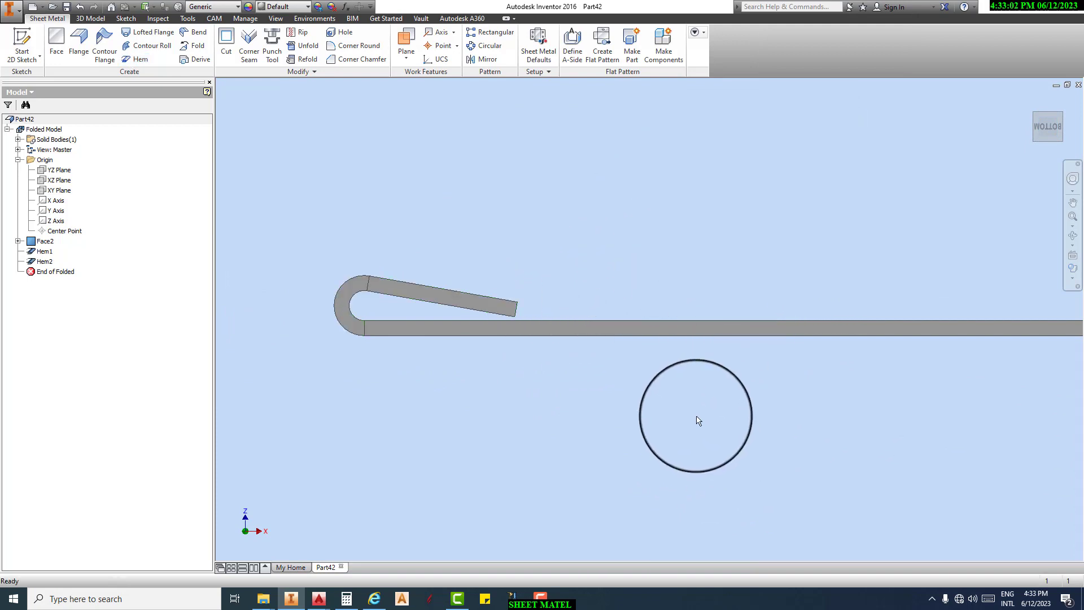
# - Edit the teardrop hem and flip its direction so it folds beneath the face
pyautogui.press('F6')
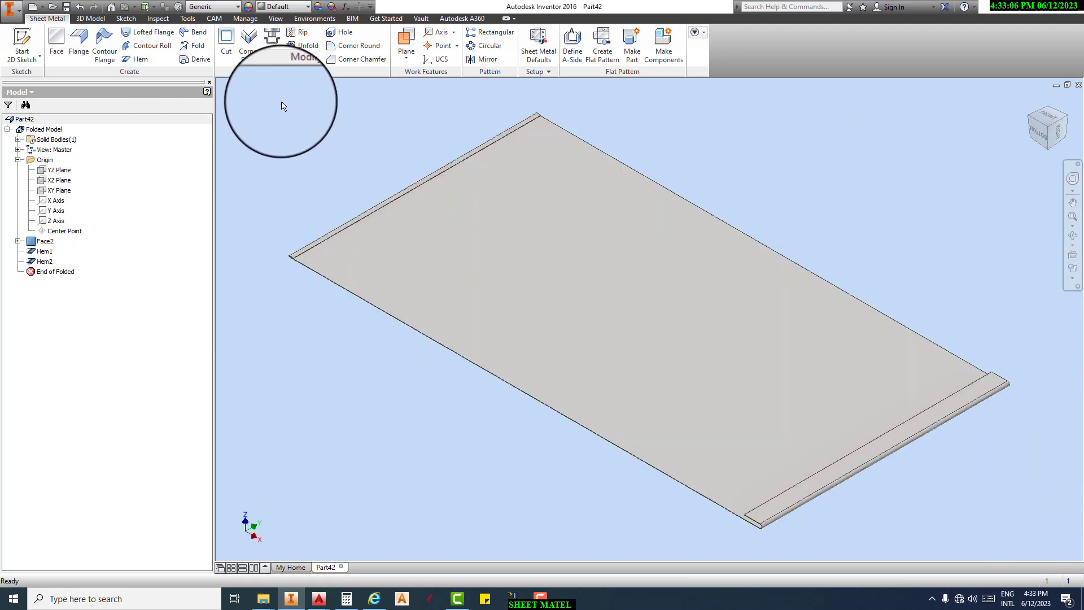
pyautogui.scroll(5, 308, 259)
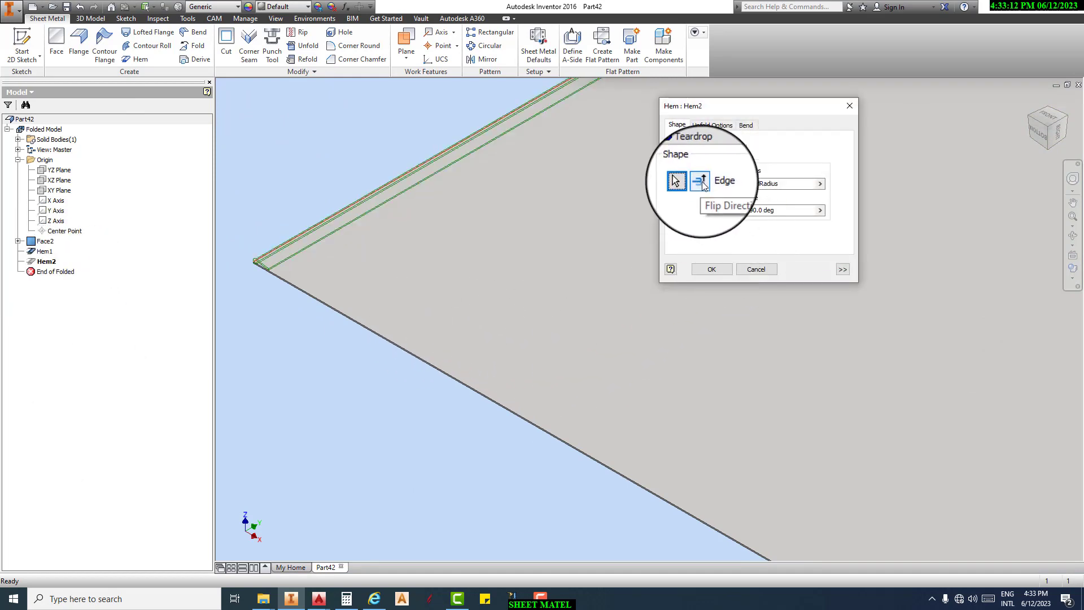
pyautogui.scroll(5, 368, 339)
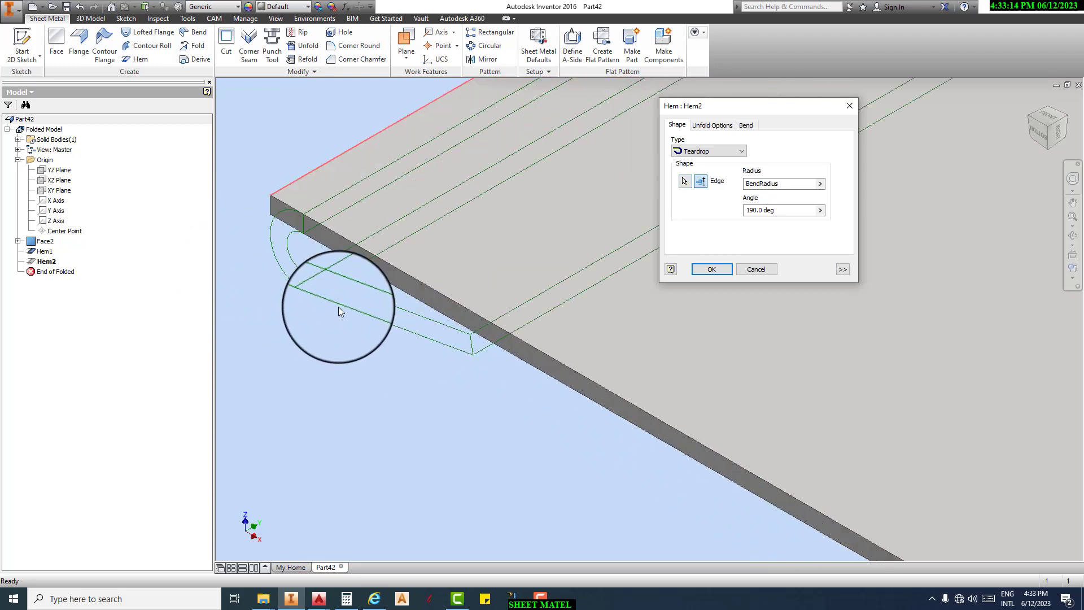
pyautogui.click(700, 180)
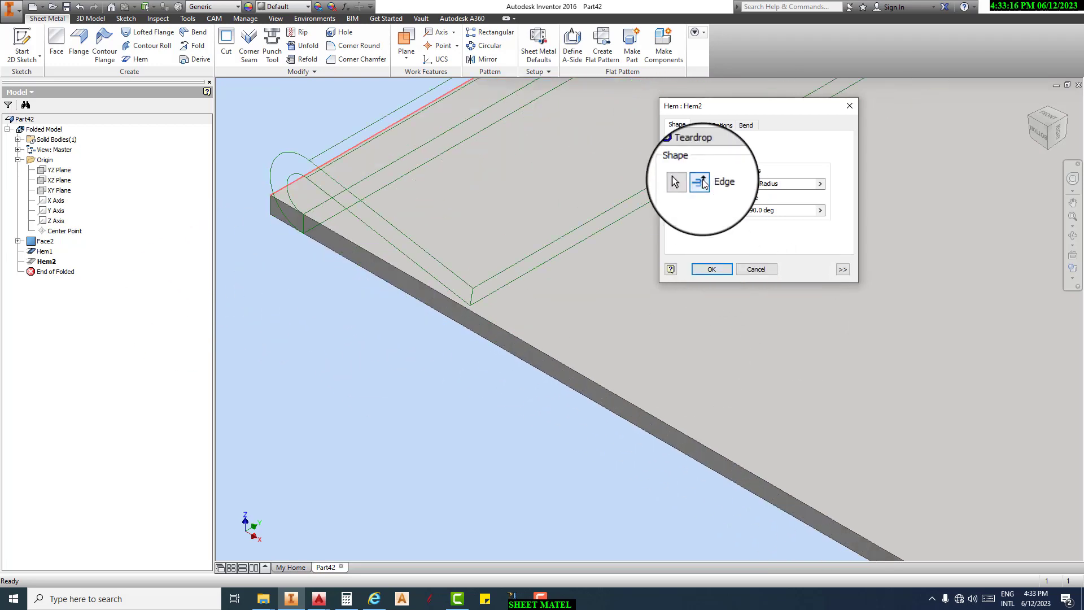
pyautogui.click(701, 181)
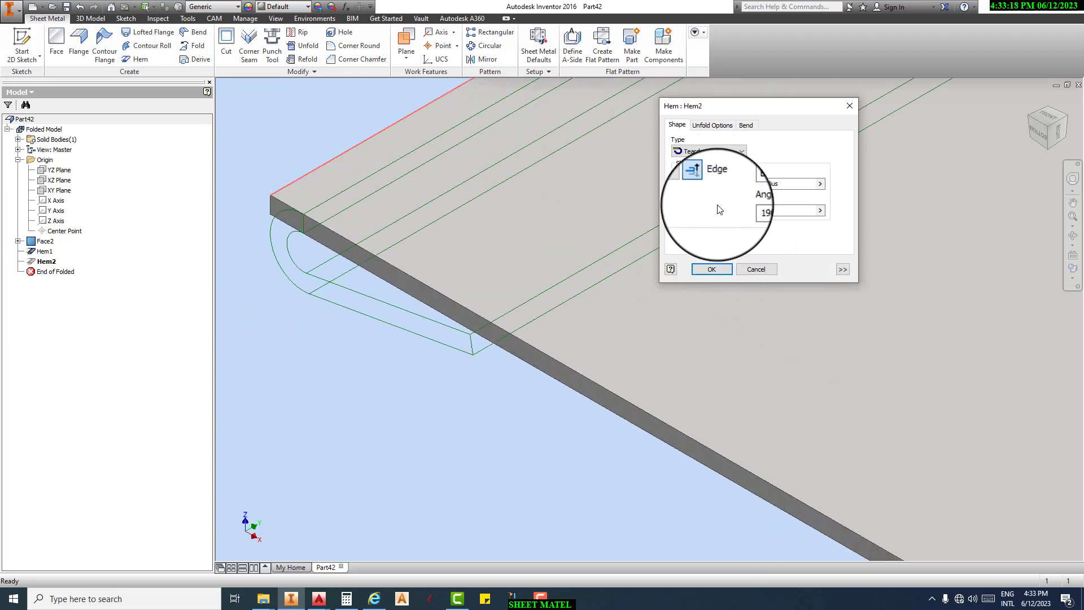
pyautogui.click(711, 270)
# - Edit the single hem at the other end and flip its direction to fold beneath the face
pyautogui.scroll(-3, 487, 322)
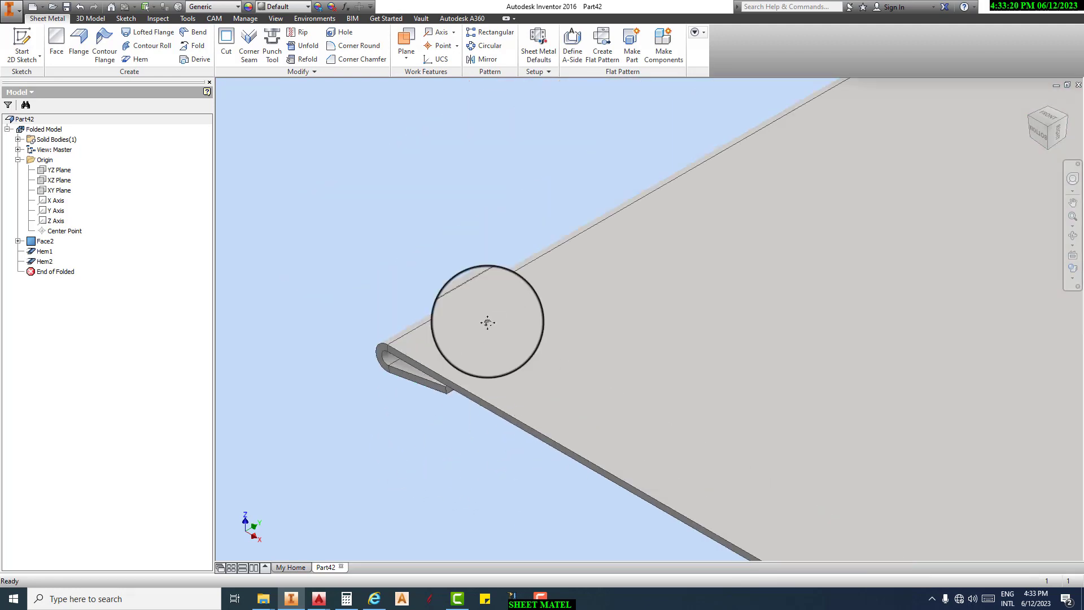
pyautogui.moveTo(487, 323); pyautogui.dragTo(338, 36, button='middle')
pyautogui.scroll(-5, 575, 399)
pyautogui.moveTo(704, 431); pyautogui.dragTo(361, 155, button='middle')
pyautogui.scroll(-5, 879, 486)
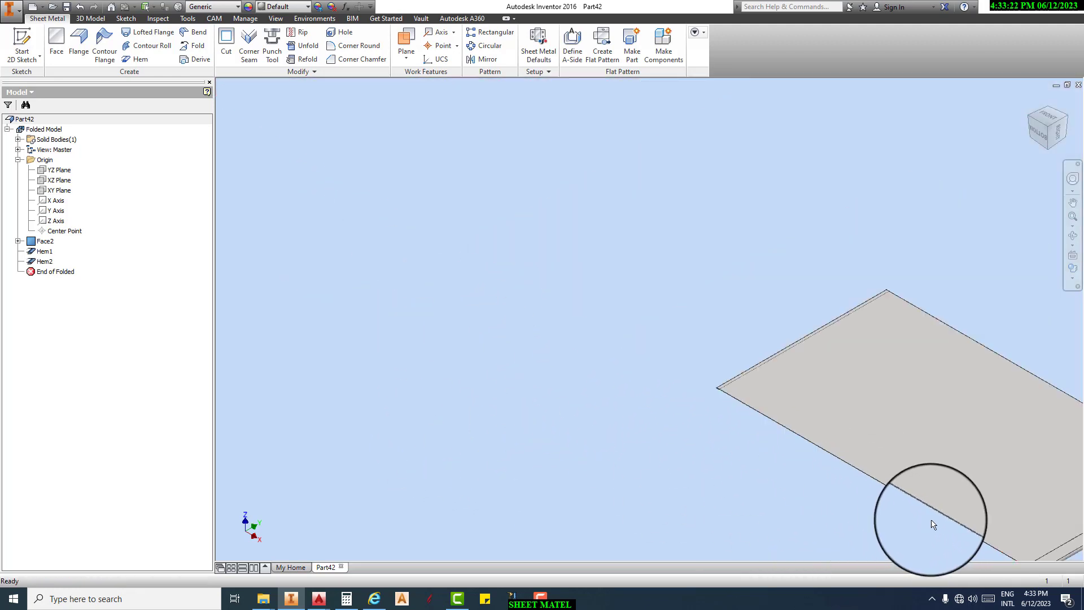
pyautogui.moveTo(933, 524); pyautogui.dragTo(636, 390, button='middle')
pyautogui.scroll(5, 726, 417)
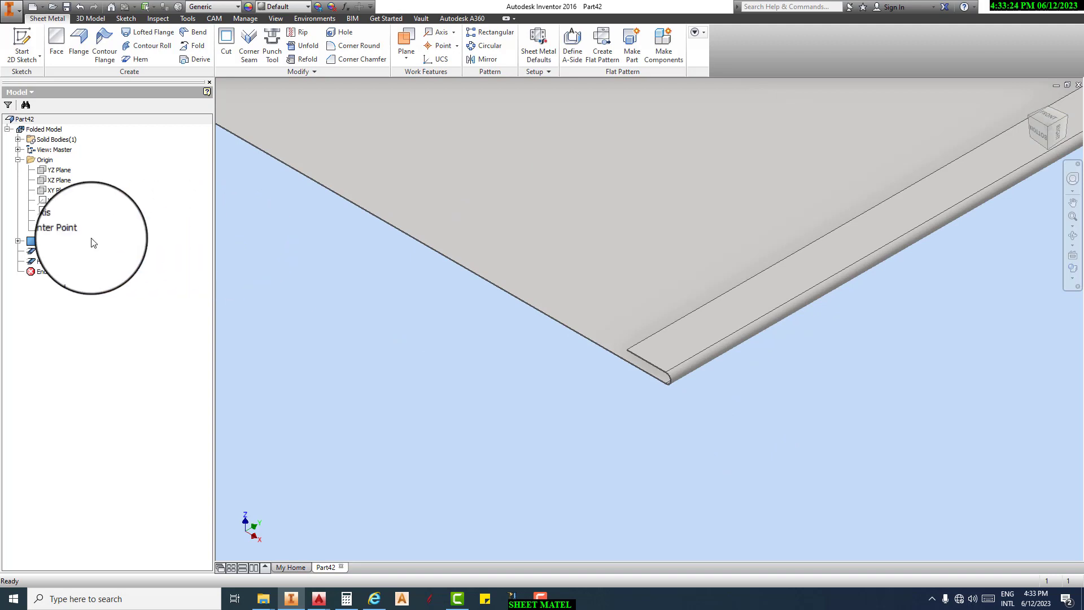
pyautogui.doubleClick(45, 251)
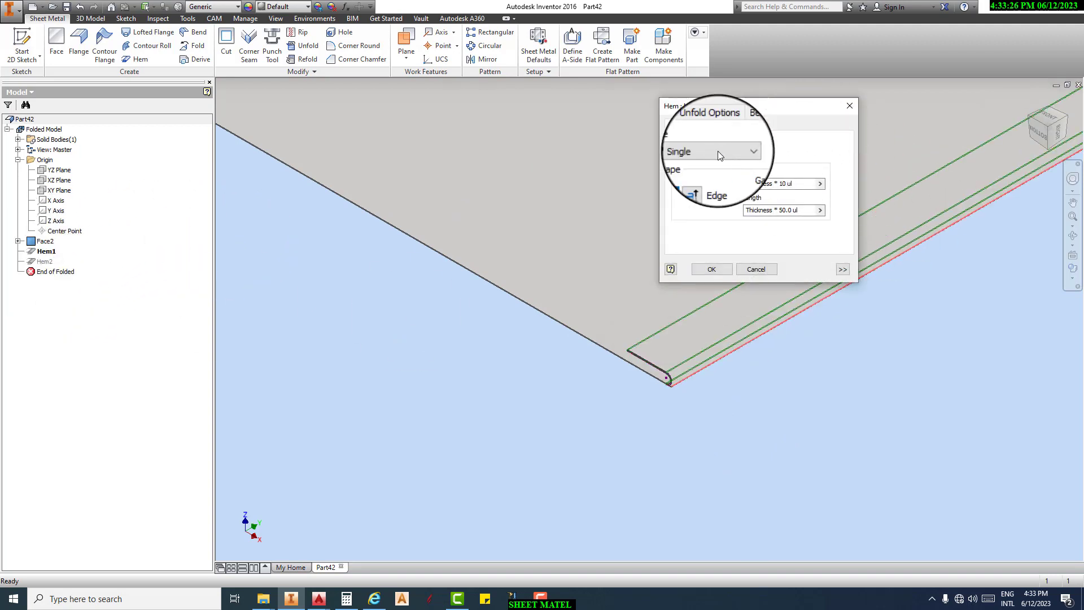
pyautogui.click(700, 181)
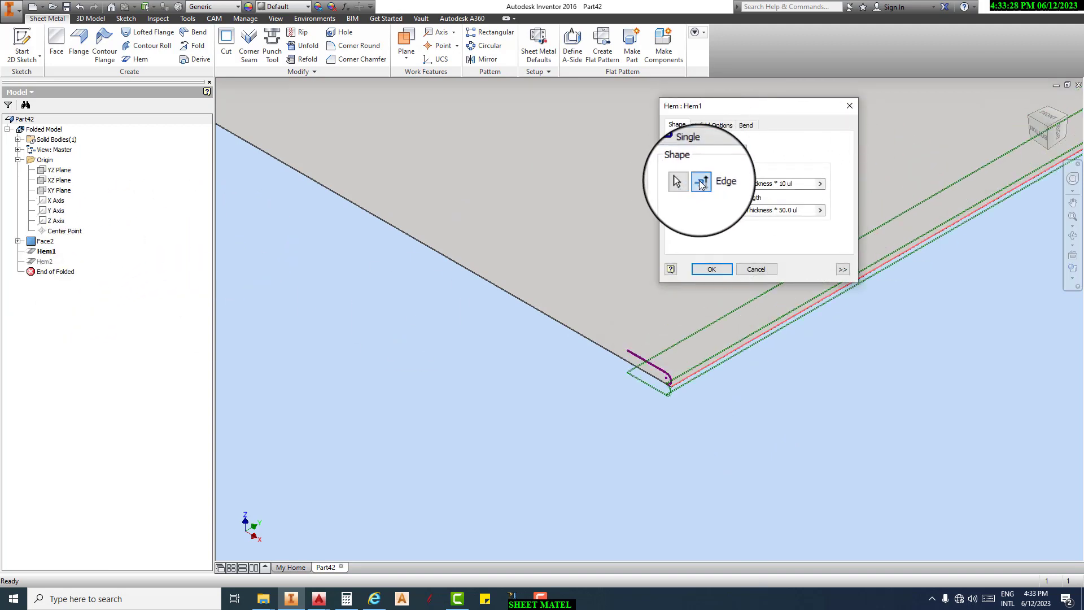
pyautogui.click(720, 268)
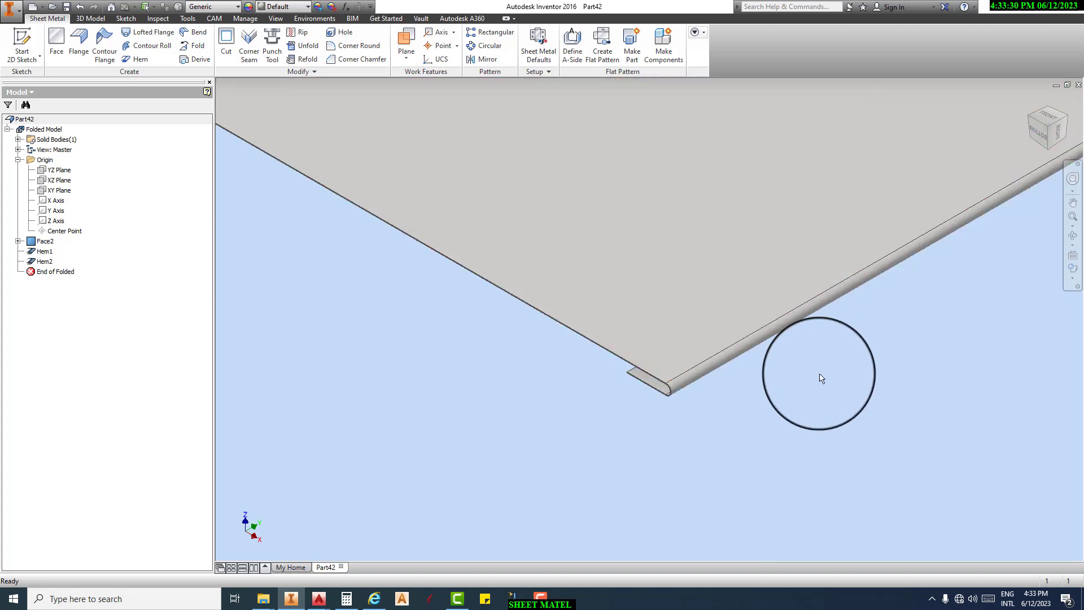
# - Start a Rolled hem on the near long edge of the rectangular face
pyautogui.scroll(2, 729, 429)
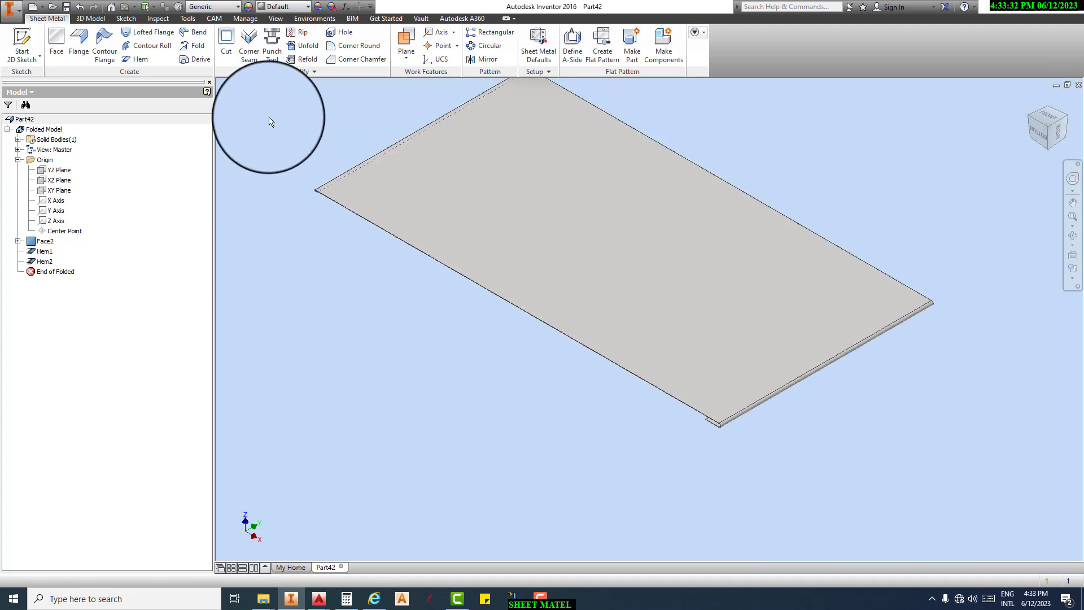
pyautogui.click(135, 61)
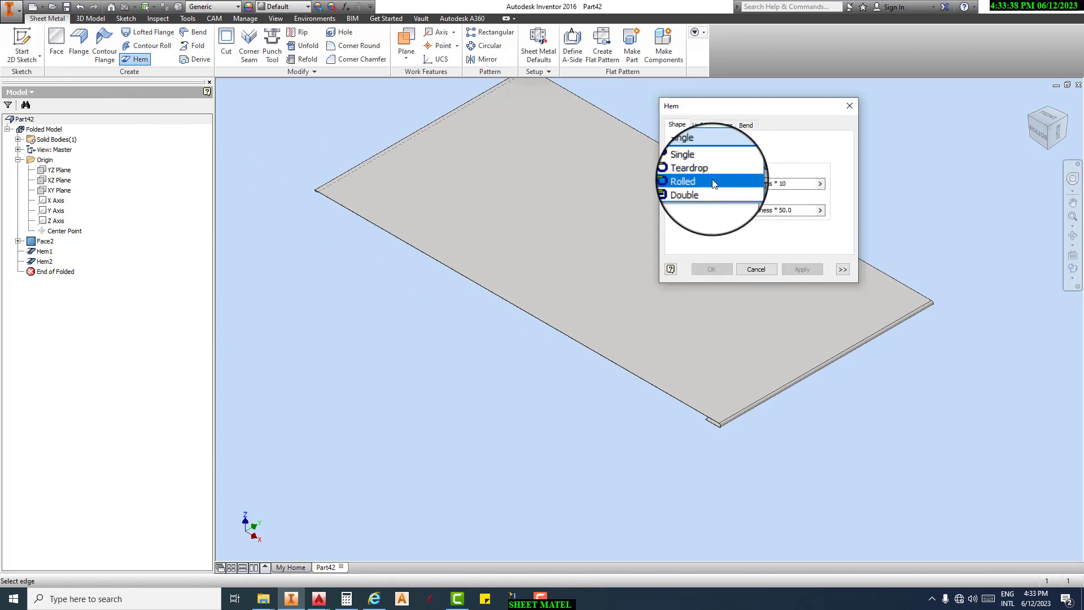
pyautogui.click(713, 182)
pyautogui.scroll(6, 551, 314)
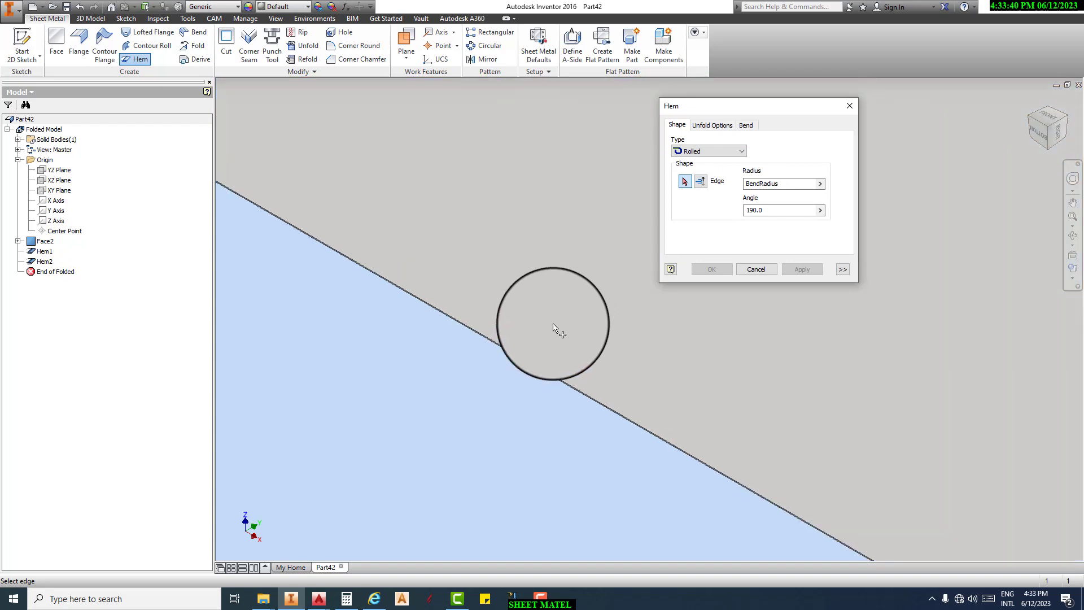
pyautogui.click(529, 402)
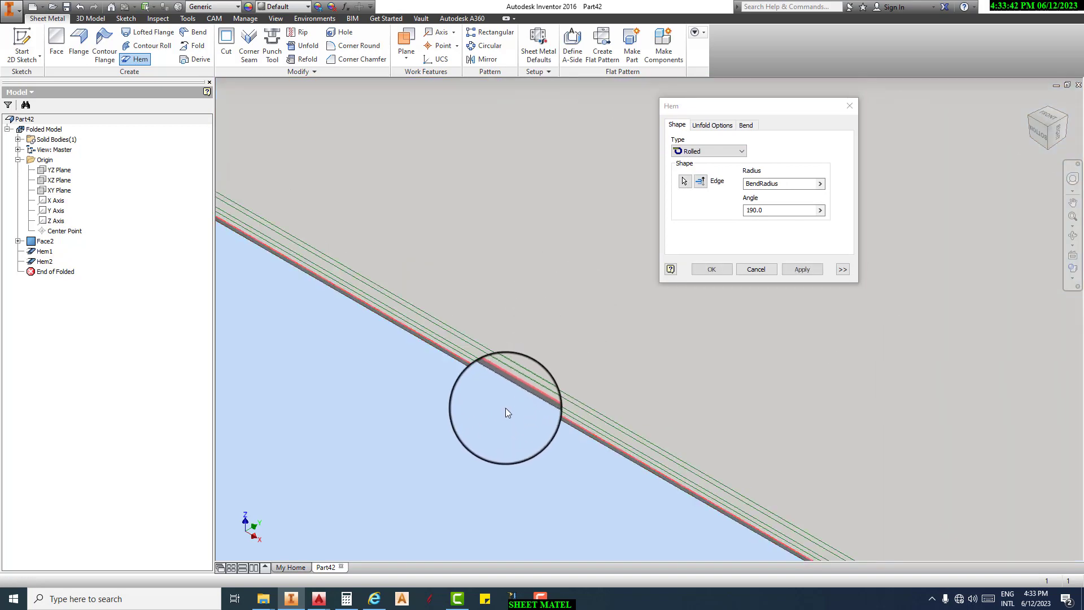
pyautogui.scroll(-6, 508, 417)
pyautogui.scroll(5, 622, 449)
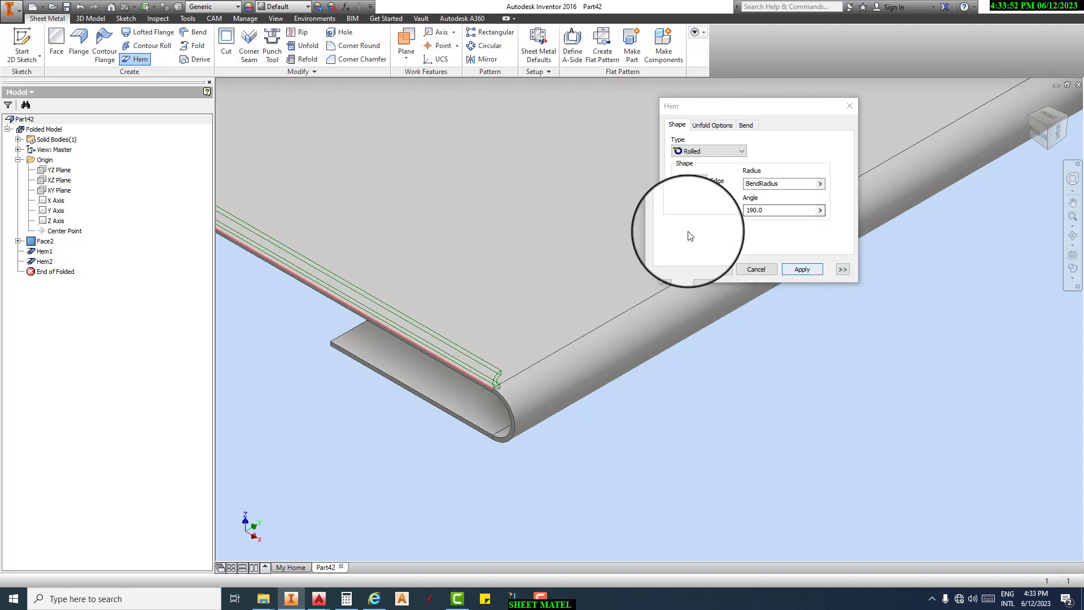
# - Set the rolled hem's angle to 130 degrees, create it and close the Hem command
pyautogui.moveTo(754, 209); pyautogui.dragTo(747, 213)
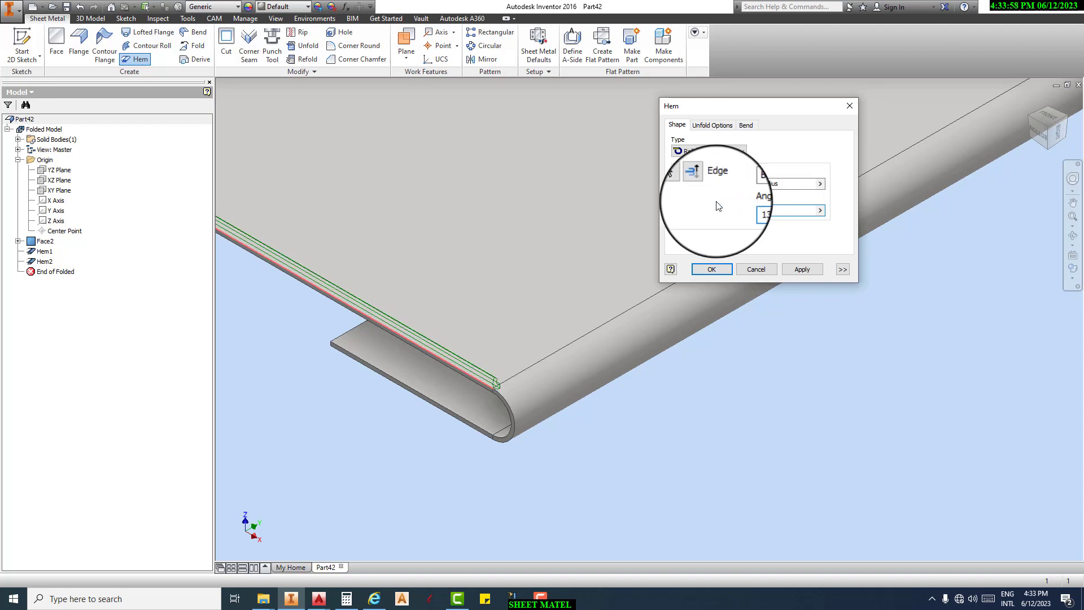
pyautogui.scroll(3, 523, 388)
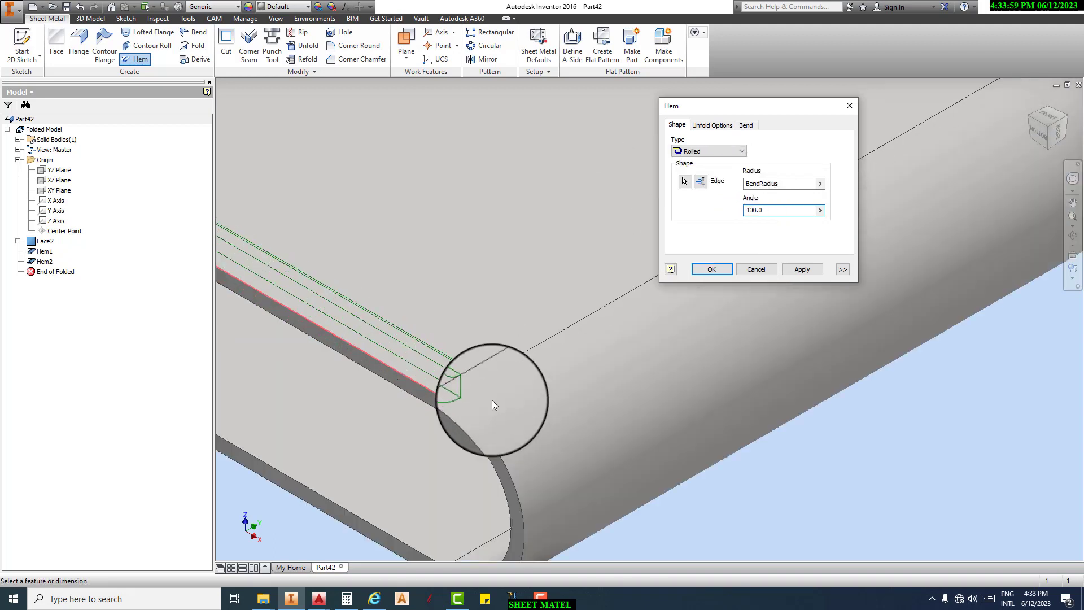
pyautogui.click(811, 270)
pyautogui.click(748, 269)
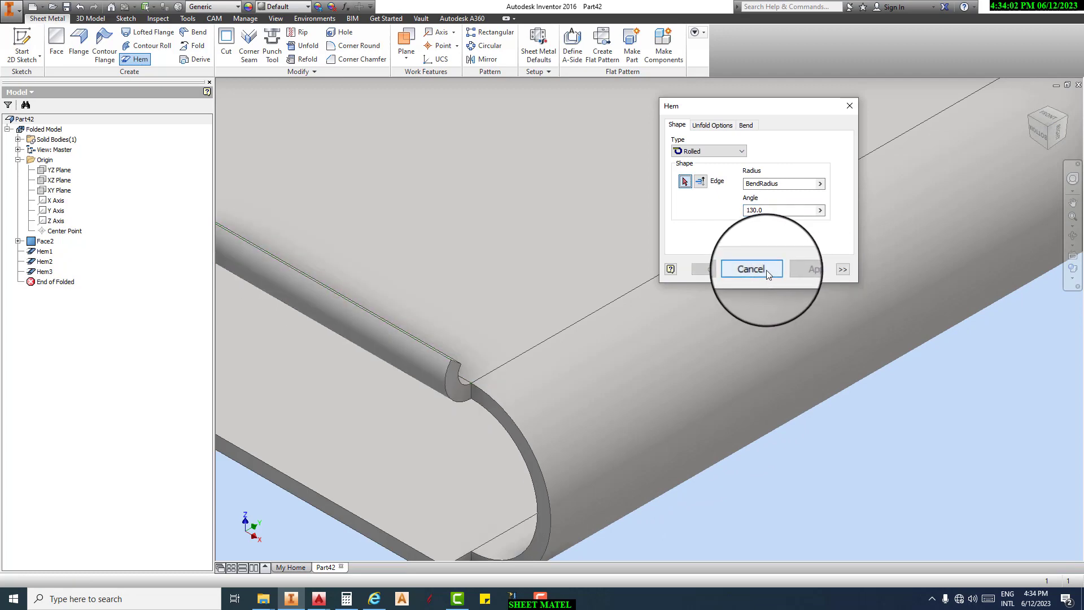
pyautogui.scroll(3, 486, 384)
pyautogui.scroll(-8, 486, 395)
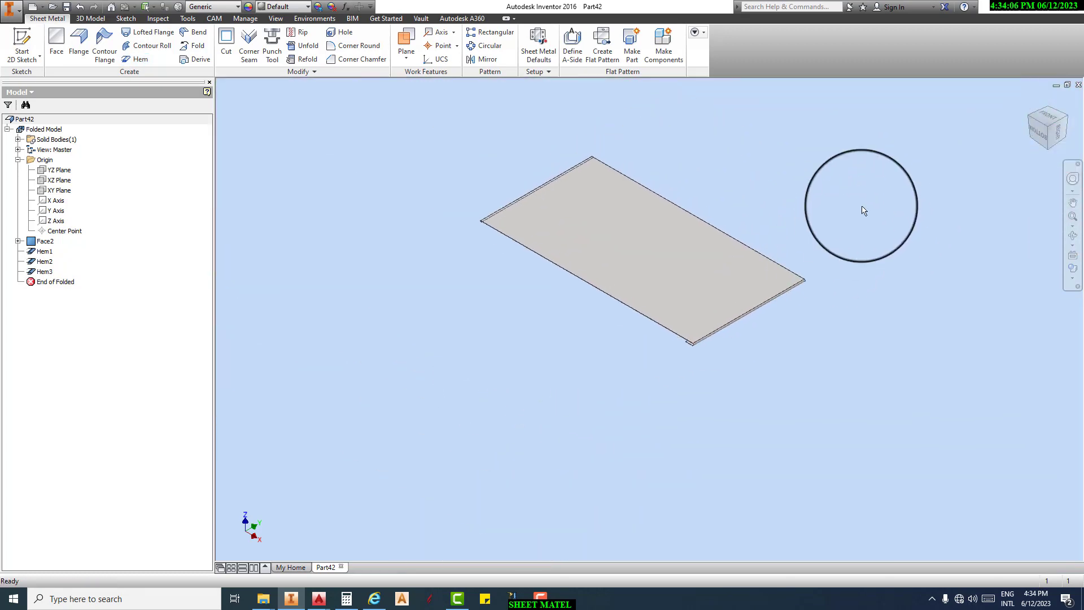
# - Start a Double hem on the far long edge of the face, opposite the rolled hem
pyautogui.scroll(3, 841, 282)
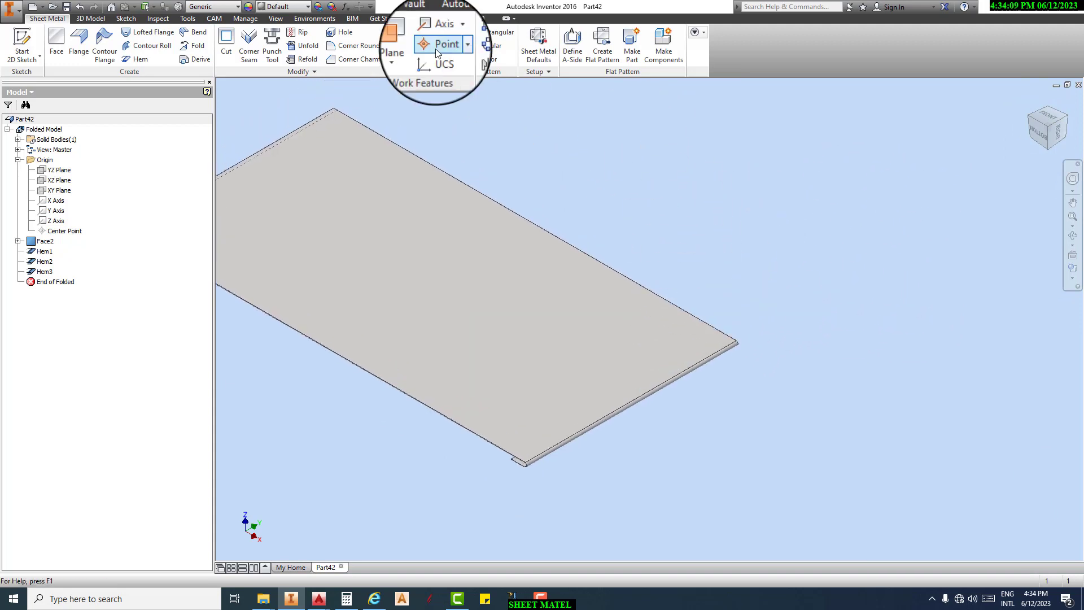
pyautogui.click(137, 59)
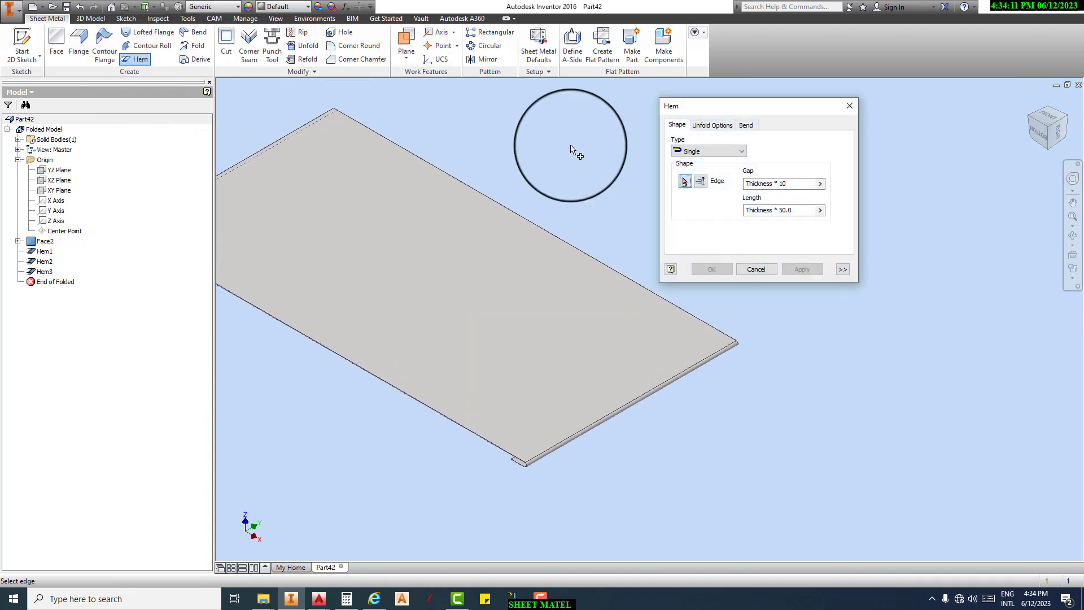
pyautogui.click(737, 151)
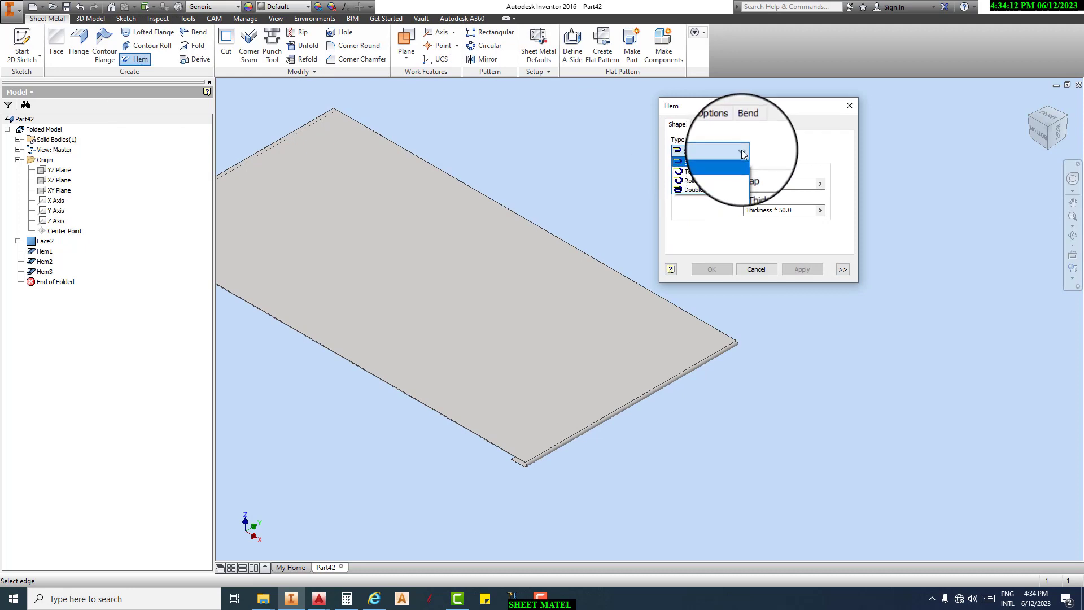
pyautogui.click(721, 190)
pyautogui.scroll(3, 688, 337)
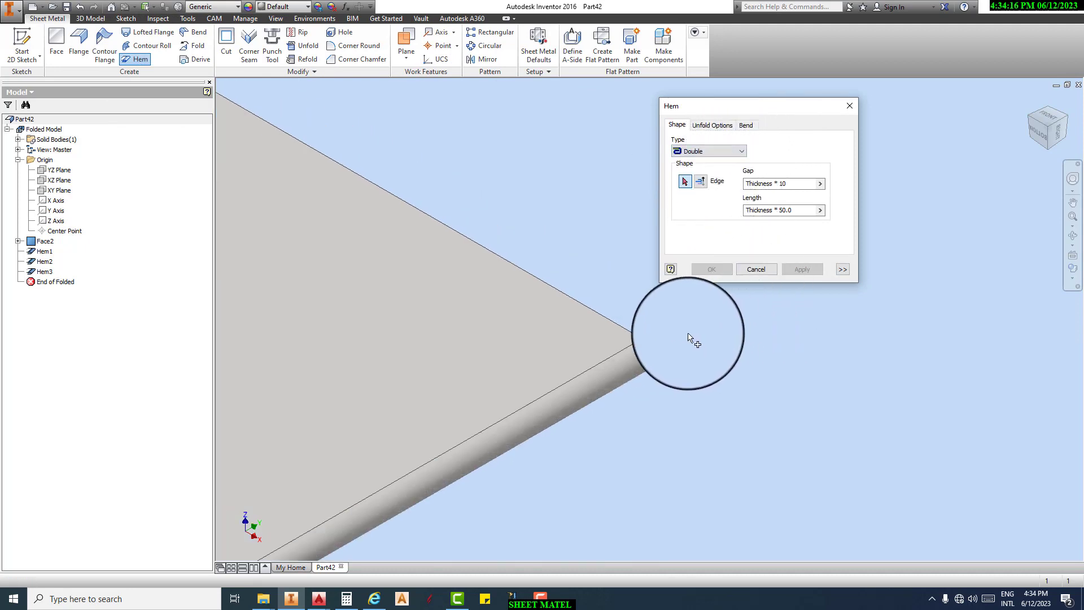
pyautogui.scroll(-3, 621, 333)
pyautogui.click(619, 326)
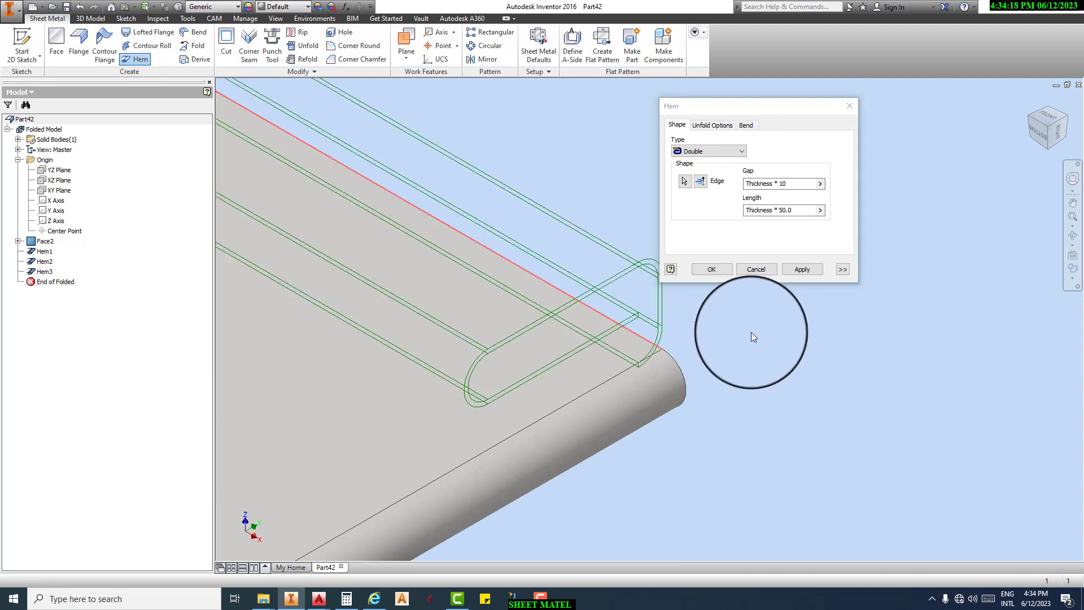
# - Create the double hem with length Thickness * 100 and gap Thickness * 30, and close the Hem command
pyautogui.moveTo(813, 107); pyautogui.dragTo(905, 114)
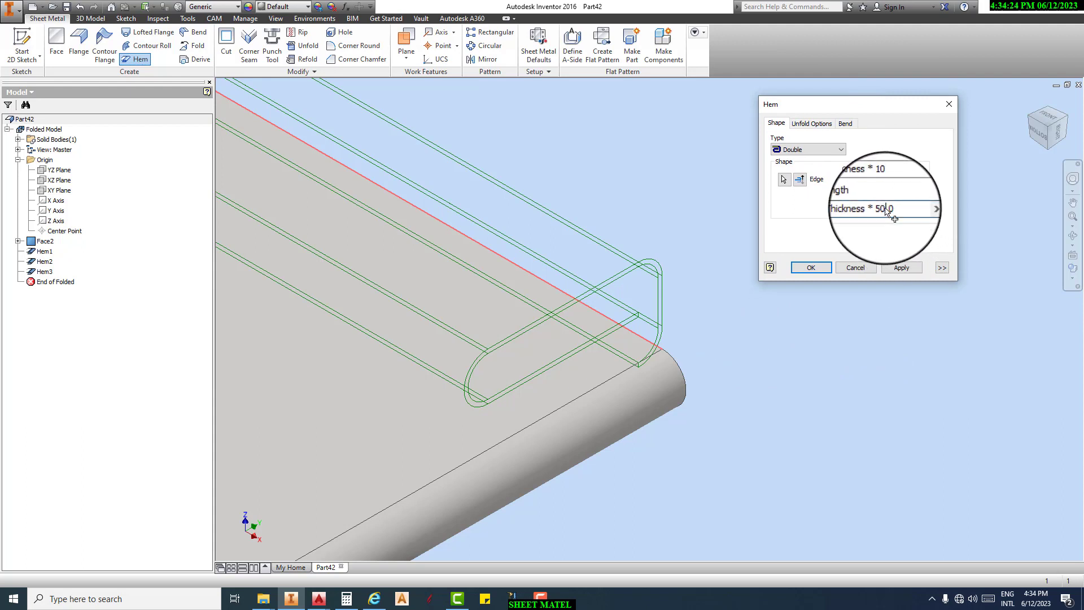
pyautogui.moveTo(885, 208); pyautogui.dragTo(883, 209)
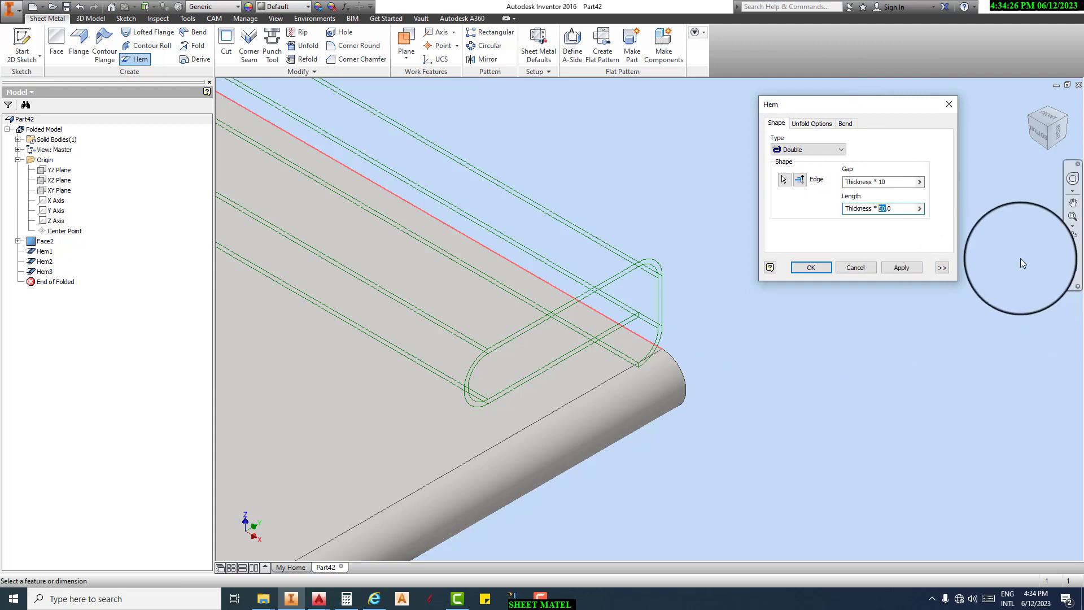
pyautogui.write('100')
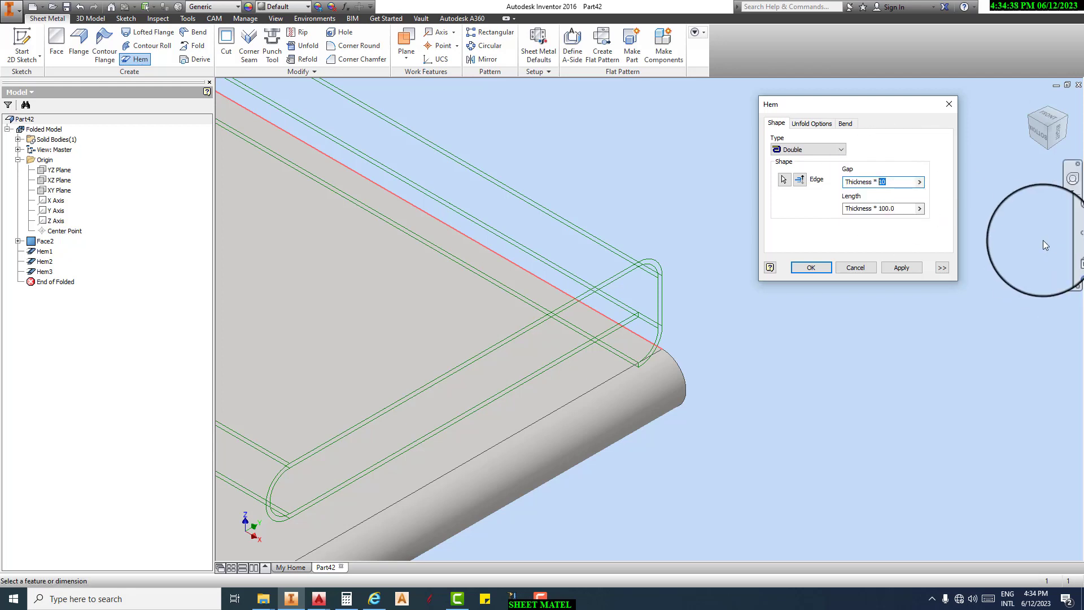
pyautogui.write('30')
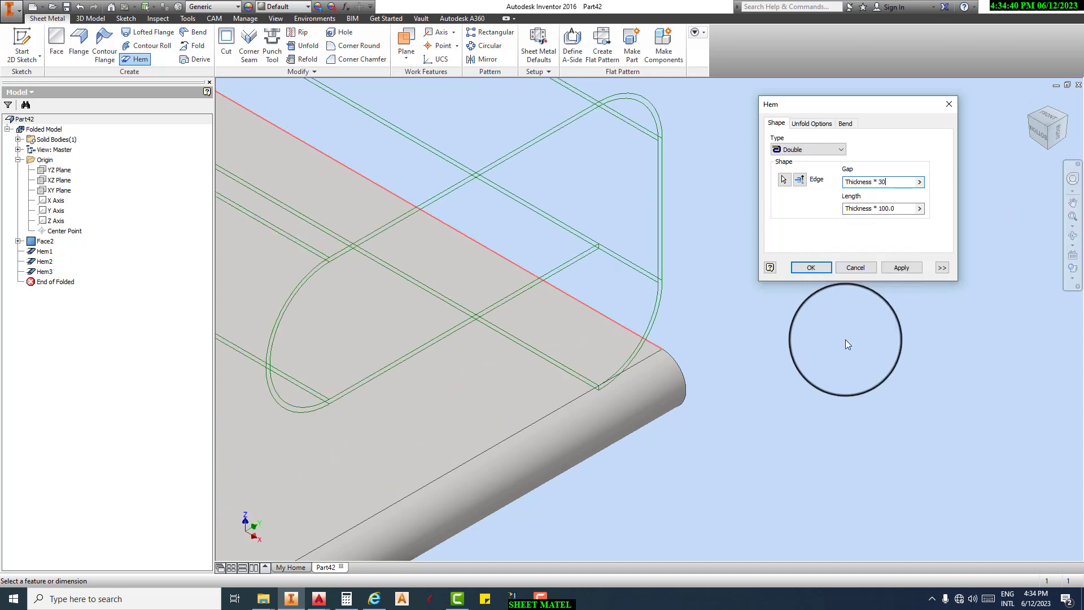
pyautogui.scroll(-8, 730, 347)
pyautogui.click(902, 267)
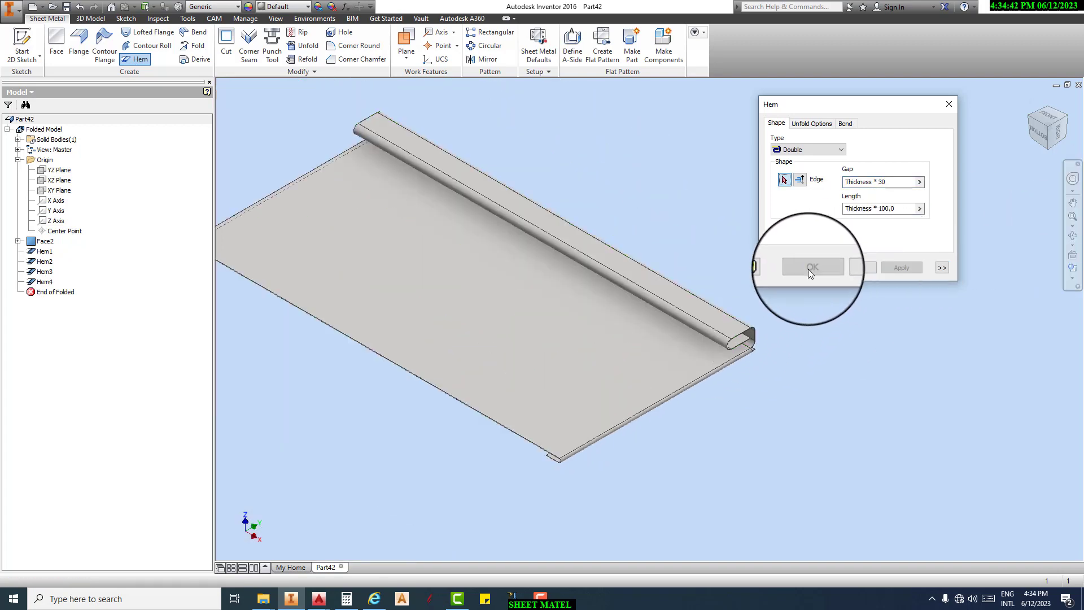
pyautogui.click(855, 268)
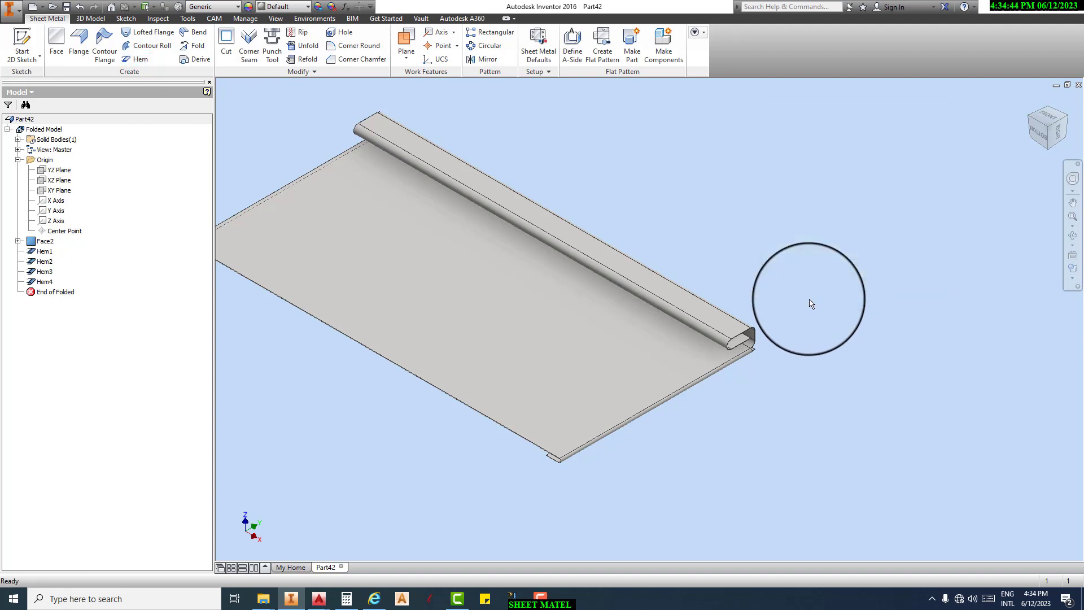
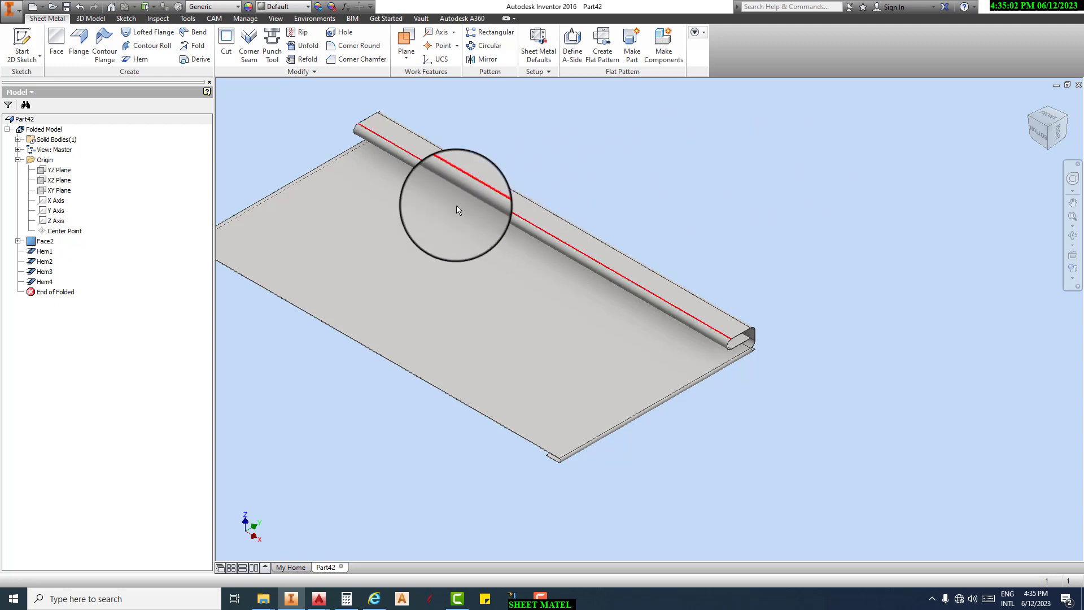
# - Delete the base face together with its consumed sketch and all dependent hems
pyautogui.rightClick(43, 242)
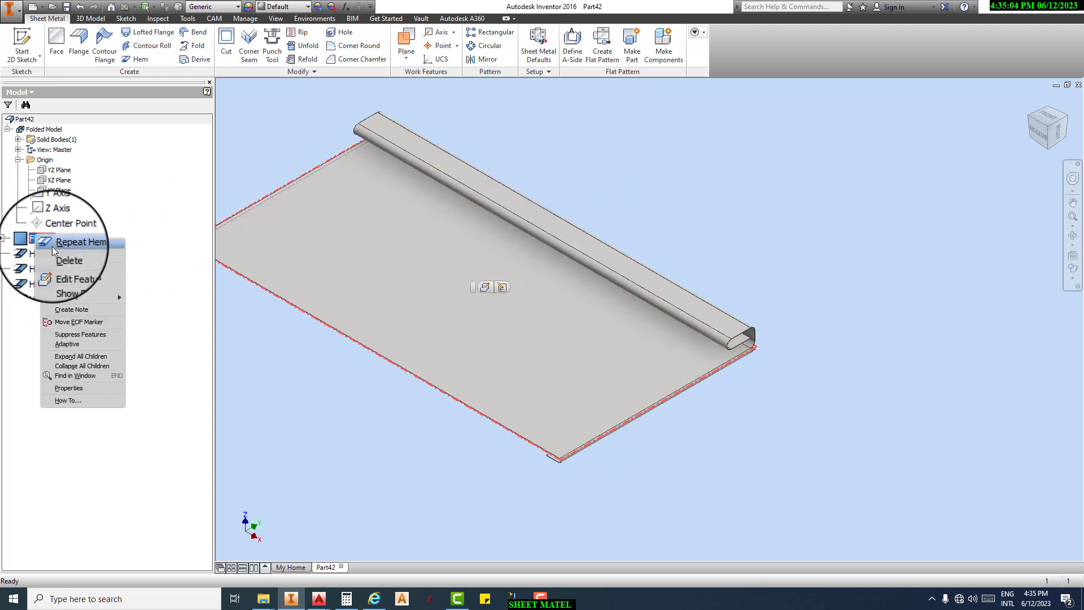
pyautogui.click(56, 257)
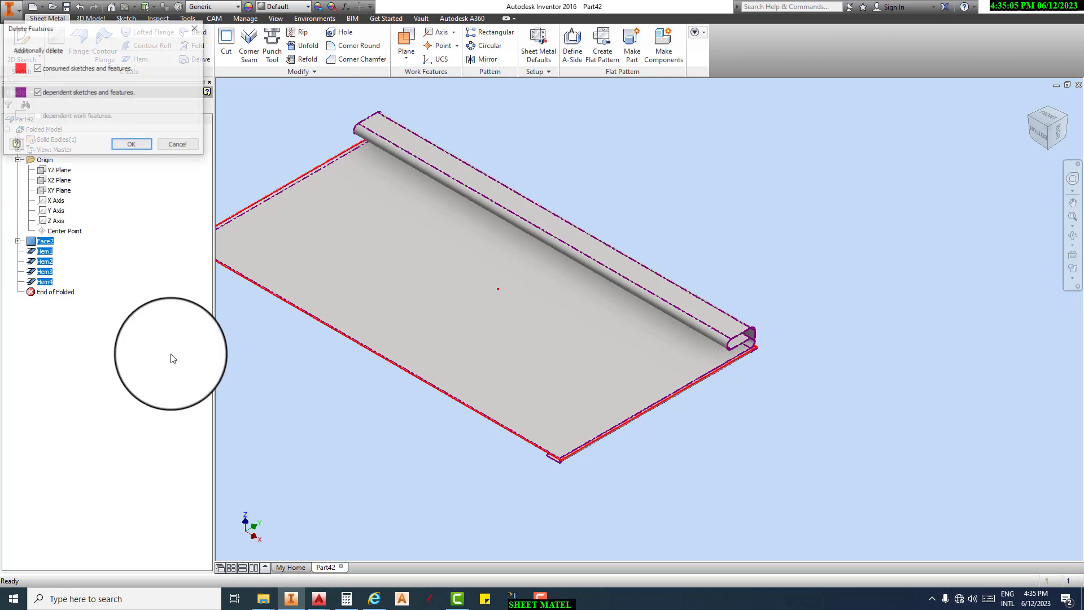
pyautogui.click(131, 146)
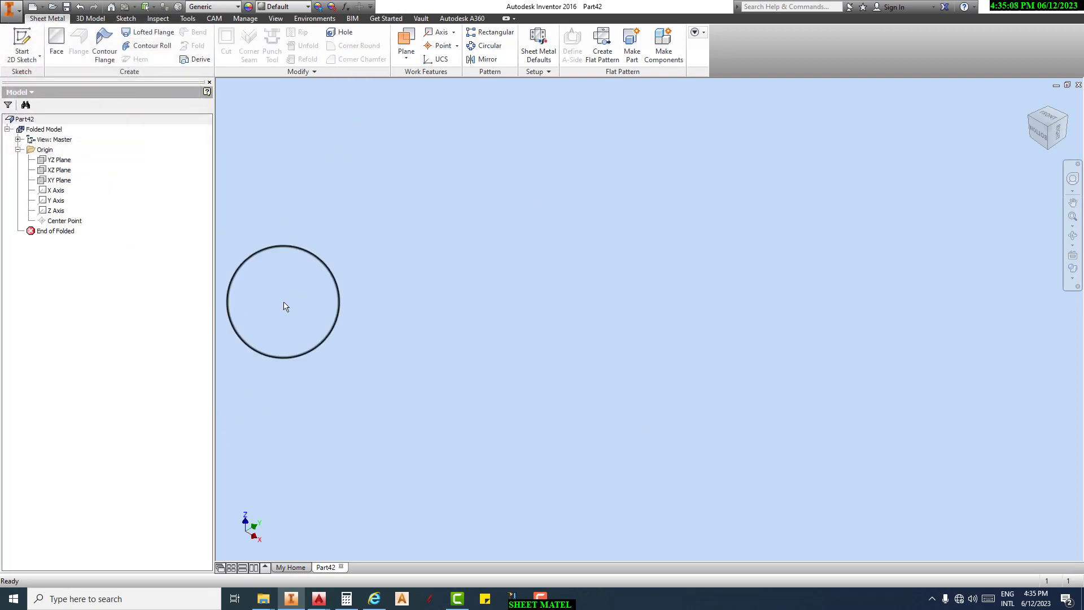
# - Sketch a freehand rectangle around the origin on the XY plane and finish the sketch
pyautogui.click(58, 180)
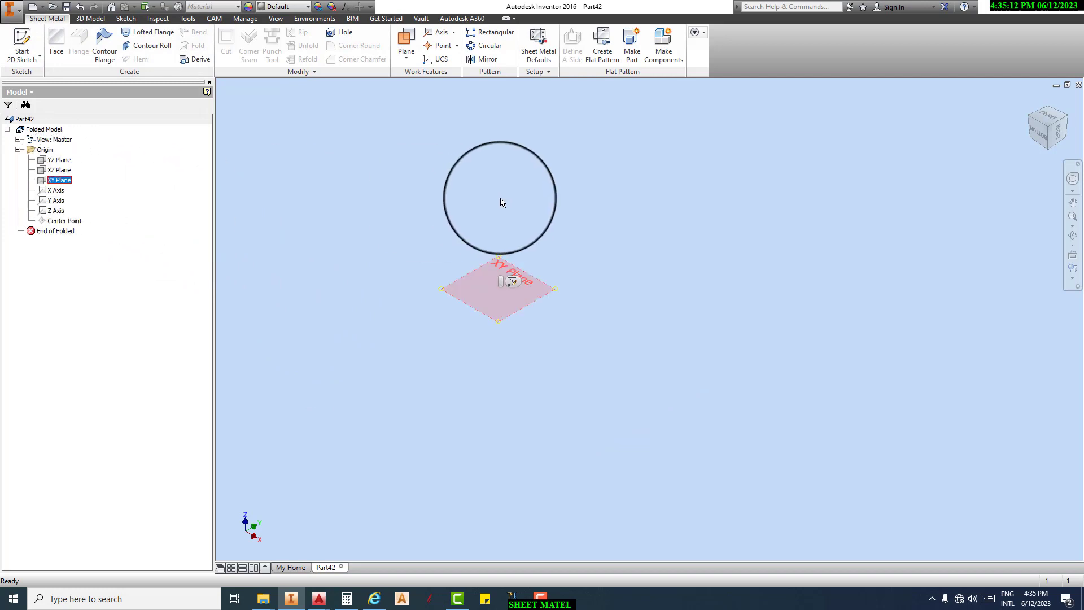
pyautogui.click(22, 42)
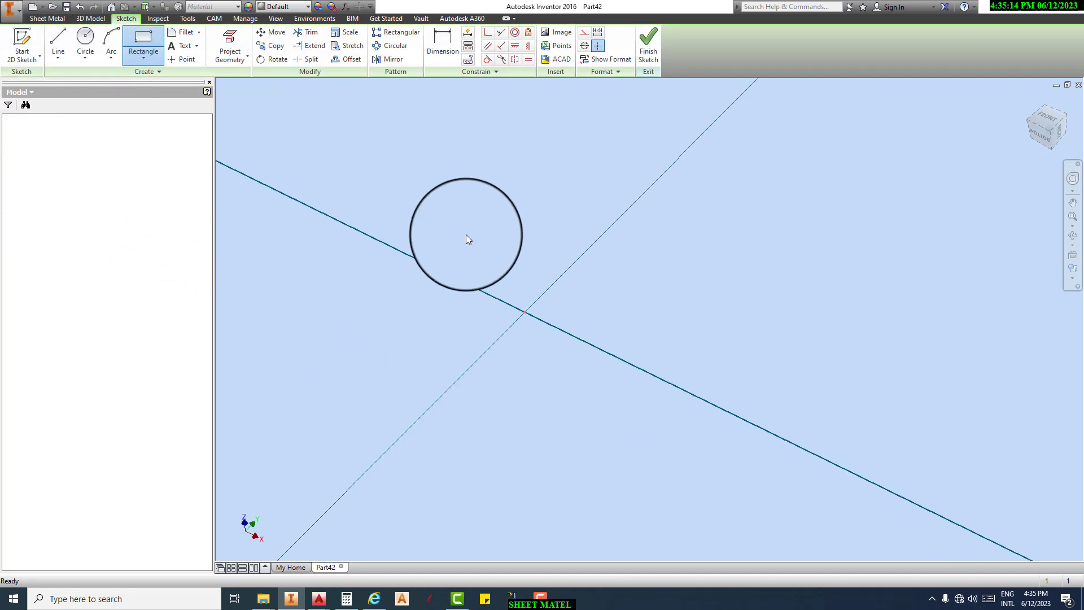
pyautogui.click(144, 38)
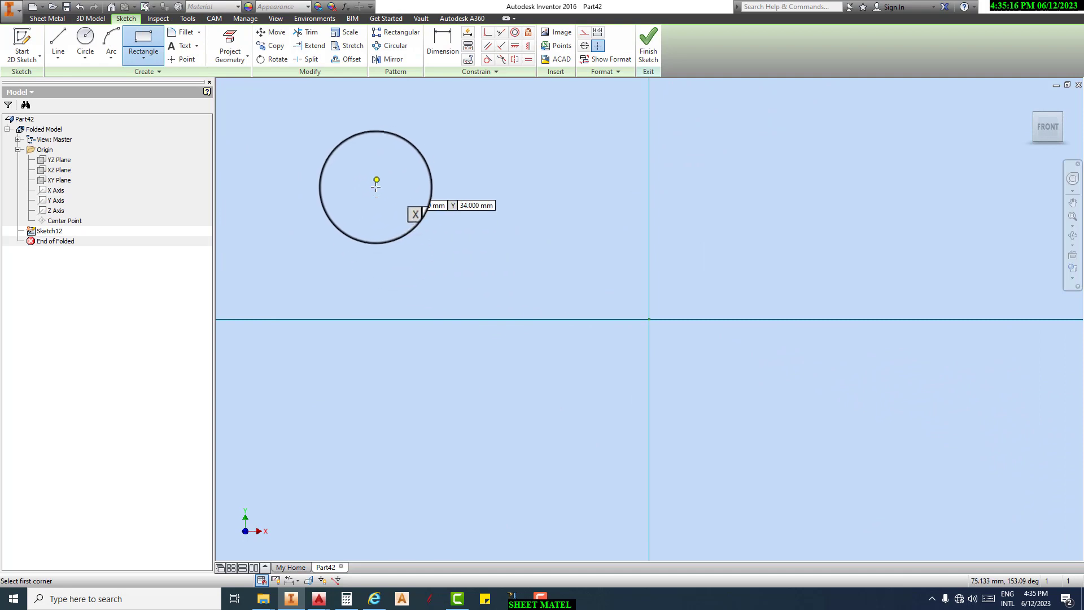
pyautogui.click(367, 198)
pyautogui.click(915, 465)
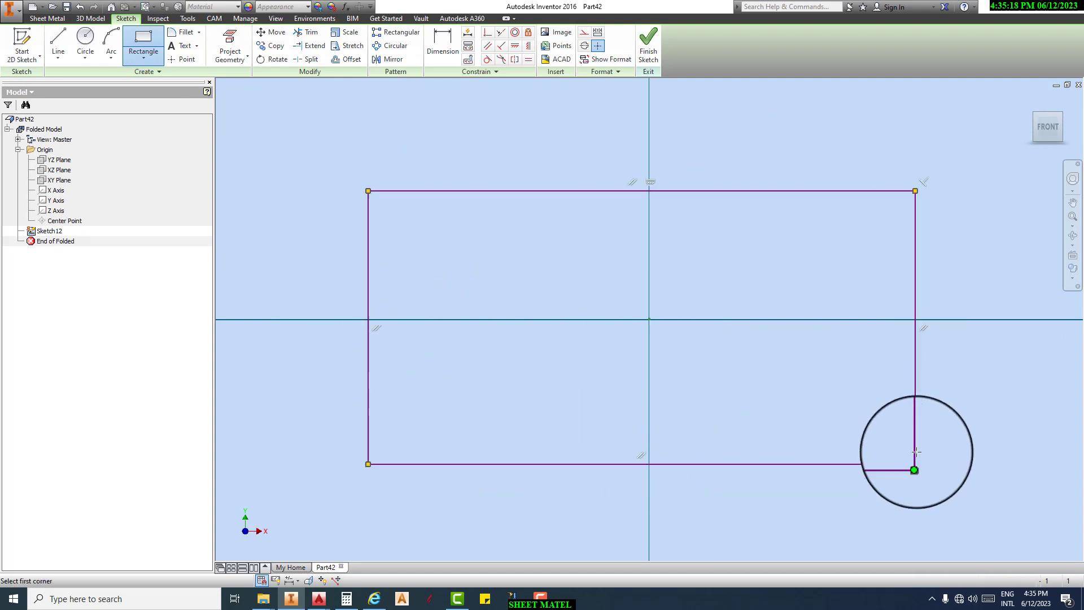
pyautogui.click(645, 45)
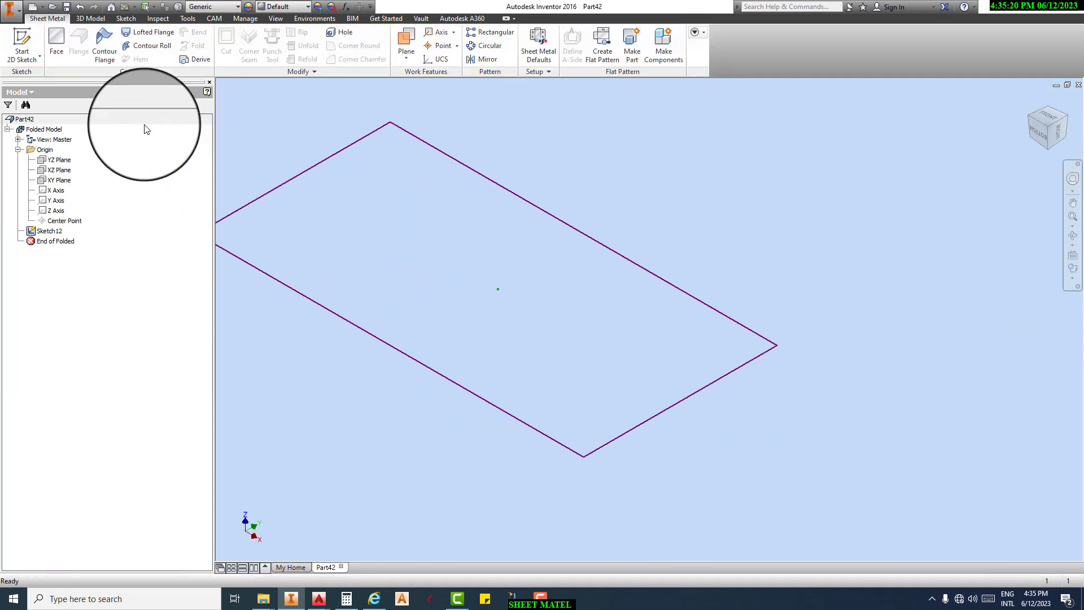
# - Create a sheet metal face from the rectangle profile and close the Face command
pyautogui.click(66, 42)
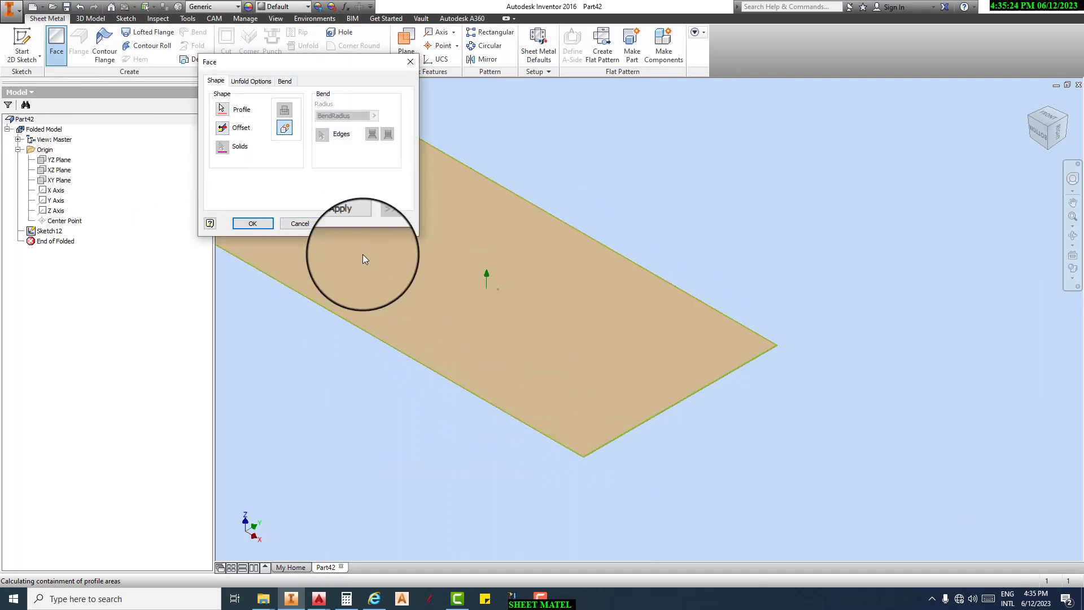
pyautogui.click(342, 221)
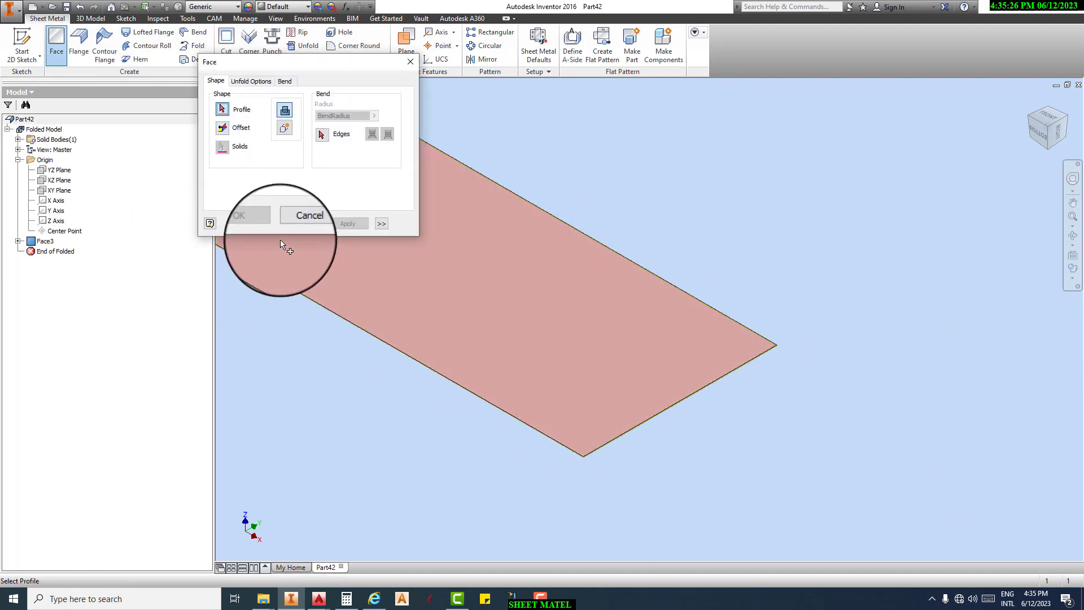
pyautogui.click(301, 221)
pyautogui.scroll(3, 387, 368)
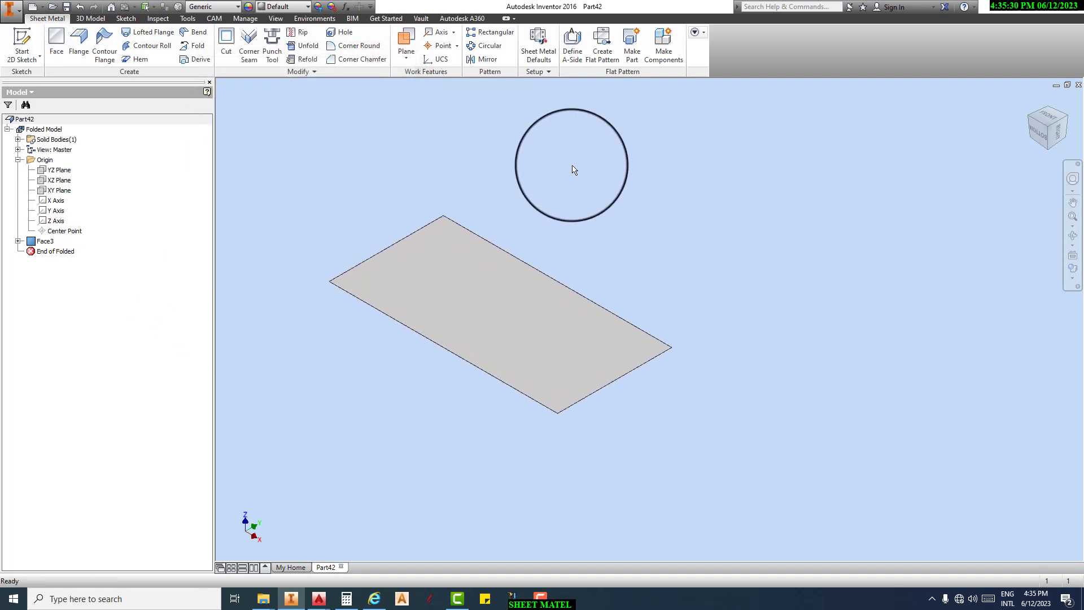
pyautogui.click(540, 598)
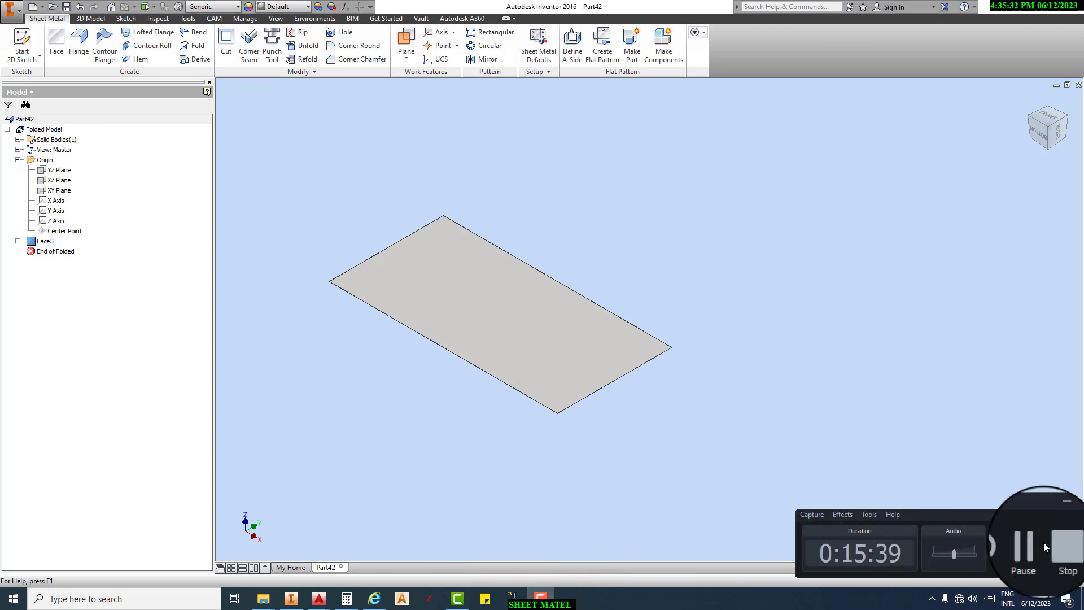
pyautogui.click(1029, 551)
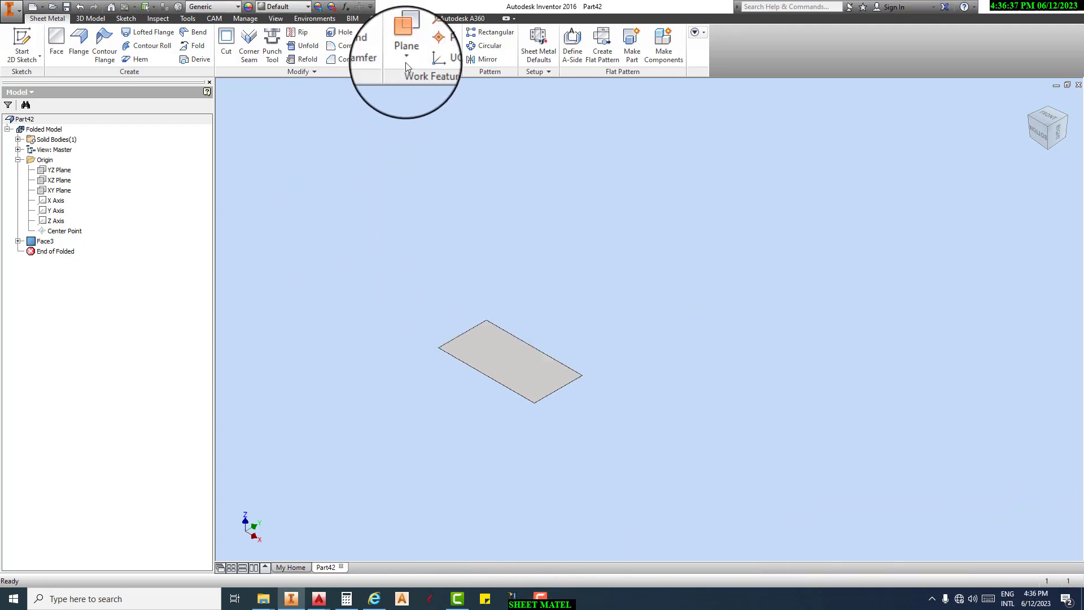
# - Create a work plane offset 90.75 mm above the rectangular sheet metal face
pyautogui.click(405, 45)
pyautogui.click(461, 342)
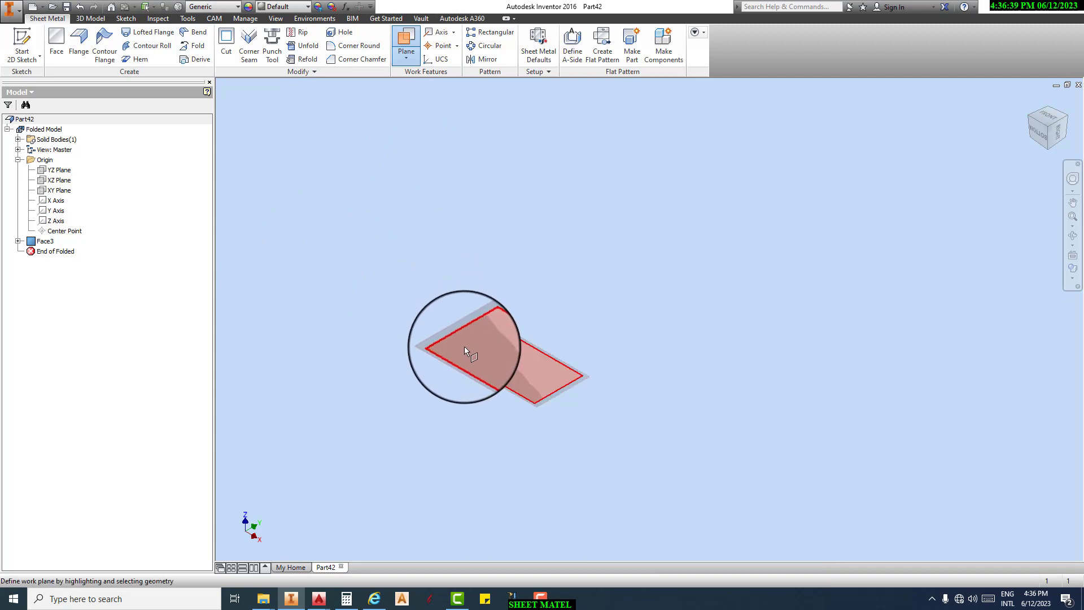
pyautogui.moveTo(482, 349); pyautogui.dragTo(484, 282)
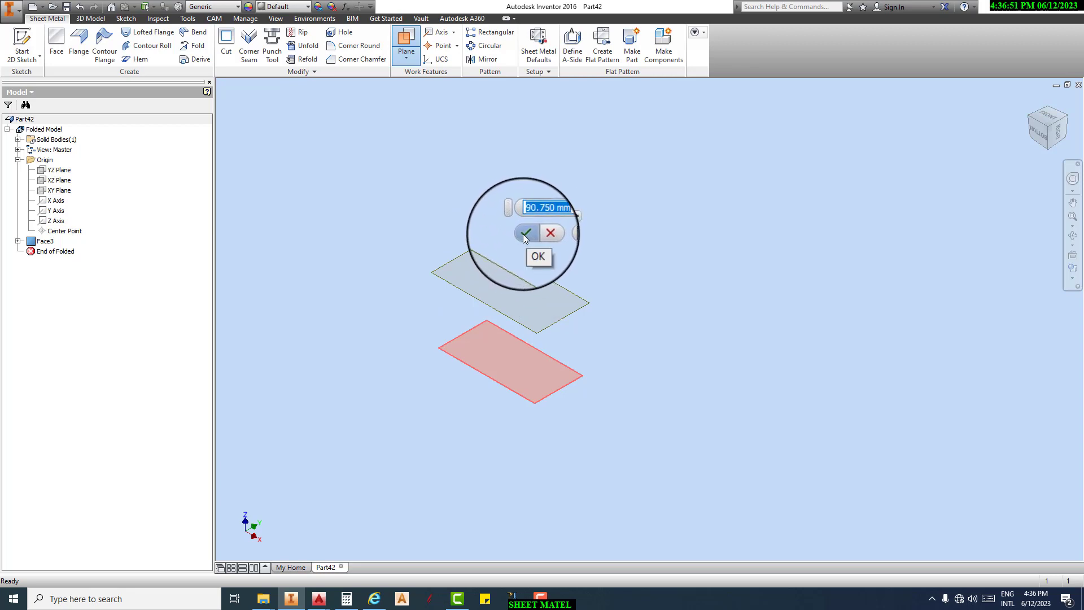
pyautogui.click(524, 233)
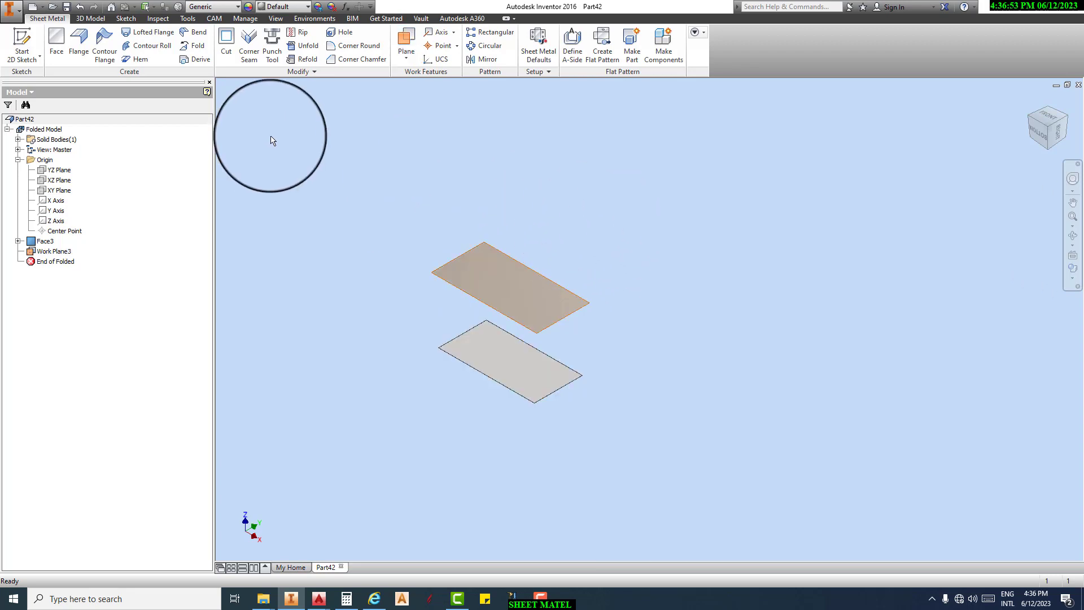
# - Sketch a narrow freehand rectangle on the offset work plane, extending past its short edge, narrow it slightly, and finish the sketch
pyautogui.click(21, 46)
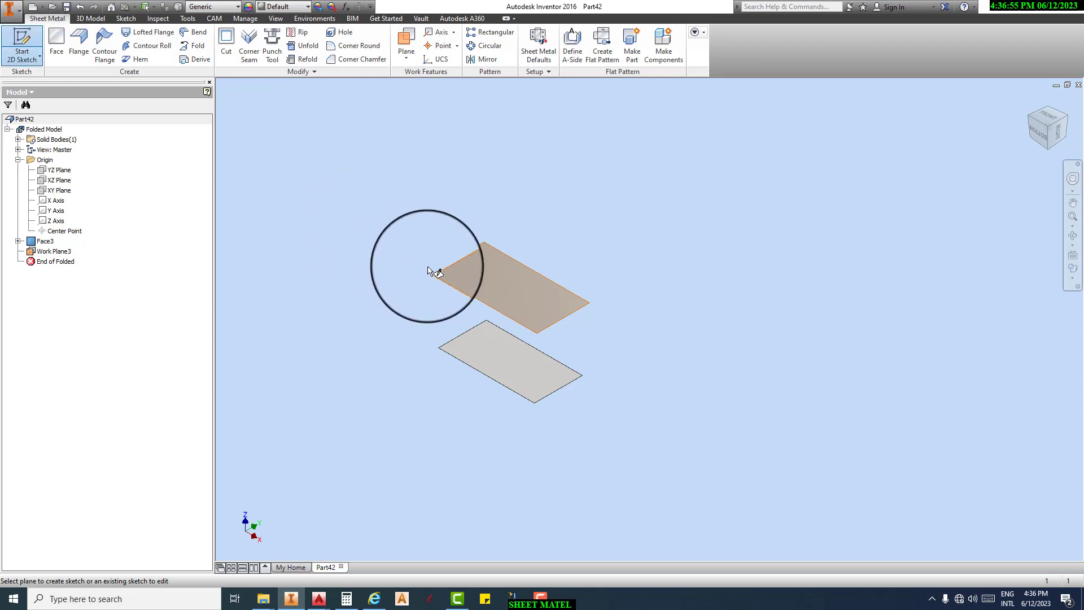
pyautogui.click(451, 283)
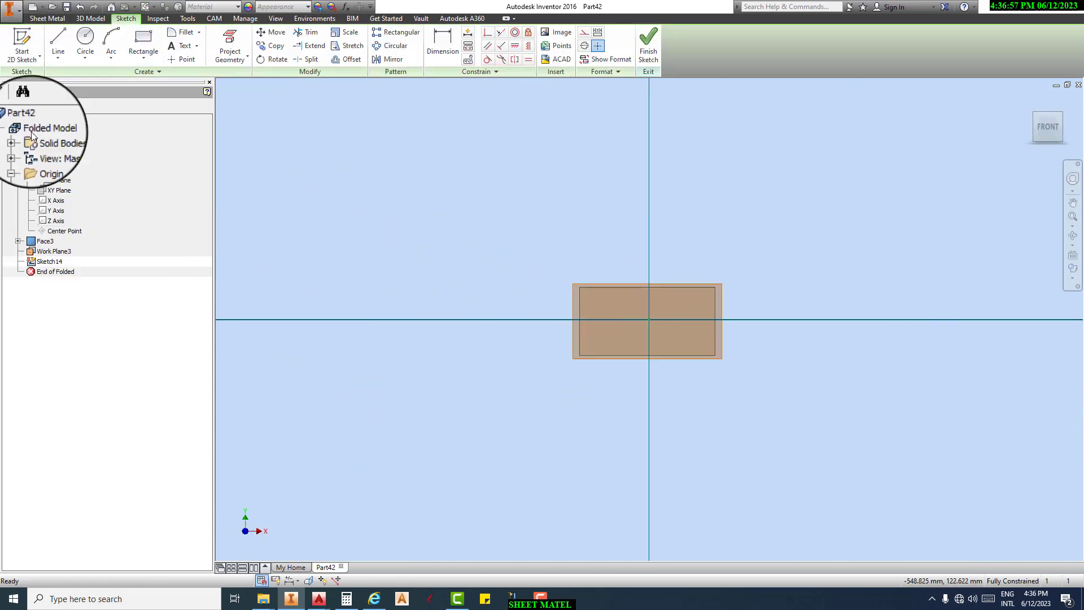
pyautogui.click(143, 42)
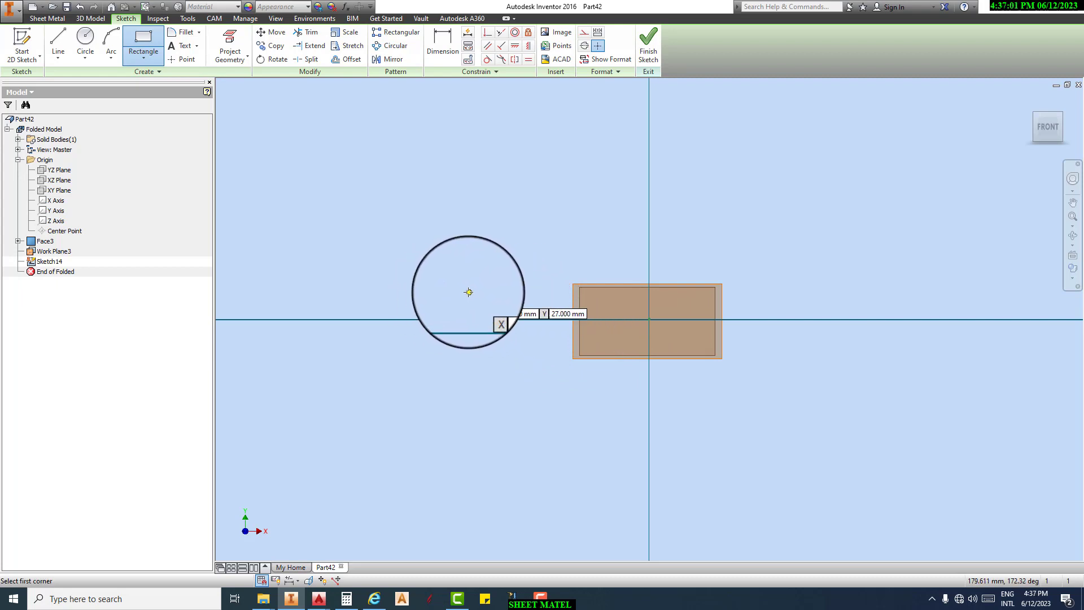
pyautogui.click(499, 293)
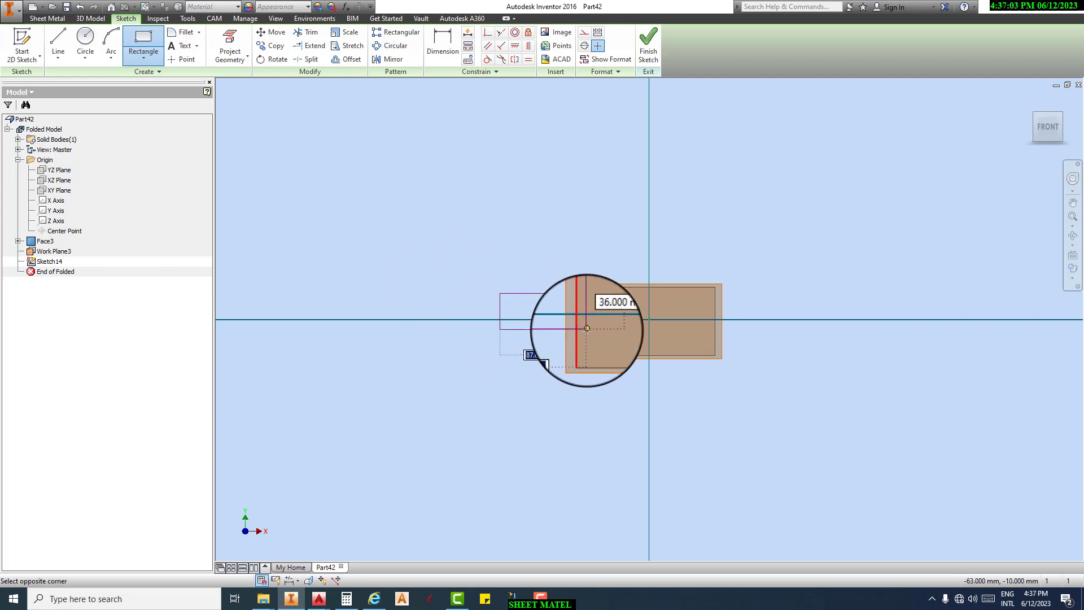
pyautogui.click(654, 333)
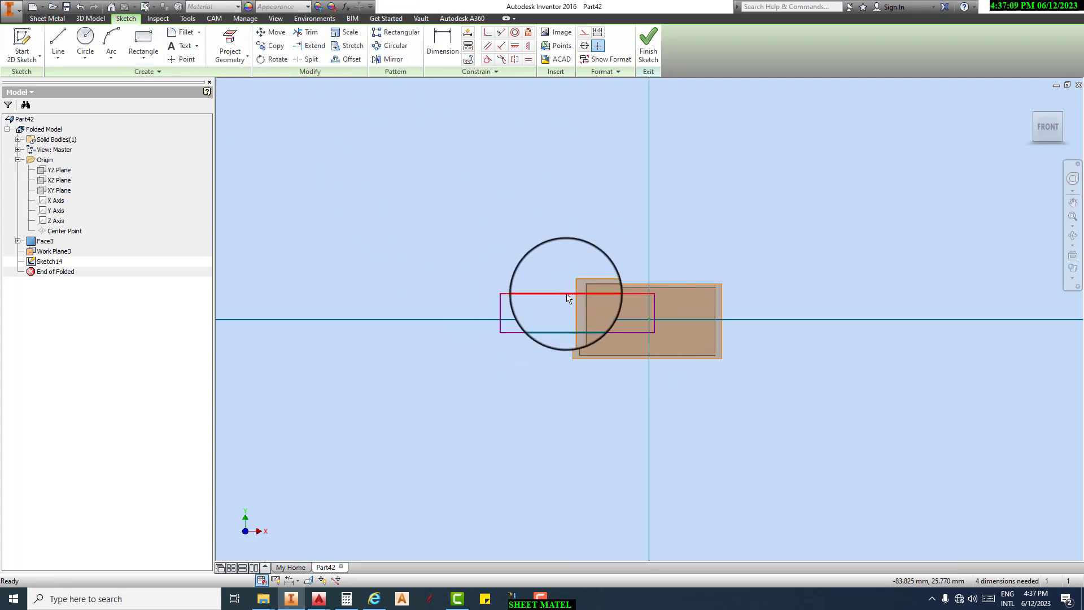
pyautogui.moveTo(567, 294); pyautogui.dragTo(566, 301)
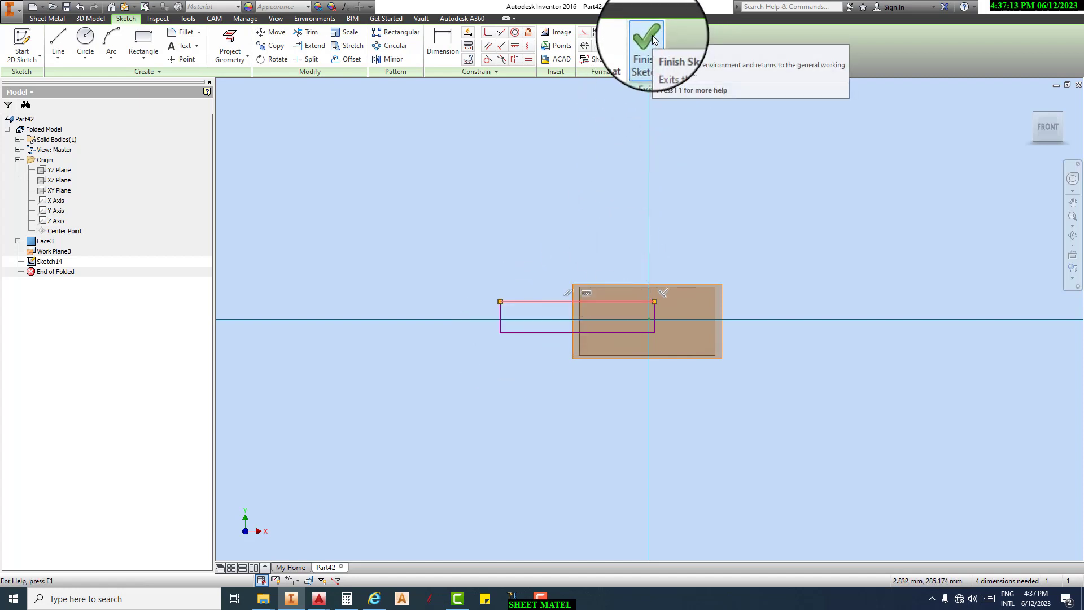
pyautogui.click(652, 35)
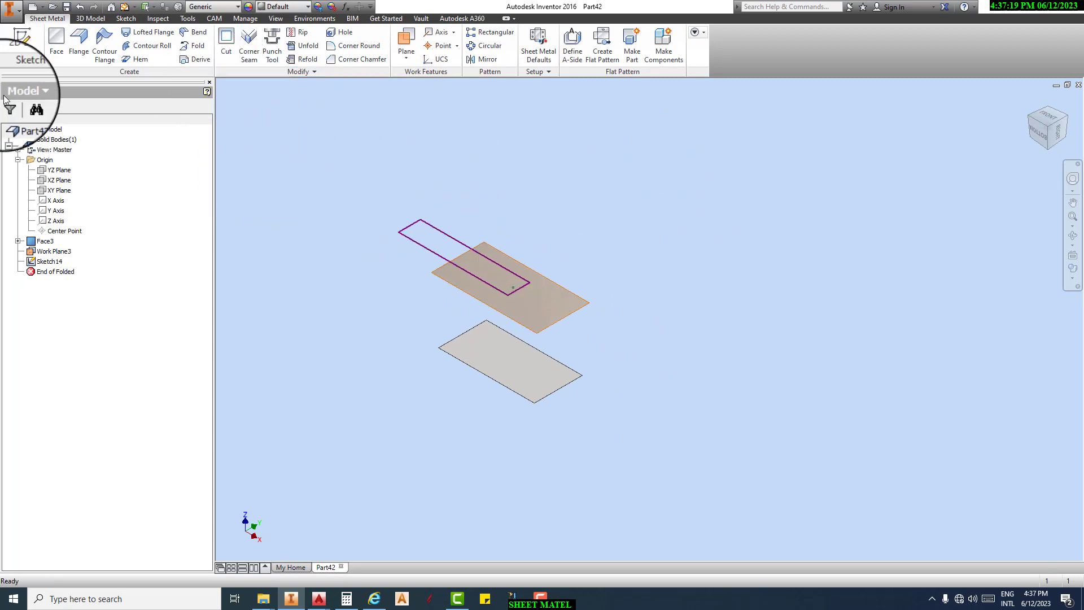
# - Create a second sheet metal face from the narrow rectangle and close the Face command
pyautogui.click(56, 41)
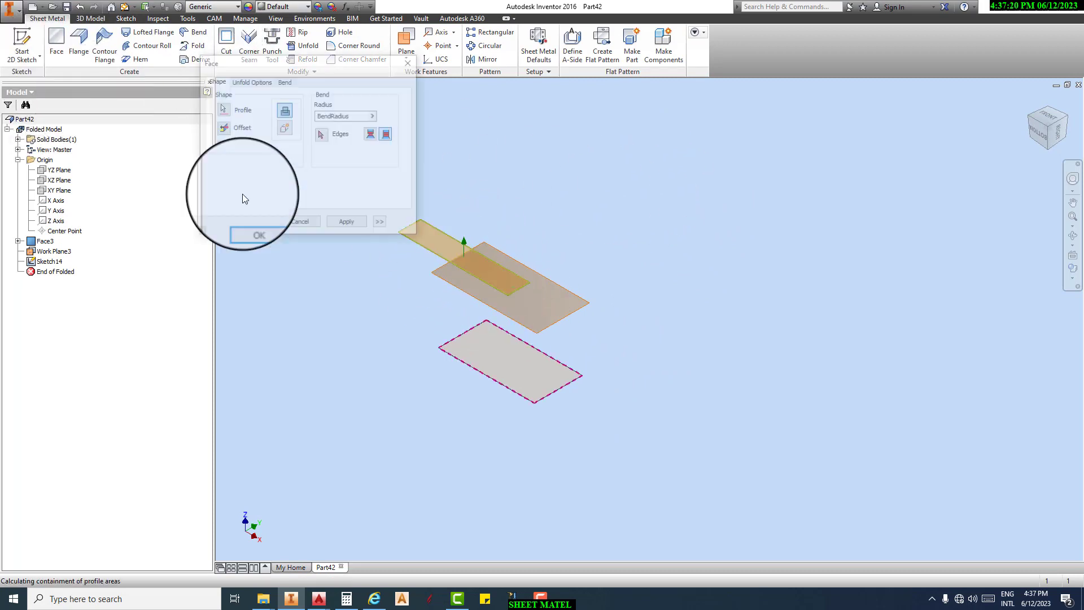
pyautogui.click(345, 224)
pyautogui.click(313, 224)
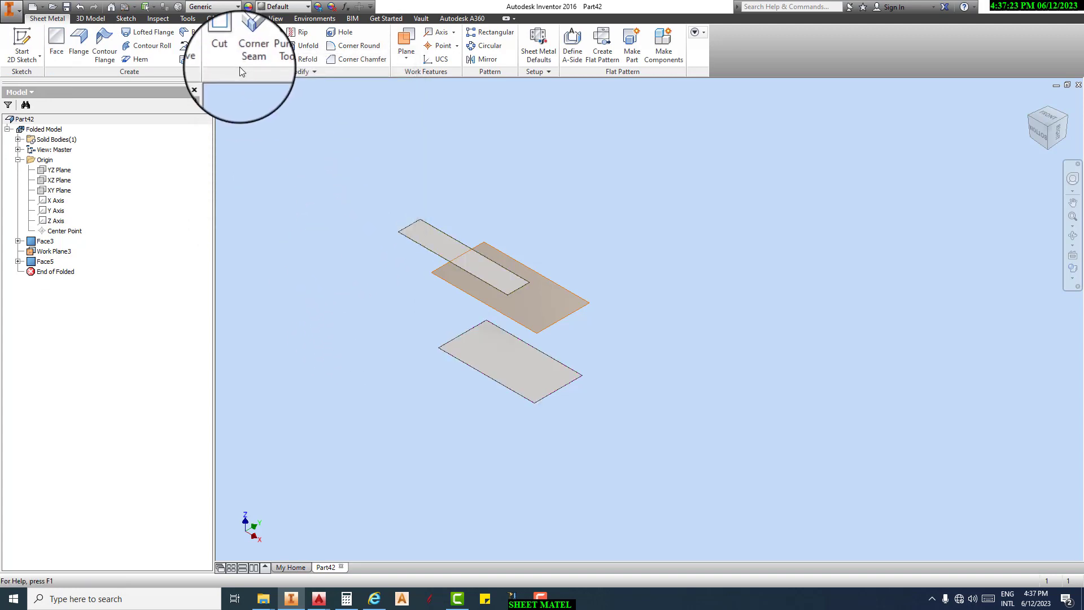
# - Start a Bend and select the upper face's inner short edge and the lower face's far short edge
pyautogui.click(193, 32)
pyautogui.scroll(-5, 508, 310)
pyautogui.scroll(-3, 523, 240)
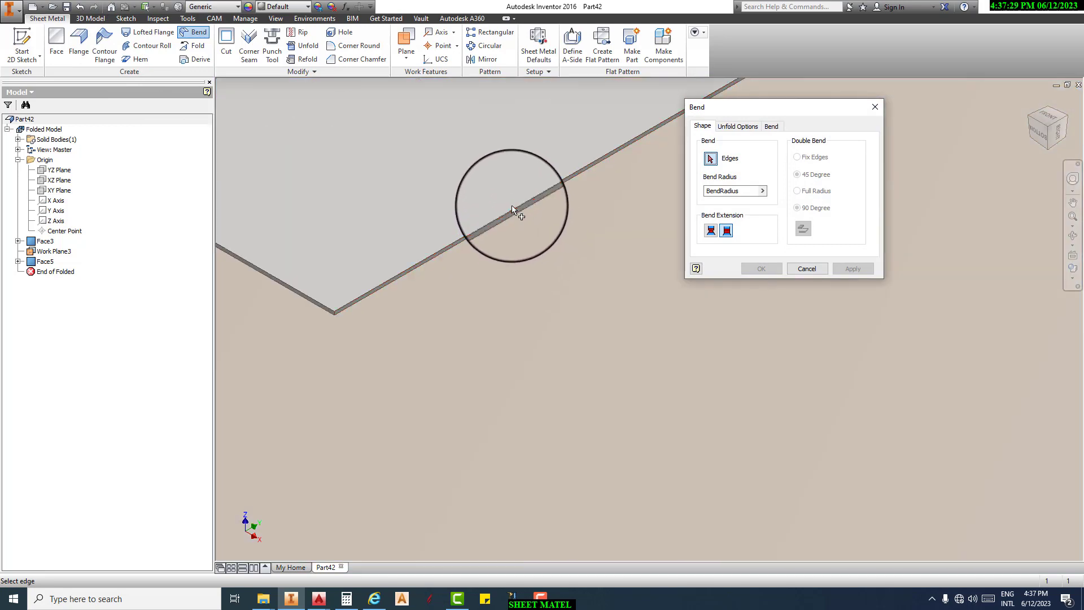
pyautogui.scroll(4, 537, 242)
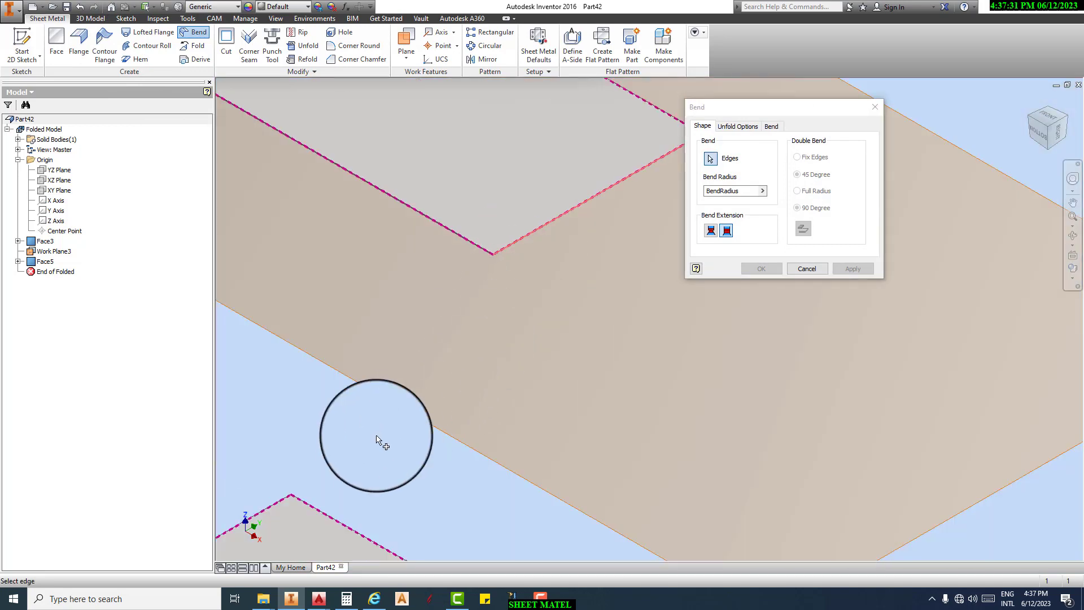
pyautogui.moveTo(376, 436); pyautogui.dragTo(675, 271, button='middle')
pyautogui.scroll(5, 498, 416)
pyautogui.scroll(-6, 427, 450)
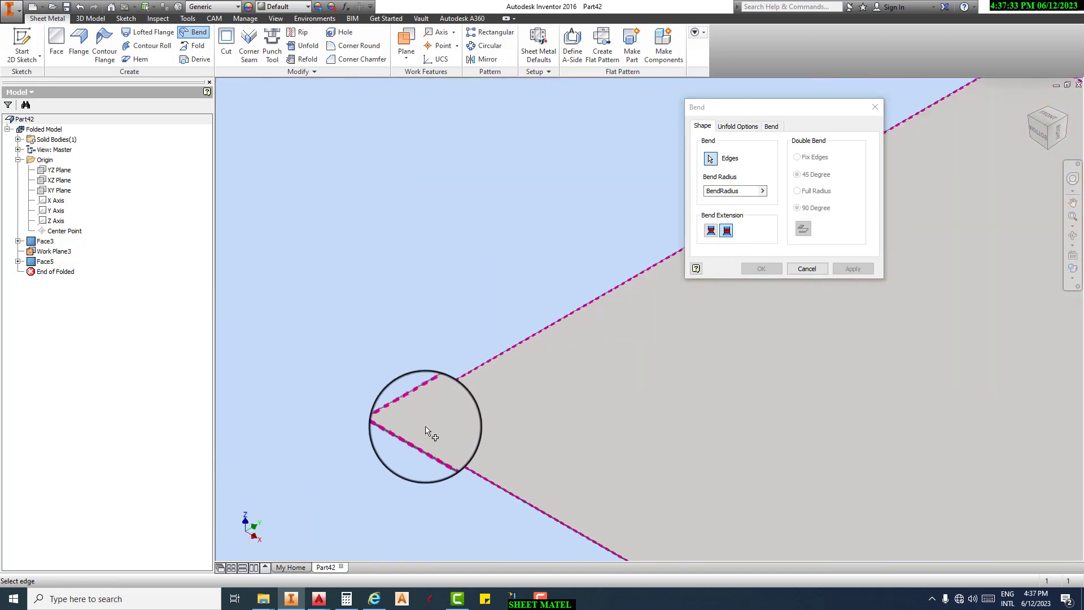
pyautogui.scroll(-4, 422, 420)
pyautogui.click(406, 404)
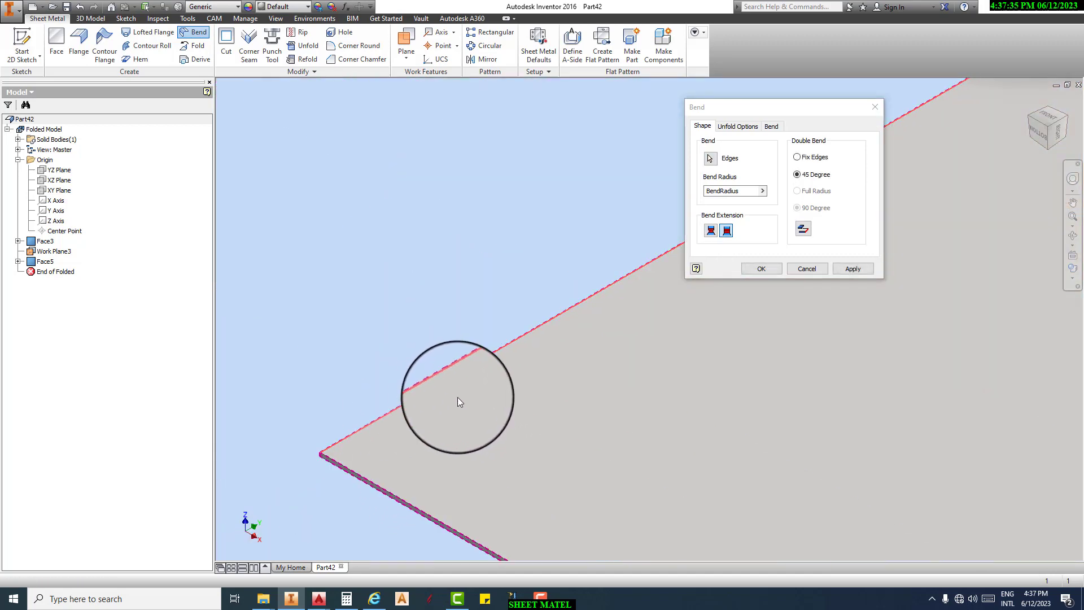
pyautogui.scroll(5, 455, 395)
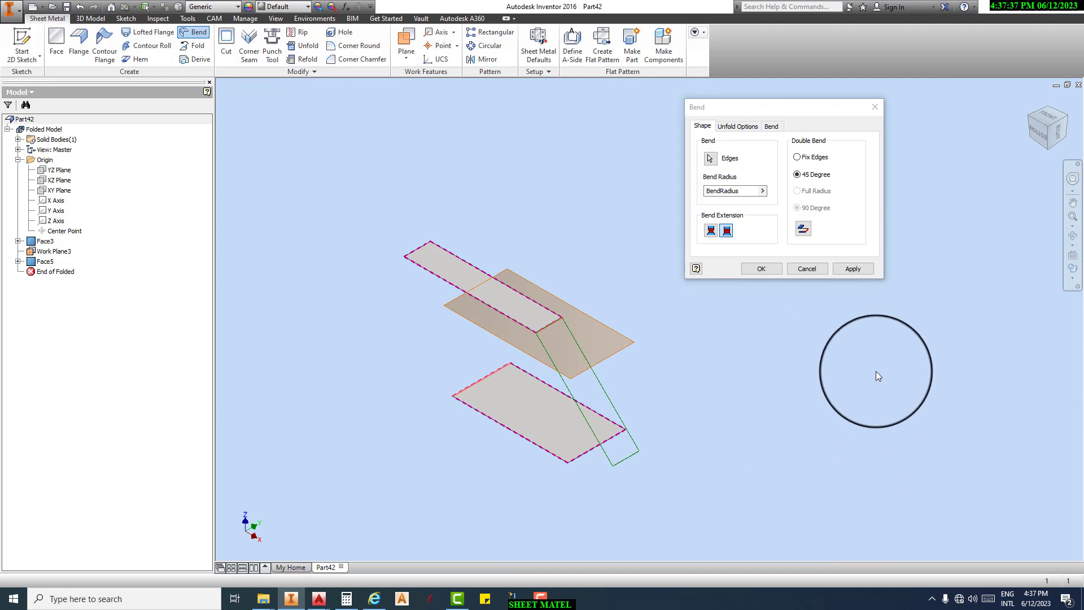
# - Create the double bend with the Fix Edges option and close the Bend command
pyautogui.click(797, 157)
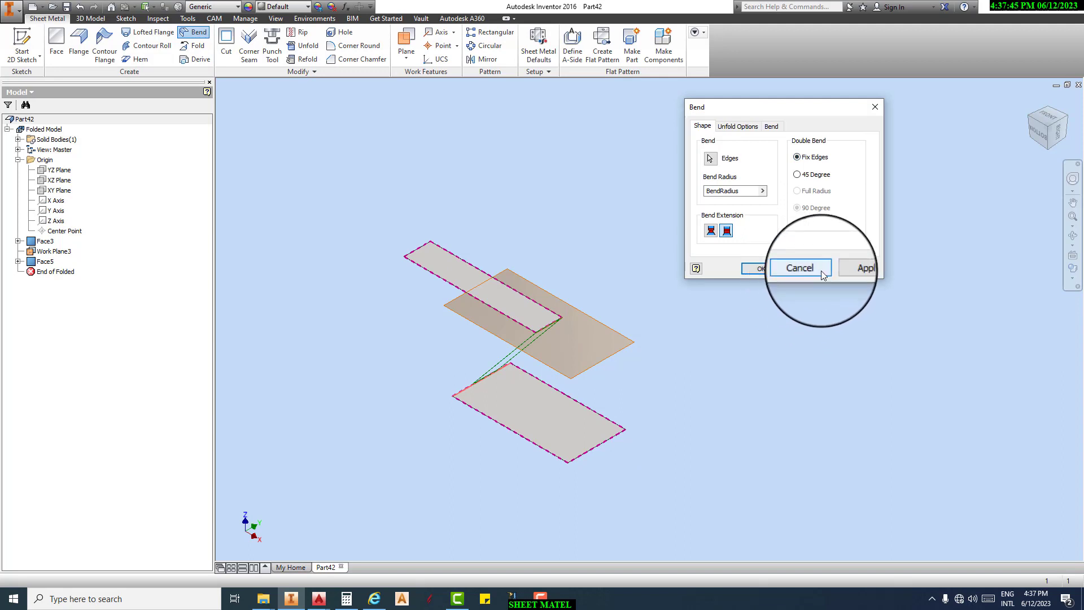
pyautogui.click(858, 269)
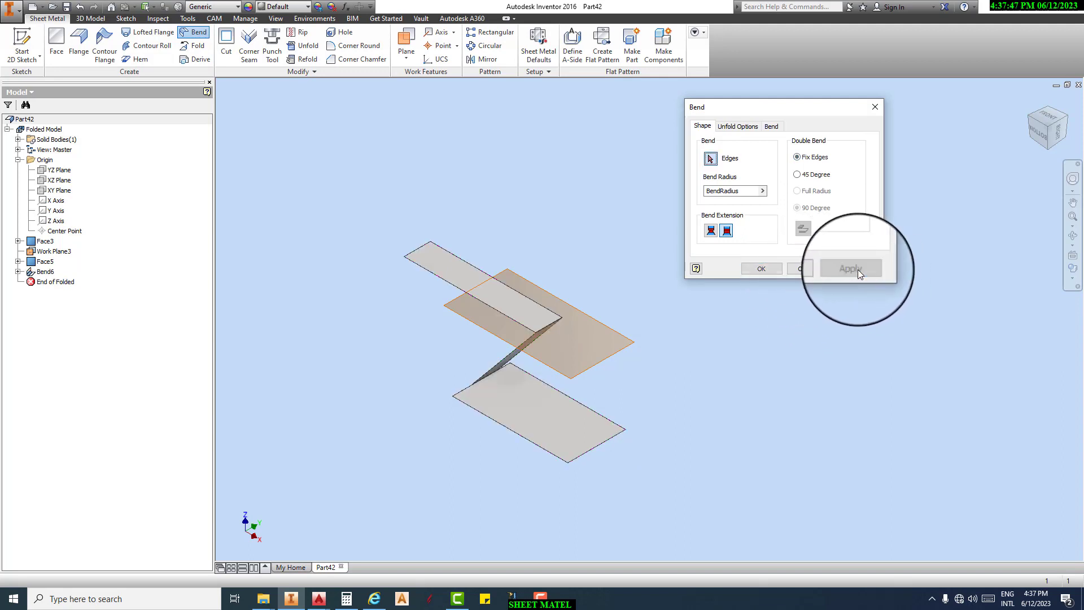
pyautogui.click(800, 268)
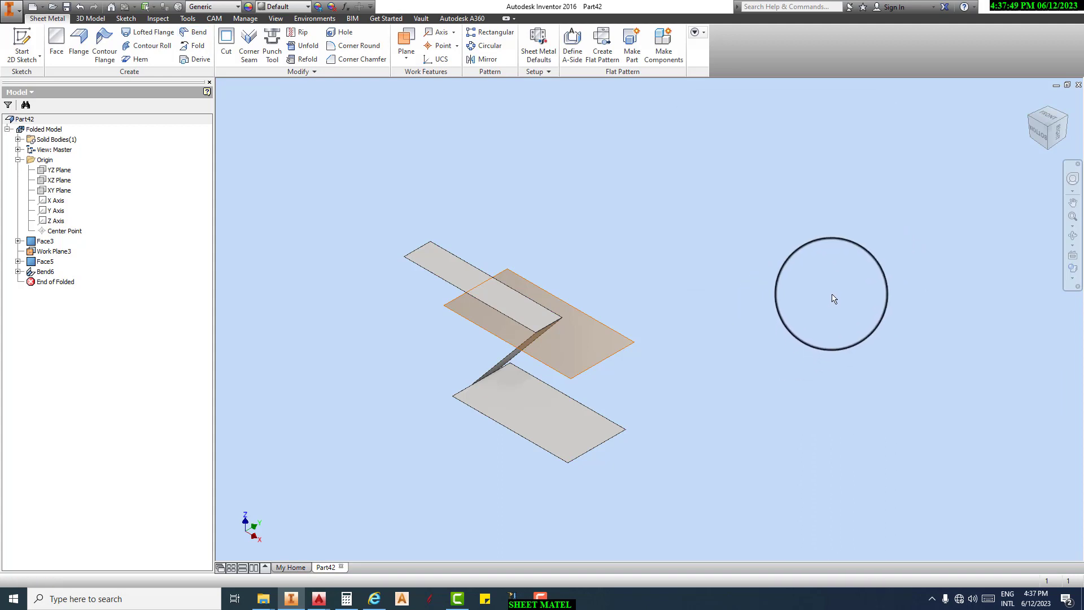
# - Try to change the double bend to 45 Degree, also with the fixed edge flipped, and cancel the edit
pyautogui.doubleClick(45, 272)
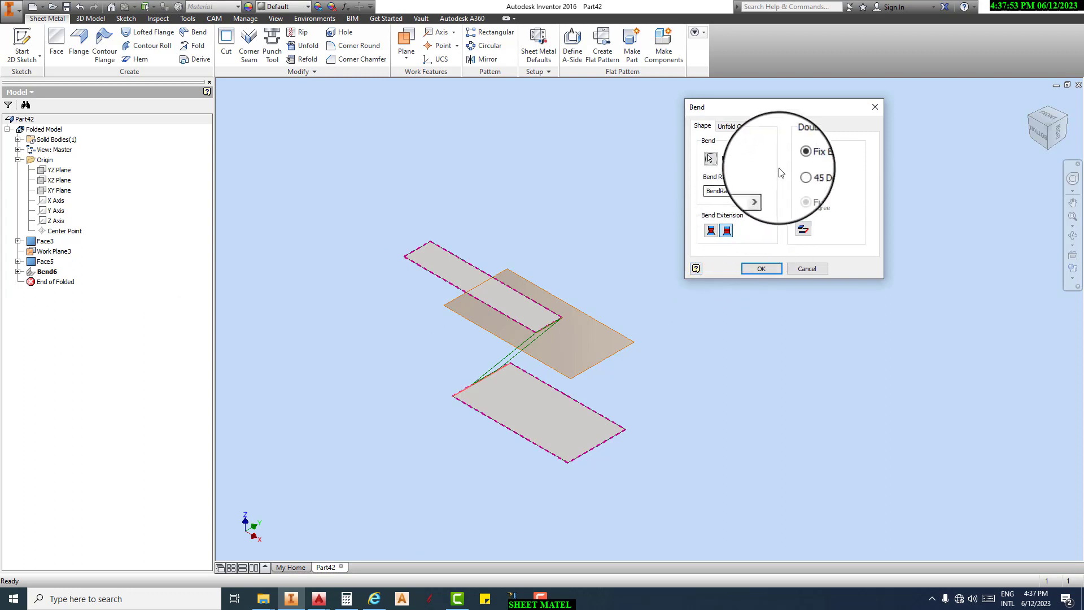
pyautogui.click(797, 174)
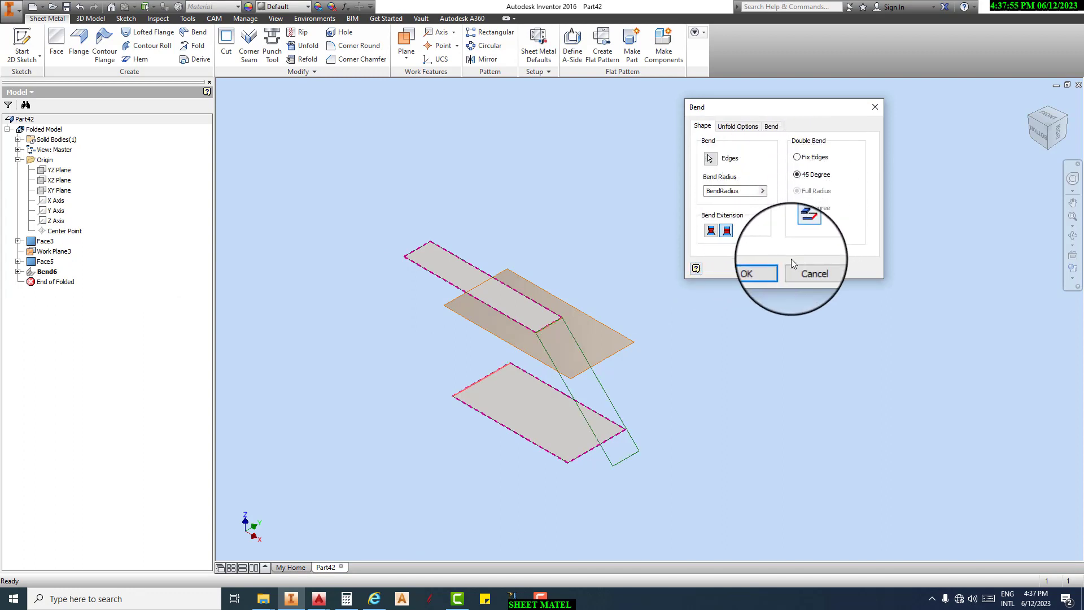
pyautogui.click(761, 268)
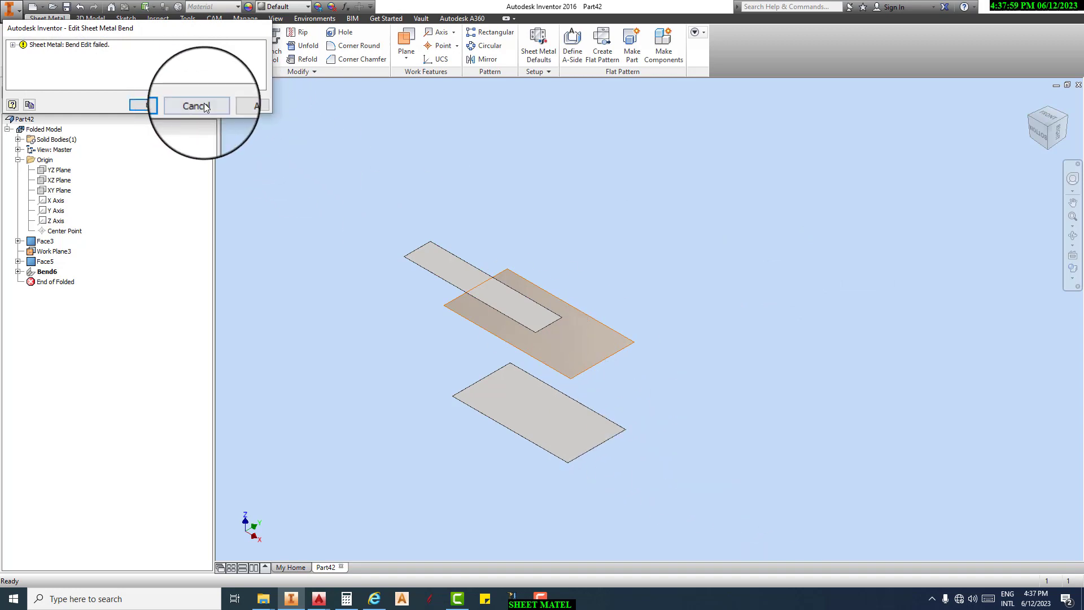
pyautogui.click(146, 104)
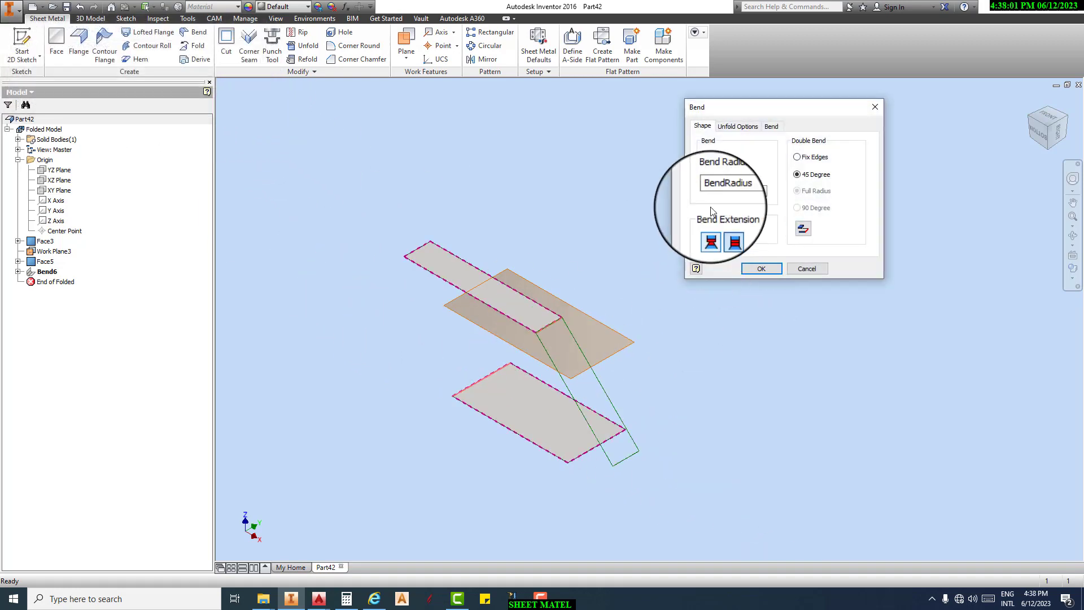
pyautogui.click(800, 227)
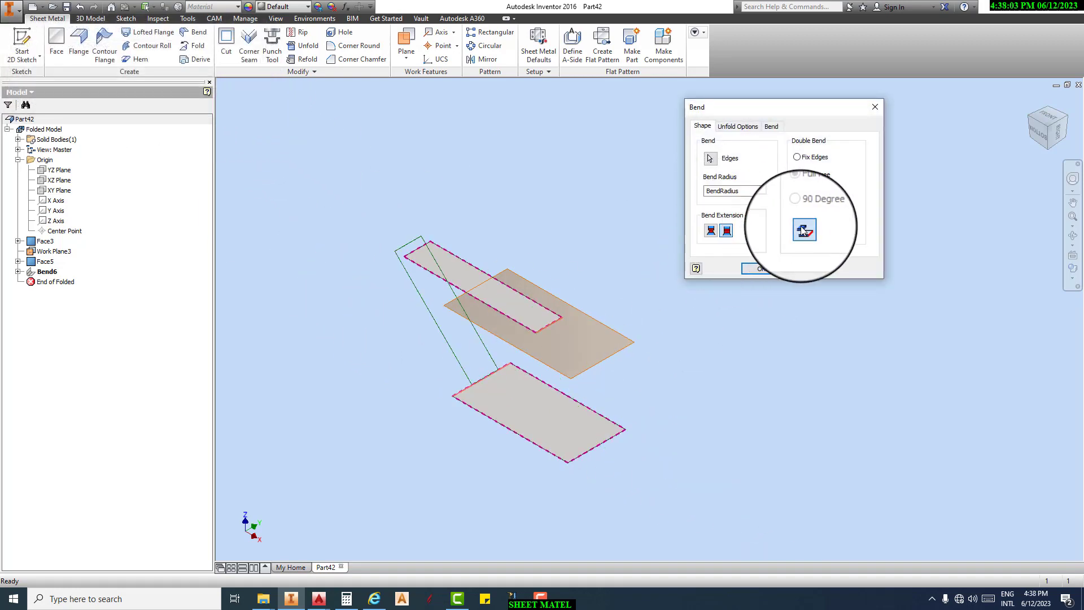
pyautogui.click(760, 268)
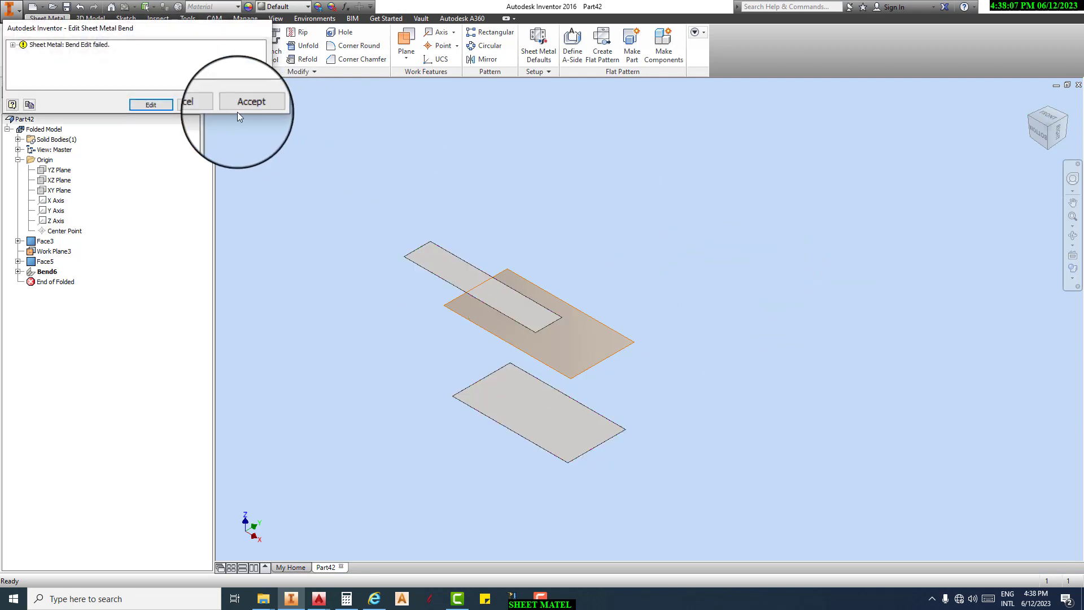
pyautogui.click(199, 105)
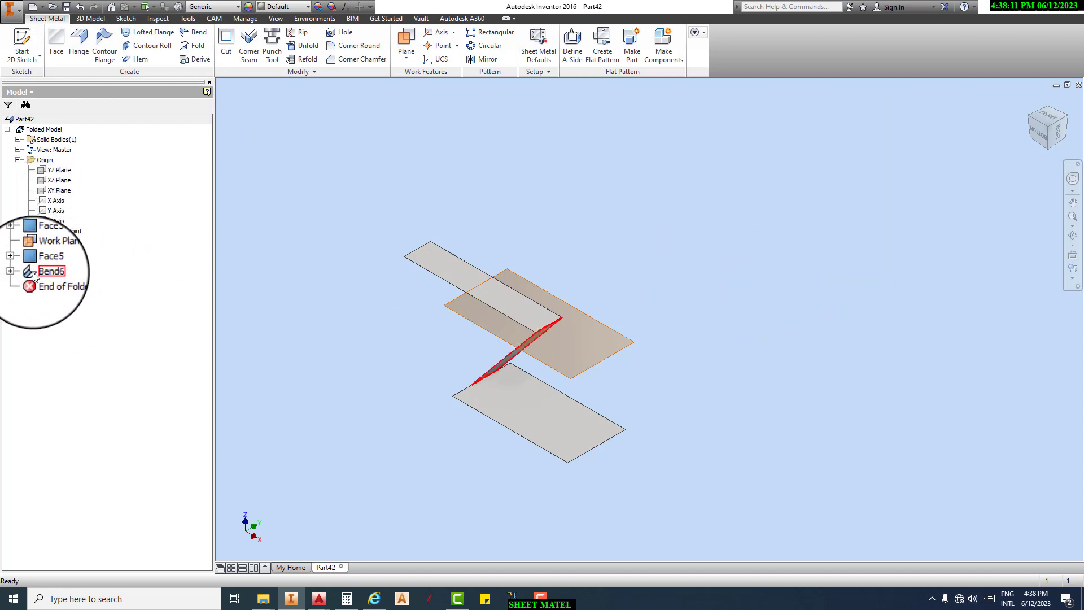
# - Edit the upper face's sketch, shorten the narrow rectangle by moving its inner short side outward, and finish the sketch
pyautogui.click(17, 261)
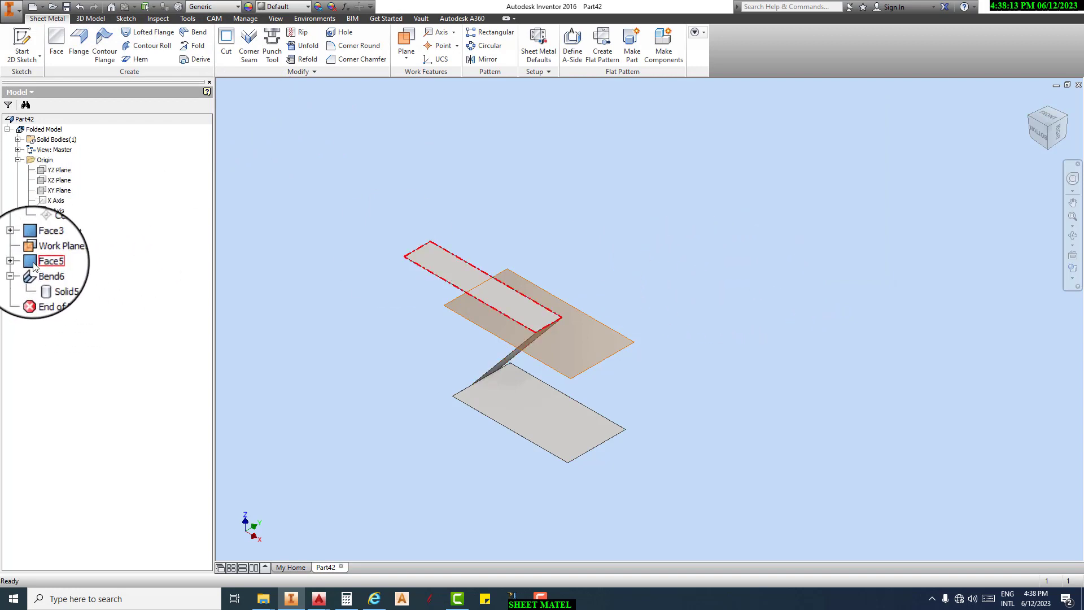
pyautogui.doubleClick(54, 274)
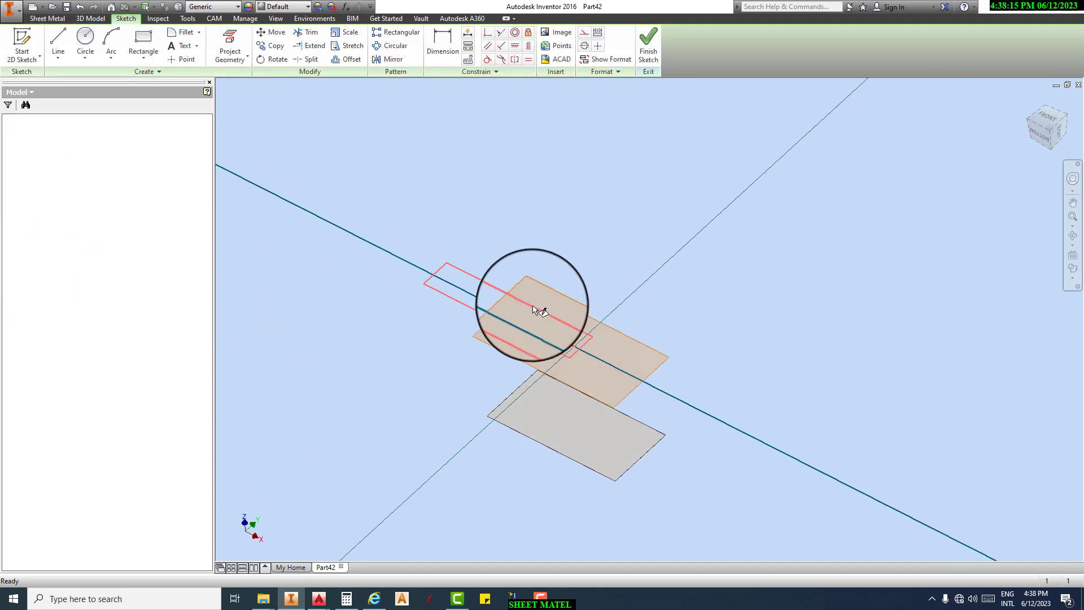
pyautogui.moveTo(742, 318); pyautogui.dragTo(675, 318)
pyautogui.click(650, 38)
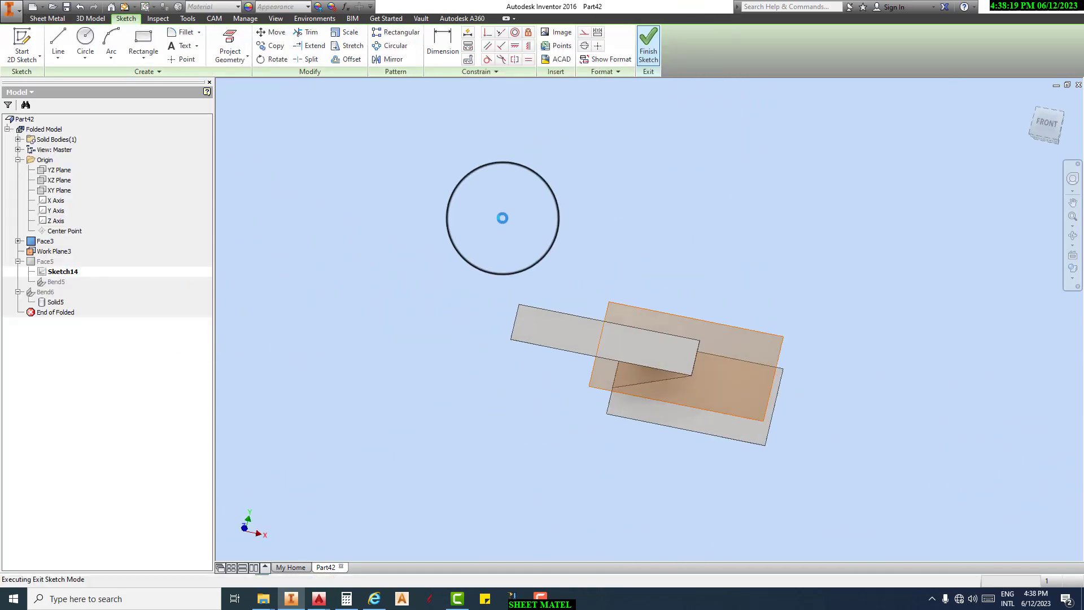
# - Change the double bend between the two faces to 45 Degree and inspect the resulting bend from another angle
pyautogui.doubleClick(40, 293)
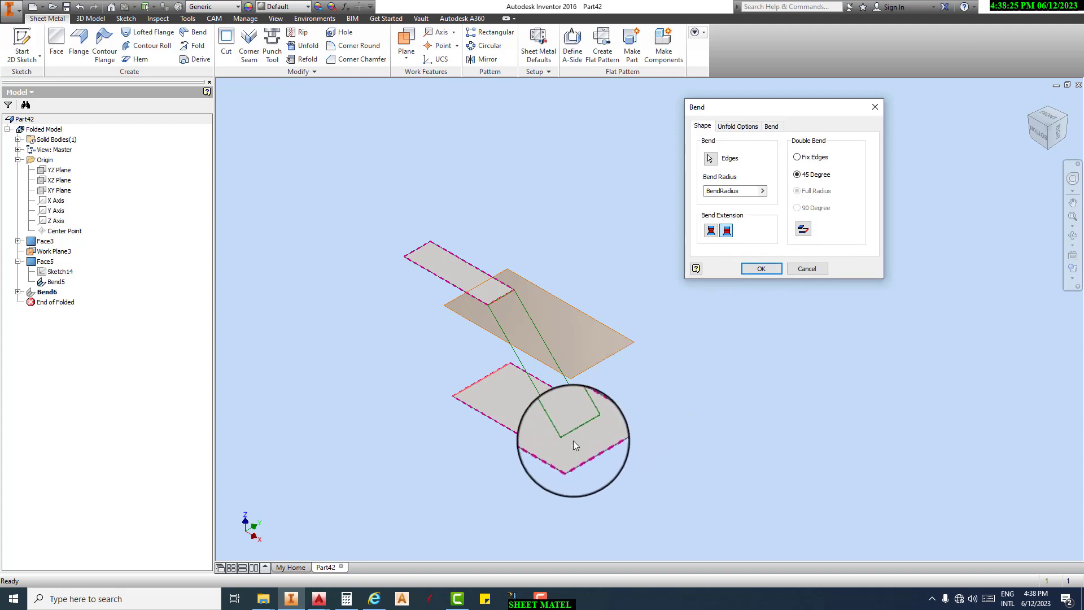
pyautogui.scroll(-4, 572, 437)
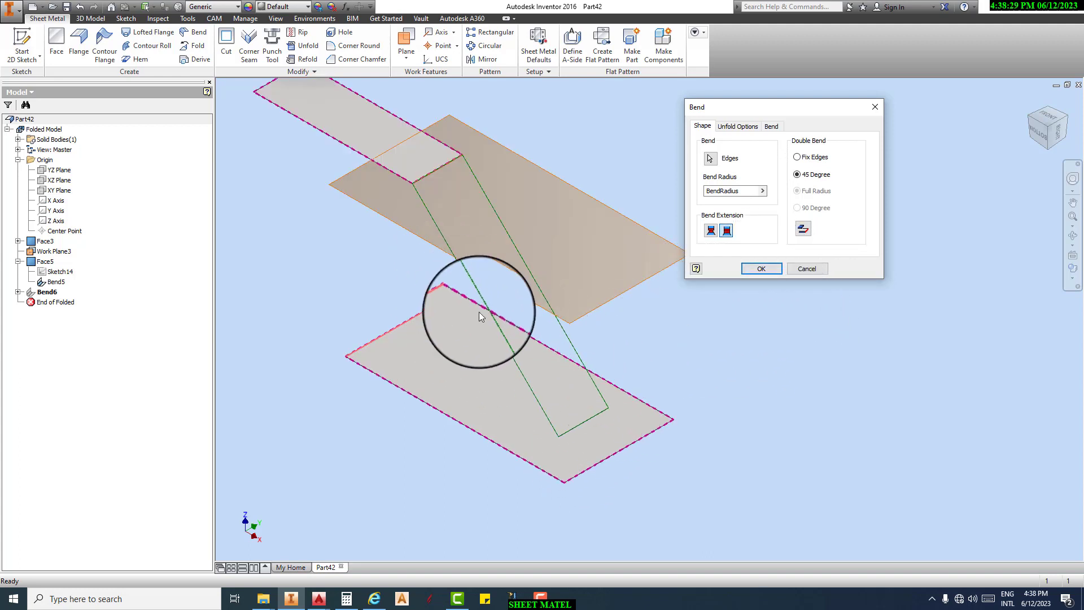
pyautogui.click(761, 268)
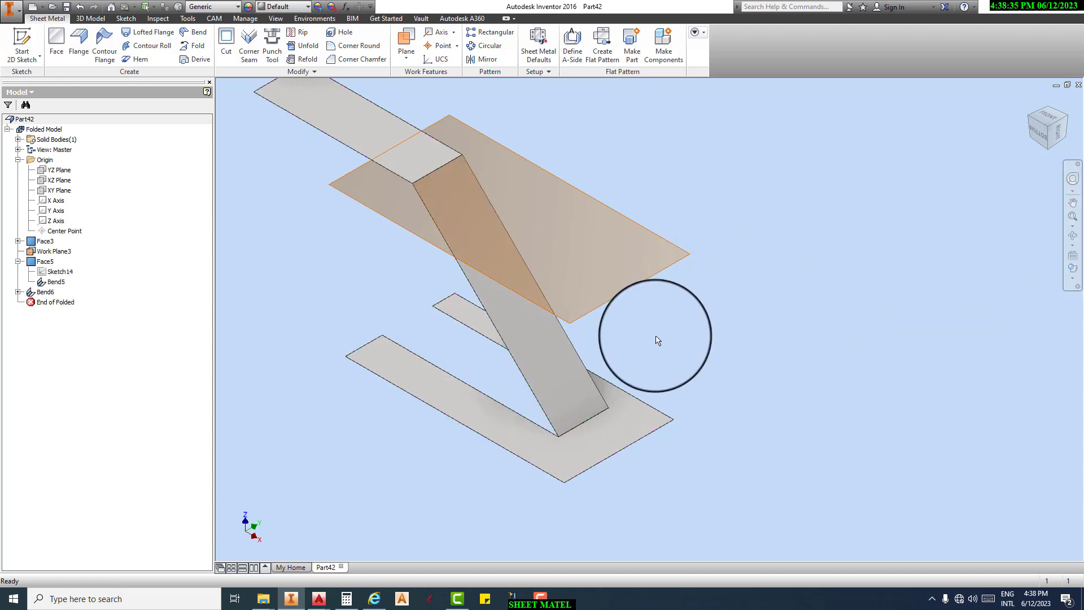
pyautogui.click(1072, 235)
pyautogui.moveTo(667, 326); pyautogui.dragTo(727, 280)
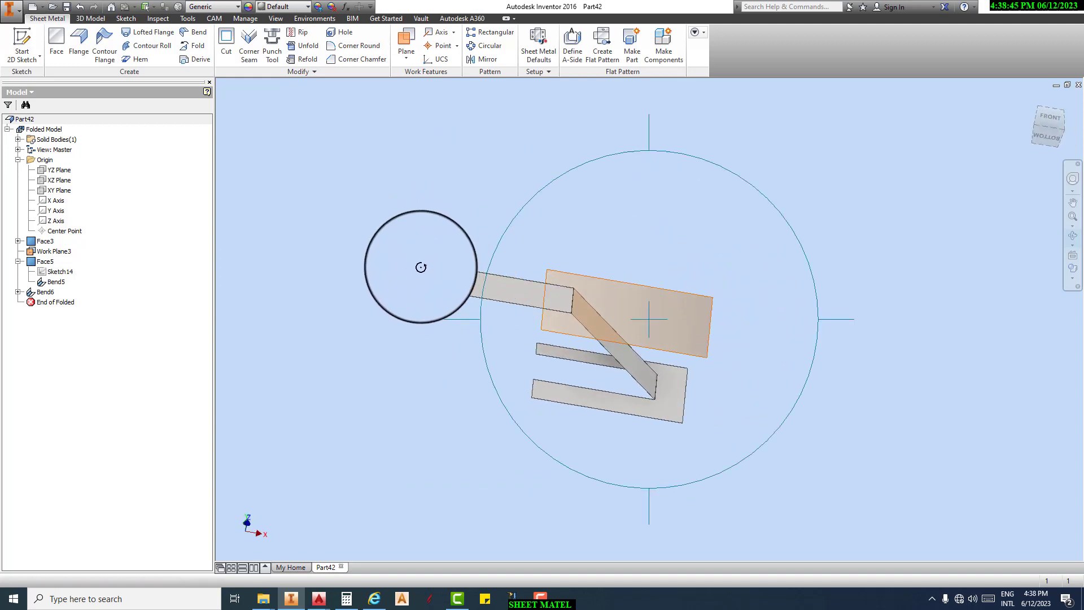
pyautogui.rightClick(334, 195)
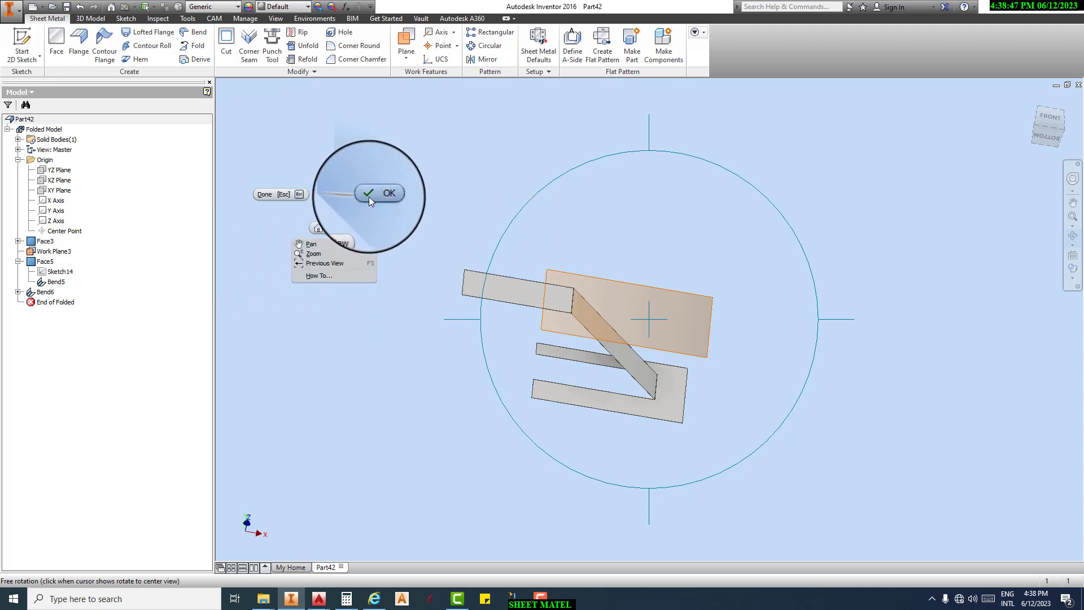
# - Delete the upper face along with its consumed sketches and features, and delete the leftover double bend
pyautogui.click(368, 196)
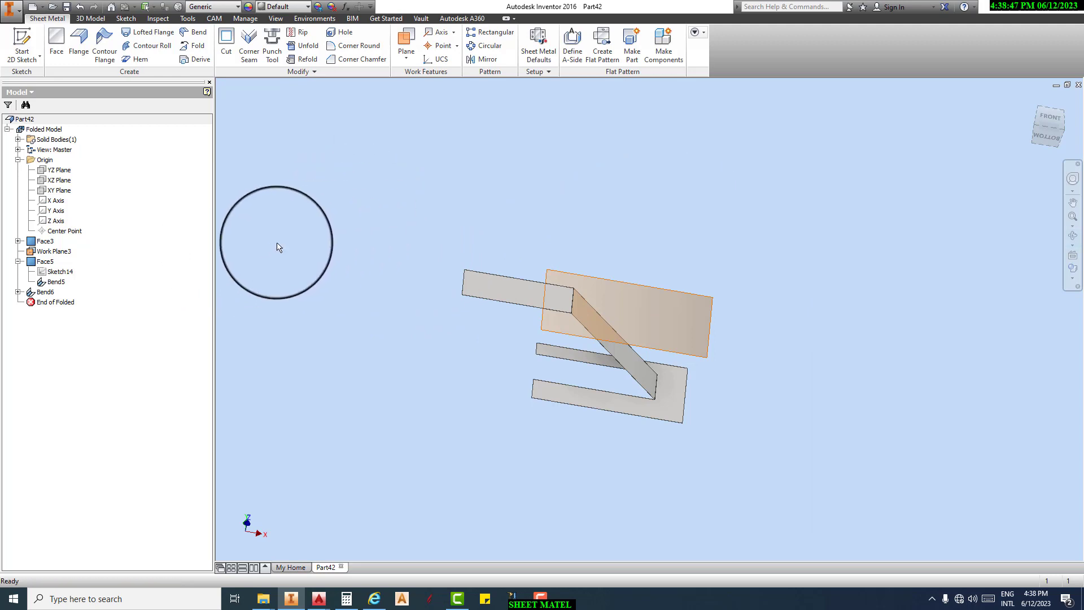
pyautogui.rightClick(39, 263)
pyautogui.click(68, 287)
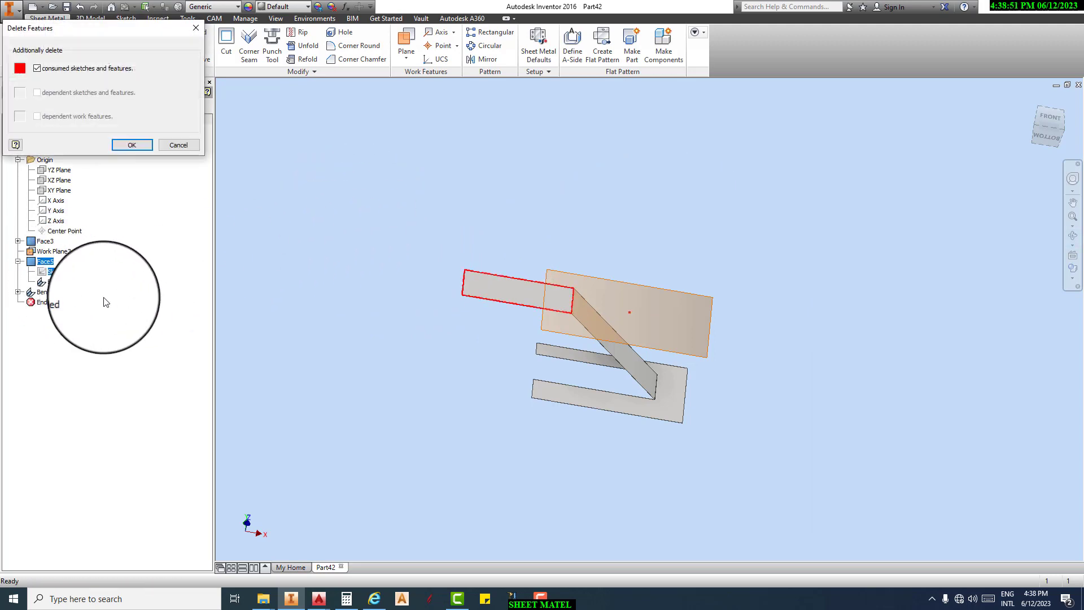
pyautogui.click(141, 143)
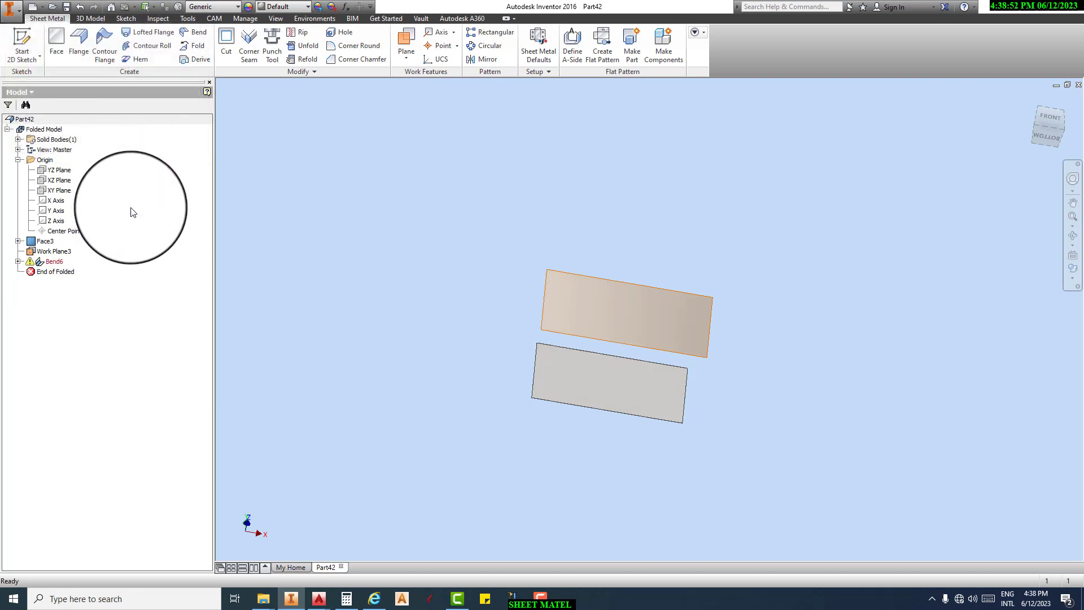
pyautogui.rightClick(51, 264)
pyautogui.click(69, 275)
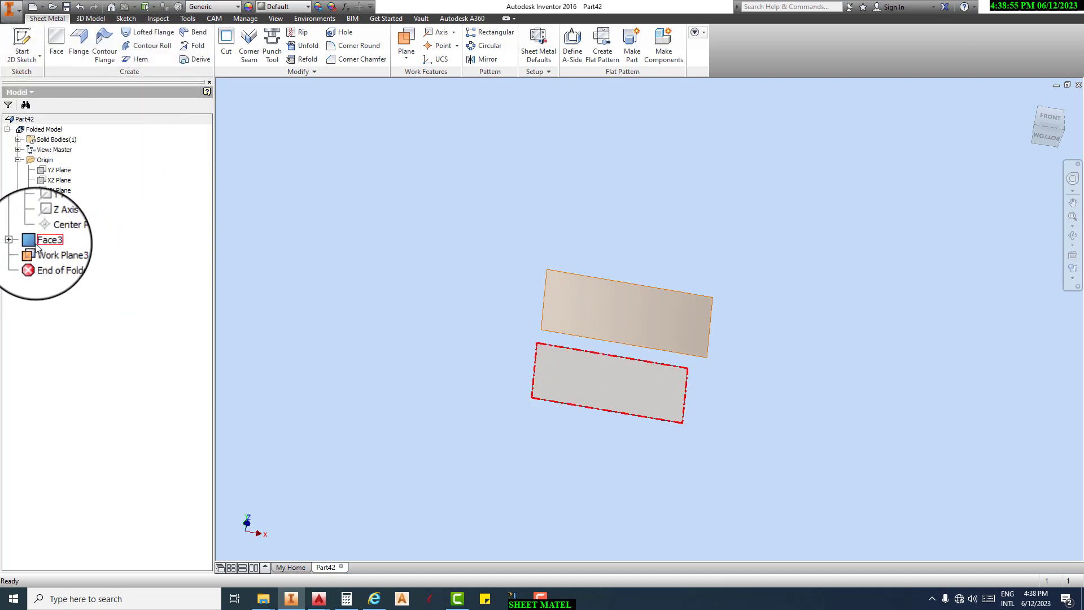
# - Delete the remaining face together with its consumed sketches and its dependent work plane
pyautogui.rightClick(36, 242)
pyautogui.click(56, 256)
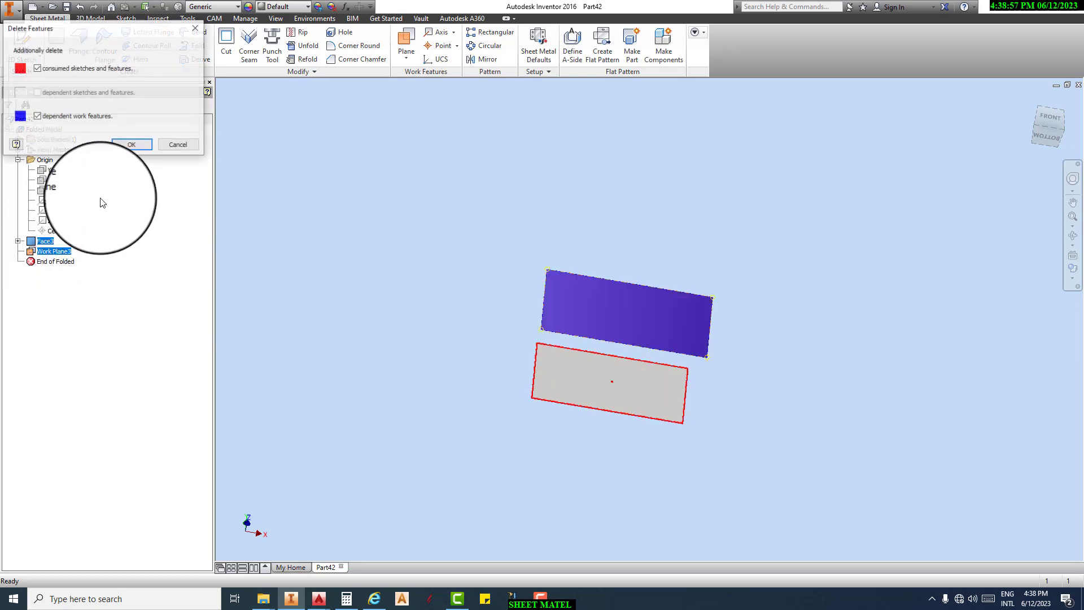
pyautogui.click(122, 144)
pyautogui.moveTo(496, 176); pyautogui.dragTo(467, 188, button='middle')
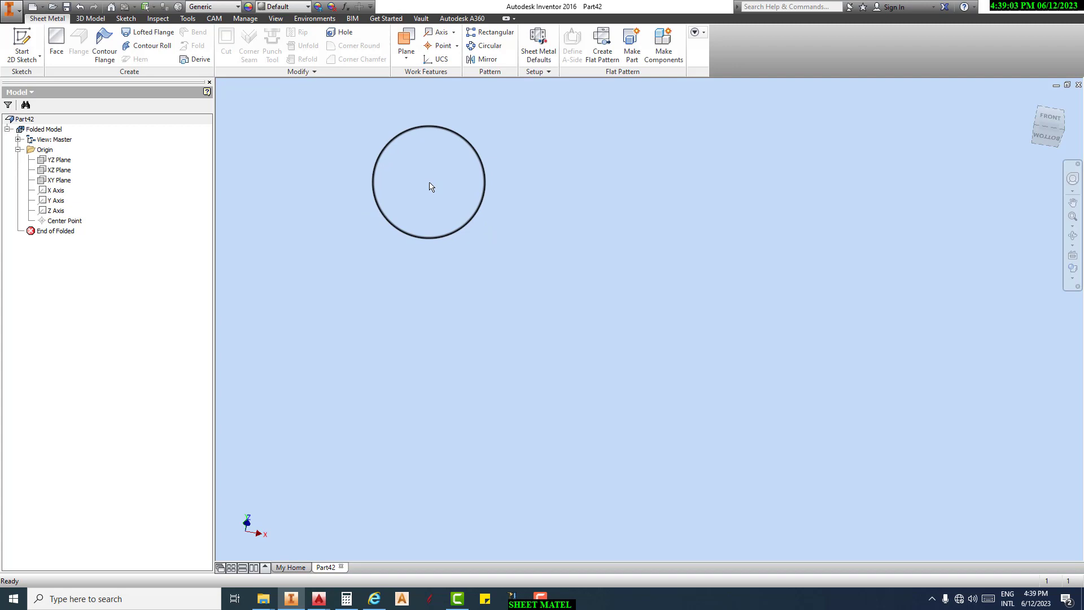
# - Start a new 2D sketch on the XY Plane
pyautogui.click(60, 179)
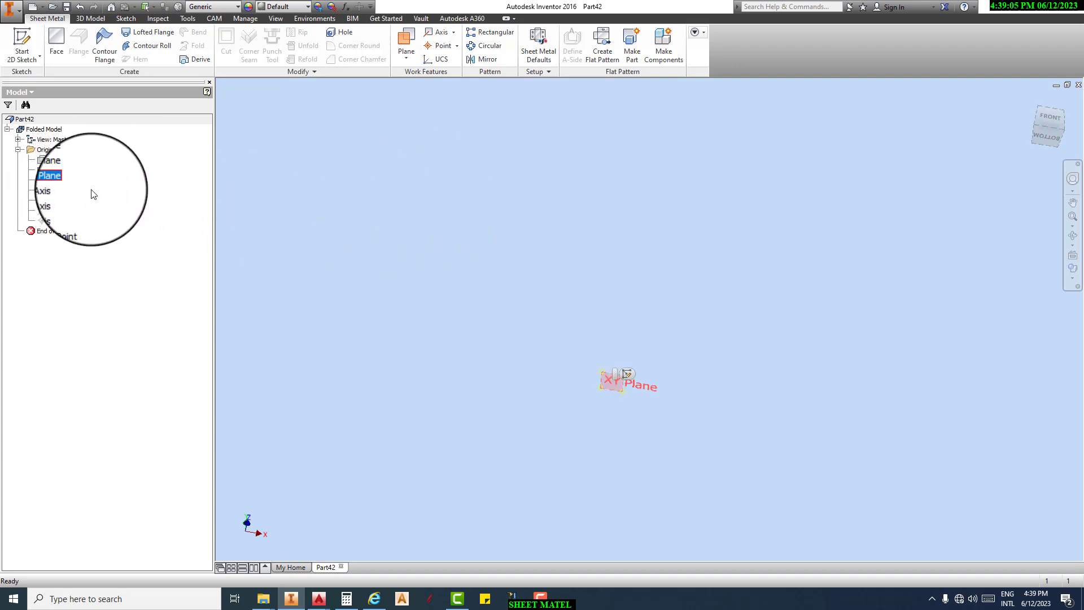
pyautogui.click(22, 44)
pyautogui.click(582, 601)
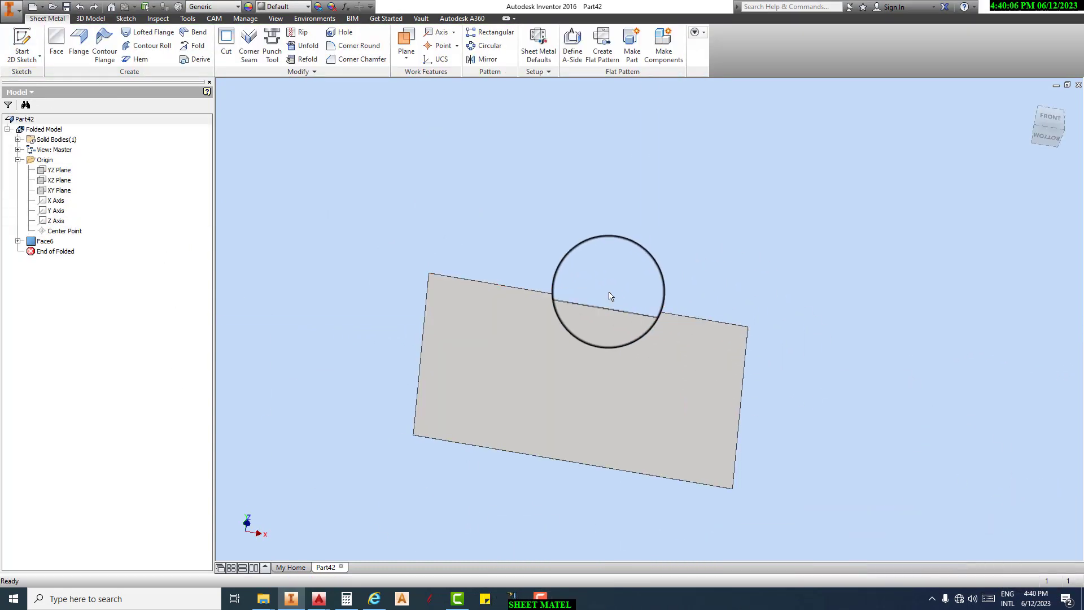
# - Sketch a vertical bend line across the rectangular face from its upper edge to its lower edge, left of the origin, and finish the sketch
pyautogui.scroll(-1, 808, 268)
pyautogui.moveTo(805, 267); pyautogui.dragTo(720, 176, button='middle')
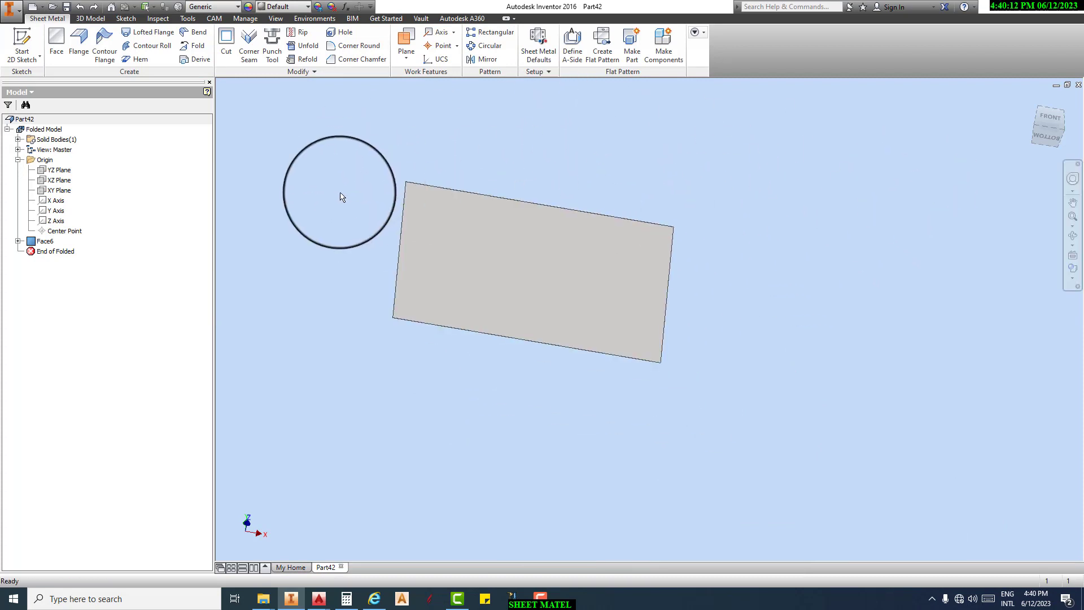
pyautogui.click(22, 47)
pyautogui.click(496, 254)
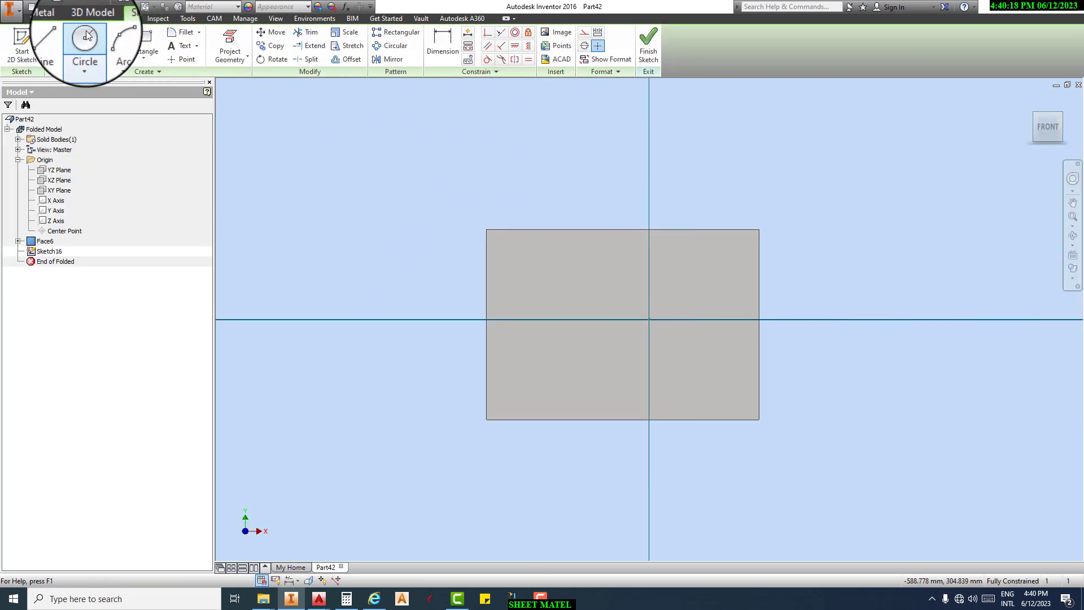
pyautogui.click(58, 38)
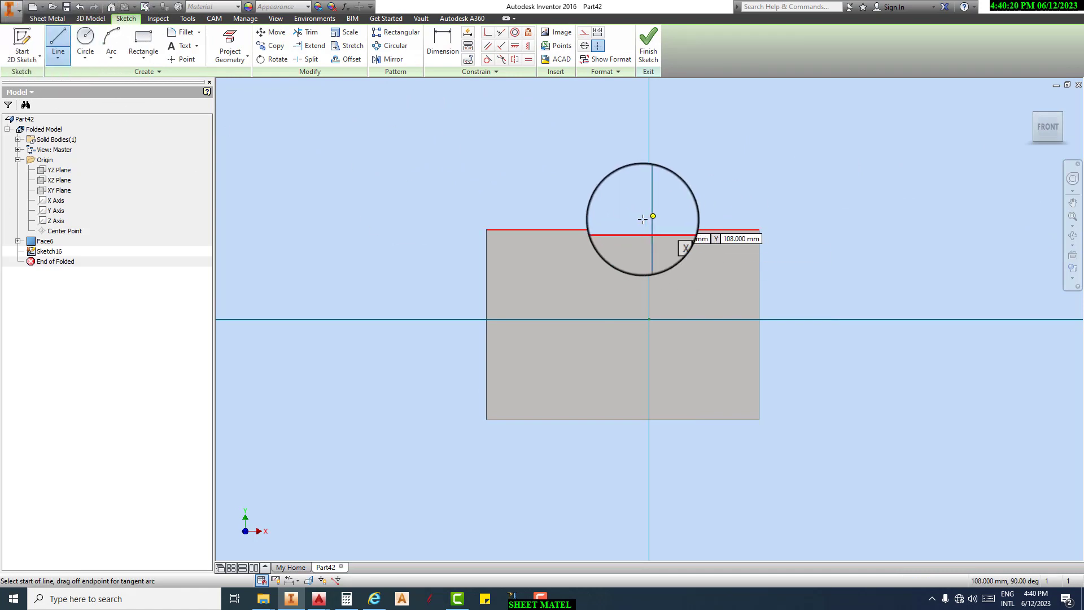
pyautogui.click(600, 229)
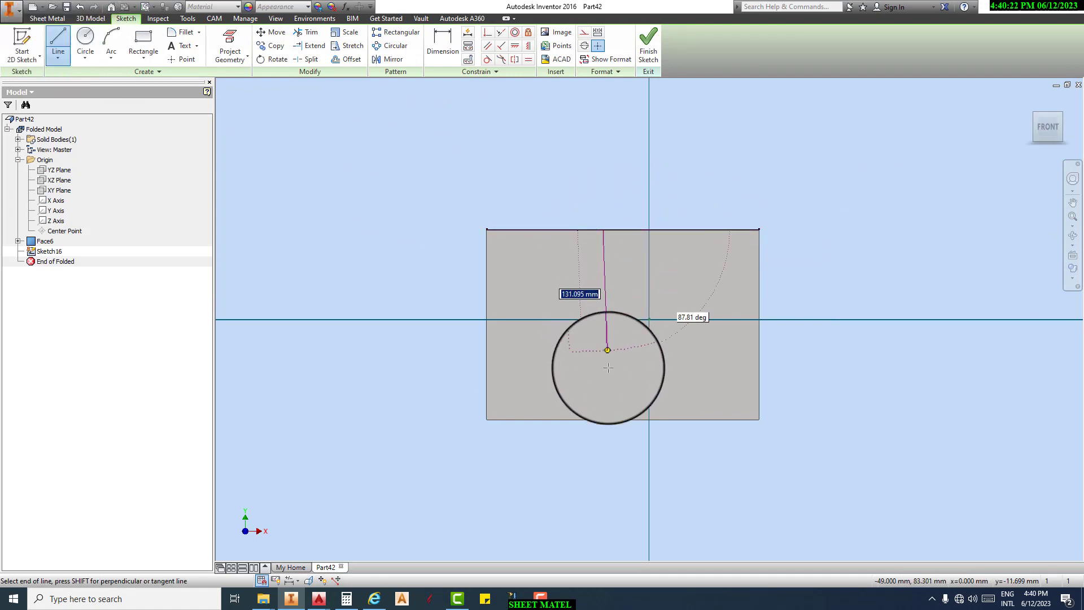
pyautogui.click(600, 419)
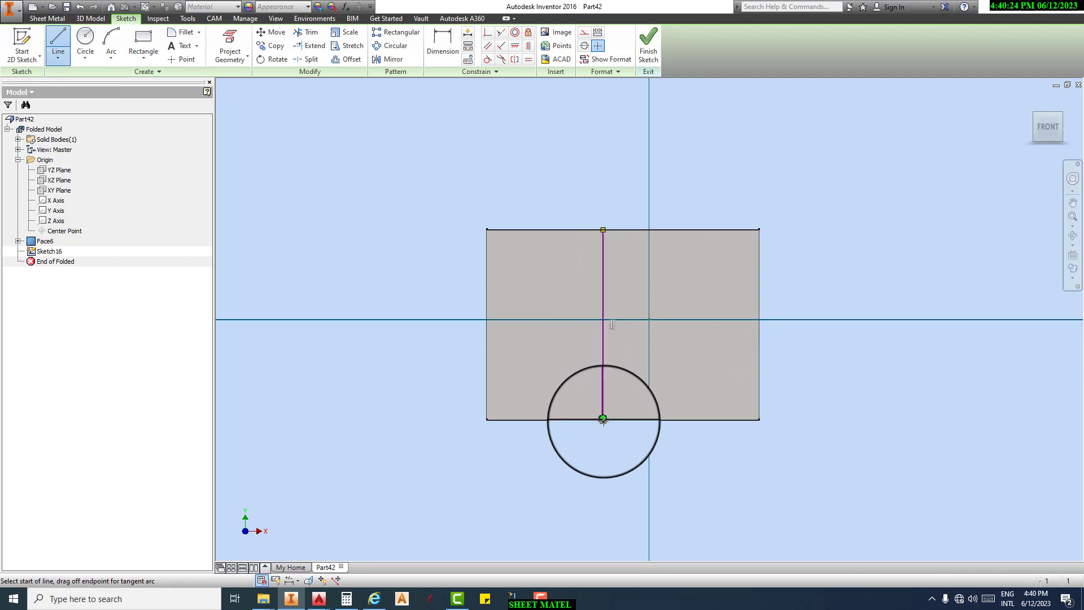
pyautogui.click(646, 41)
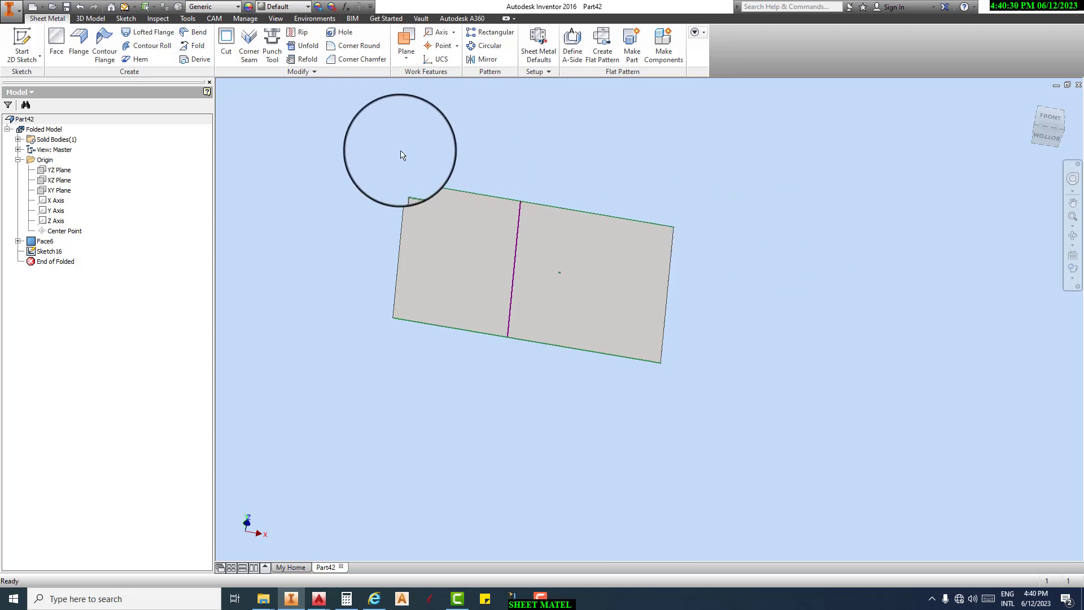
# - Fold the face 90 degrees along the sketched line, trying the flipped bend direction and restoring the original one before creating the fold
pyautogui.click(199, 53)
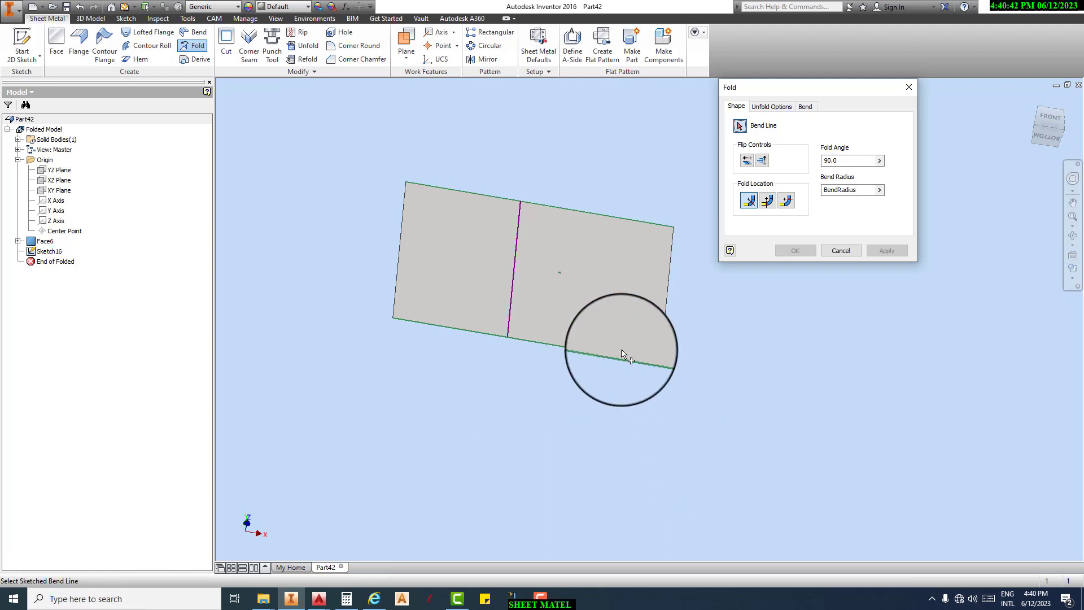
pyautogui.click(512, 306)
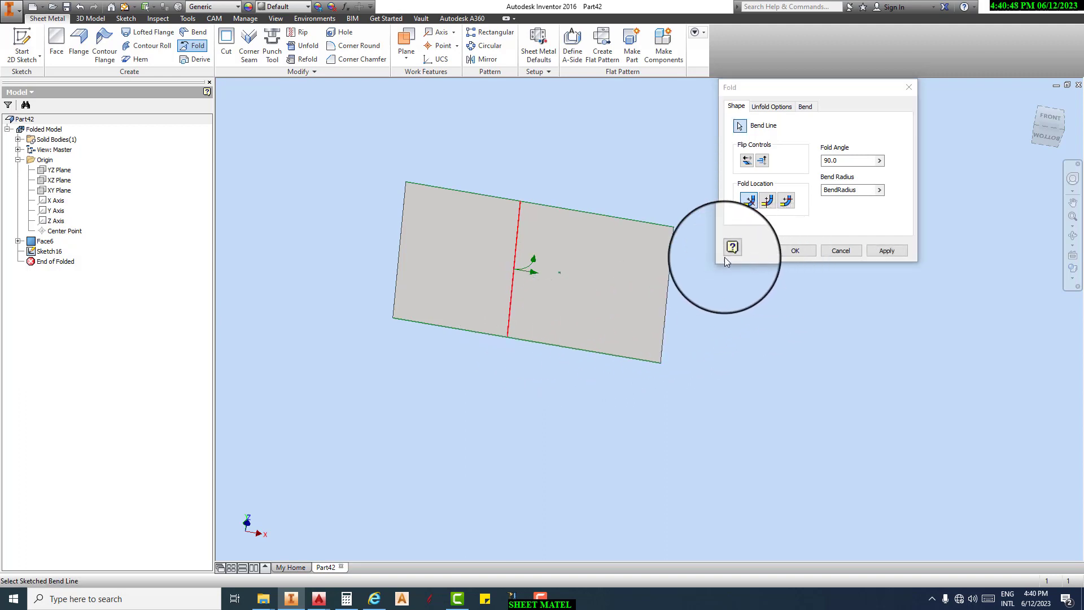
pyautogui.scroll(-5, 531, 277)
pyautogui.scroll(4, 508, 271)
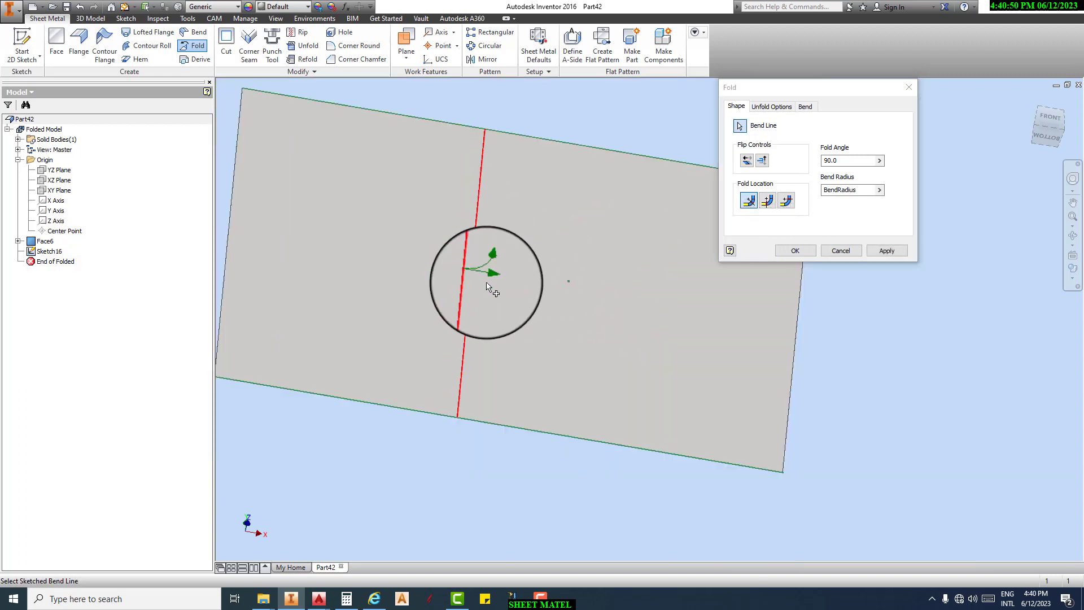
pyautogui.scroll(-2, 496, 280)
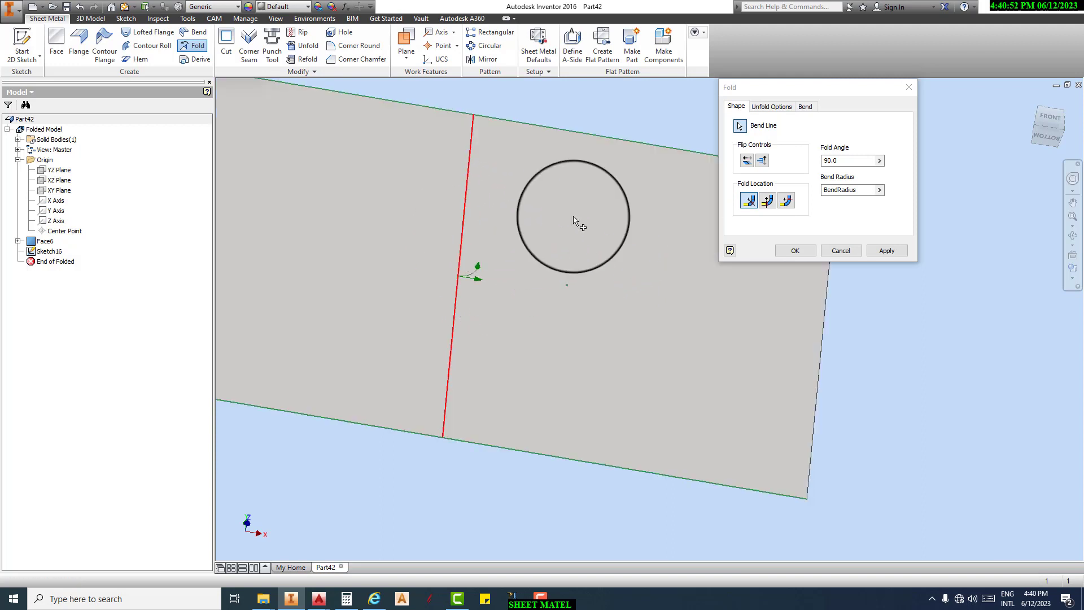
pyautogui.click(762, 161)
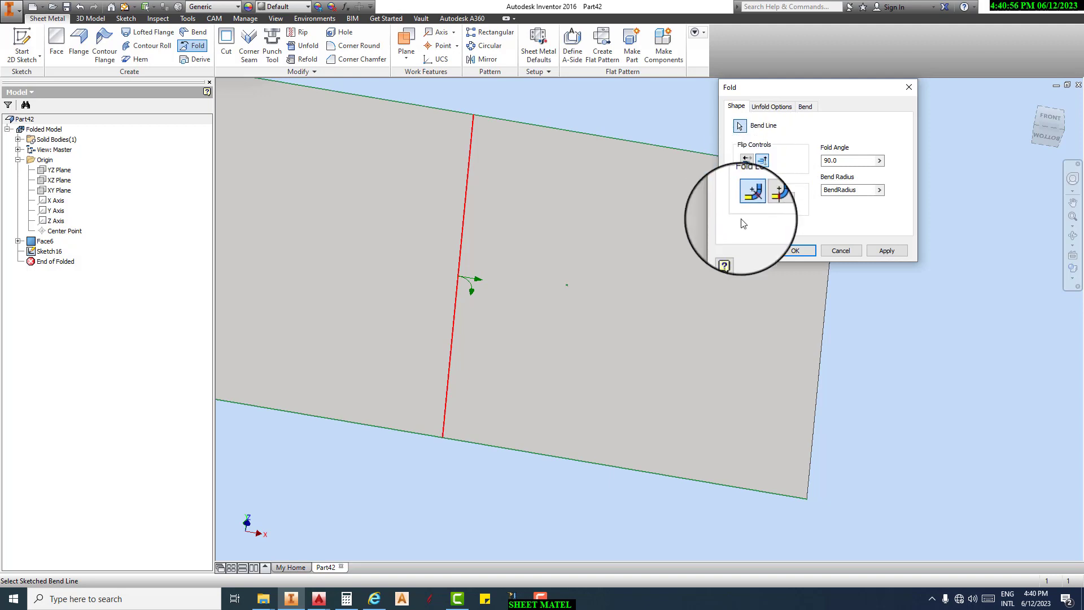
pyautogui.click(763, 162)
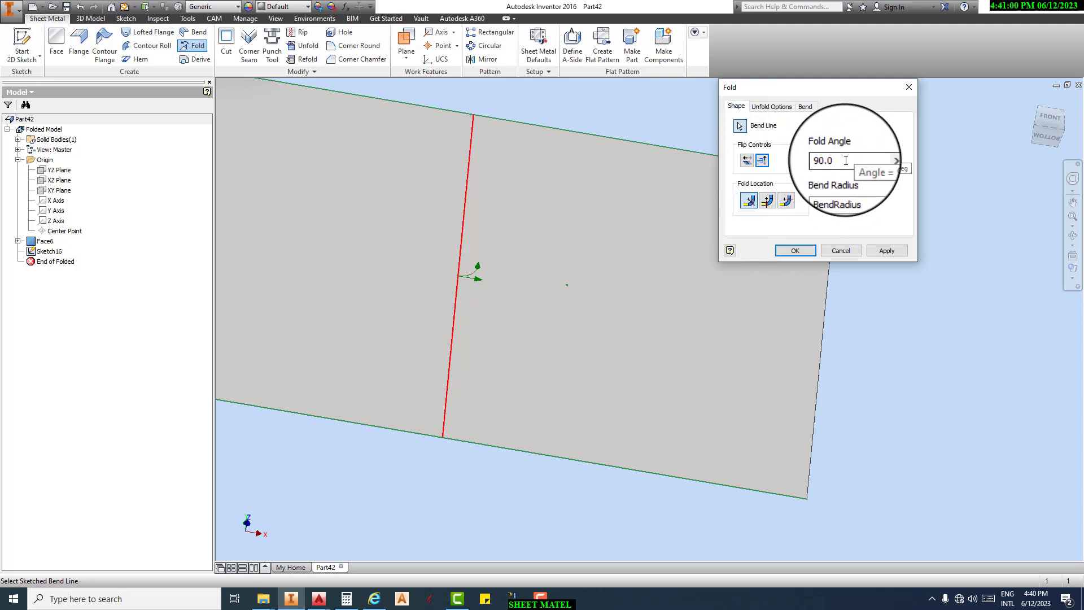
pyautogui.click(793, 251)
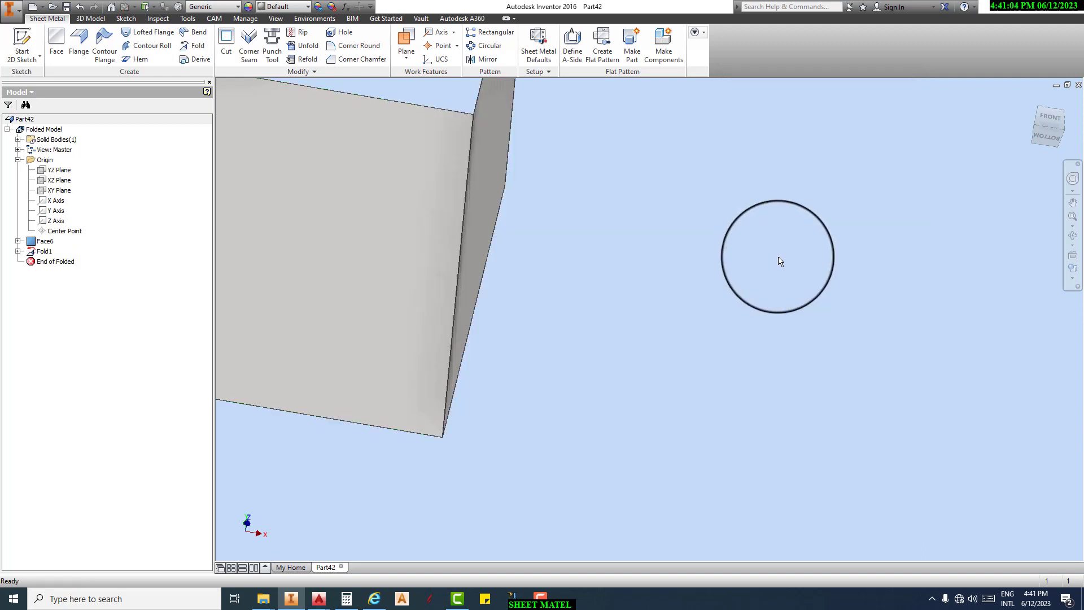
# - Set the fold's angle to 60 degrees and inspect the folded profile
pyautogui.scroll(-3, 779, 261)
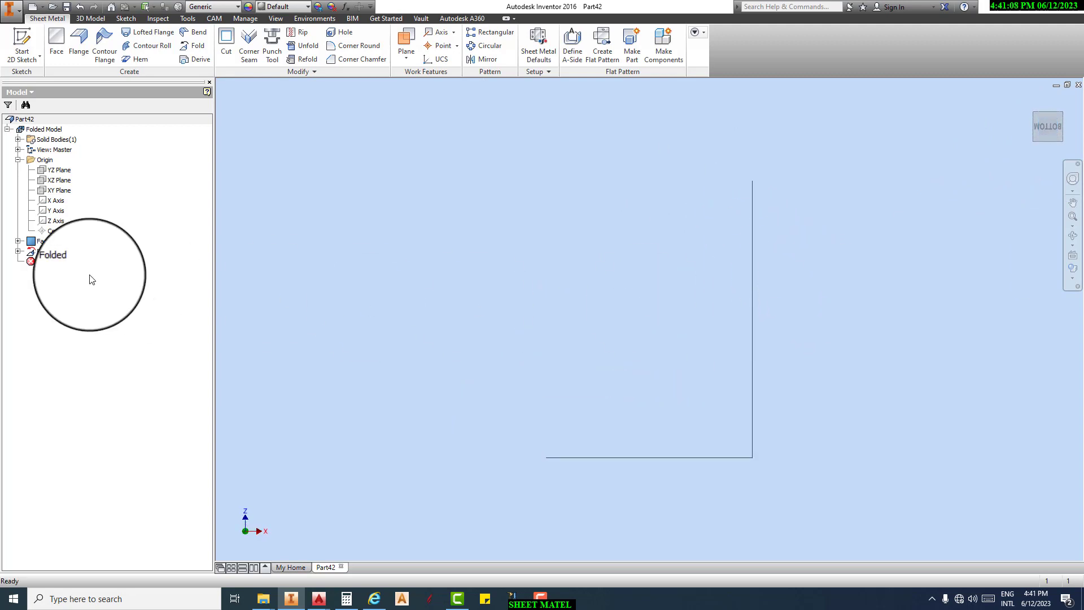
pyautogui.doubleClick(37, 251)
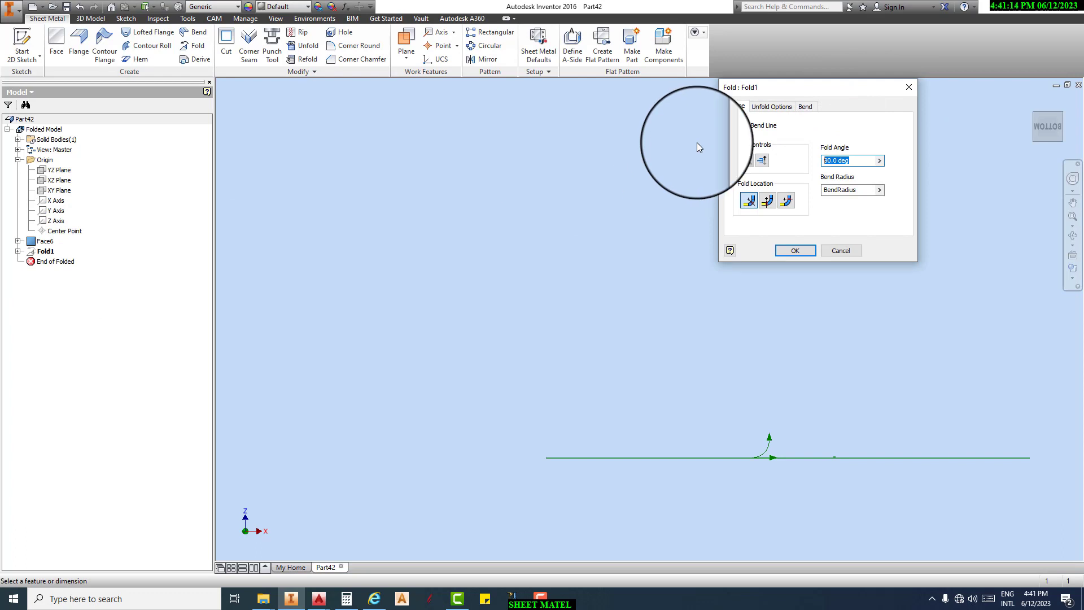
pyautogui.write('60')
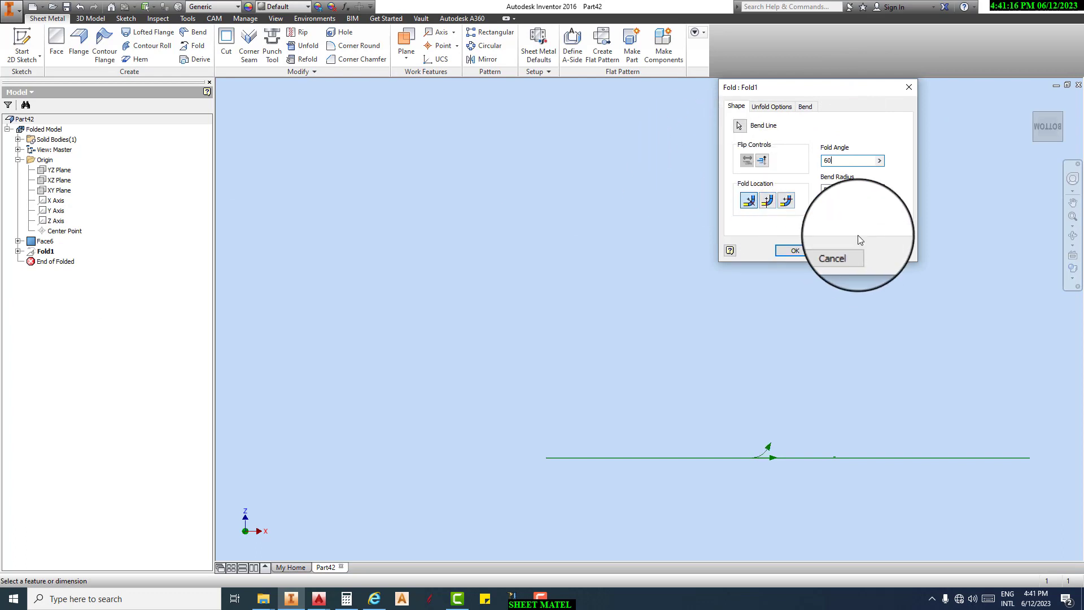
pyautogui.click(807, 254)
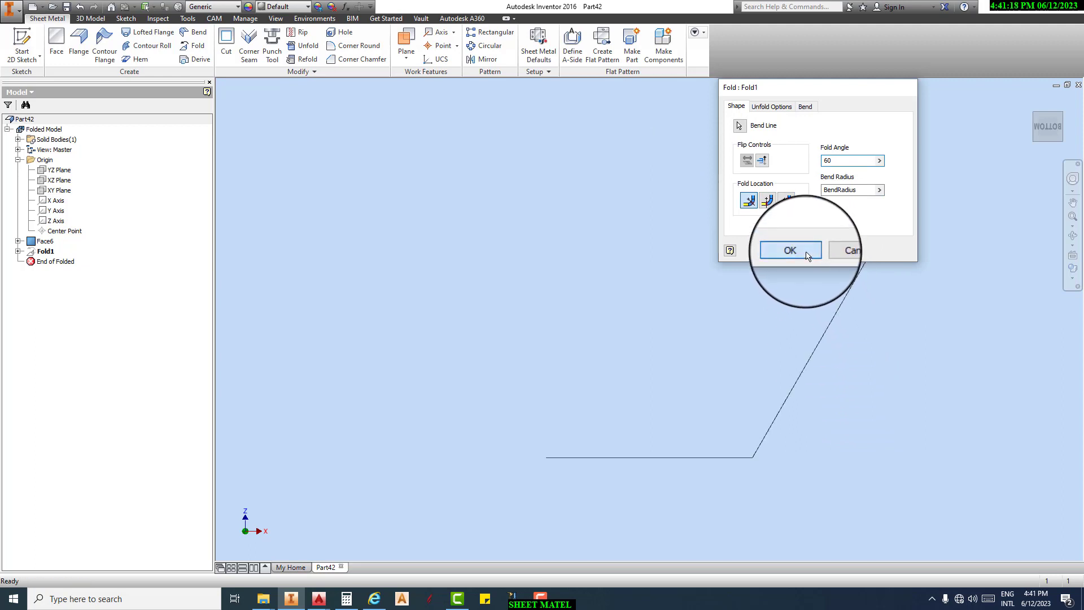
pyautogui.scroll(-5, 758, 467)
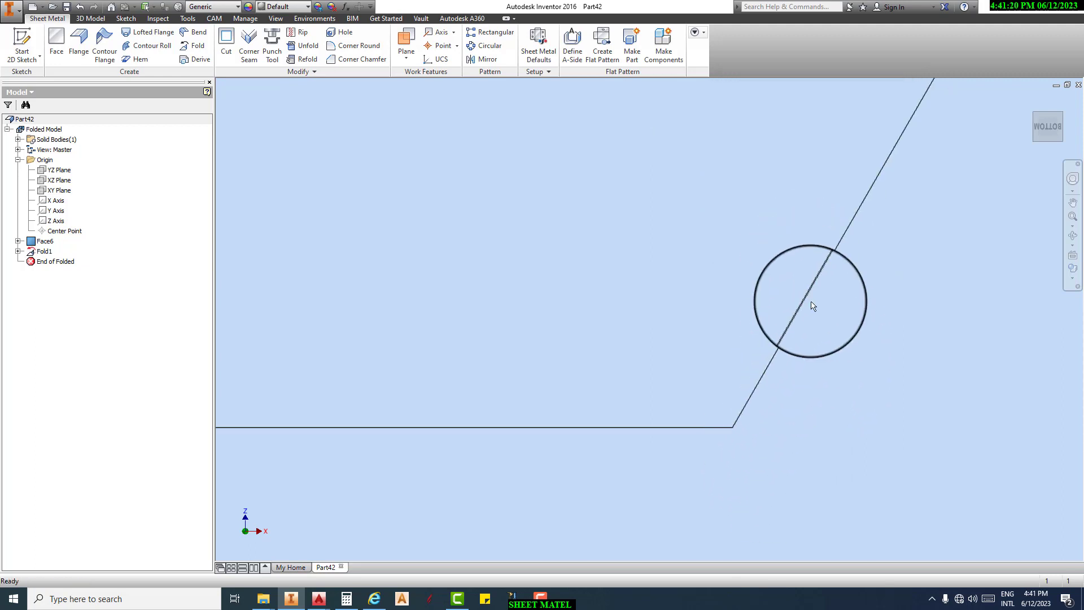
pyautogui.scroll(5, 894, 264)
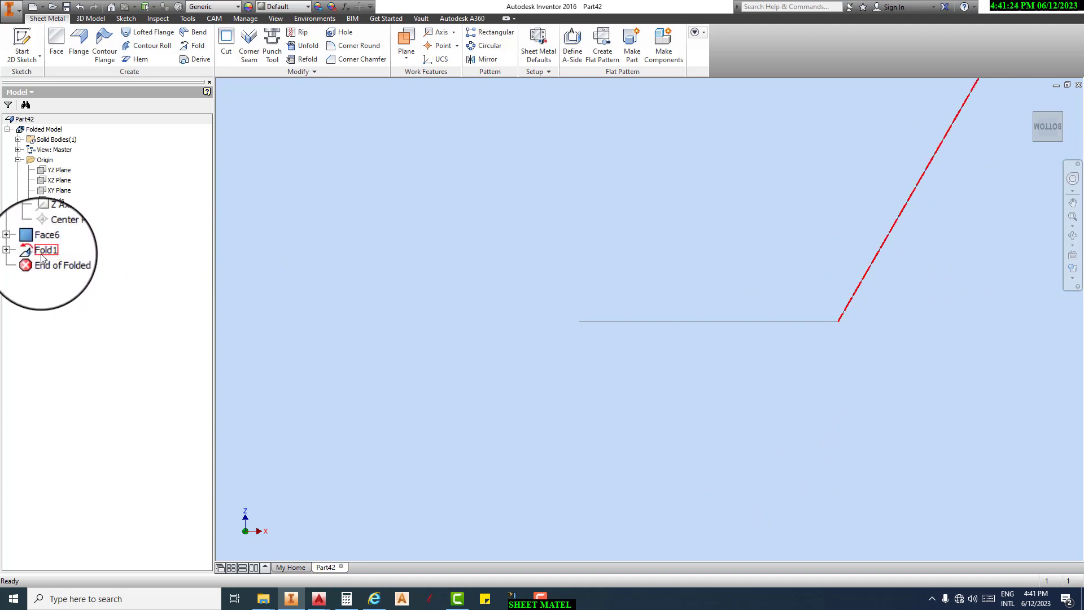
# - Flip the fold's bend direction so the folded side points downward
pyautogui.doubleClick(44, 252)
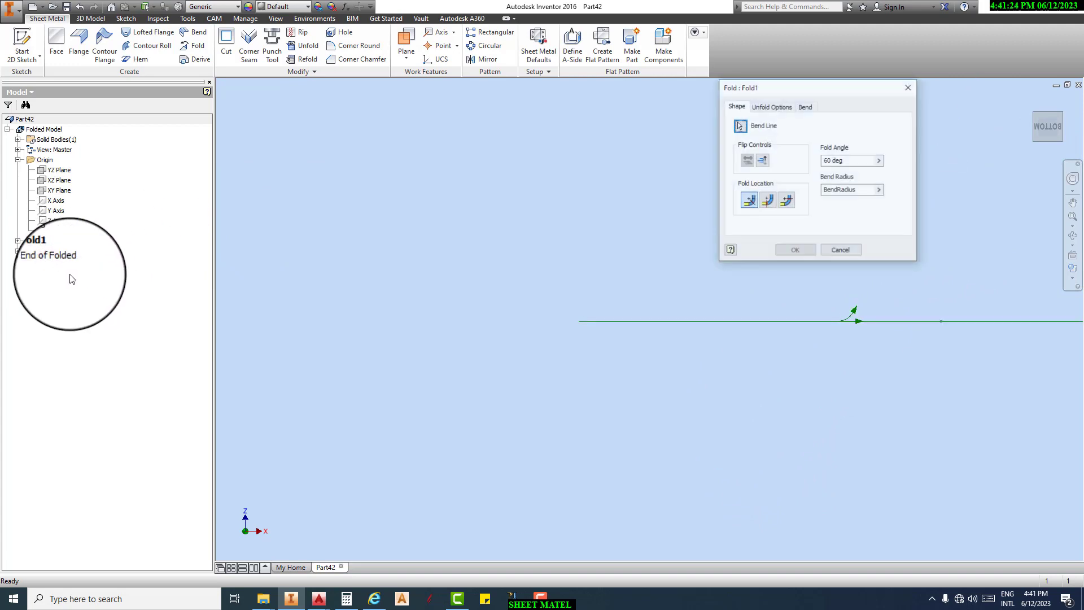
pyautogui.click(762, 161)
pyautogui.click(795, 250)
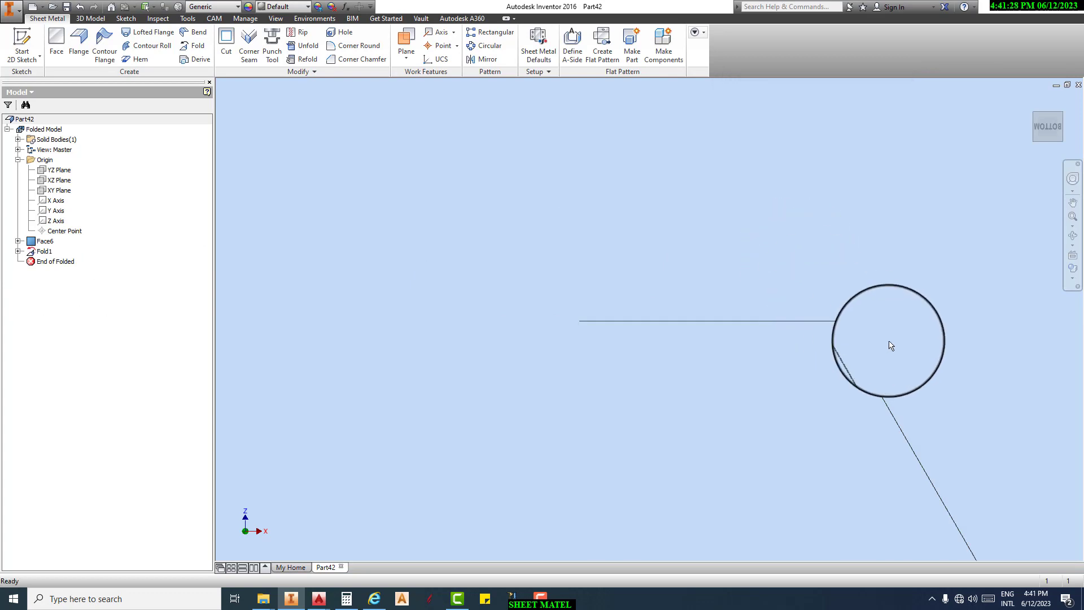
pyautogui.scroll(-3, 847, 330)
pyautogui.moveTo(818, 320); pyautogui.dragTo(551, 236, button='middle')
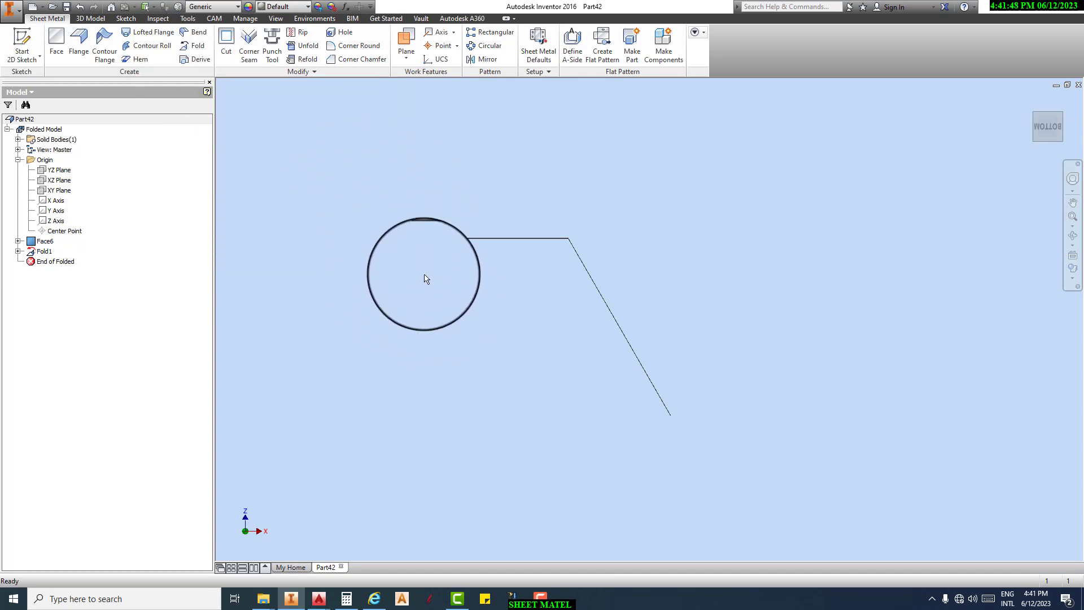
# - Delete the rectangular face together with its consumed sketches and the dependent fold
pyautogui.press('F6')
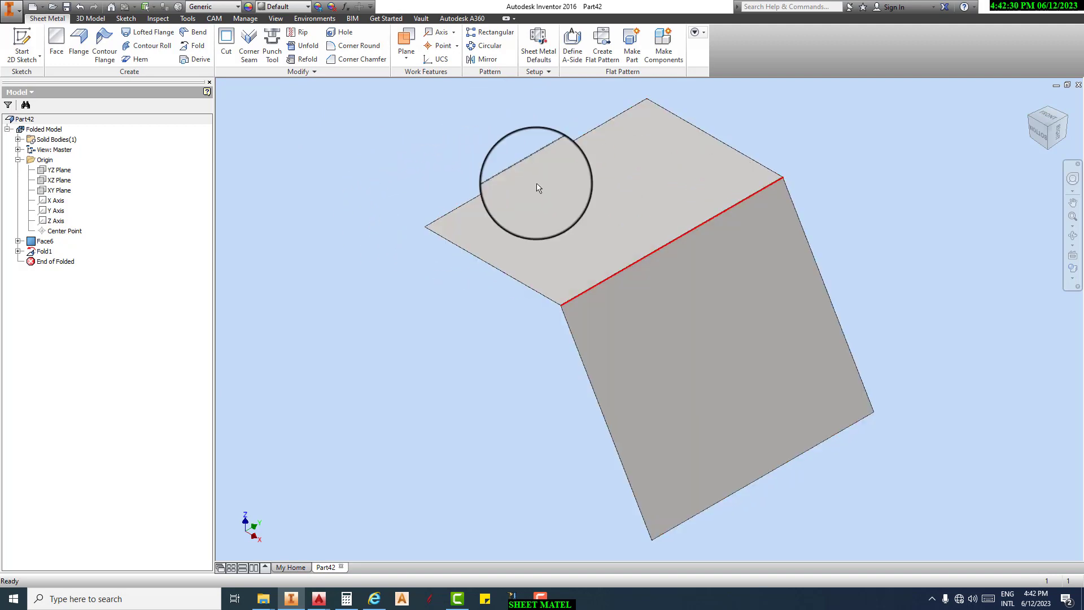
pyautogui.click(45, 241)
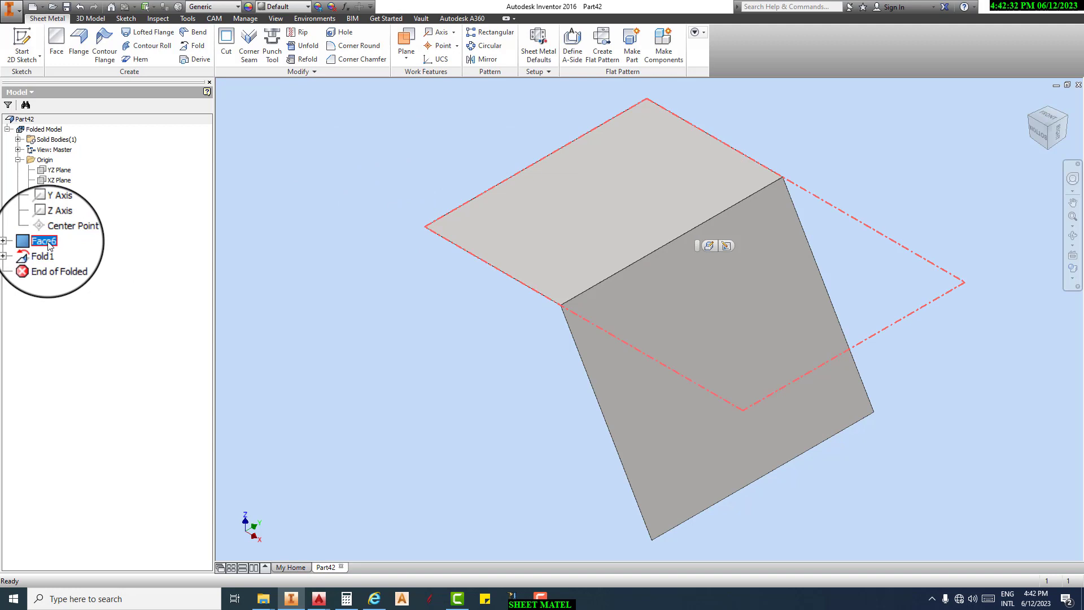
pyautogui.rightClick(47, 241)
pyautogui.click(56, 266)
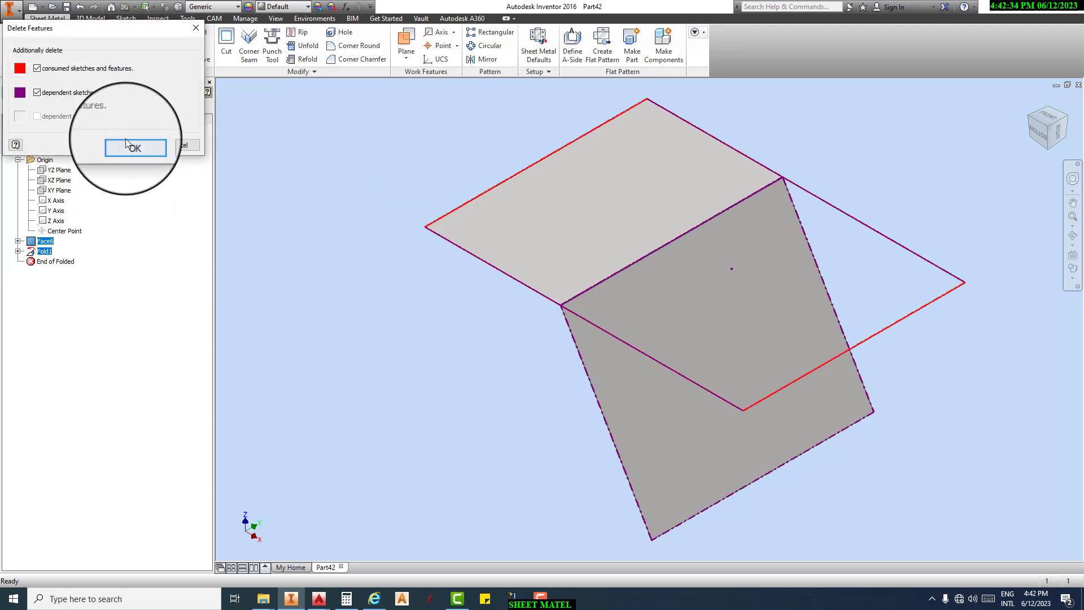
pyautogui.click(128, 146)
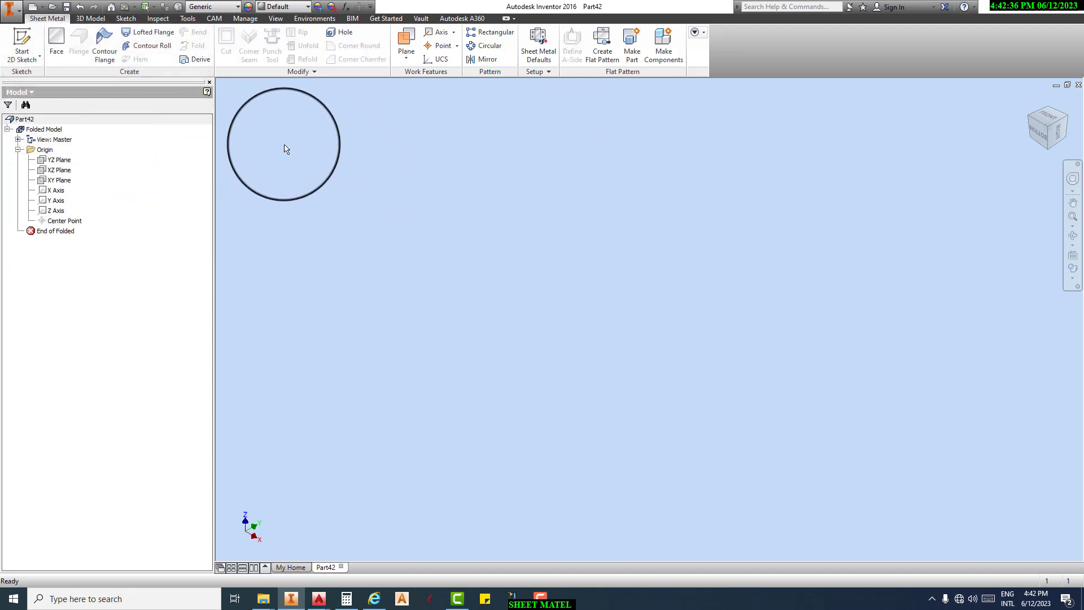
# - Start a Derive and browse the part folder's previews, choosing Part23 as the source component
pyautogui.click(198, 59)
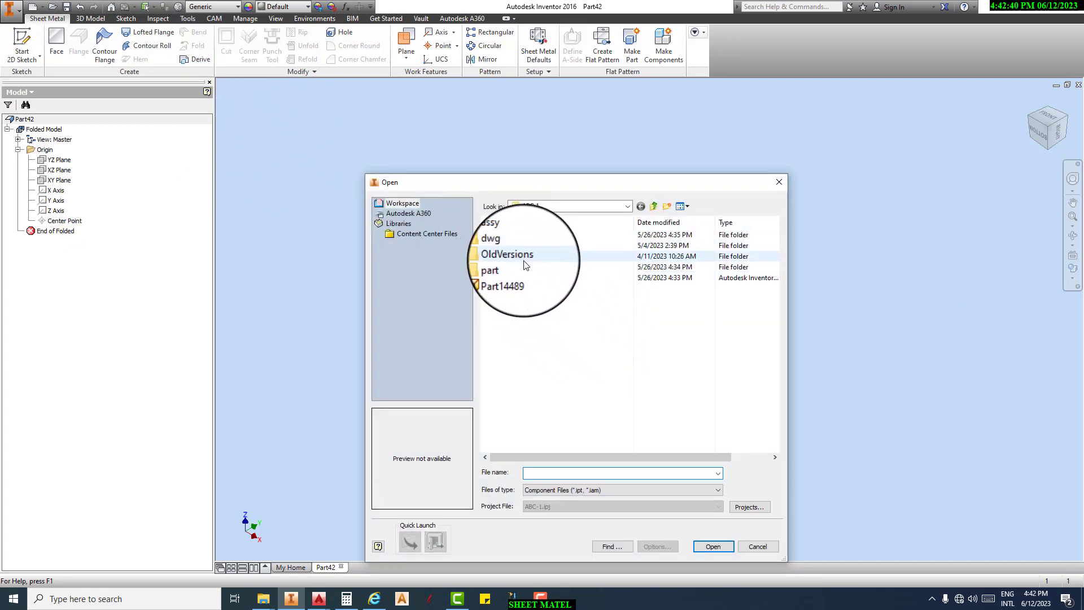
pyautogui.doubleClick(508, 269)
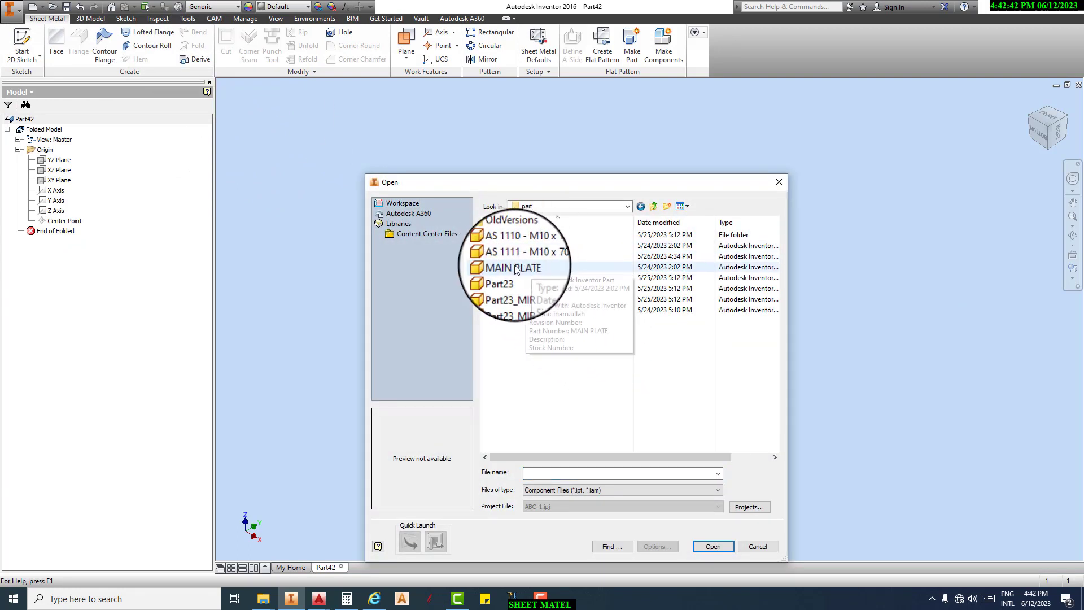
pyautogui.click(513, 270)
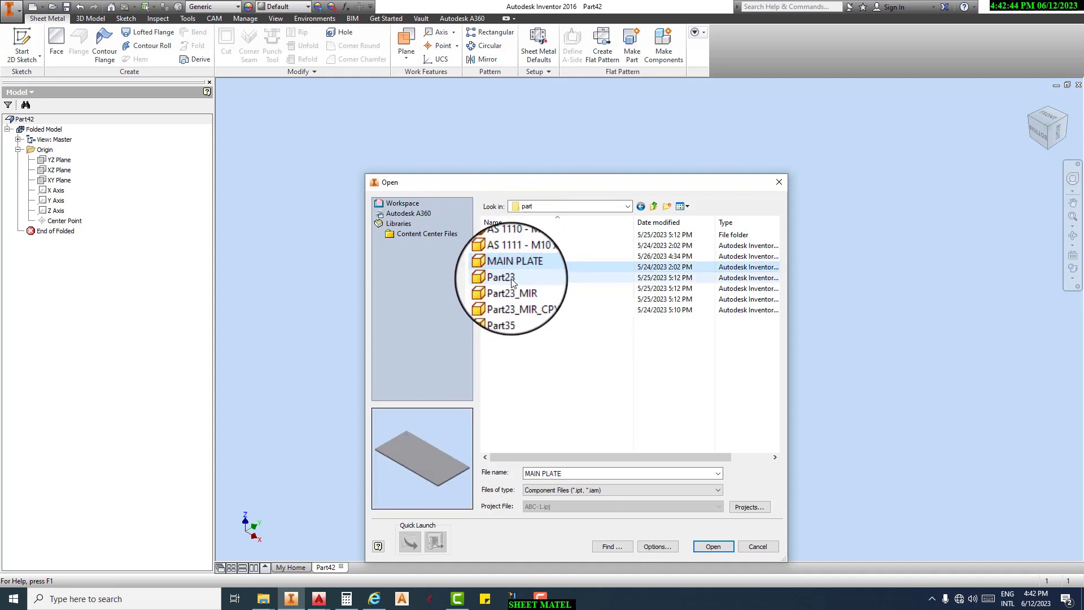
pyautogui.click(512, 280)
pyautogui.click(514, 290)
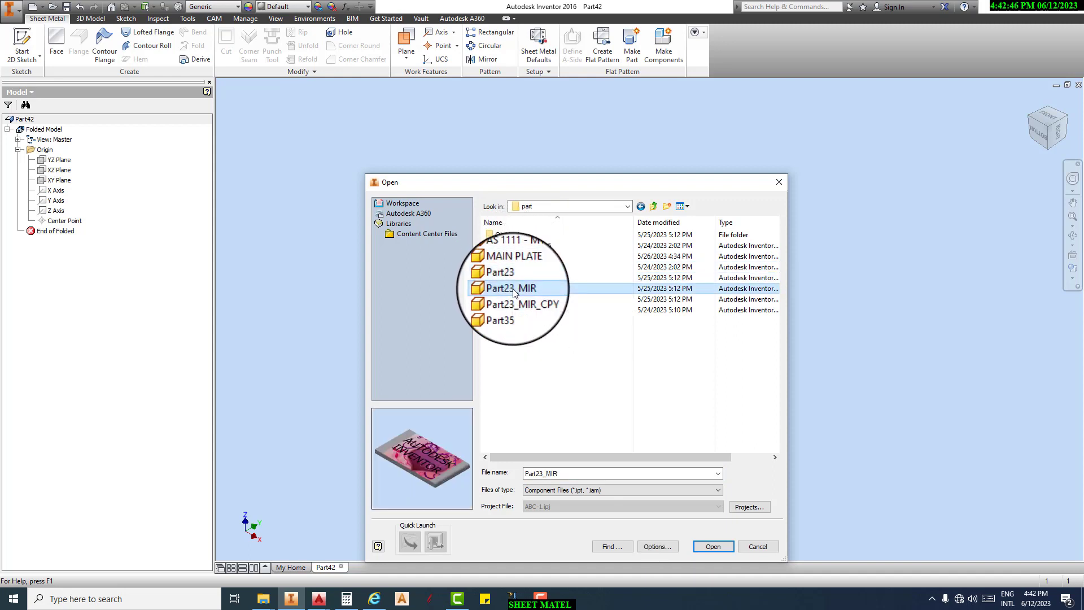
pyautogui.click(520, 305)
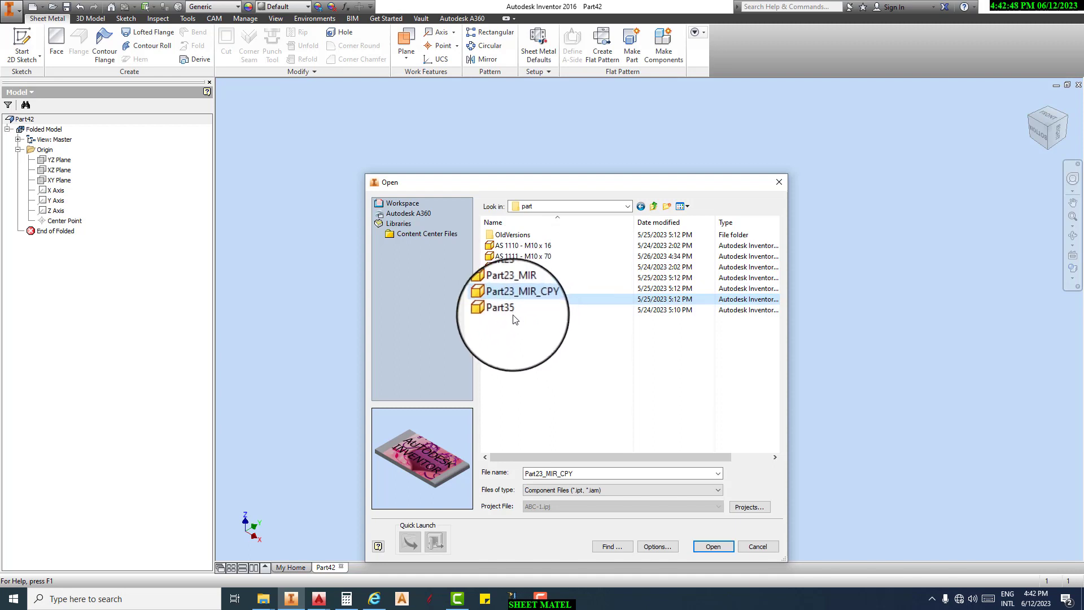
pyautogui.click(513, 316)
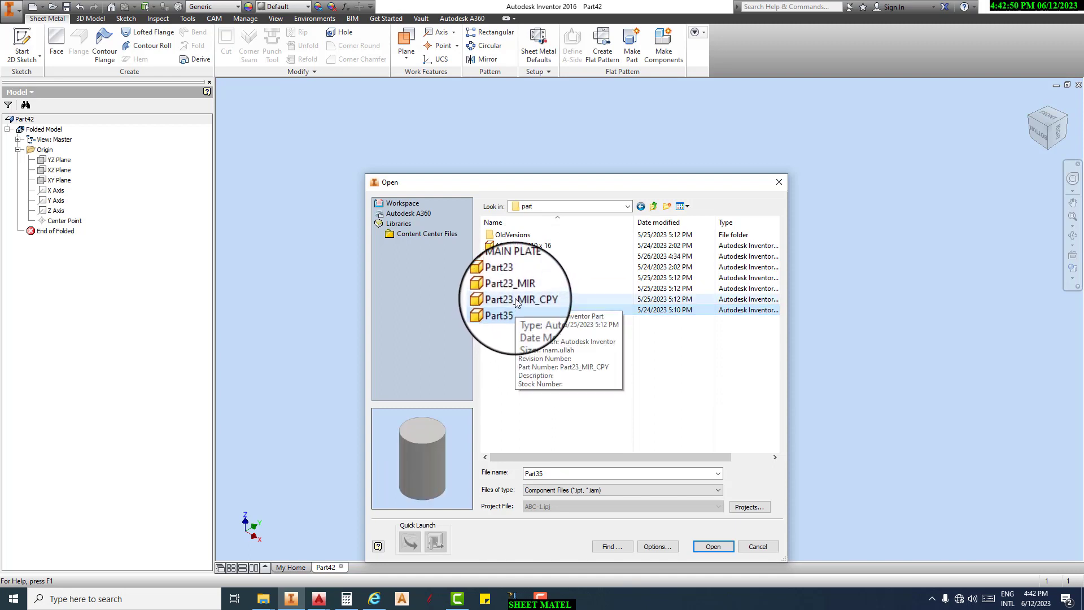
pyautogui.click(504, 277)
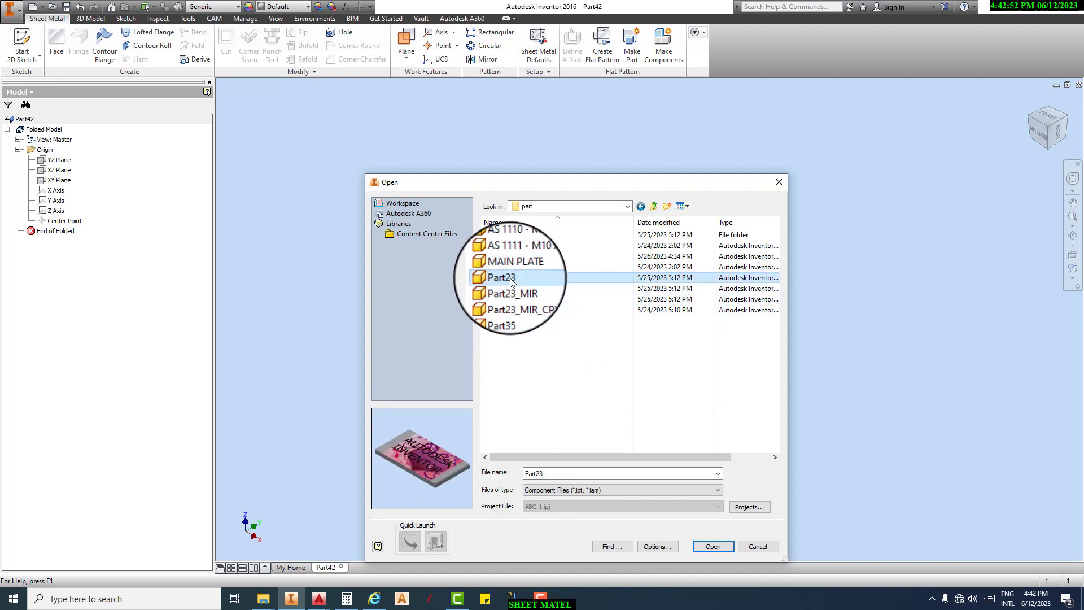
pyautogui.click(710, 544)
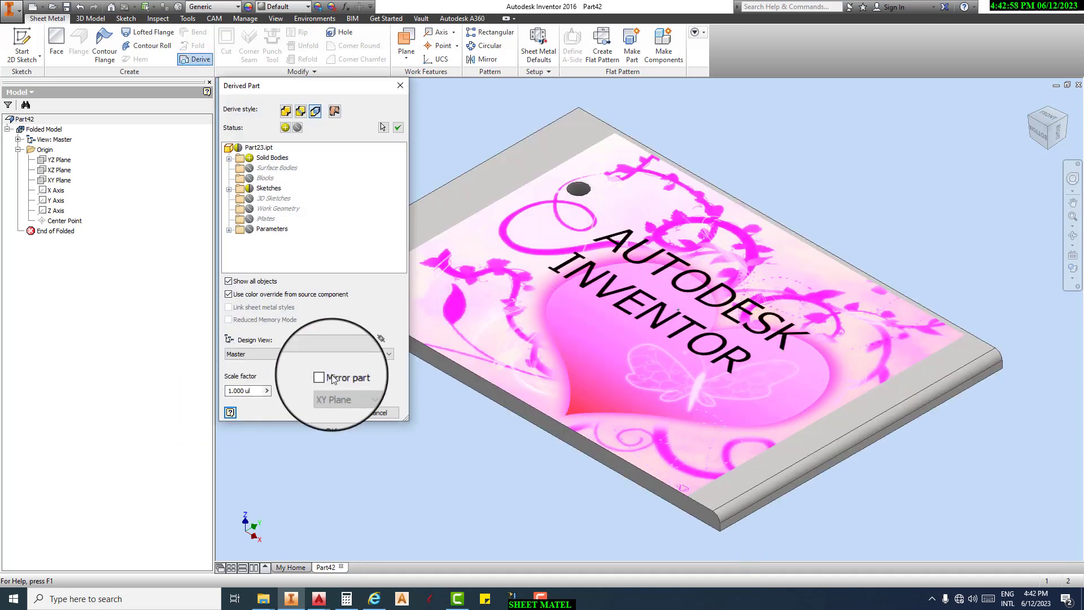
# - Set the derived part's scale factor to 2 and create the derived body
pyautogui.moveTo(258, 390); pyautogui.dragTo(191, 392)
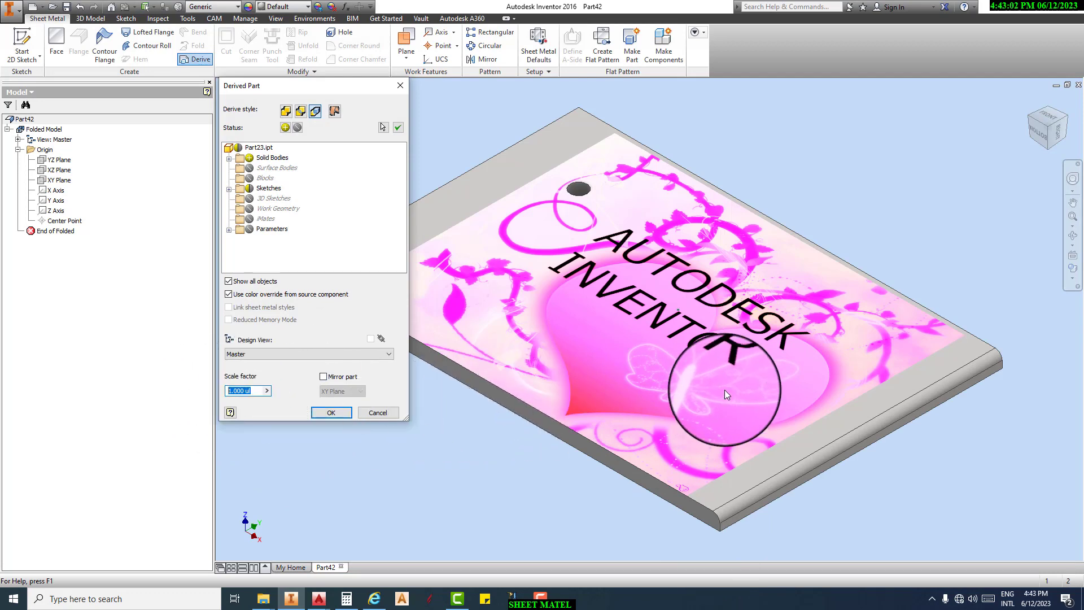
pyautogui.write('2')
pyautogui.scroll(-5, 856, 328)
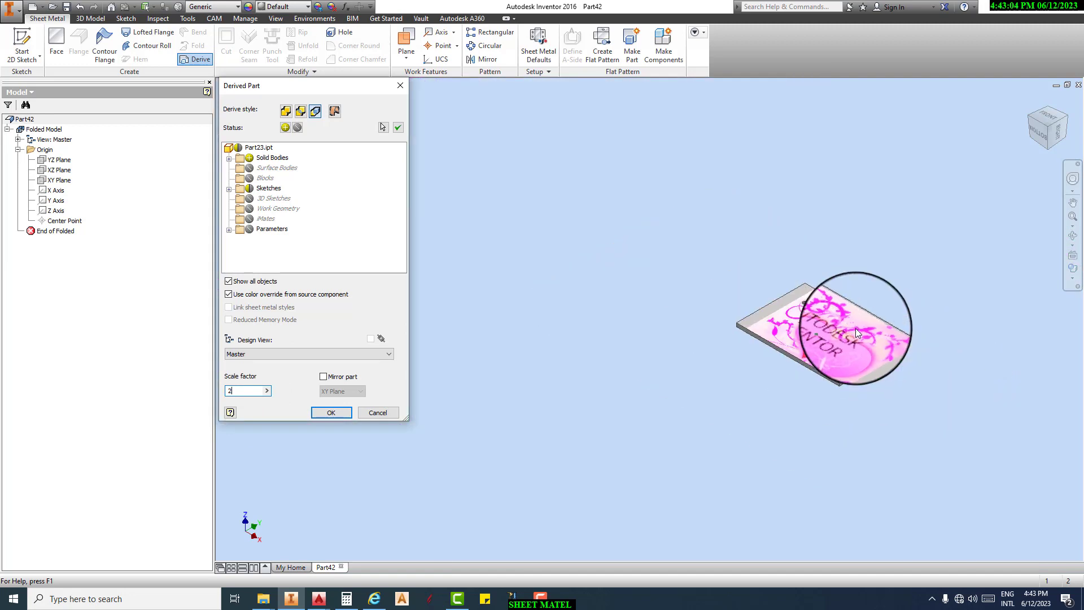
pyautogui.scroll(5, 856, 327)
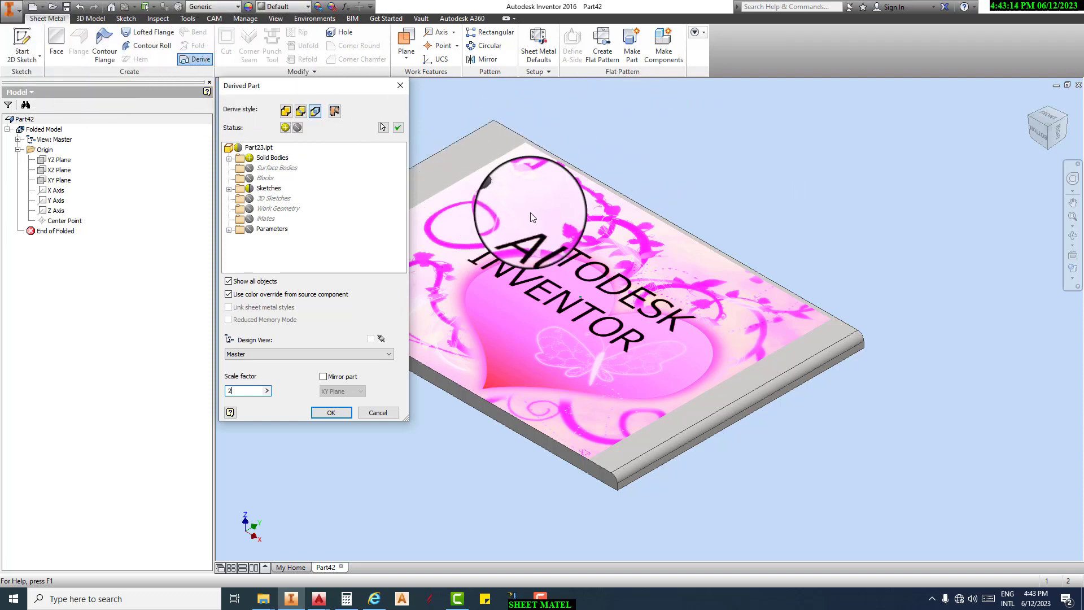
pyautogui.click(343, 414)
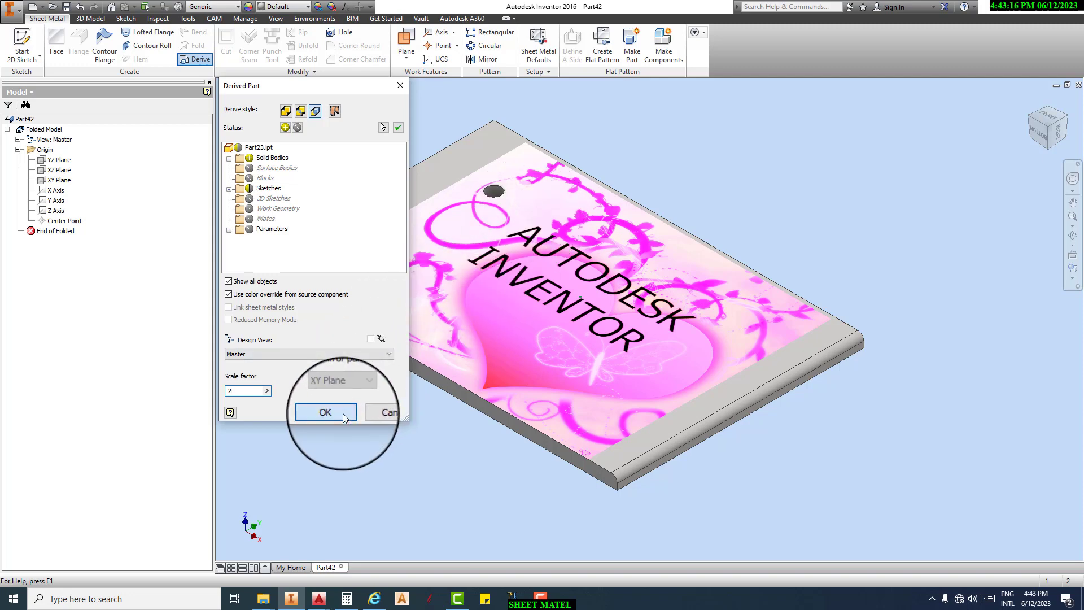
pyautogui.scroll(-4, 745, 184)
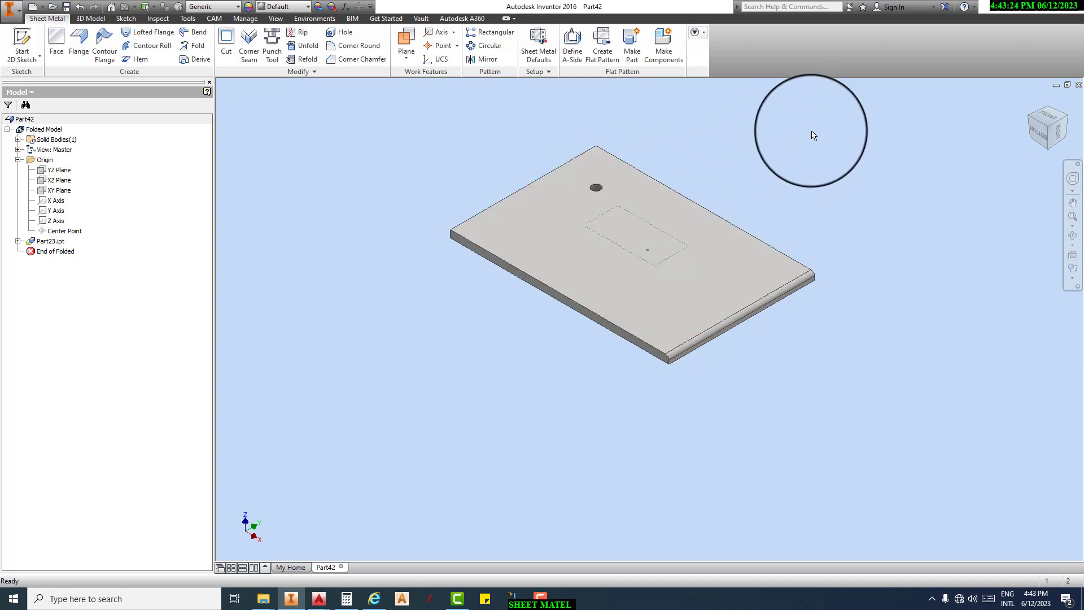
# - Delete the hole extrusion and its consumed sketch in the source Part23, and update the derived part in Part42 to match
pyautogui.doubleClick(32, 242)
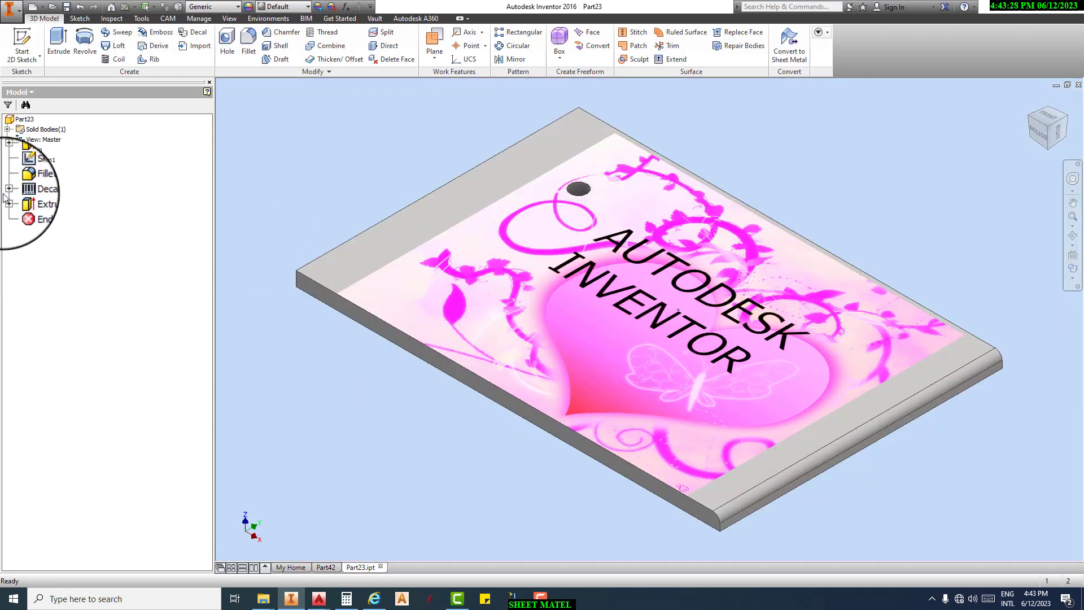
pyautogui.doubleClick(25, 194)
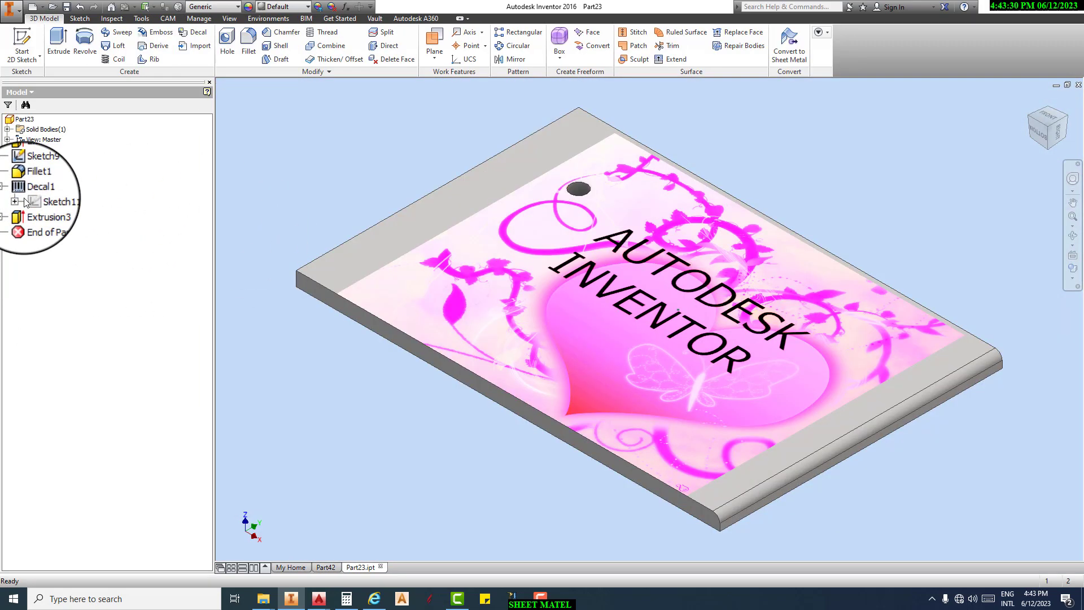
pyautogui.rightClick(23, 211)
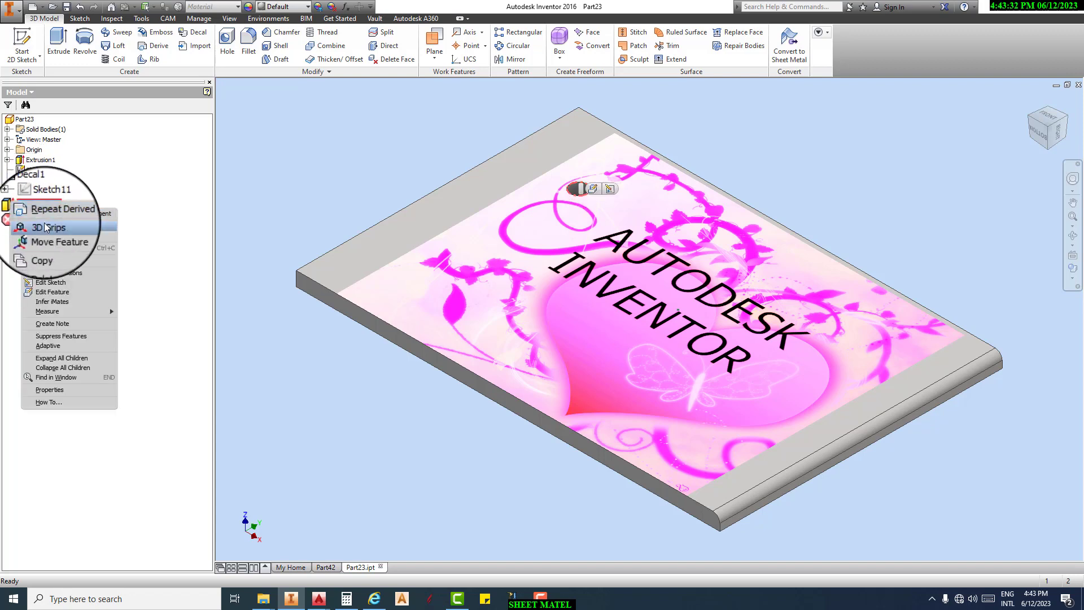
pyautogui.click(56, 257)
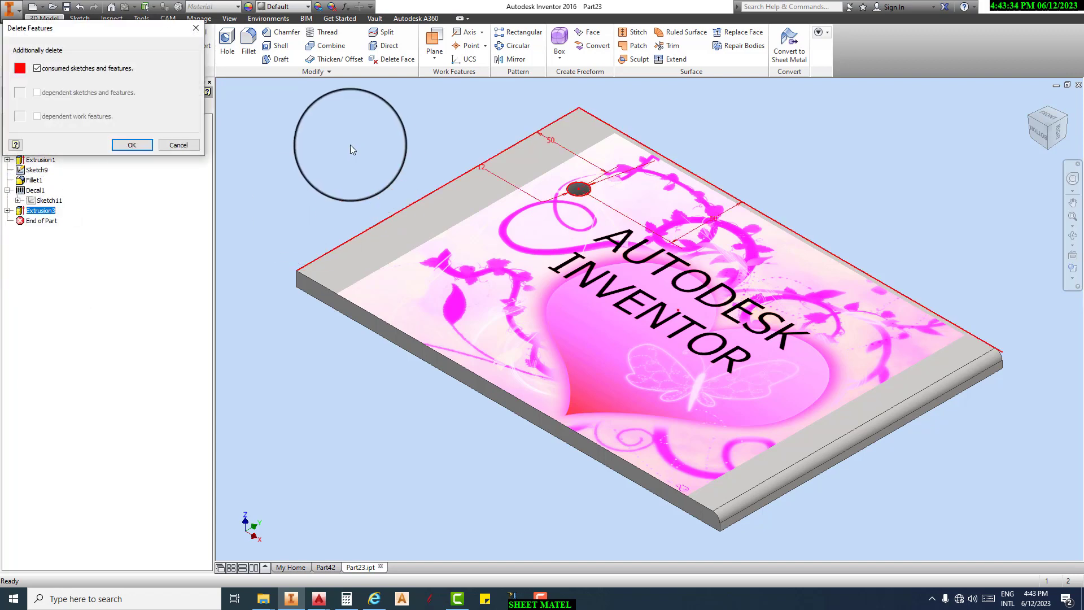
pyautogui.click(147, 147)
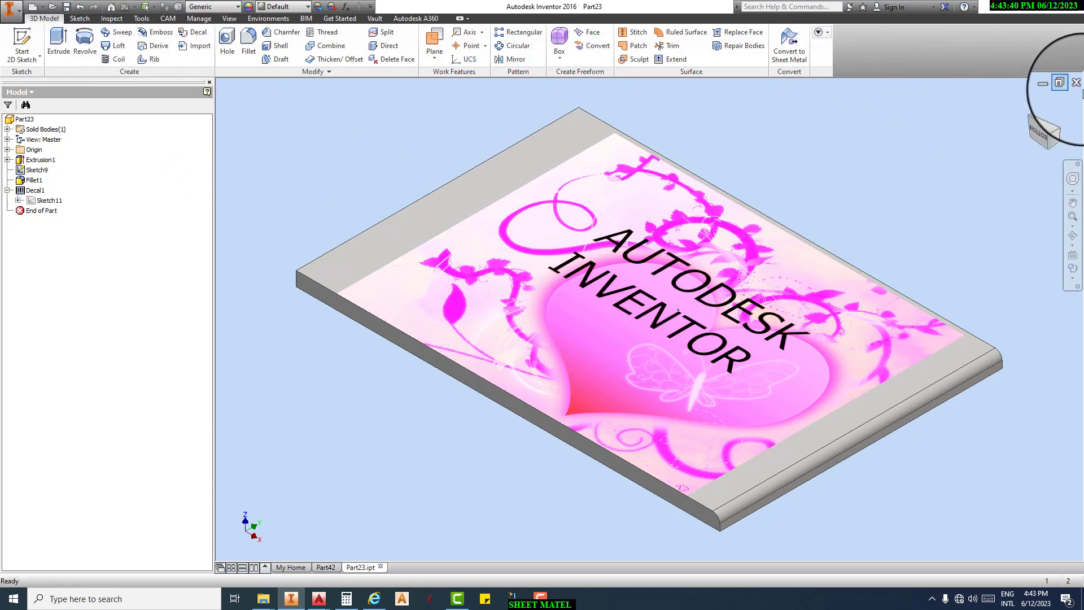
pyautogui.click(1078, 85)
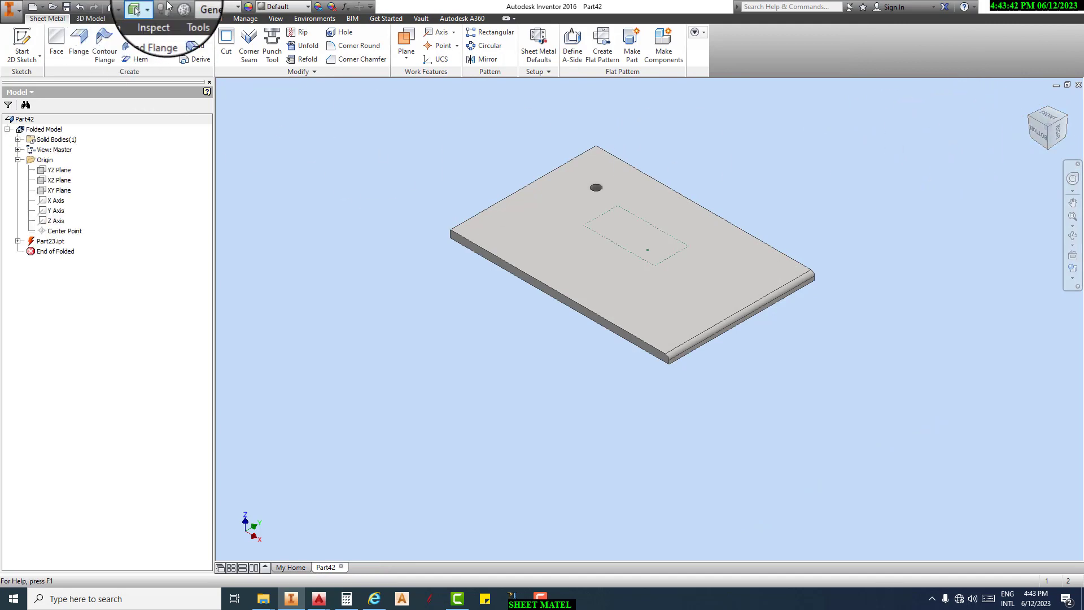
pyautogui.click(125, 9)
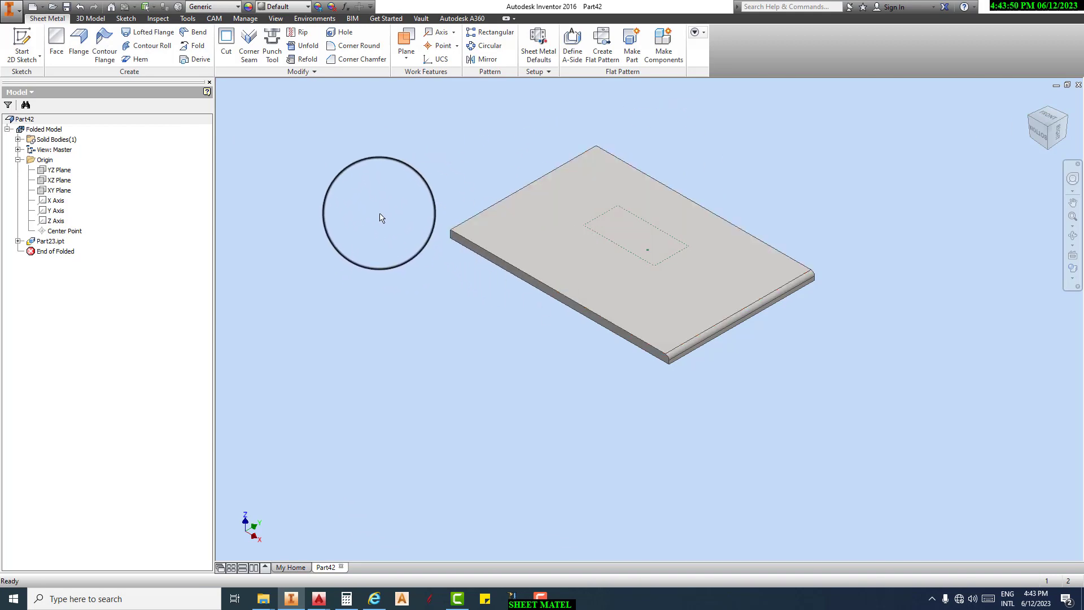
# - Sketch a circle about 37 mm in diameter on the plate's large face near one corner and finish the sketch
pyautogui.click(23, 44)
pyautogui.click(550, 213)
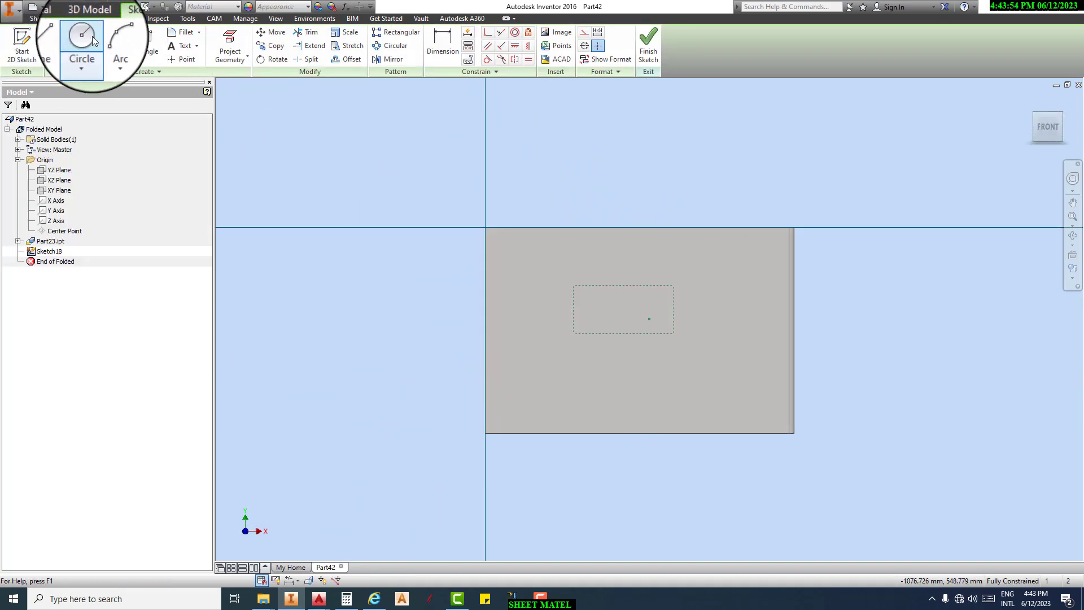
pyautogui.click(90, 41)
pyautogui.click(508, 380)
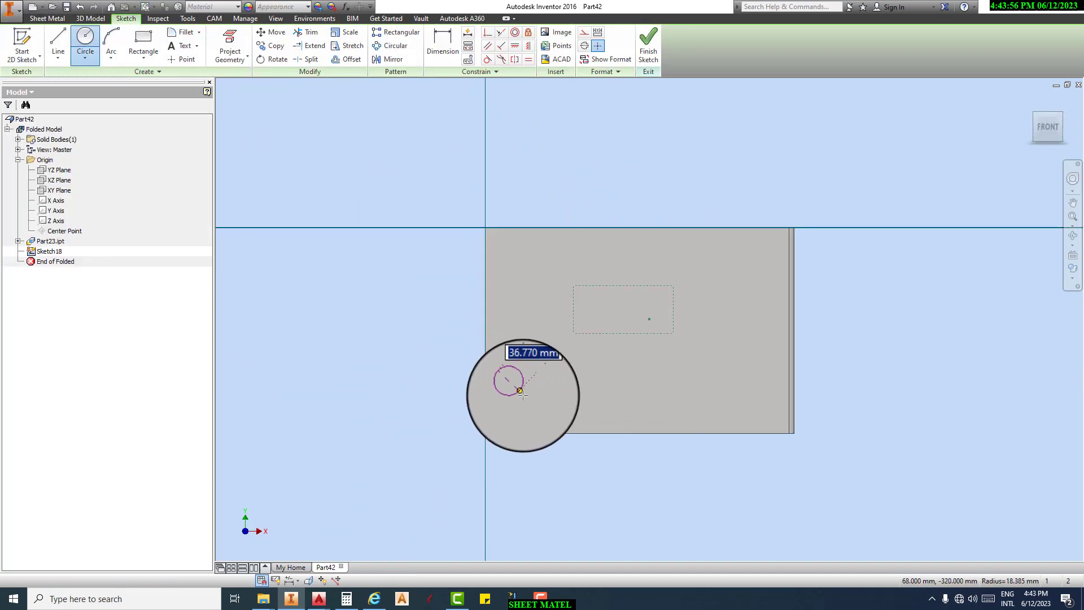
pyautogui.click(521, 393)
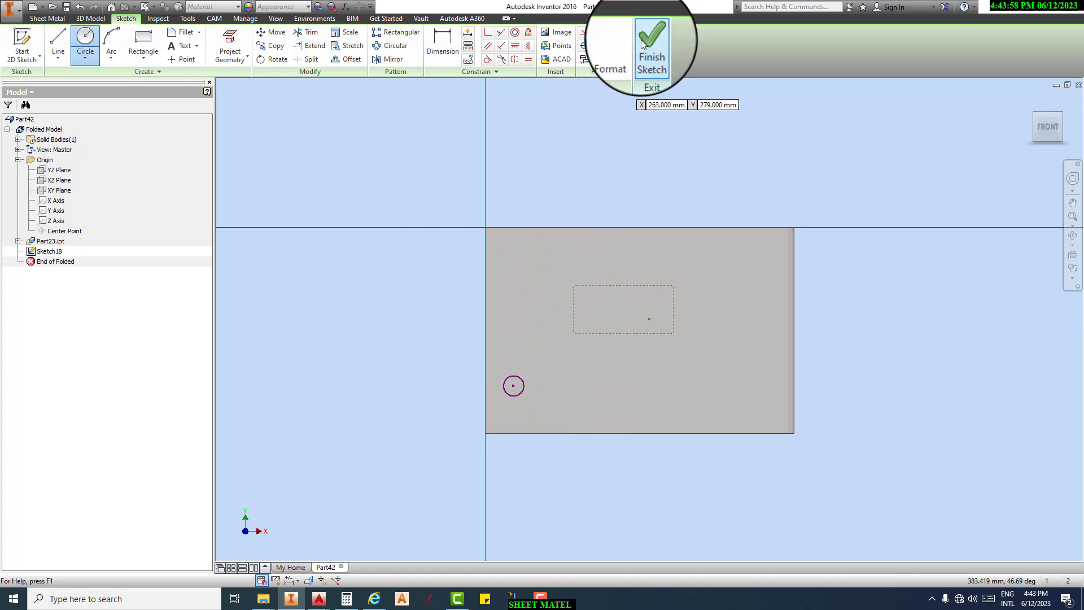
pyautogui.click(644, 46)
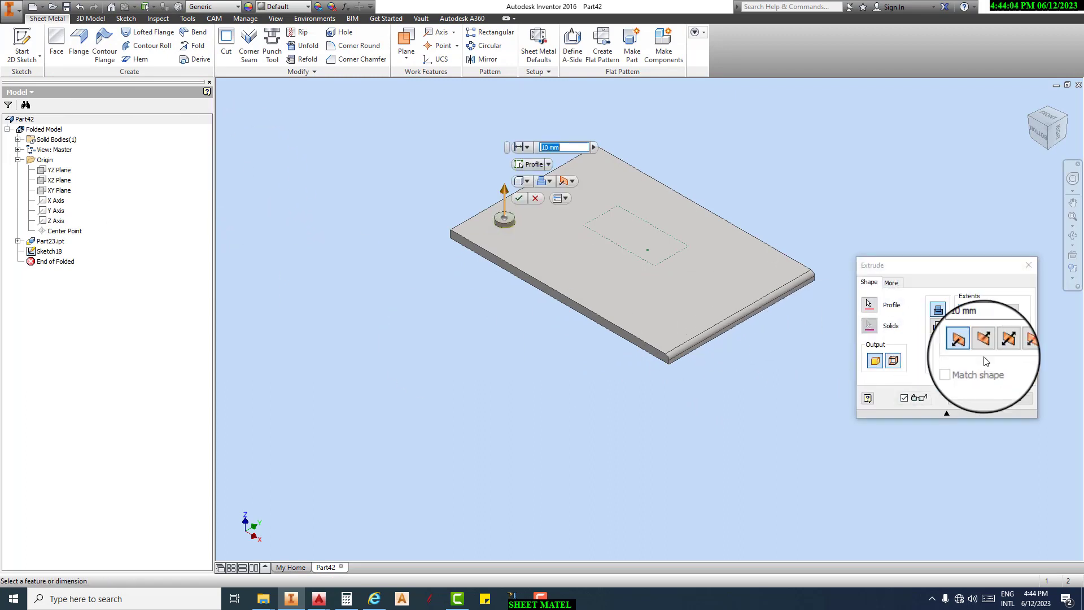
# - Extrude the circle as a cut 97.25 mm down through the plate
pyautogui.click(937, 326)
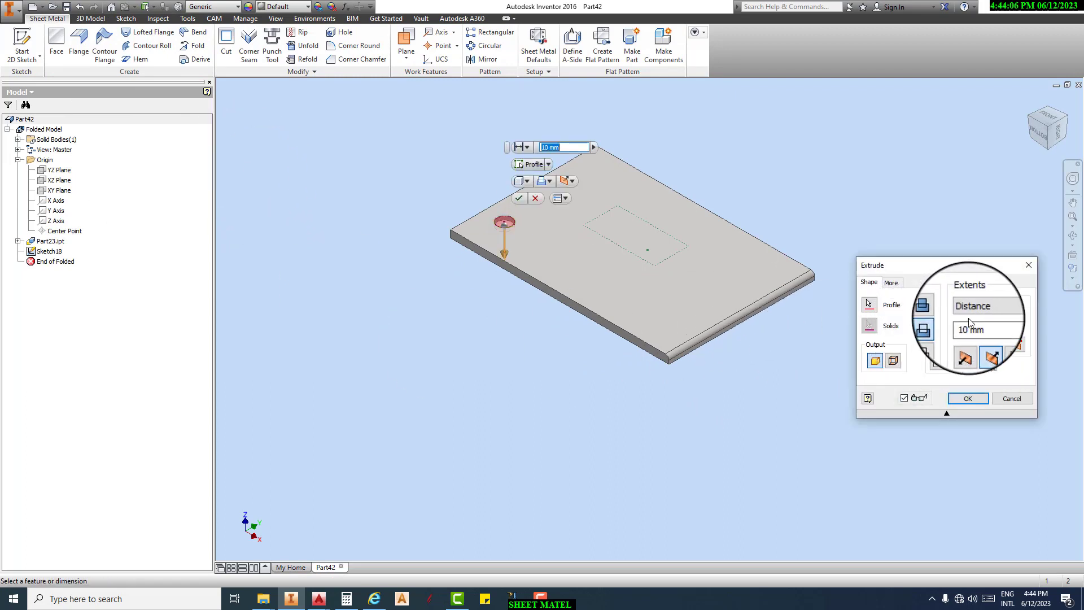
pyautogui.moveTo(507, 259); pyautogui.dragTo(507, 298)
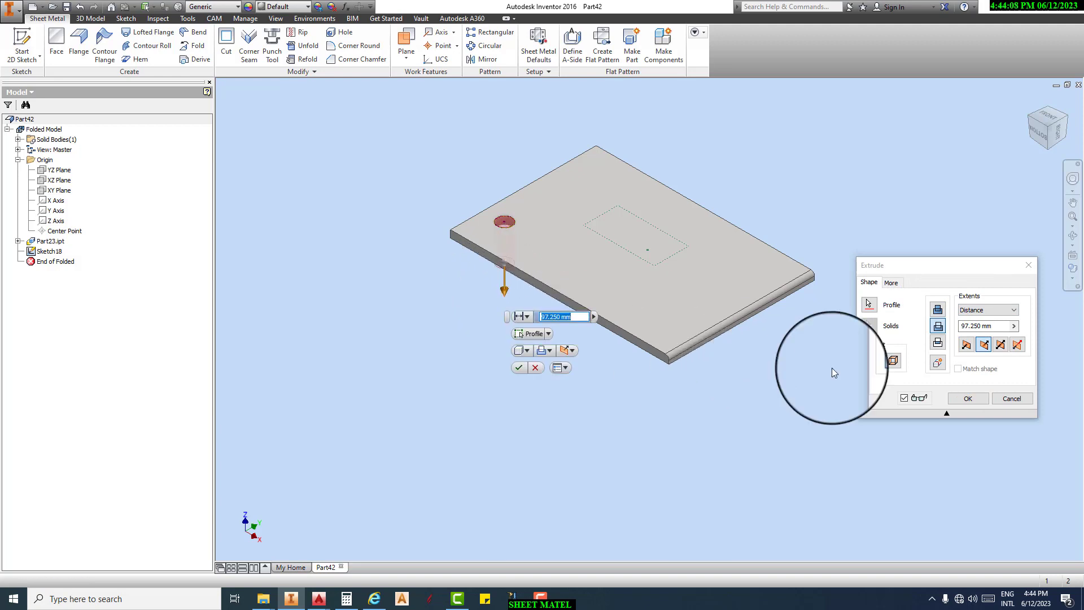
pyautogui.click(966, 398)
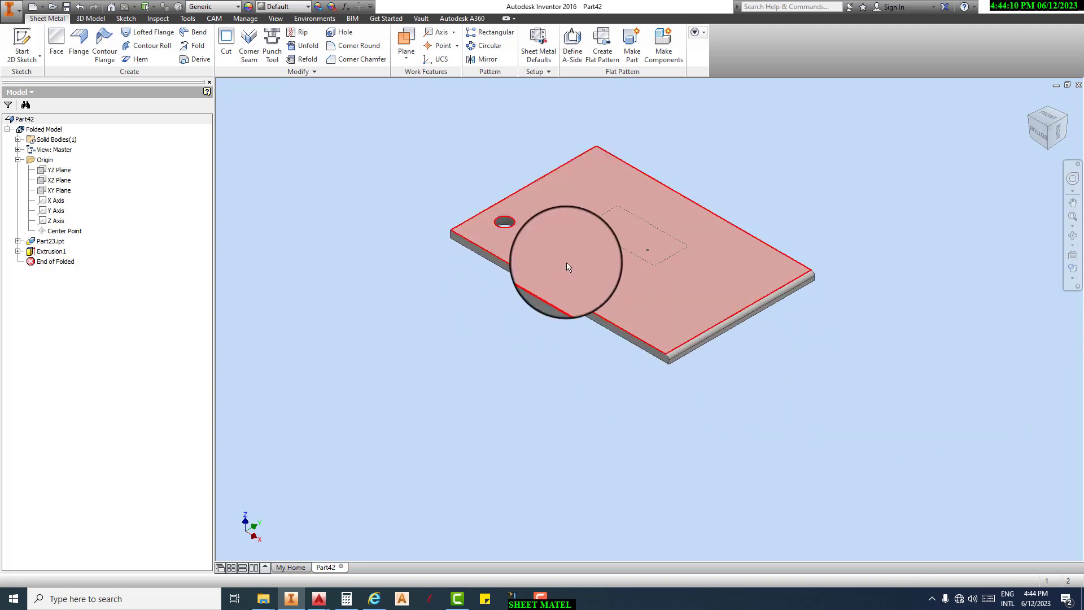
# - Inspect the new hole in the derived plate and compare it with the source Part23
pyautogui.scroll(3, 537, 242)
pyautogui.scroll(-2, 533, 248)
pyautogui.scroll(5, 428, 193)
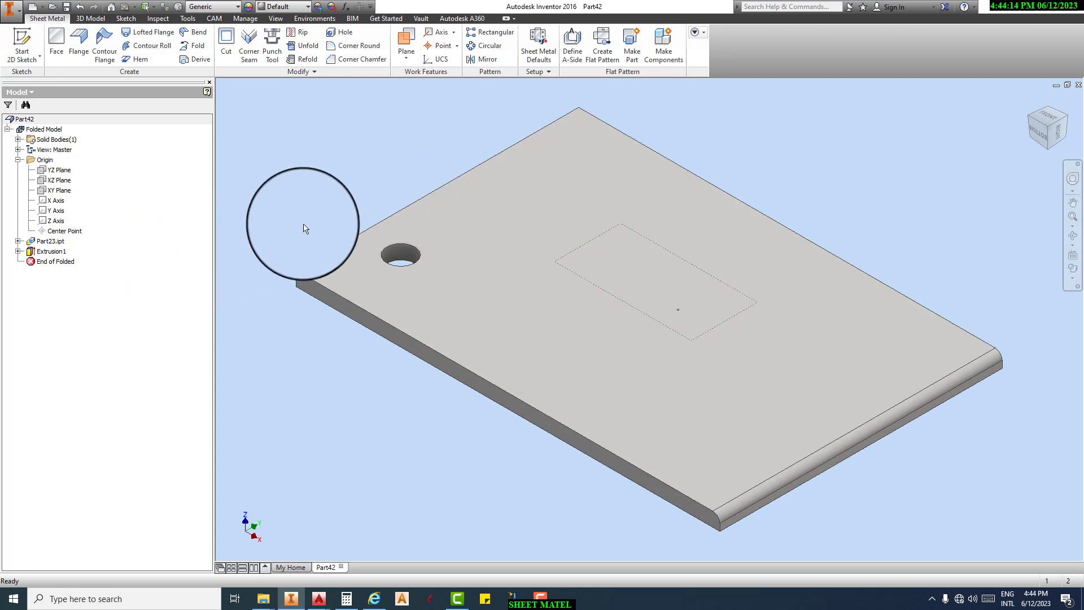
pyautogui.scroll(-3, 314, 221)
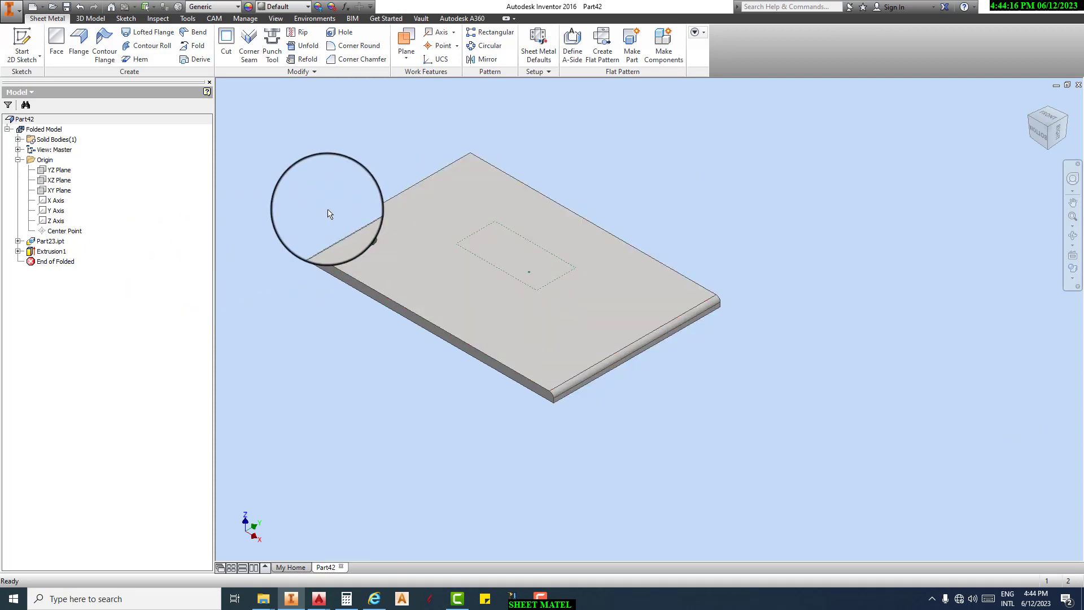
pyautogui.scroll(4, 328, 214)
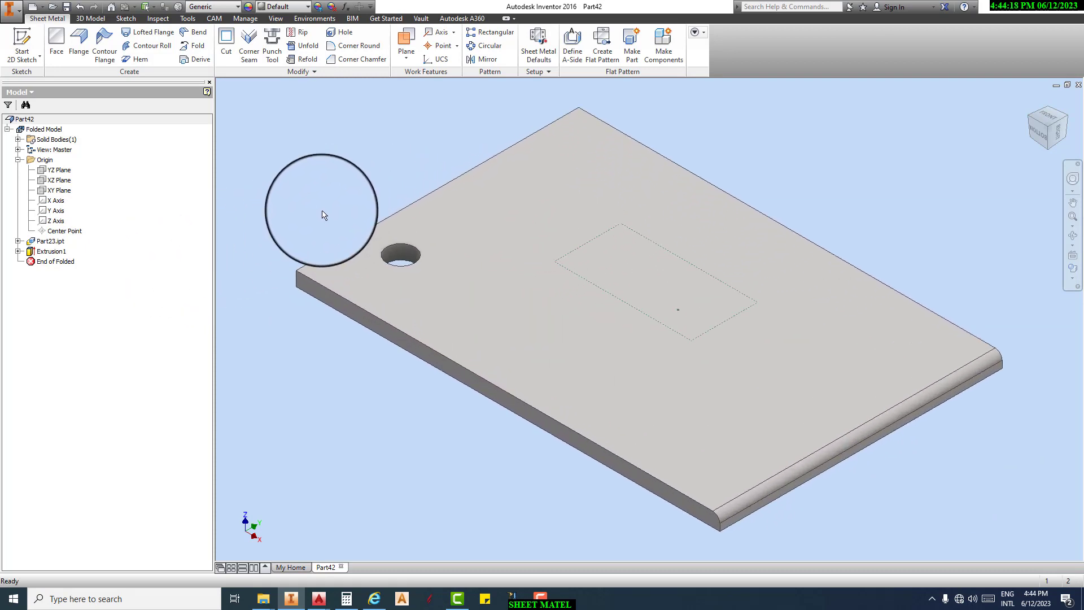
pyautogui.doubleClick(44, 243)
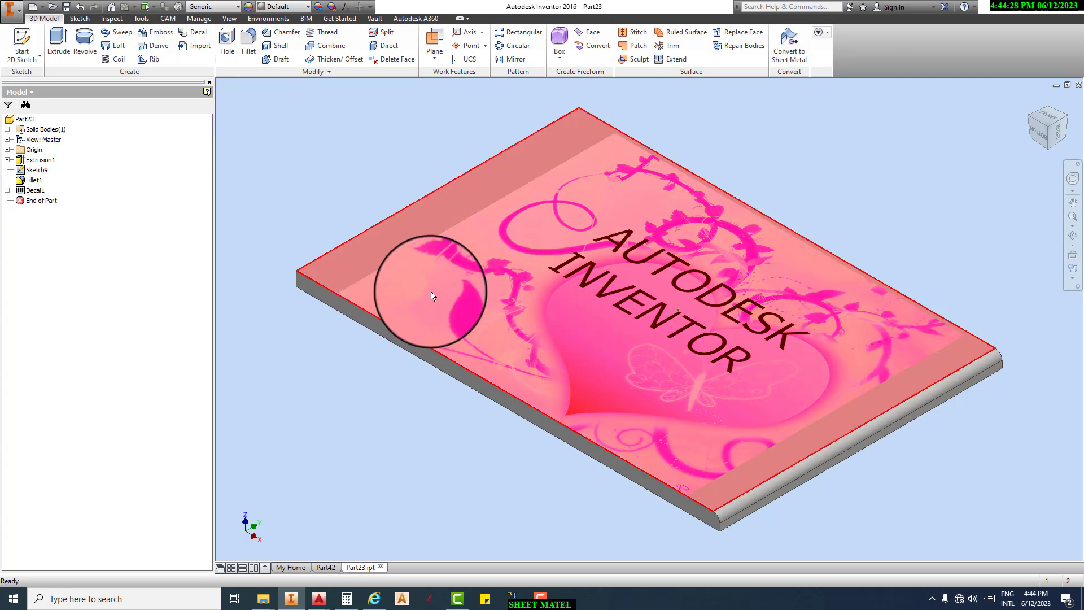
pyautogui.click(1077, 85)
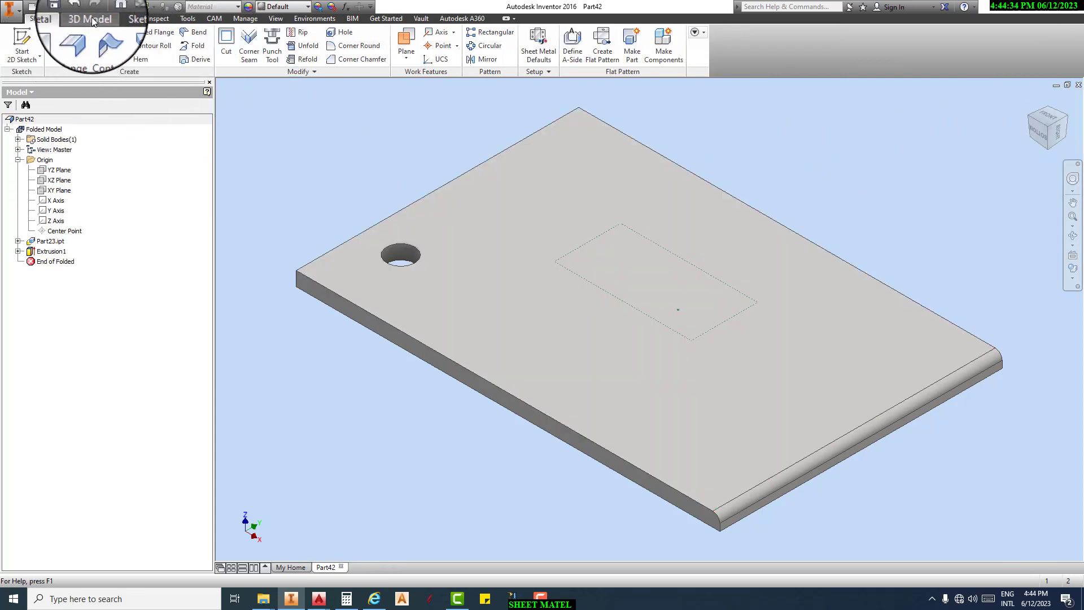
# - Chamfer the long upper edge of the plate nearest the hole with a distance of 5
pyautogui.click(92, 20)
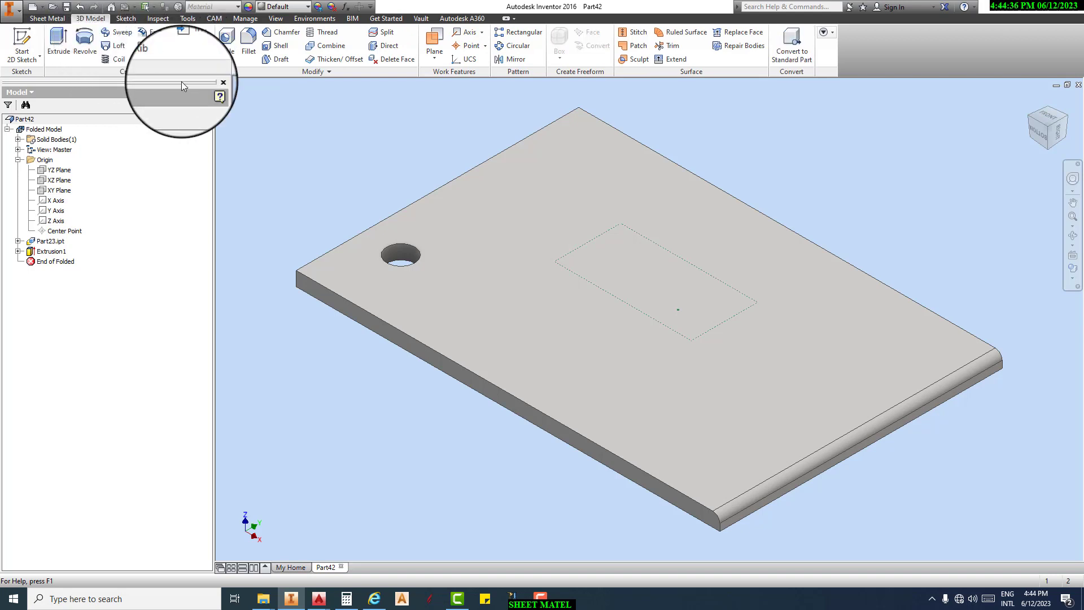
pyautogui.click(281, 32)
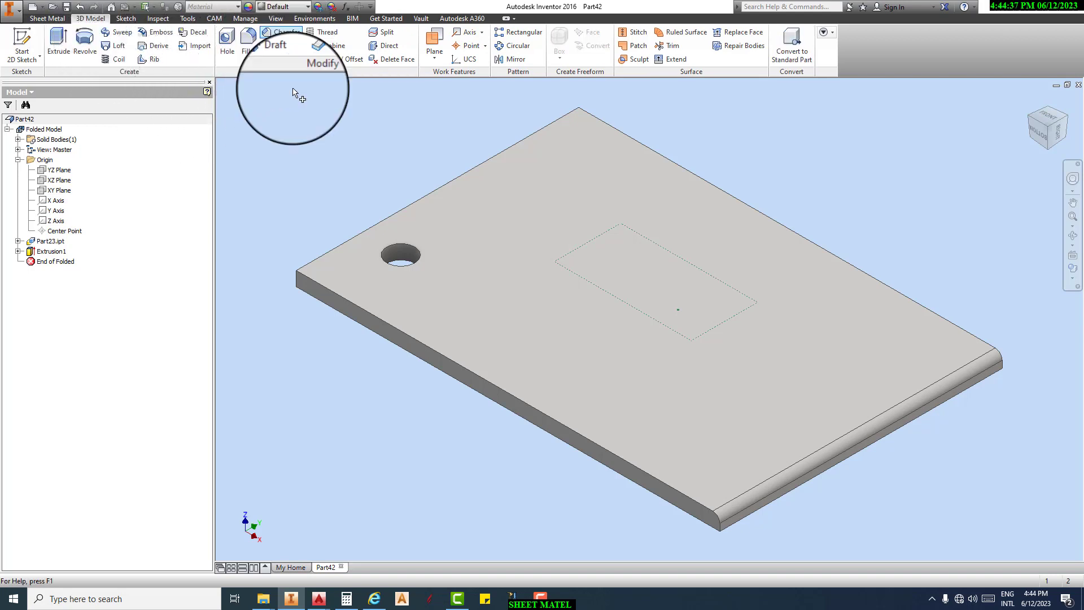
pyautogui.click(318, 286)
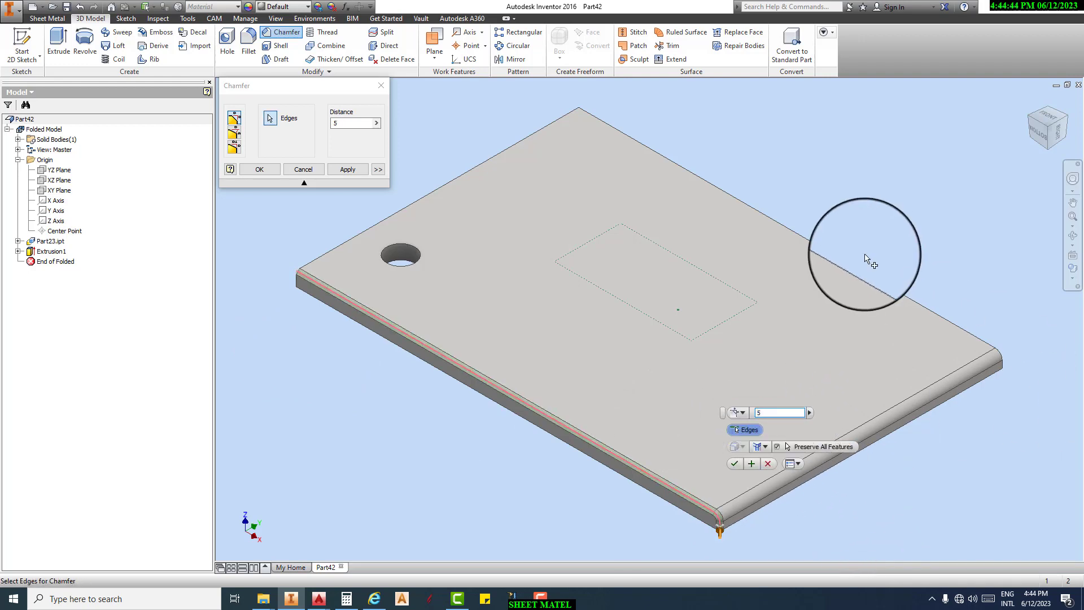
pyautogui.click(356, 168)
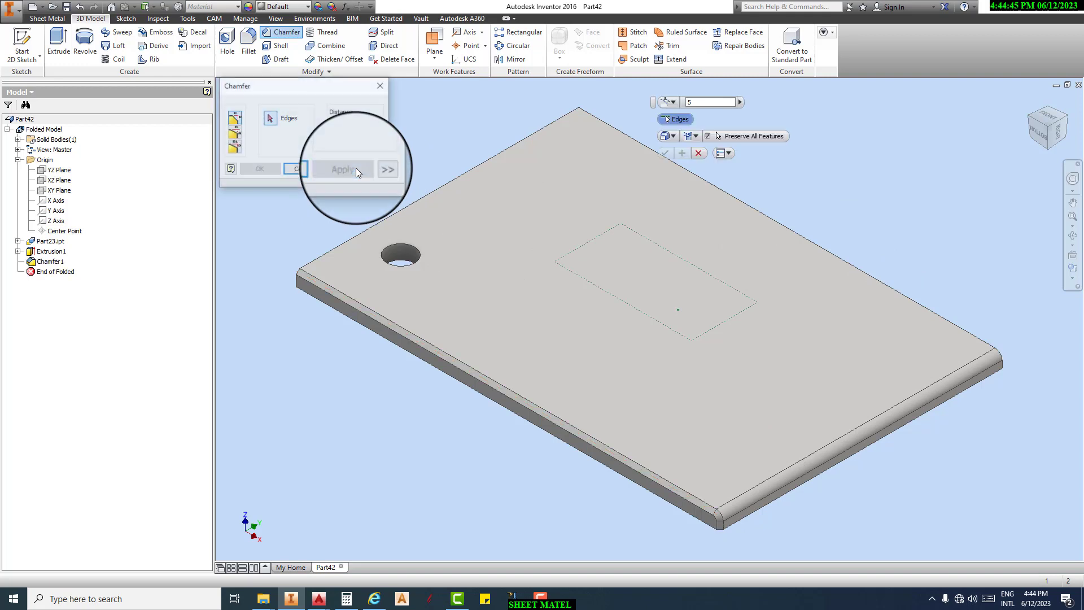
pyautogui.click(299, 168)
# - Chamfer the short upper edge beside the hole at the plate's corner with a distance of 5
pyautogui.scroll(-3, 313, 202)
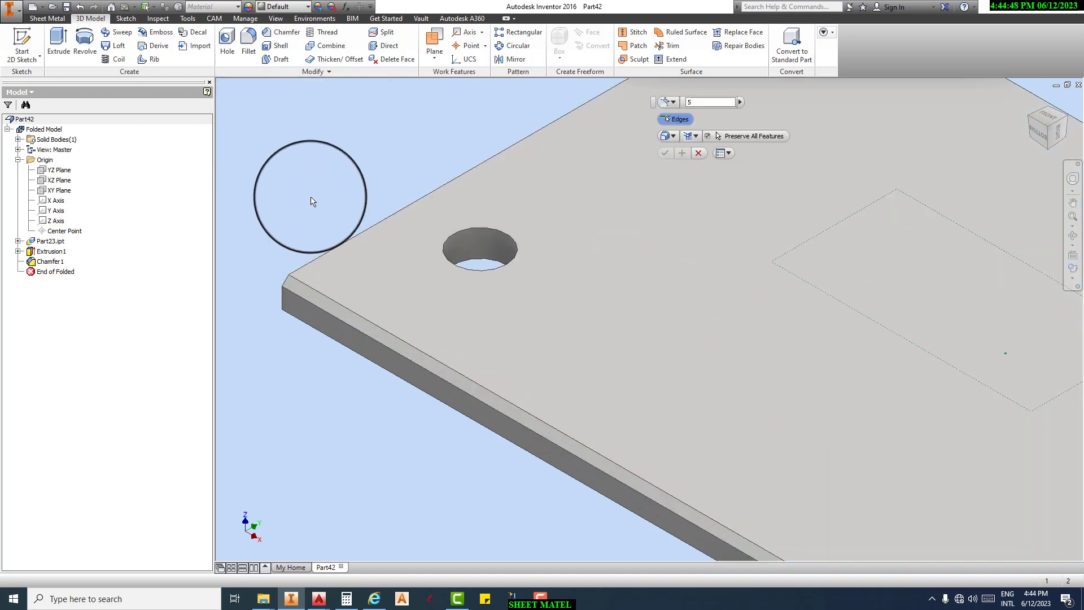
pyautogui.click(321, 258)
pyautogui.click(346, 172)
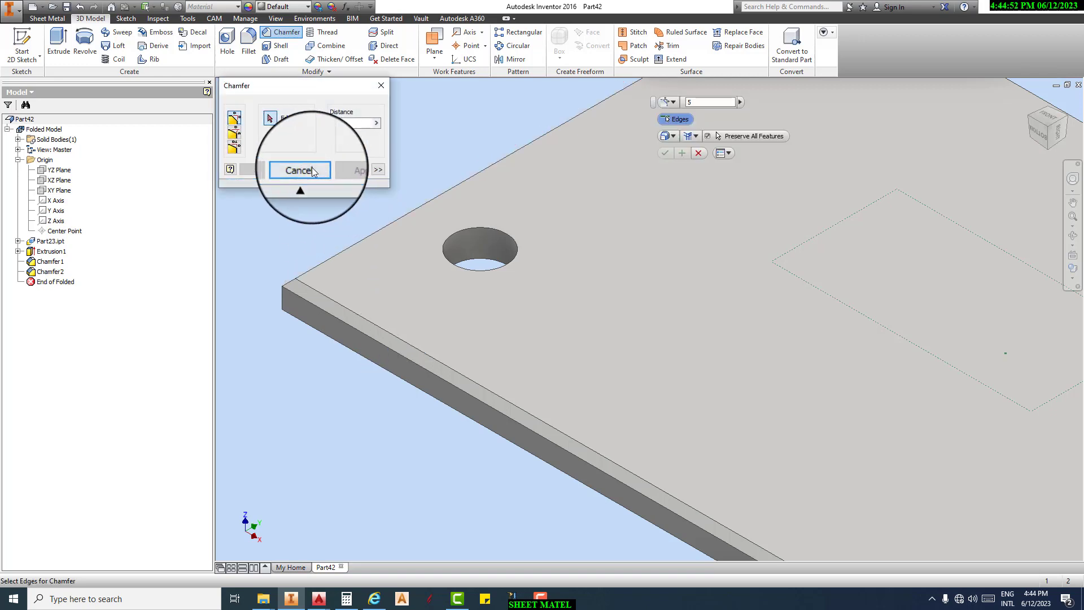
pyautogui.click(299, 169)
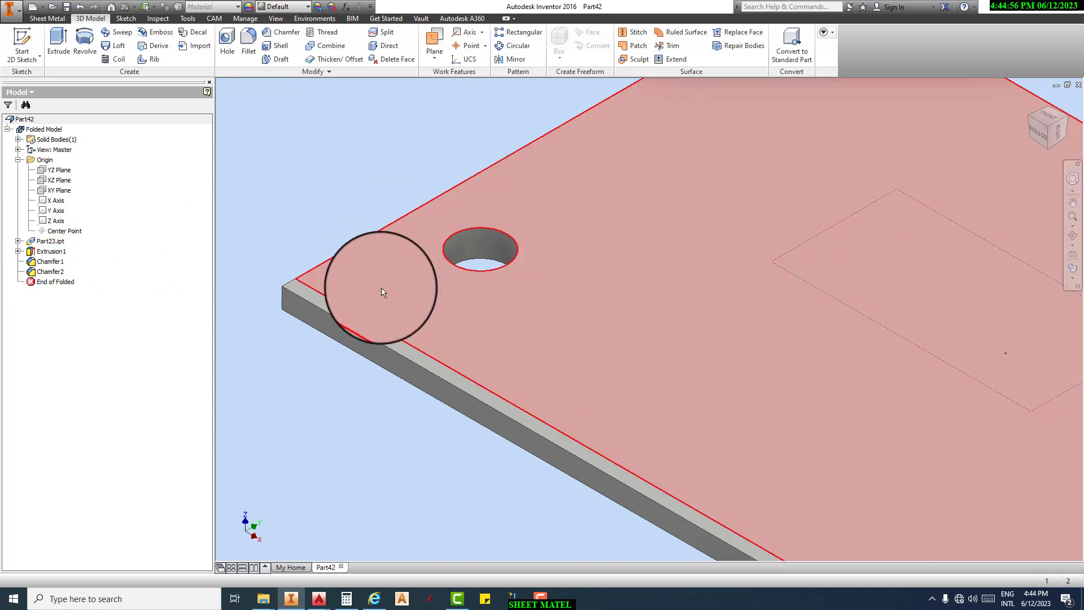
# - Open the source Part23 from the derived part to compare its edges with the chamfered plate, and close it again
pyautogui.scroll(3, 377, 311)
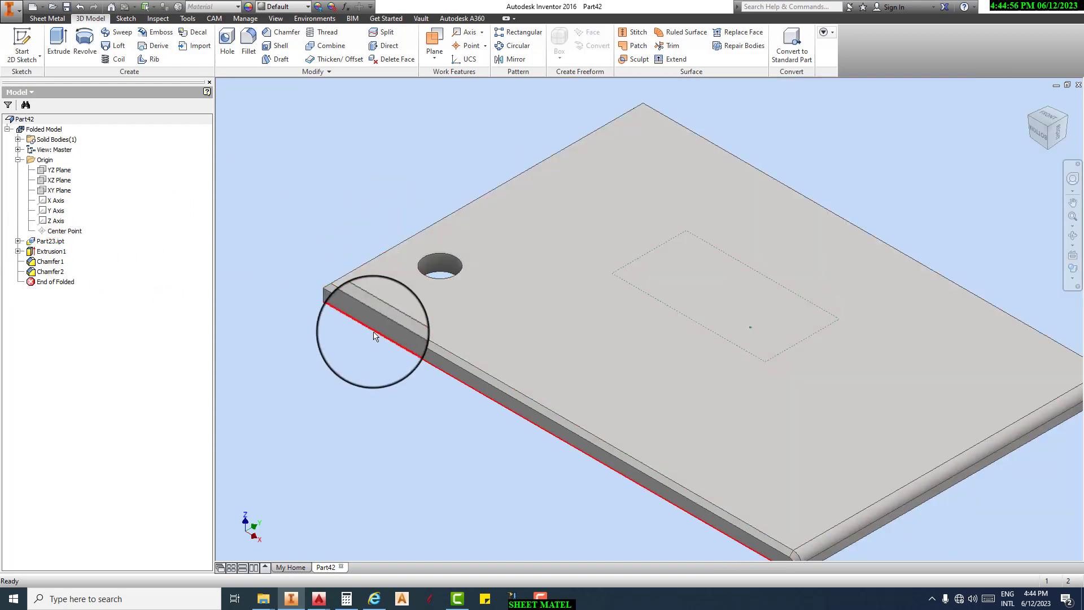
pyautogui.doubleClick(43, 242)
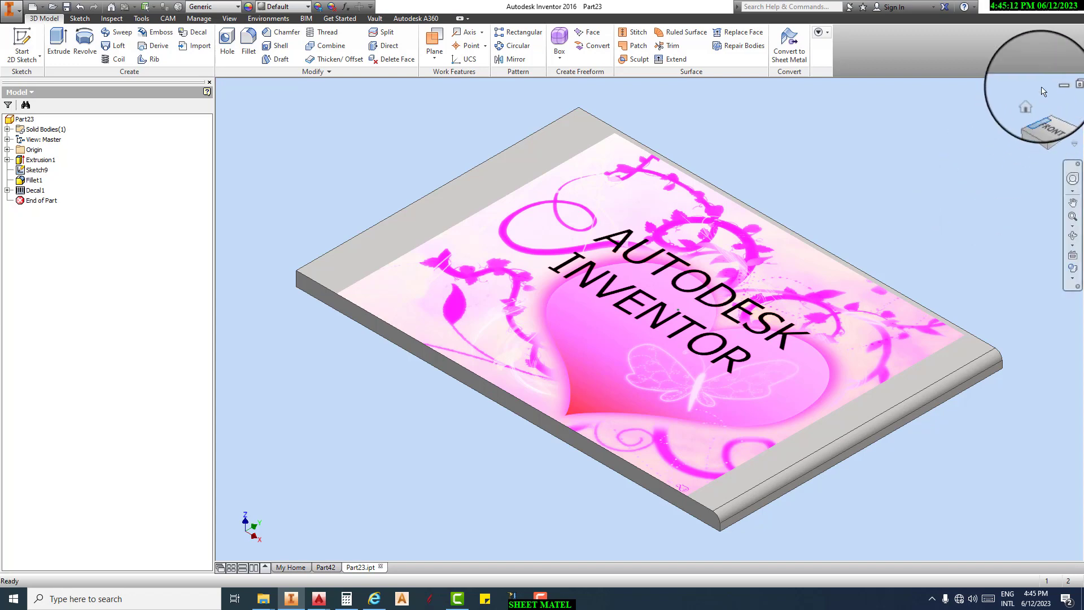
pyautogui.click(1078, 86)
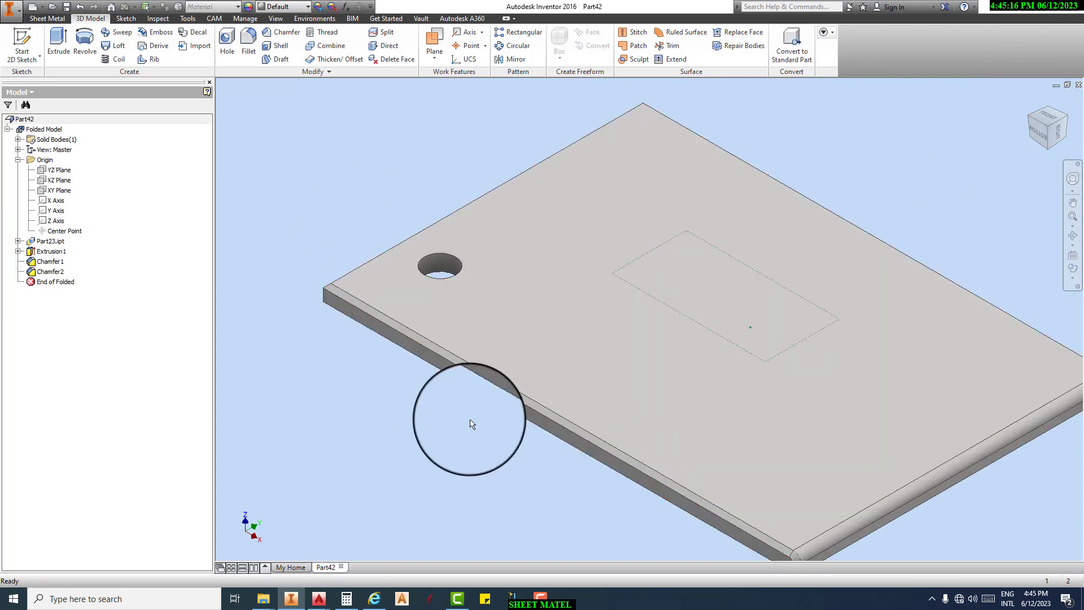
# - Return to the sheet metal tools with the whole derived plate in view
pyautogui.scroll(-5, 600, 392)
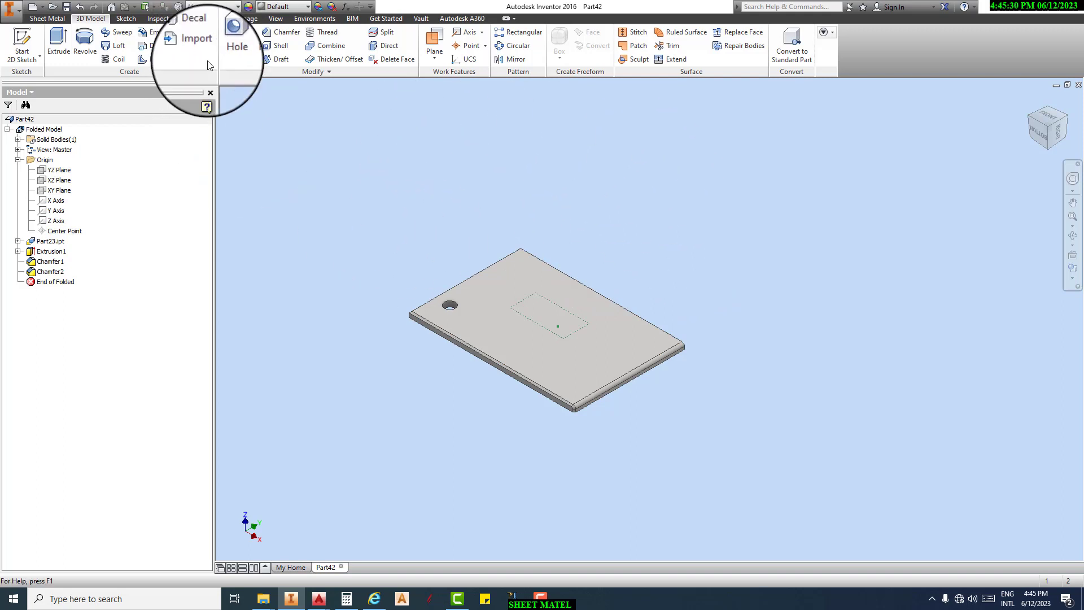
pyautogui.click(56, 18)
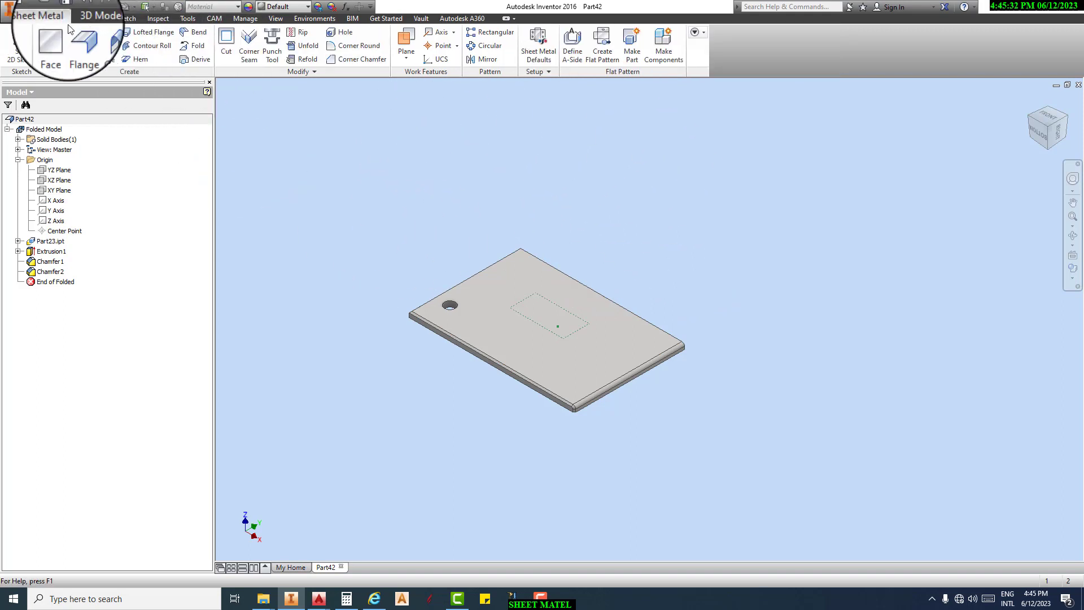